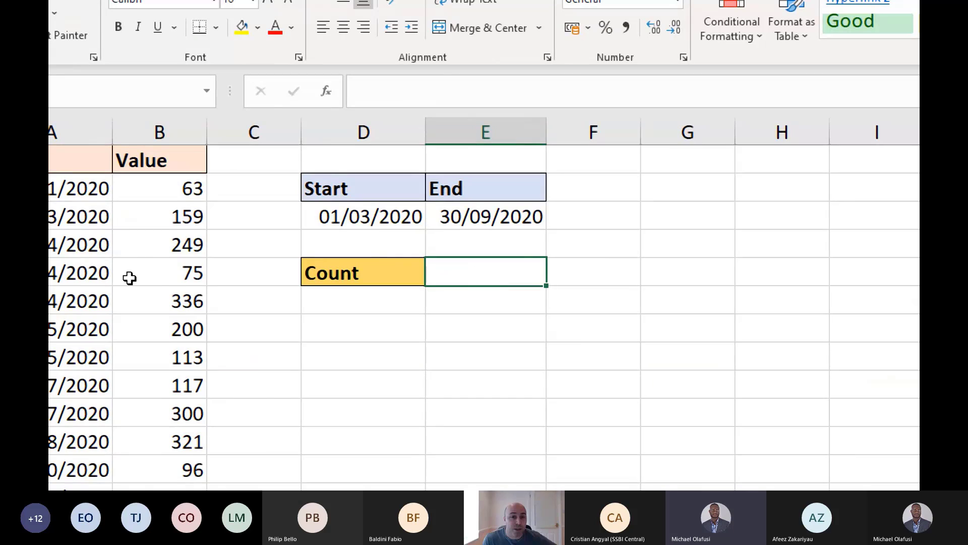
# Start a COUNTIFS formula in cell E5, beside the Count label
pyautogui.write('=cou')
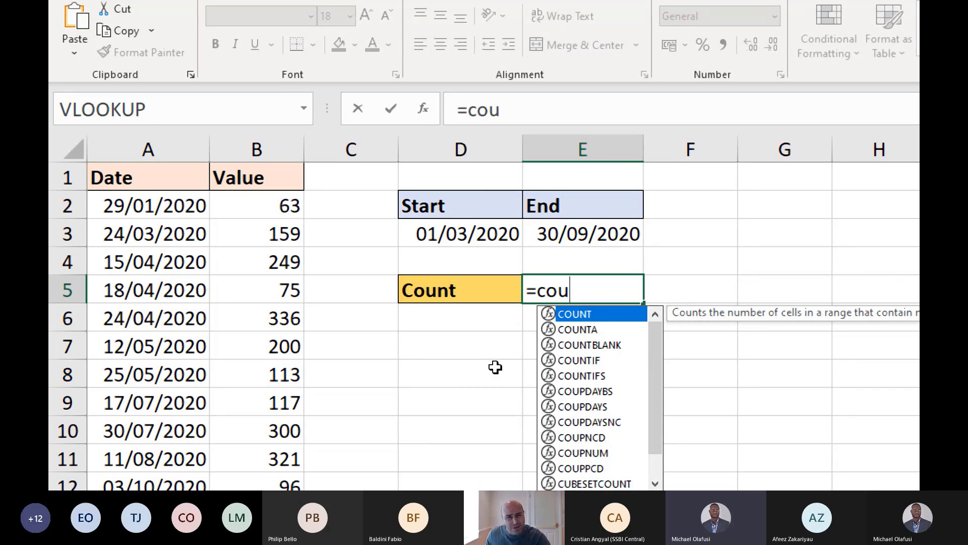
pyautogui.doubleClick(564, 376)
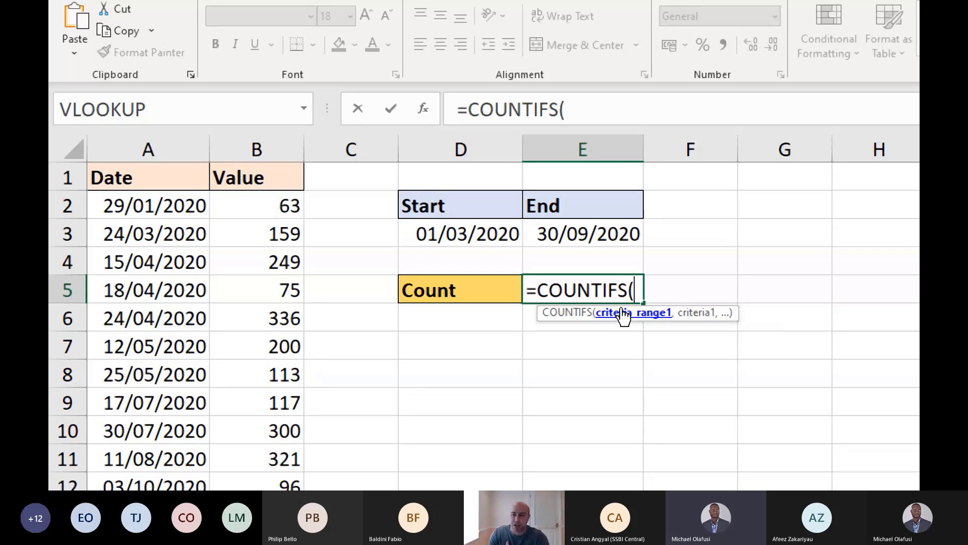
pyautogui.write(',')
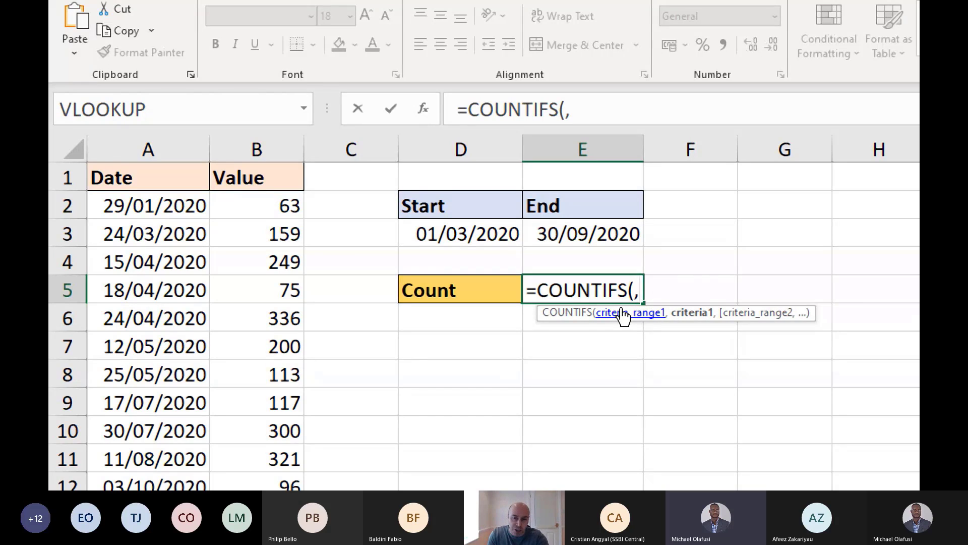
pyautogui.write(',,,')
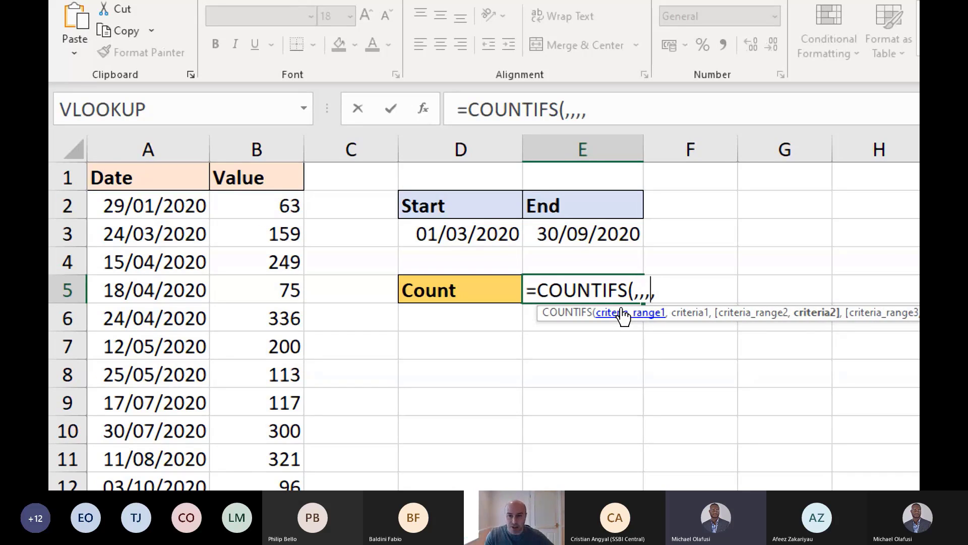
pyautogui.press('BackSpace')
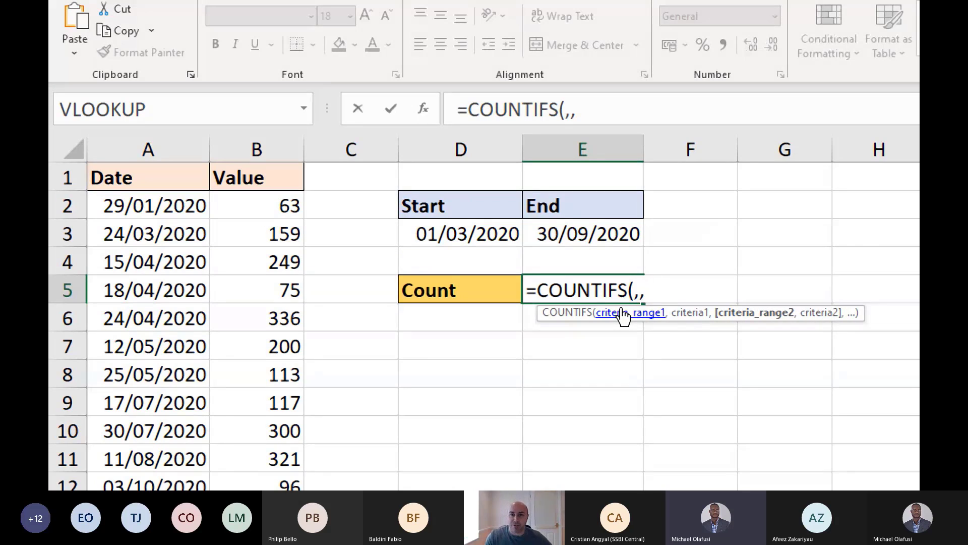
pyautogui.press('BackSpace')
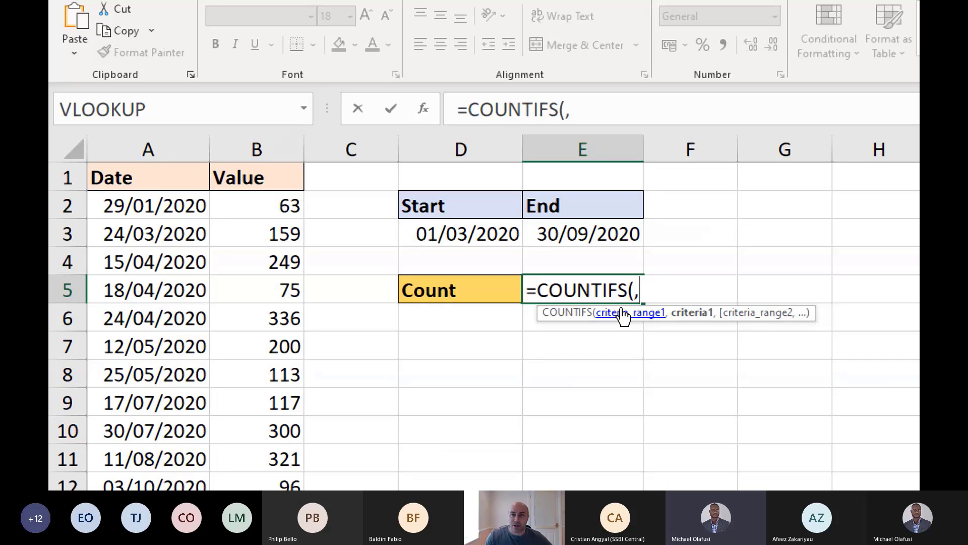
pyautogui.press('BackSpace')
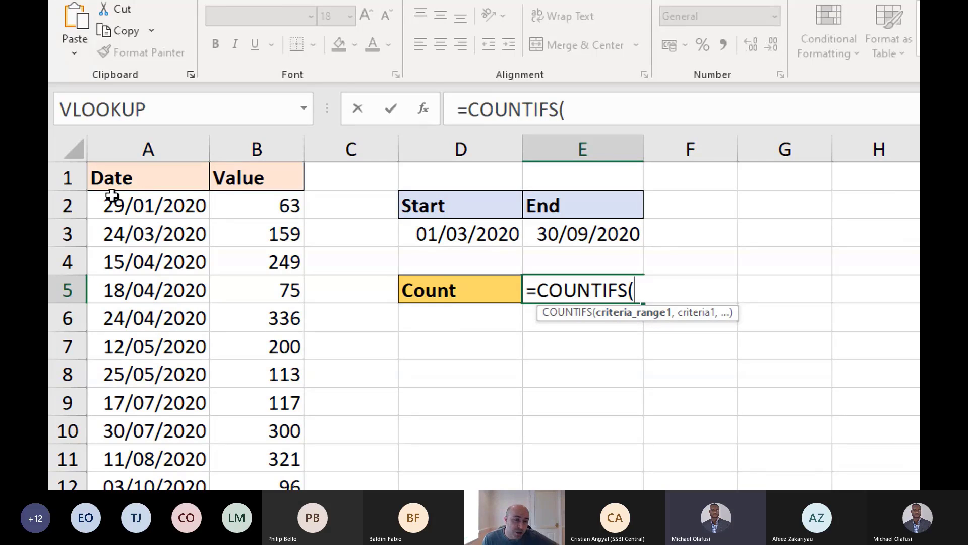
# Enter column A as the first criteria range and ">="&D3 as its criterion, matching dates on or after the start date
pyautogui.click(171, 147)
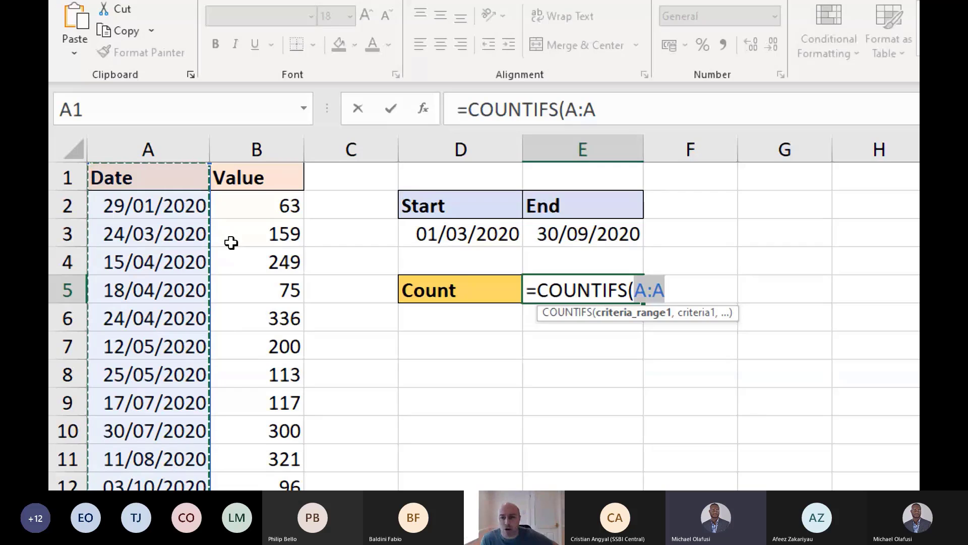
pyautogui.click(673, 290)
pyautogui.write(',')
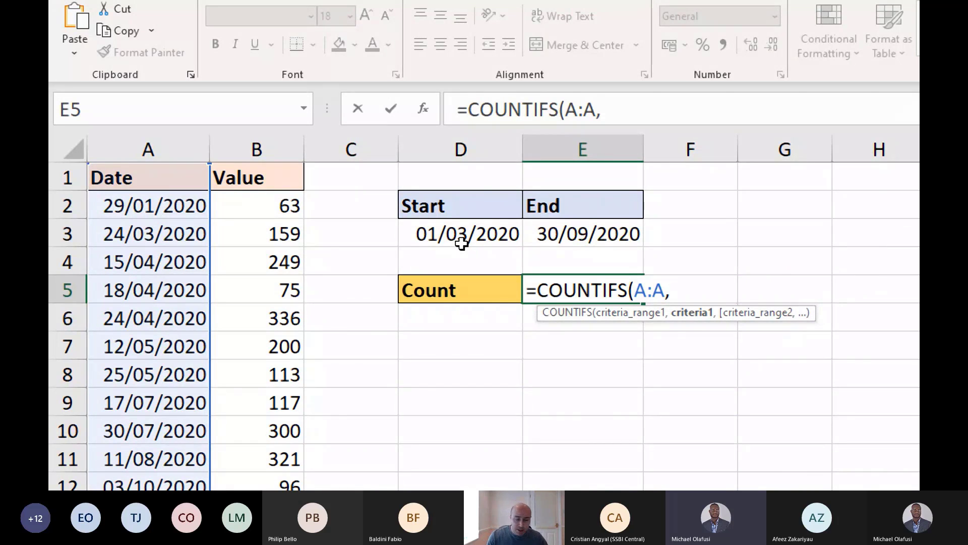
pyautogui.write('"')
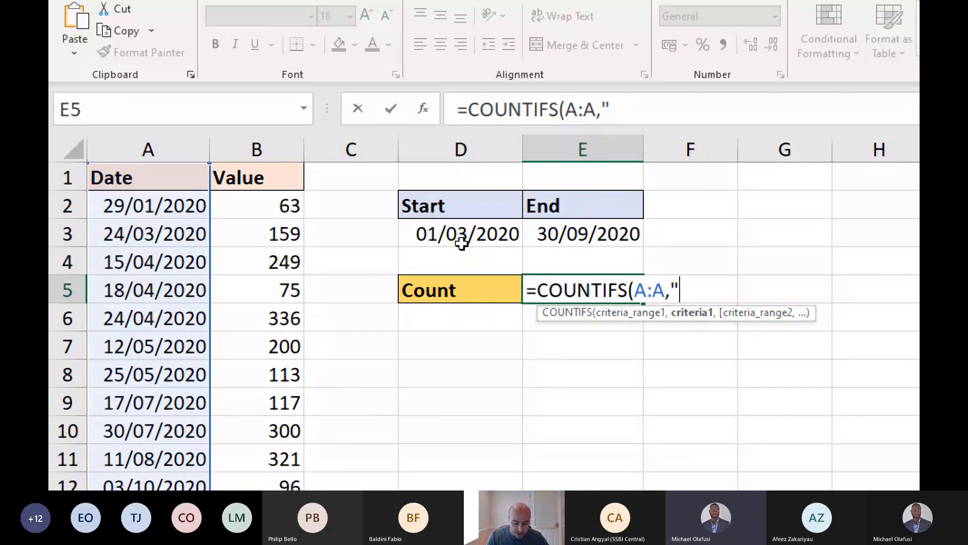
pyautogui.write('>="')
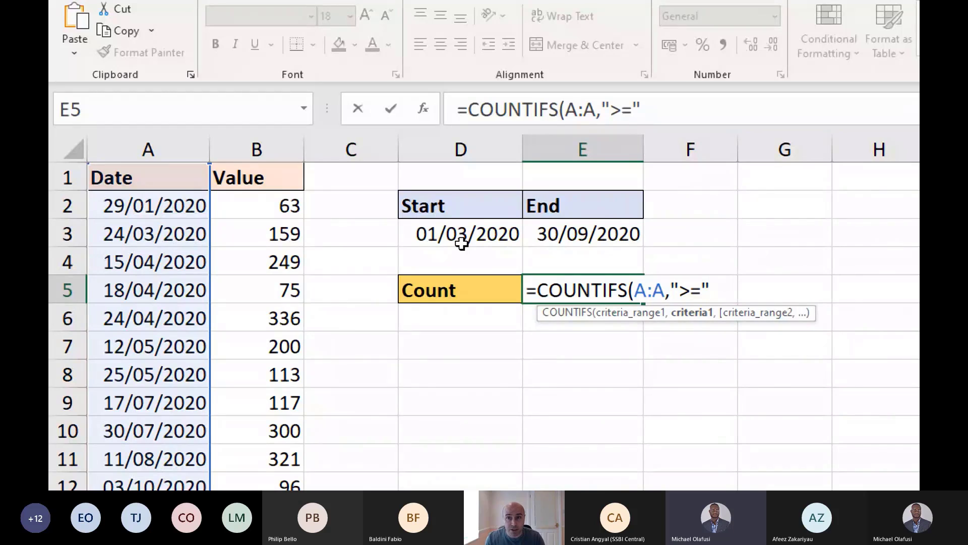
pyautogui.write('&')
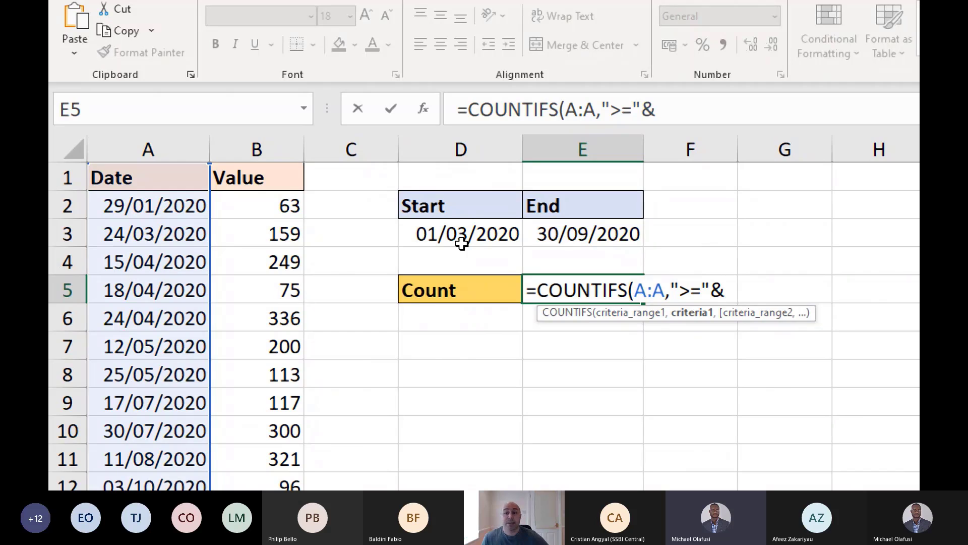
pyautogui.click(462, 243)
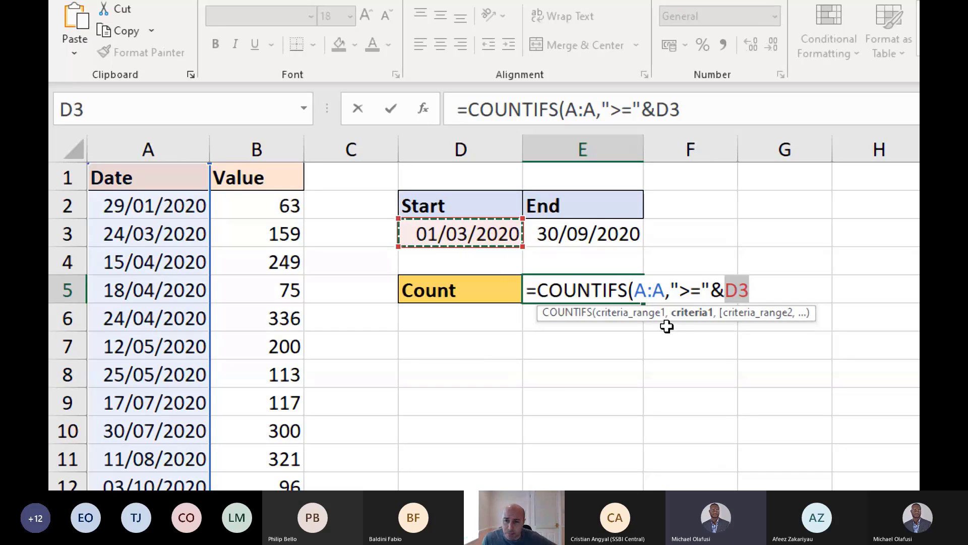
pyautogui.moveTo(671, 291); pyautogui.dragTo(711, 290)
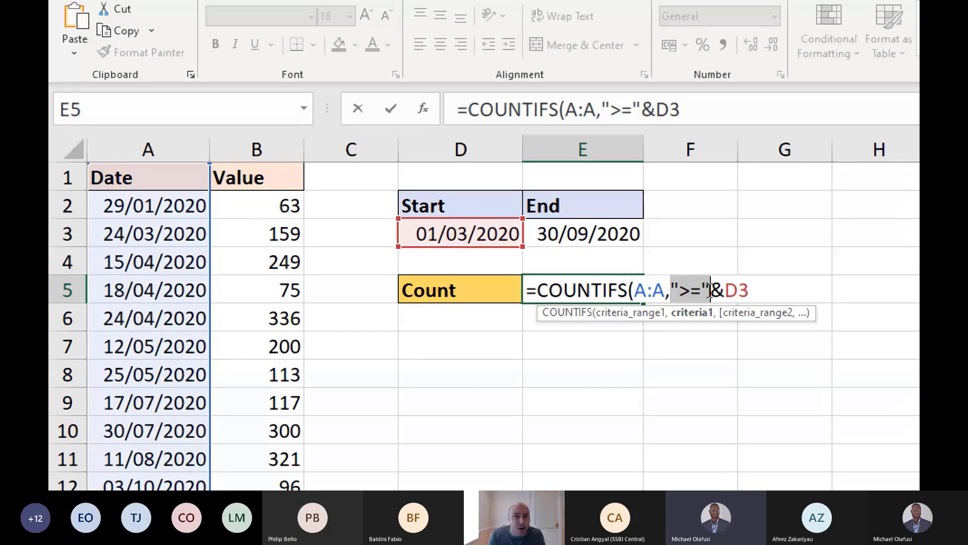
pyautogui.moveTo(726, 290)
pyautogui.mouseDown()
pyautogui.moveTo(747, 290)
pyautogui.moveTo(726, 289)
pyautogui.mouseUp()
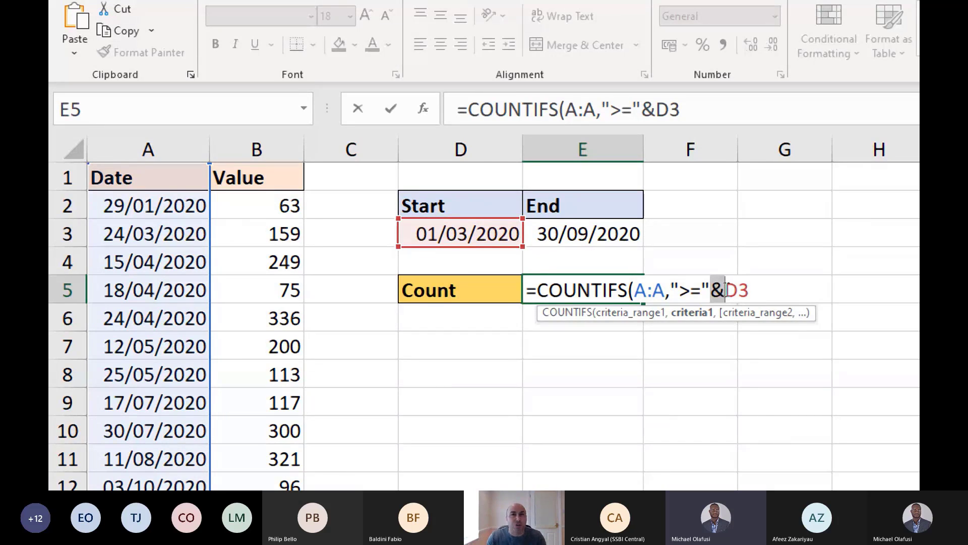
pyautogui.click(760, 292)
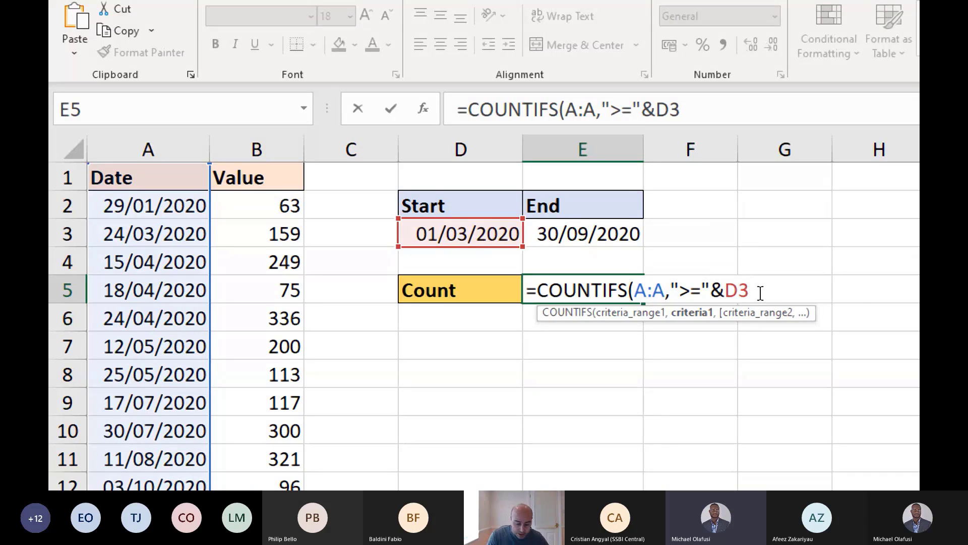
# Add column A as the second criteria range with "<="&E3 as its criterion, and complete the COUNTIFS formula
pyautogui.write(',')
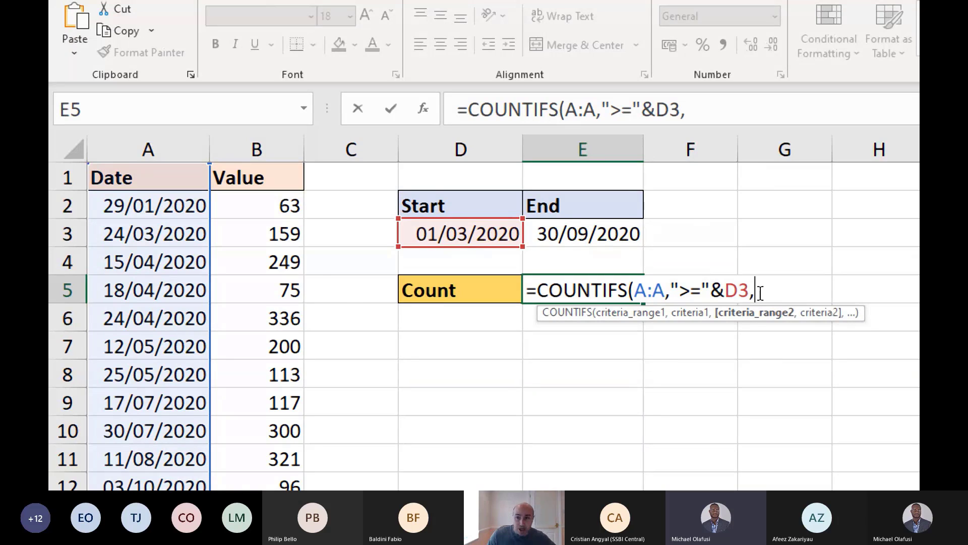
pyautogui.click(148, 149)
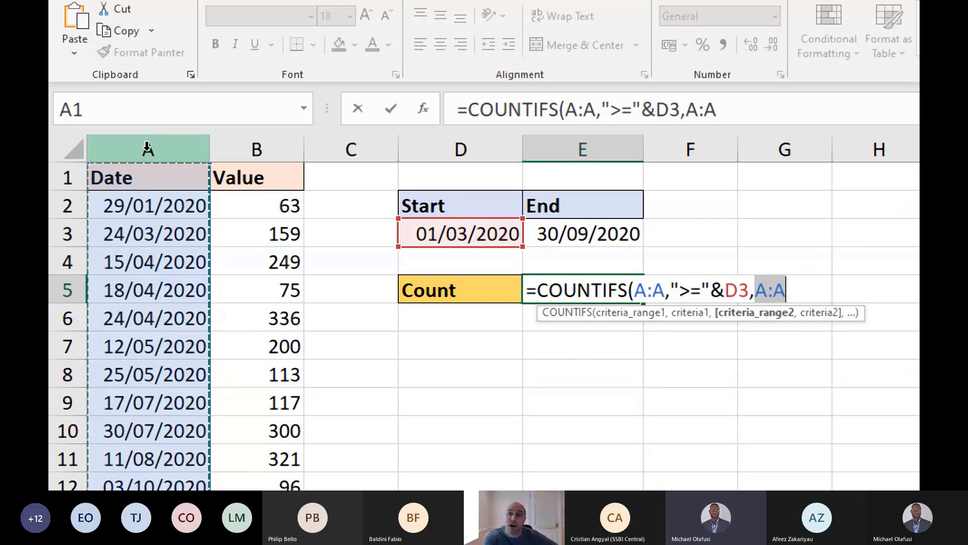
pyautogui.write(',')
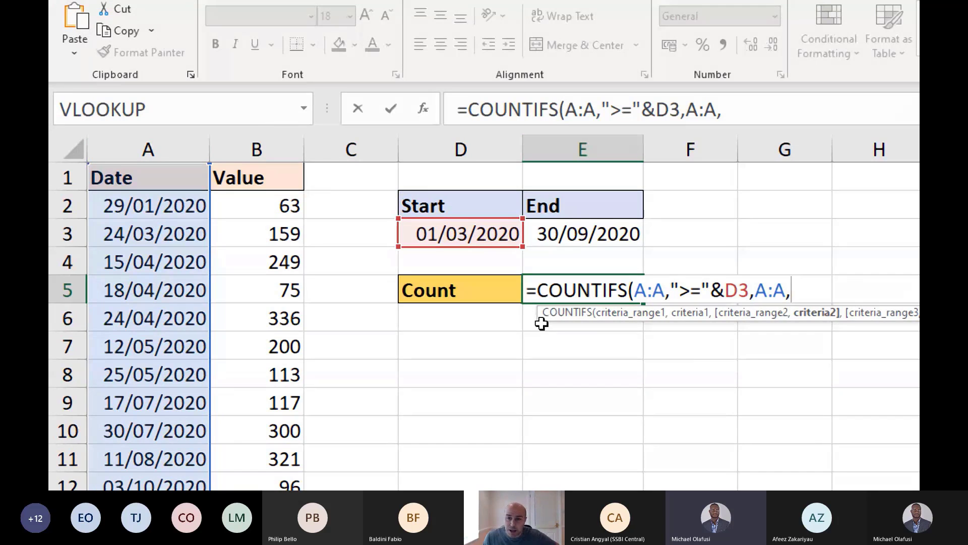
pyautogui.moveTo(542, 316); pyautogui.dragTo(406, 332)
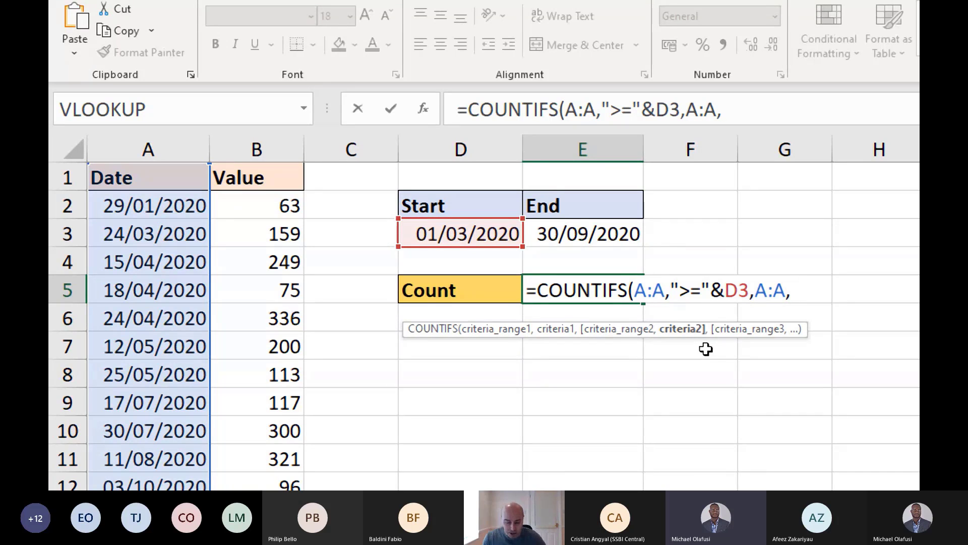
pyautogui.write('"<=')
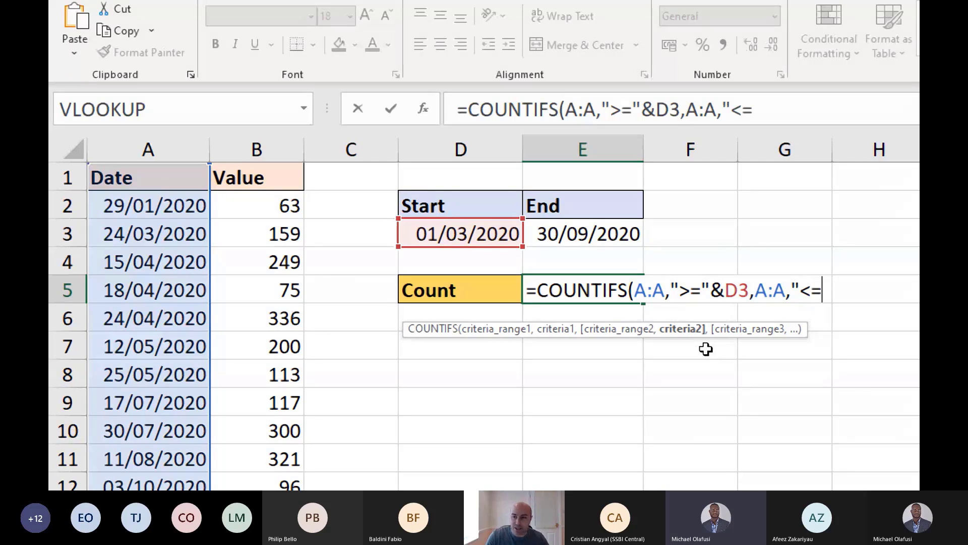
pyautogui.write('"&')
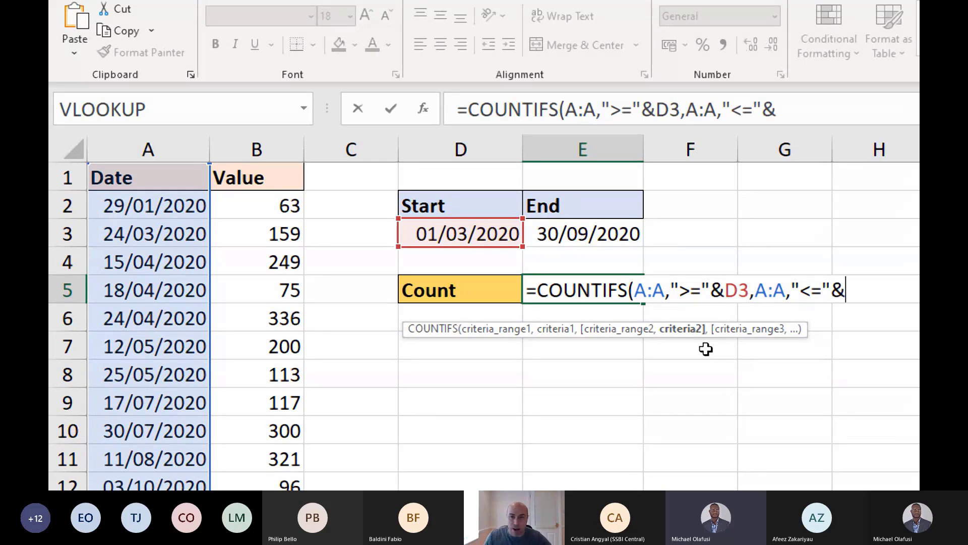
pyautogui.click(606, 243)
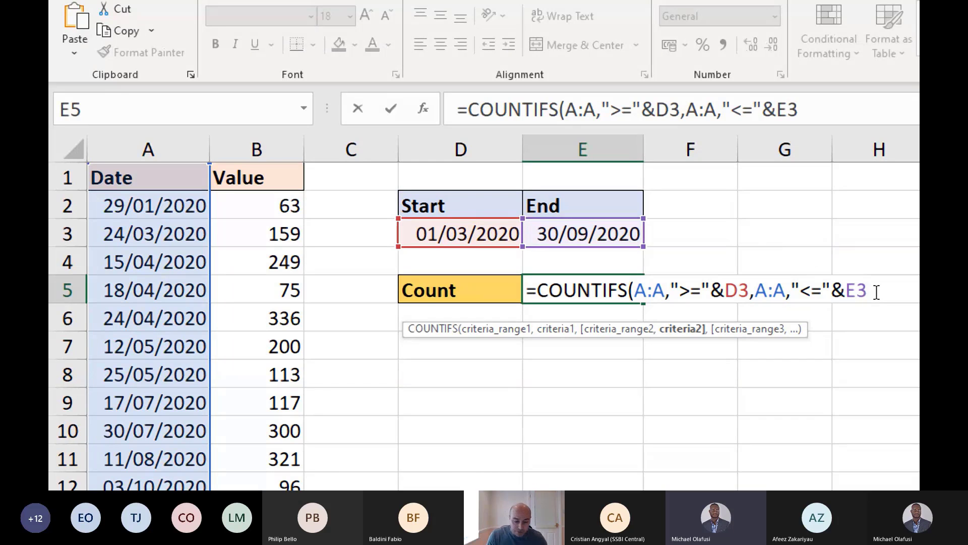
pyautogui.write(')')
pyautogui.press('Return')
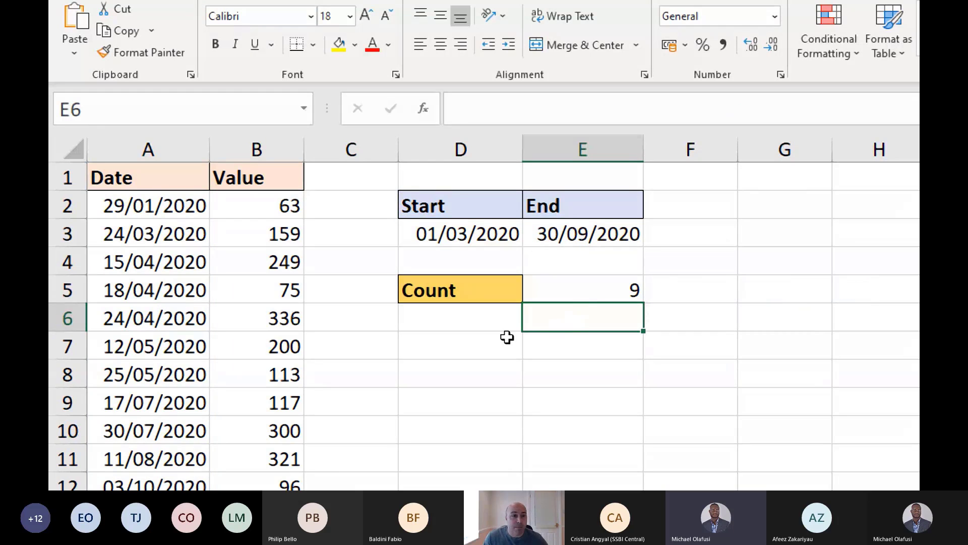
# Compare the start and end dates in D3:E3 with the column A dates that fall within that period
pyautogui.click(505, 238)
pyautogui.moveTo(525, 224); pyautogui.dragTo(557, 217)
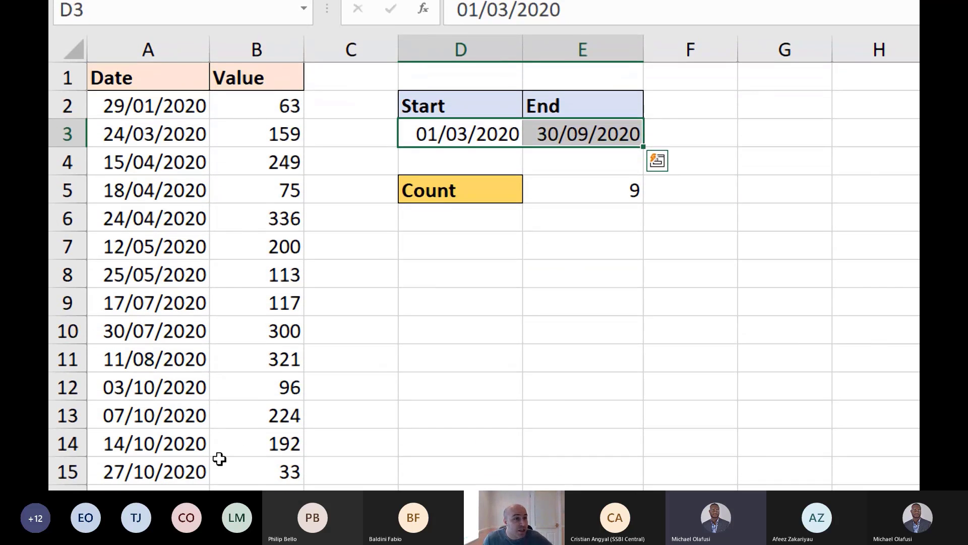
pyautogui.click(155, 163)
pyautogui.moveTo(155, 133); pyautogui.dragTo(160, 328)
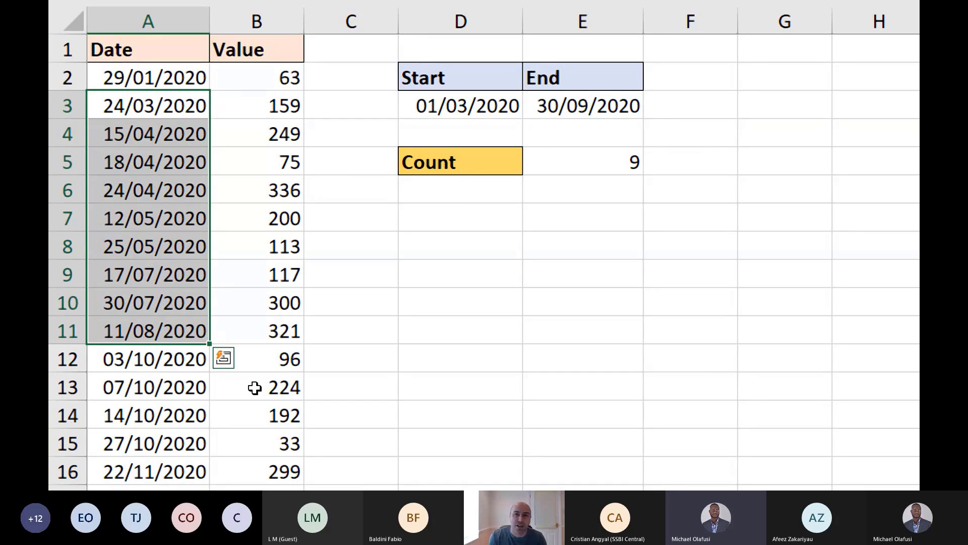
pyautogui.click(442, 286)
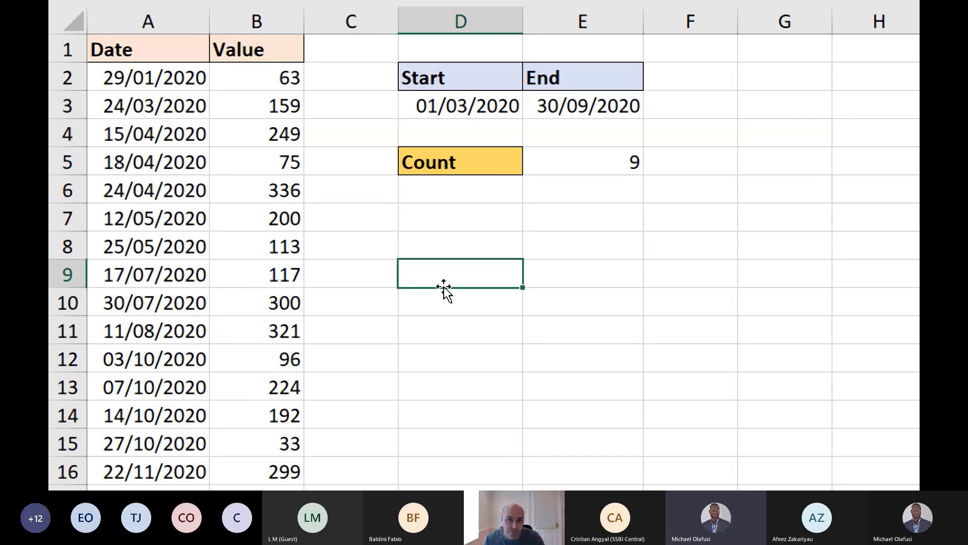
# Change the start date in D3 to 01/04/2020 and check the count formula in E5
pyautogui.click(595, 163)
pyautogui.moveTo(565, 106); pyautogui.dragTo(508, 103)
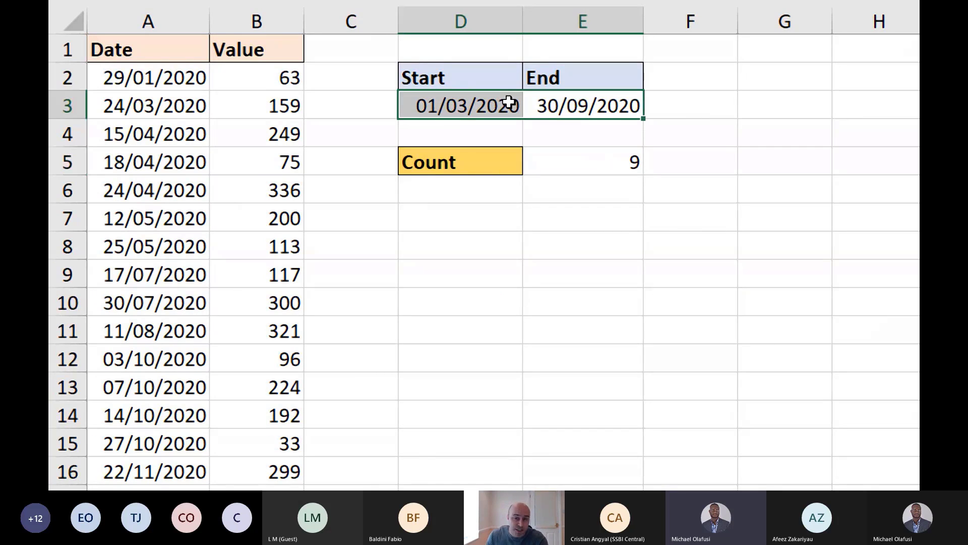
pyautogui.click(536, 103)
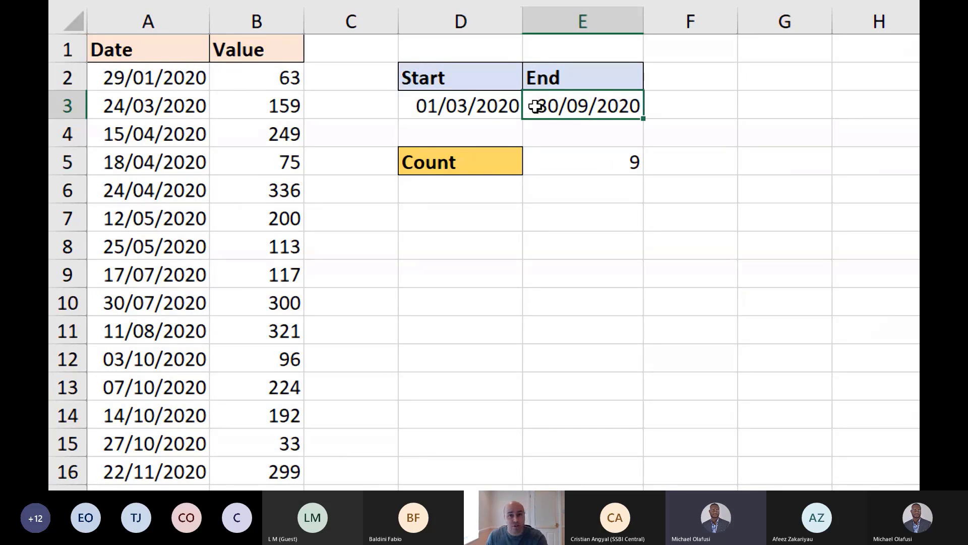
pyautogui.click(476, 104)
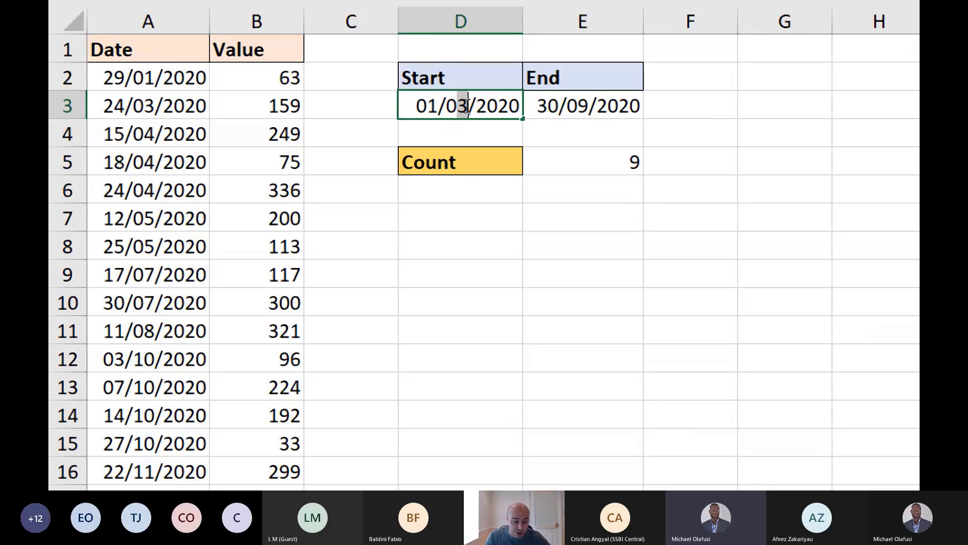
pyautogui.write('4')
pyautogui.press('Return')
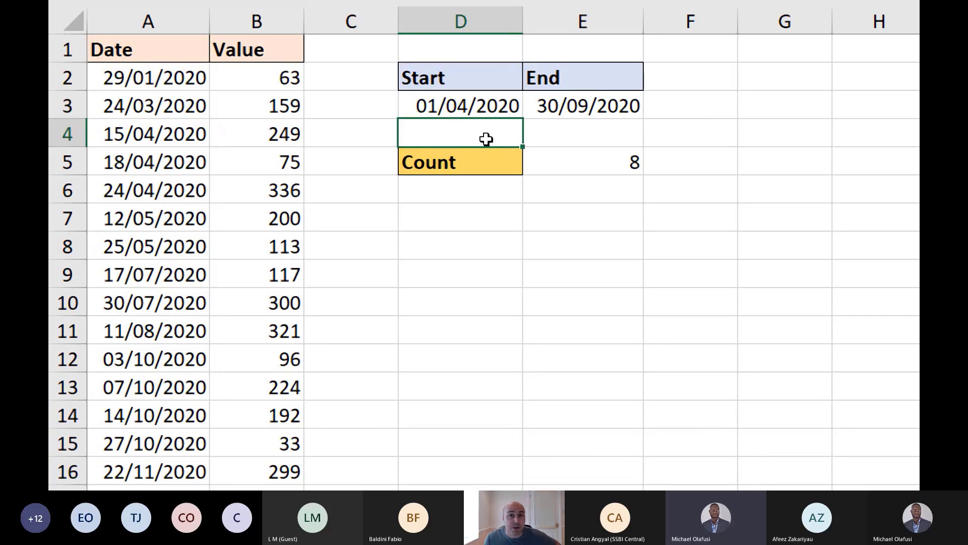
pyautogui.click(611, 165)
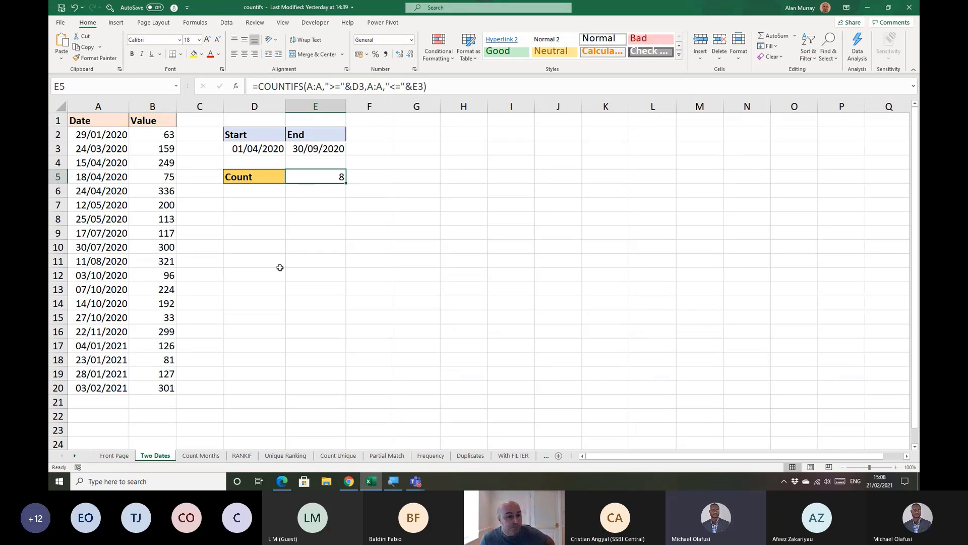
# Switch to the Count Months sheet and inspect the underlying values of the January and February cells
pyautogui.click(207, 461)
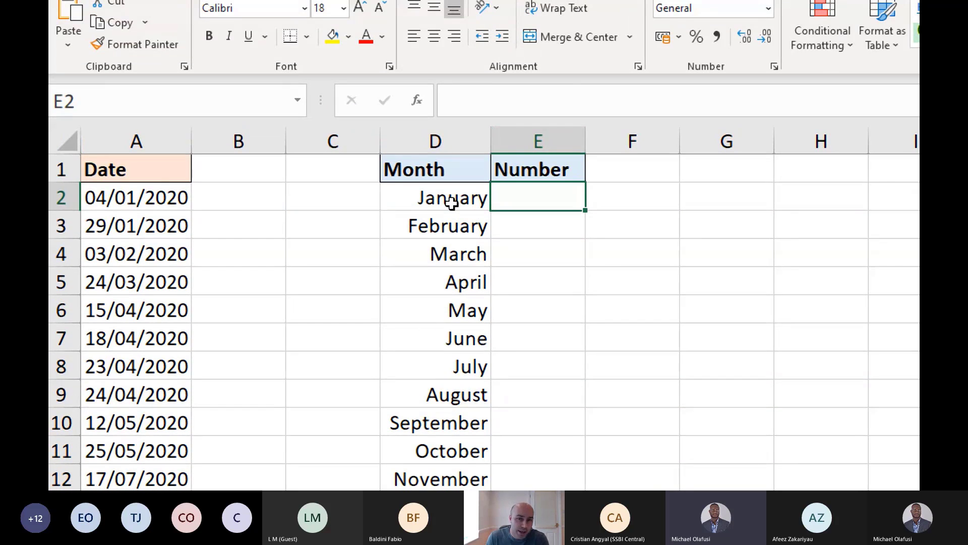
pyautogui.click(452, 201)
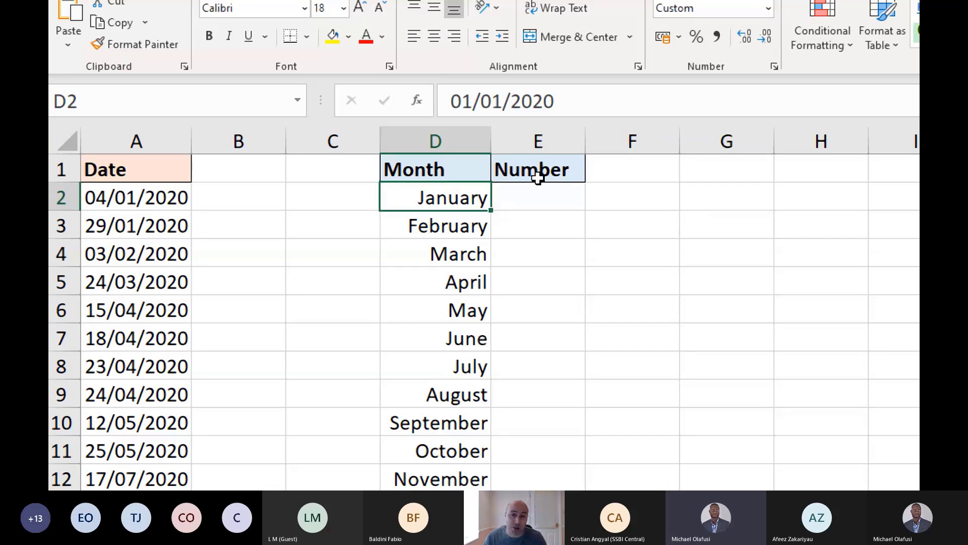
pyautogui.click(467, 225)
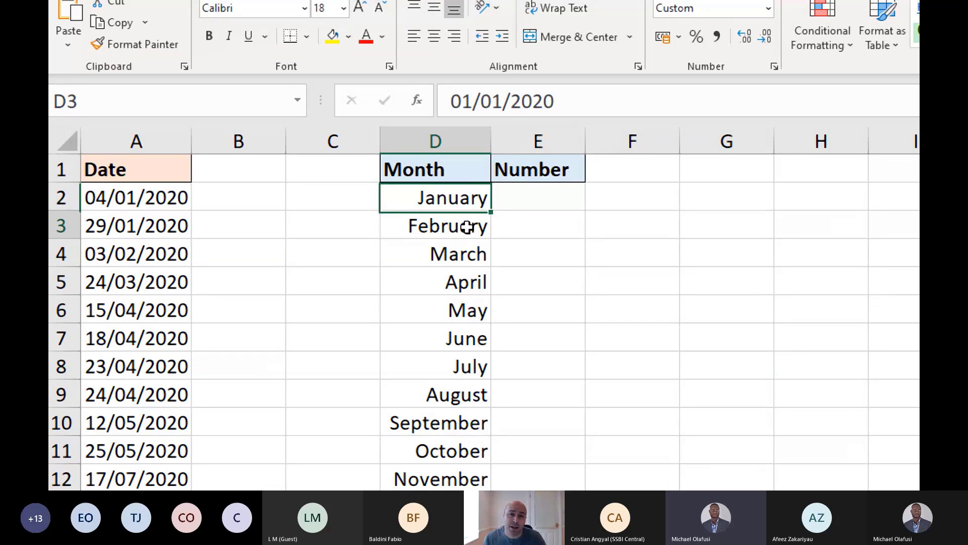
# Inspect the underlying dates of the March and April cells and the custom number format applied to D5
pyautogui.click(462, 270)
pyautogui.click(464, 255)
pyautogui.click(465, 281)
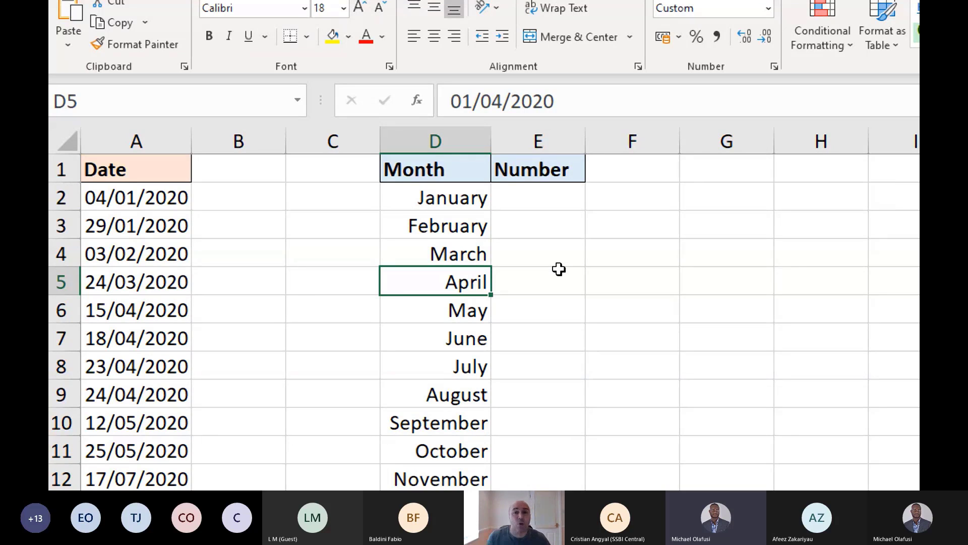
pyautogui.hotkey('ctrl', '1')
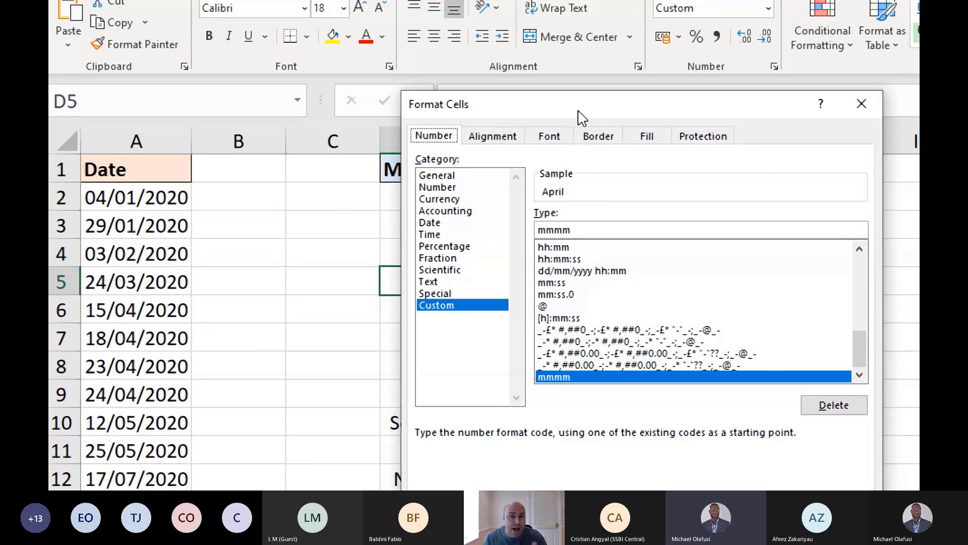
pyautogui.moveTo(579, 113); pyautogui.dragTo(510, 66)
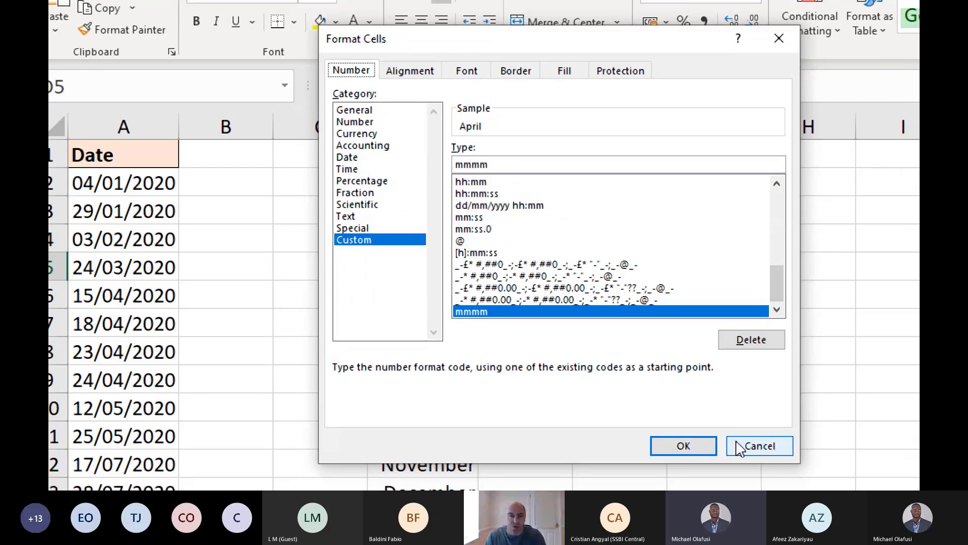
pyautogui.click(740, 447)
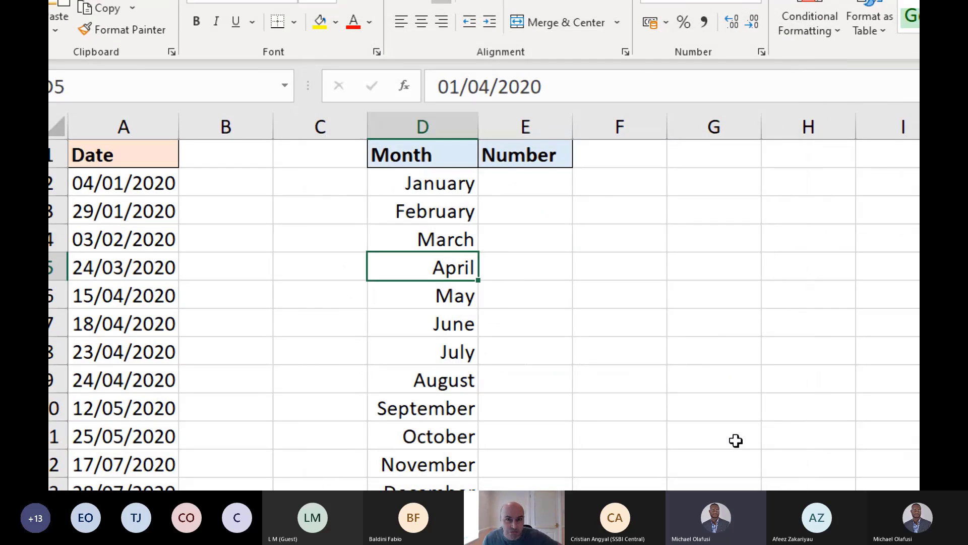
# Start a COUNTIFS formula in E2 with column A as the first criteria range
pyautogui.click(555, 186)
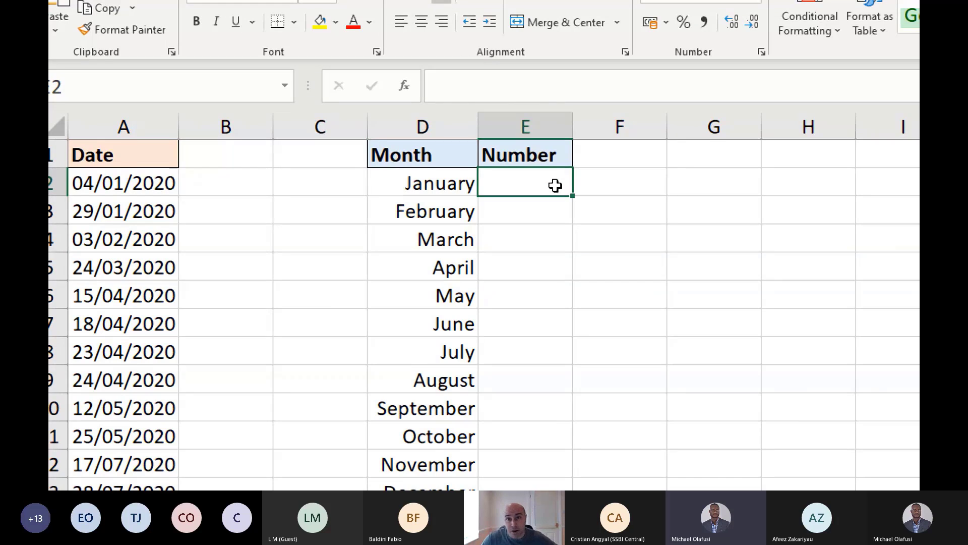
pyautogui.write('=co')
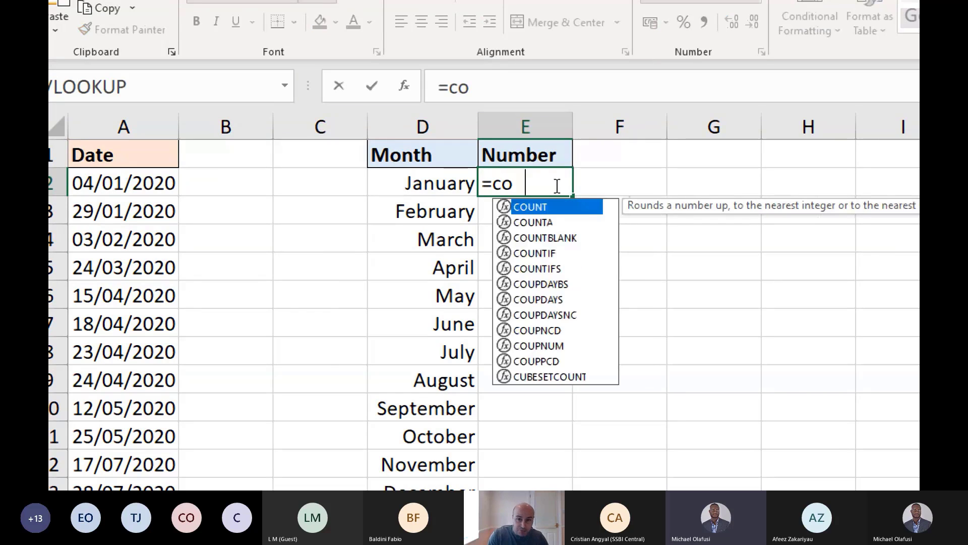
pyautogui.write('un')
pyautogui.press('Down')
pyautogui.press('Down')
pyautogui.press('Down')
pyautogui.press('Down')
pyautogui.press('Tab')
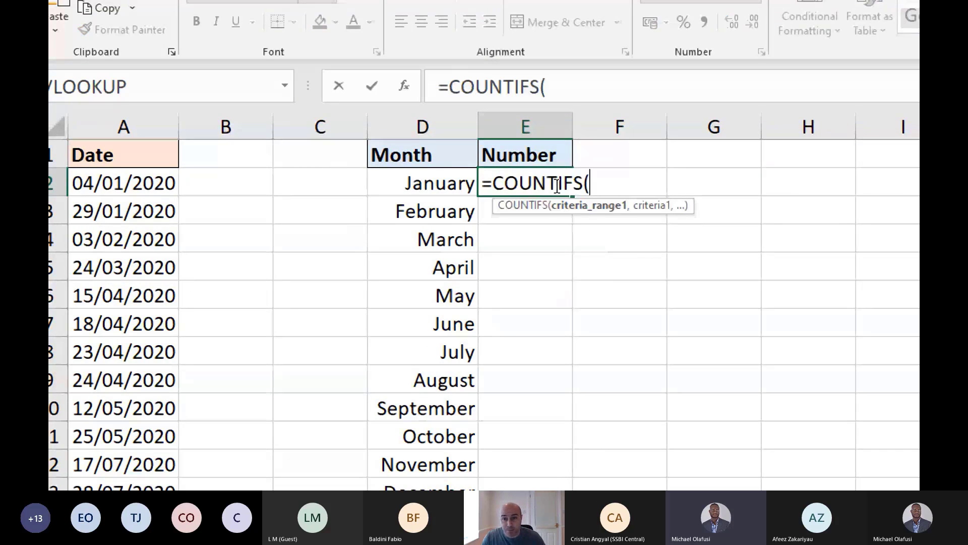
pyautogui.click(135, 127)
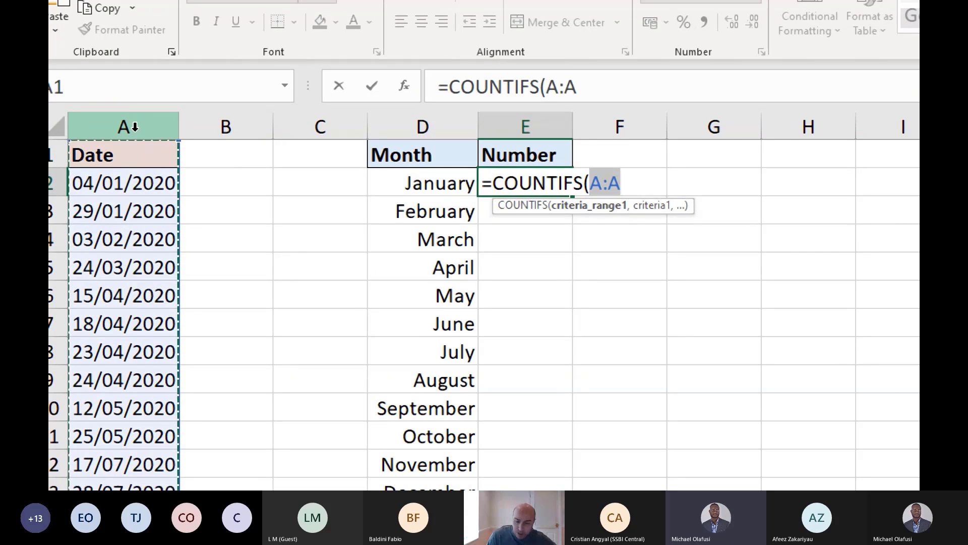
# Set the first criterion of the E2 formula to ">="&D2
pyautogui.click(590, 91)
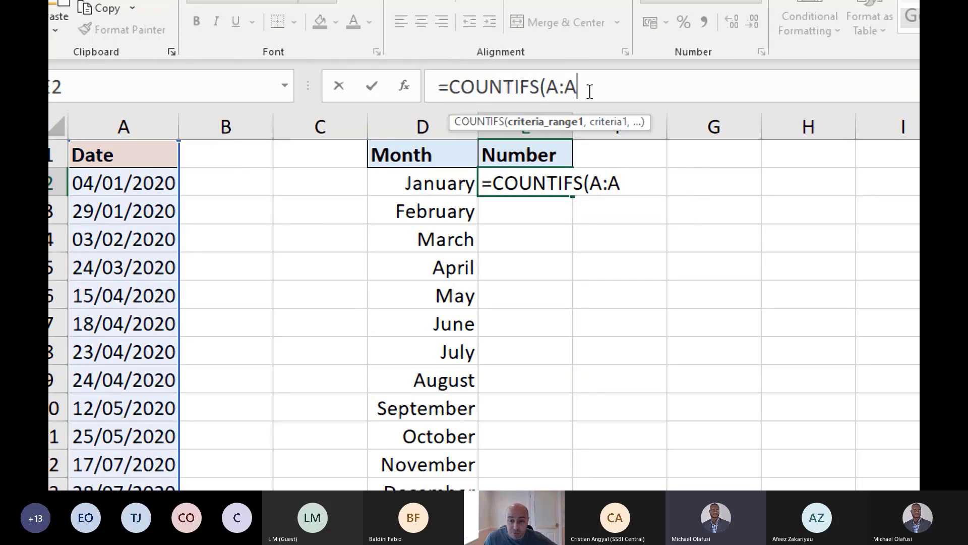
pyautogui.write(',')
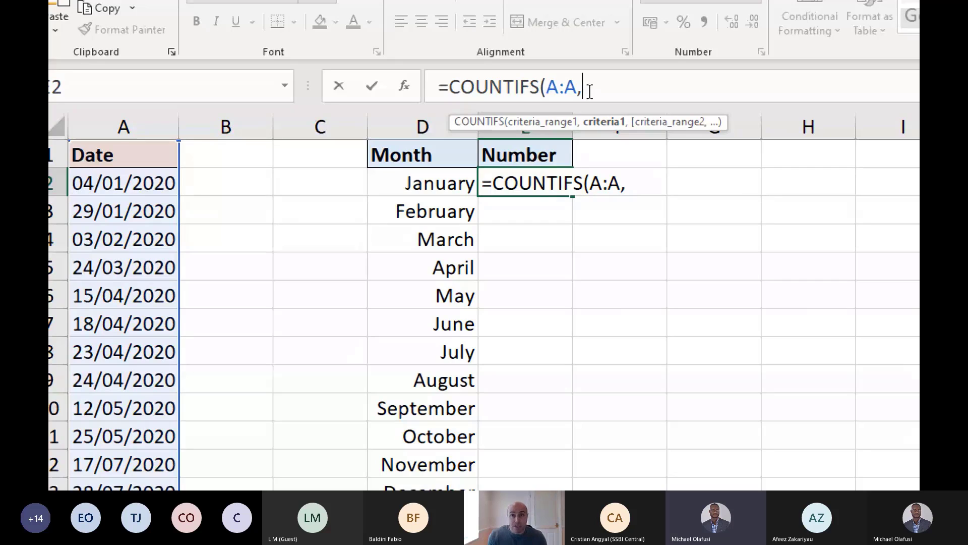
pyautogui.write('">="')
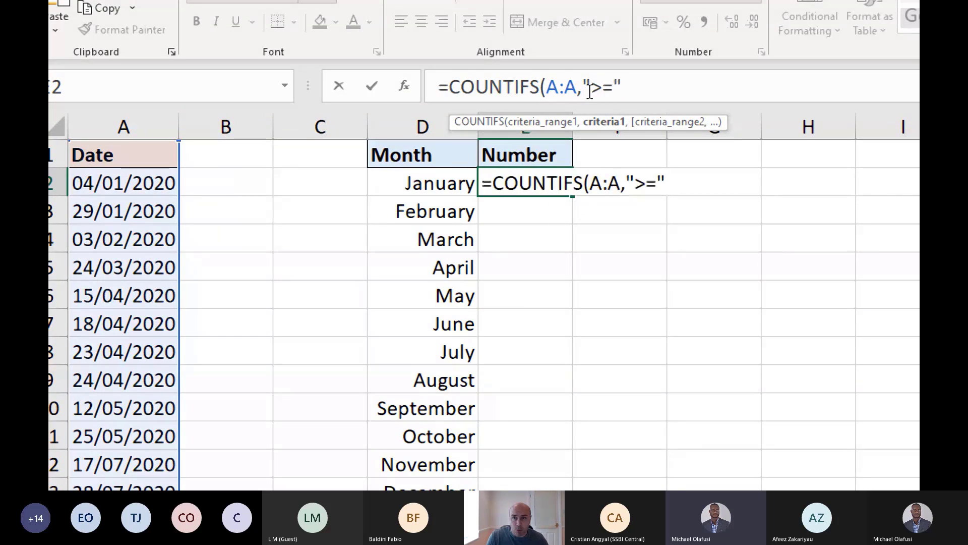
pyautogui.write('&')
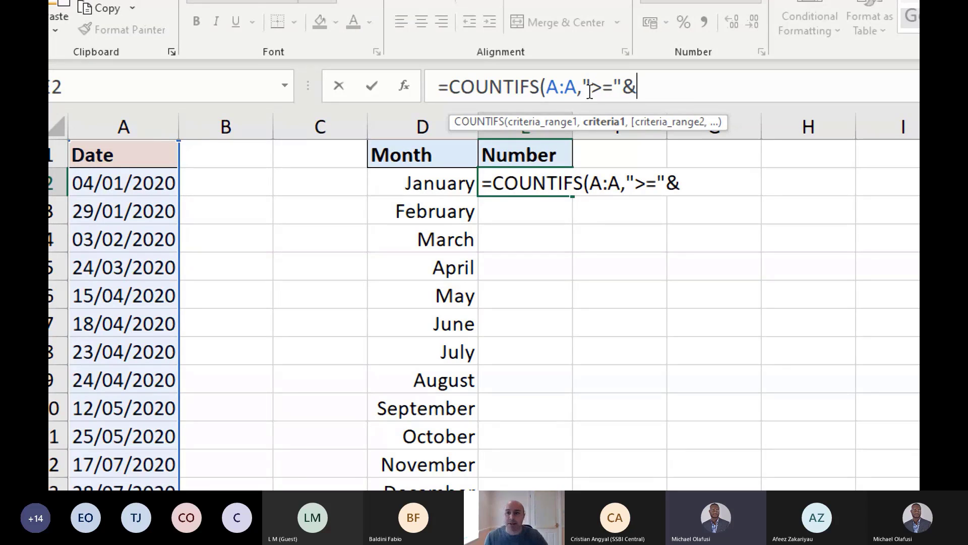
pyautogui.click(456, 180)
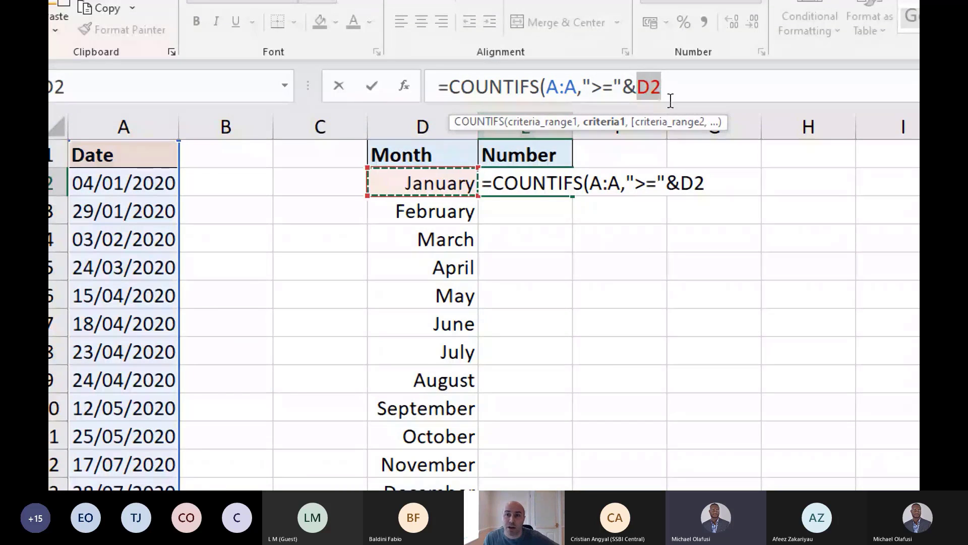
pyautogui.click(689, 91)
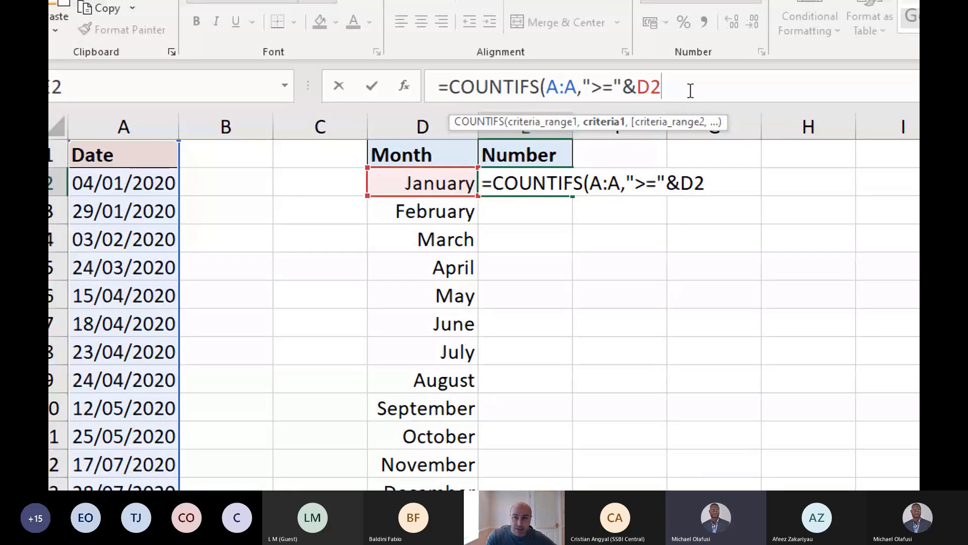
# Add column A as the second criteria range and begin its criterion with "<="&
pyautogui.write(',')
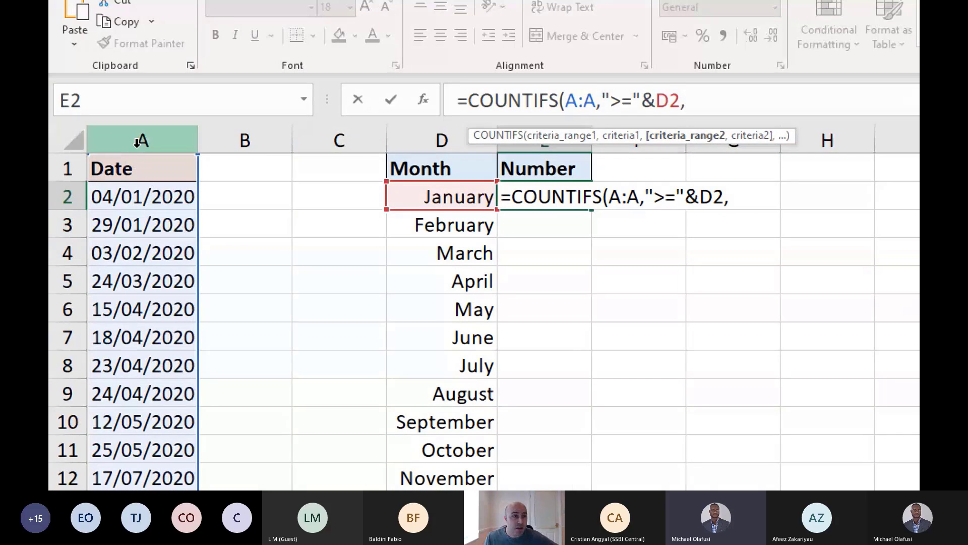
pyautogui.click(137, 143)
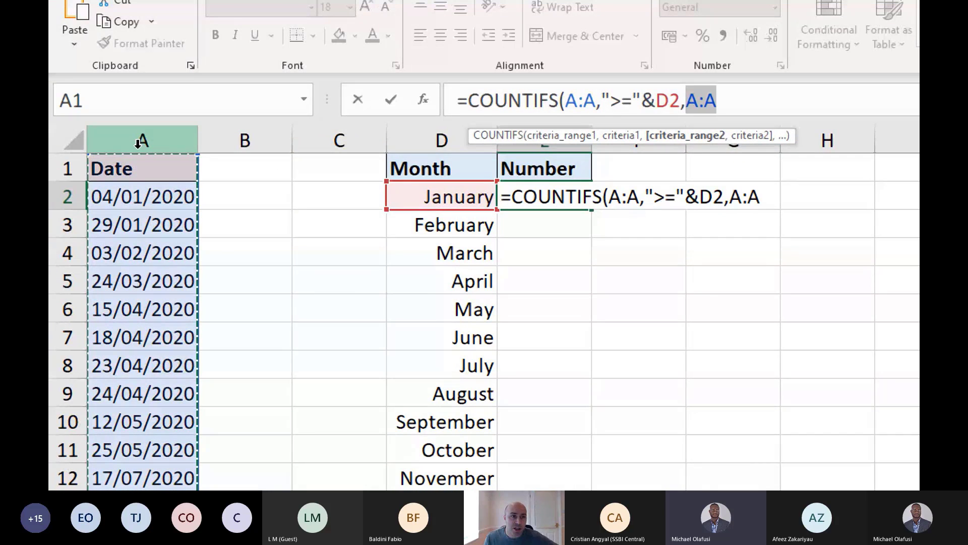
pyautogui.click(734, 100)
pyautogui.write(',')
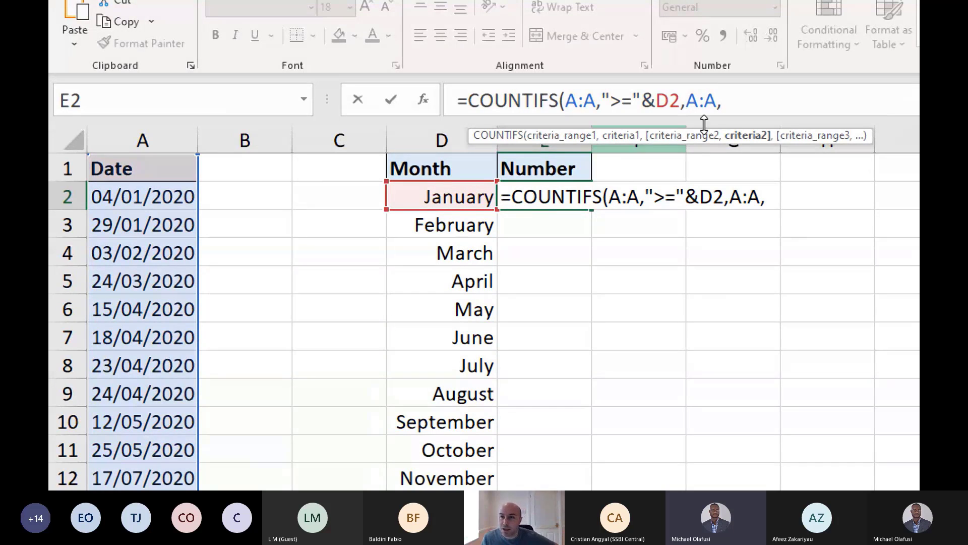
pyautogui.write('"')
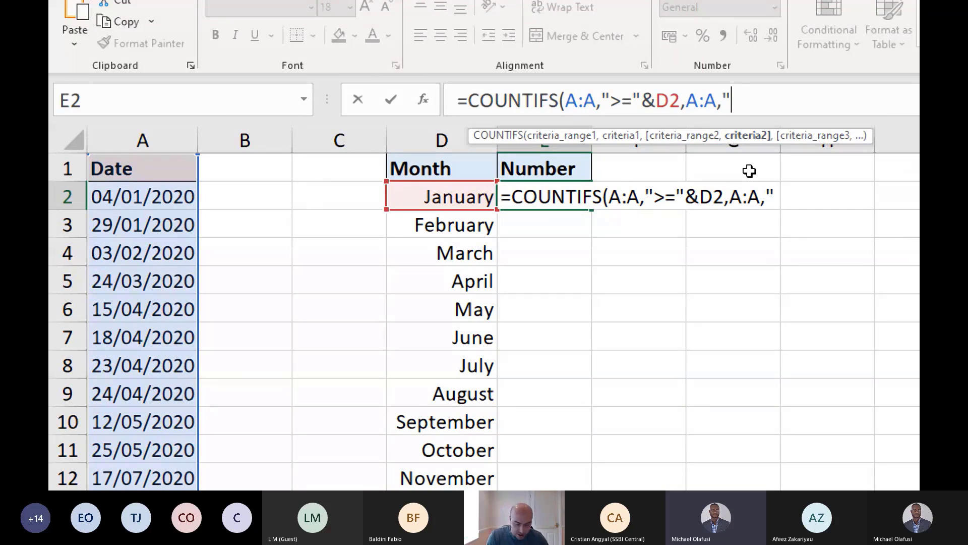
pyautogui.write('<="')
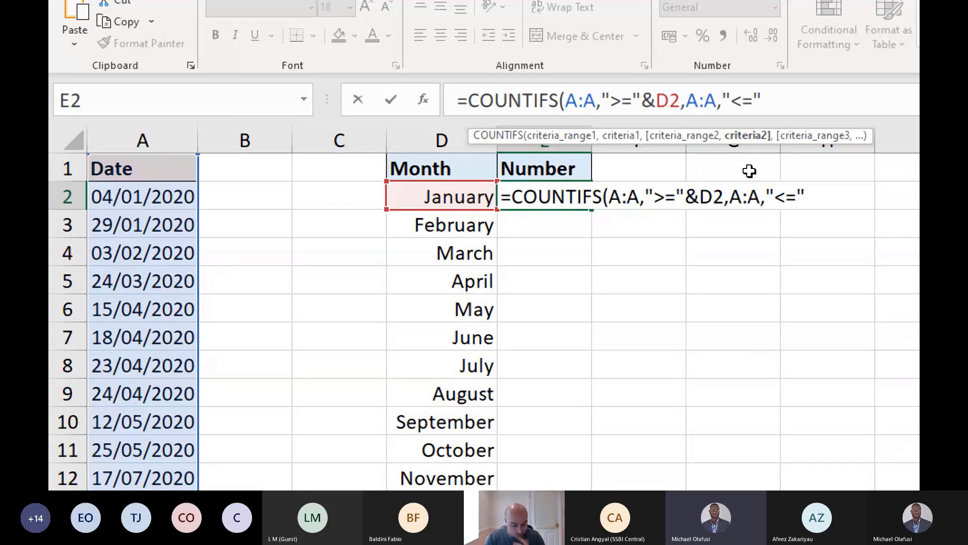
pyautogui.write('&')
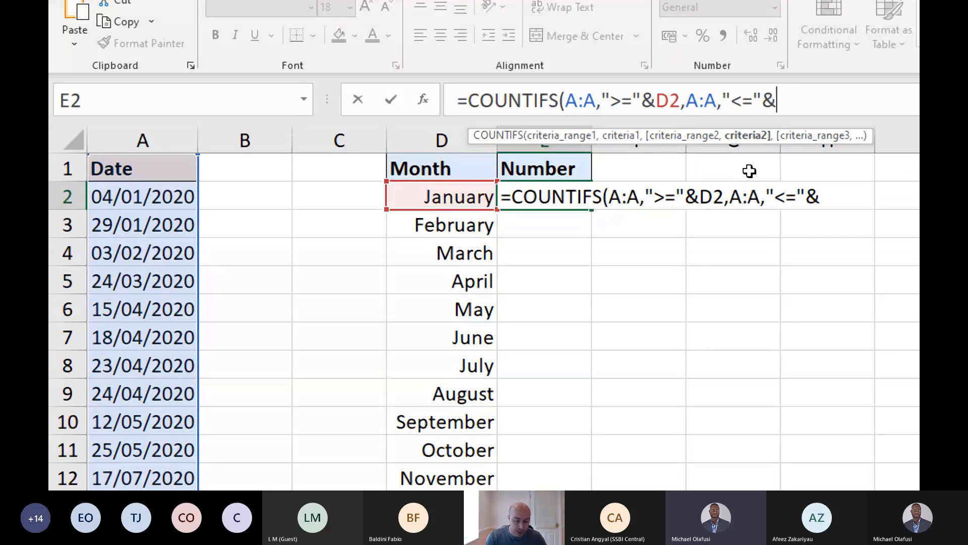
# Finish the second criterion with EOMONTH(D2,0) and complete the COUNTIFS formula for January
pyautogui.write('eo')
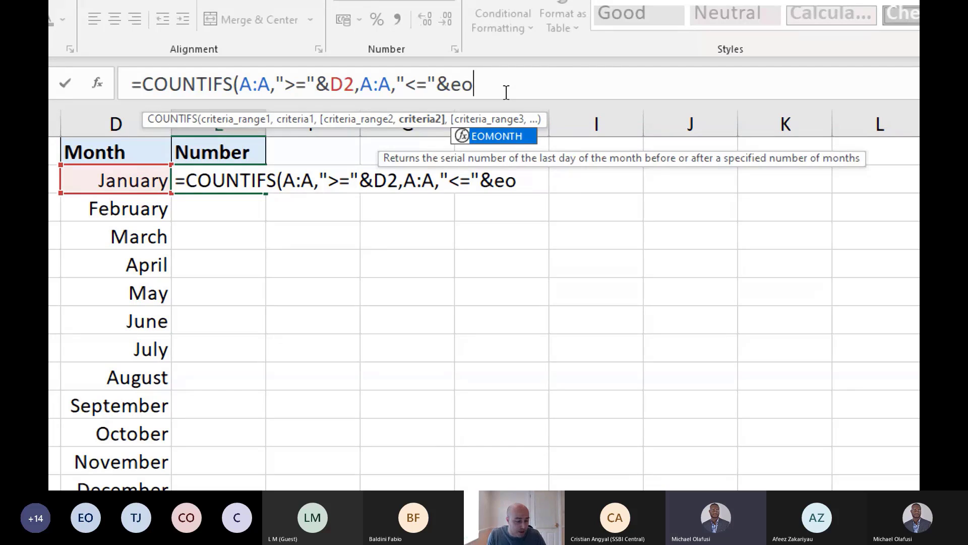
pyautogui.press('Tab')
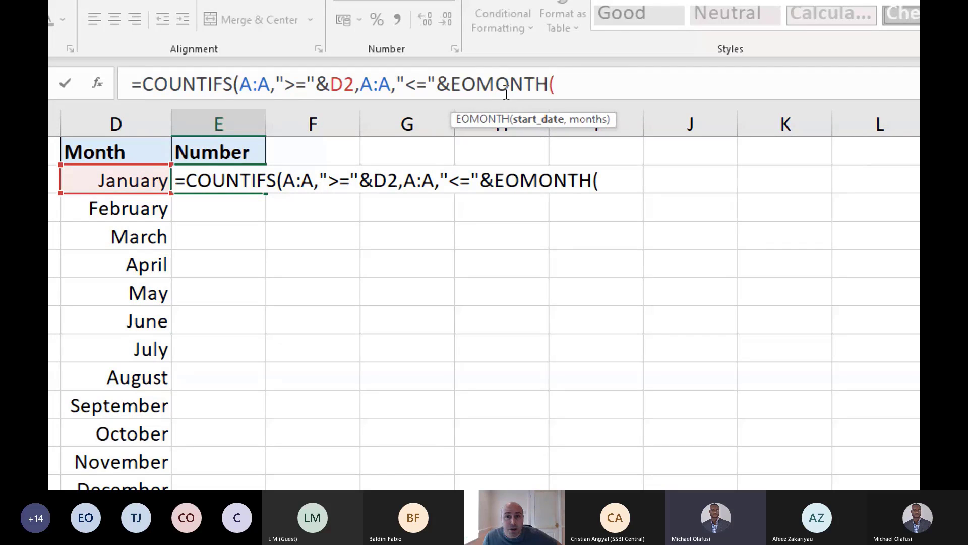
pyautogui.click(126, 180)
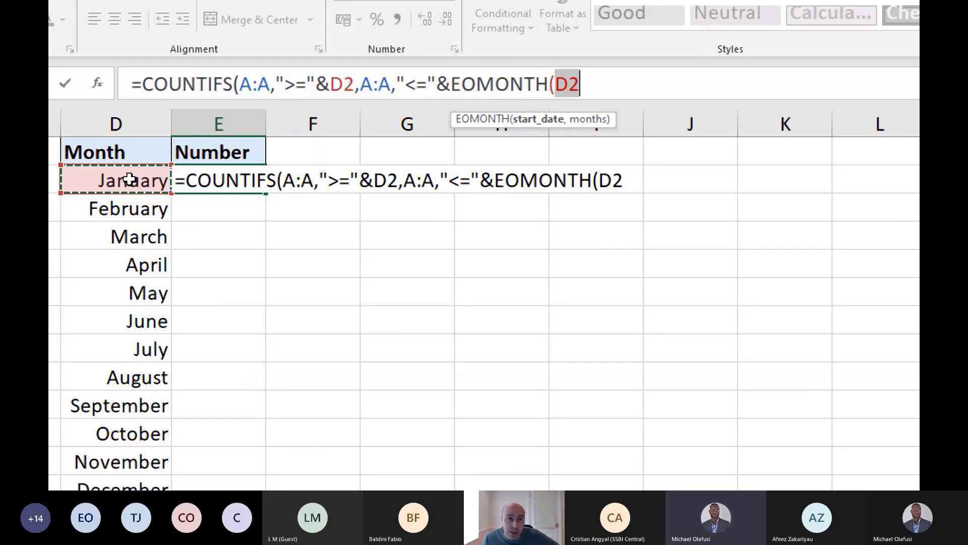
pyautogui.click(597, 76)
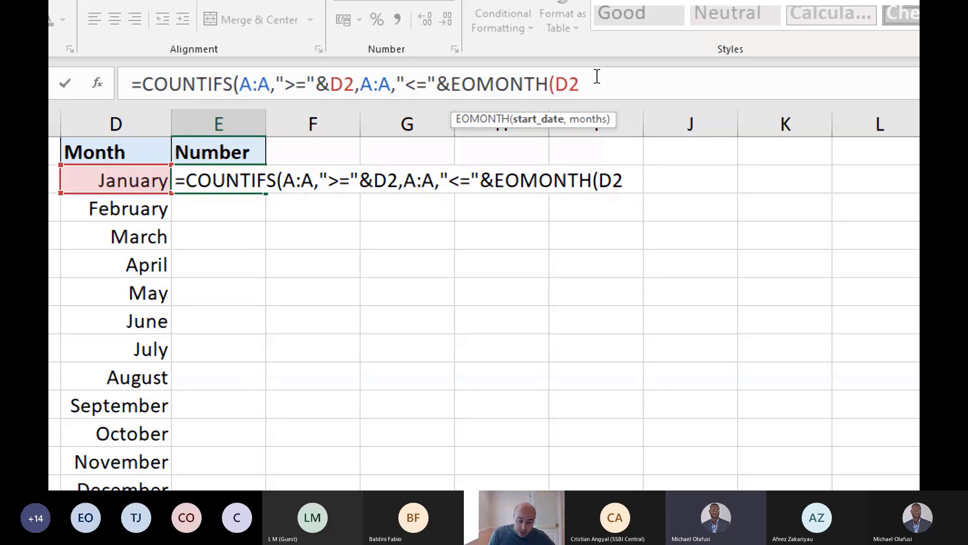
pyautogui.write(',0')
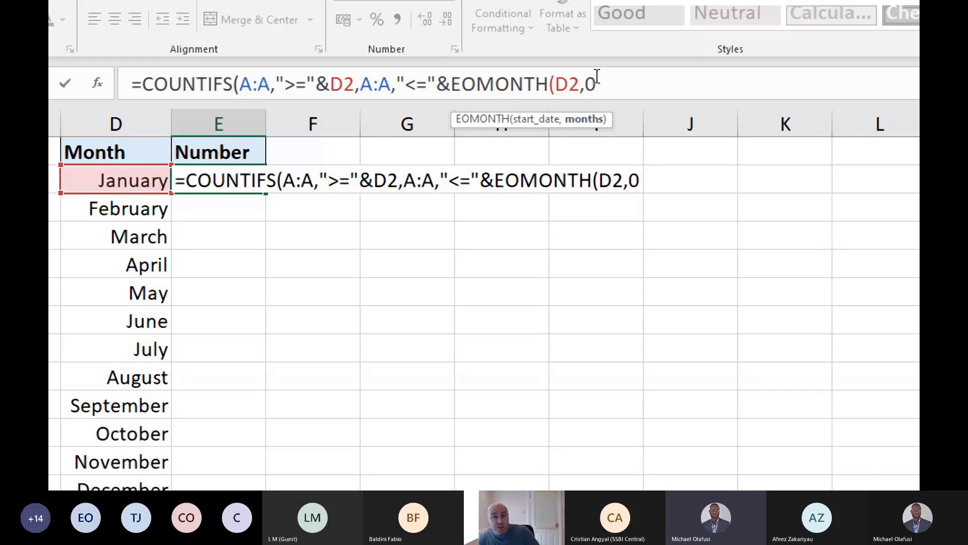
pyautogui.write('))')
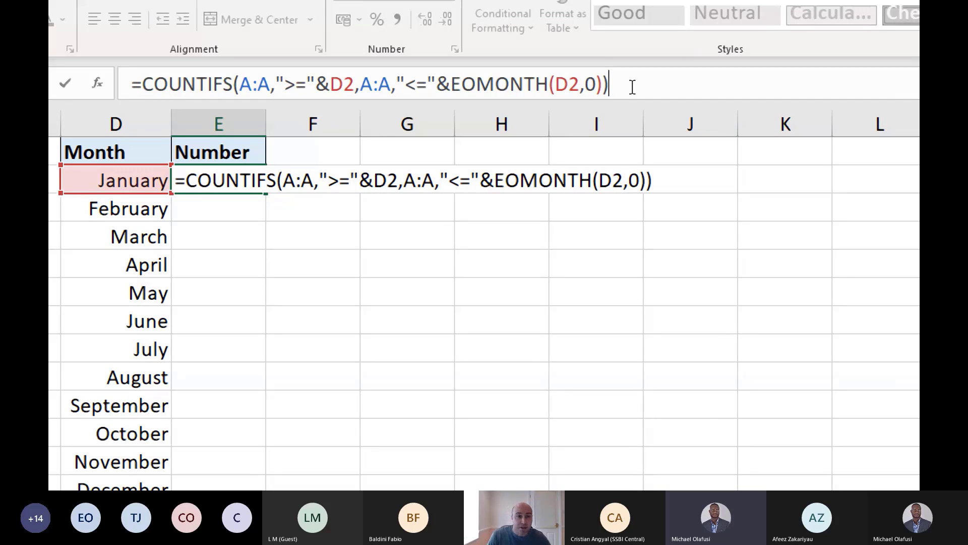
pyautogui.press('Return')
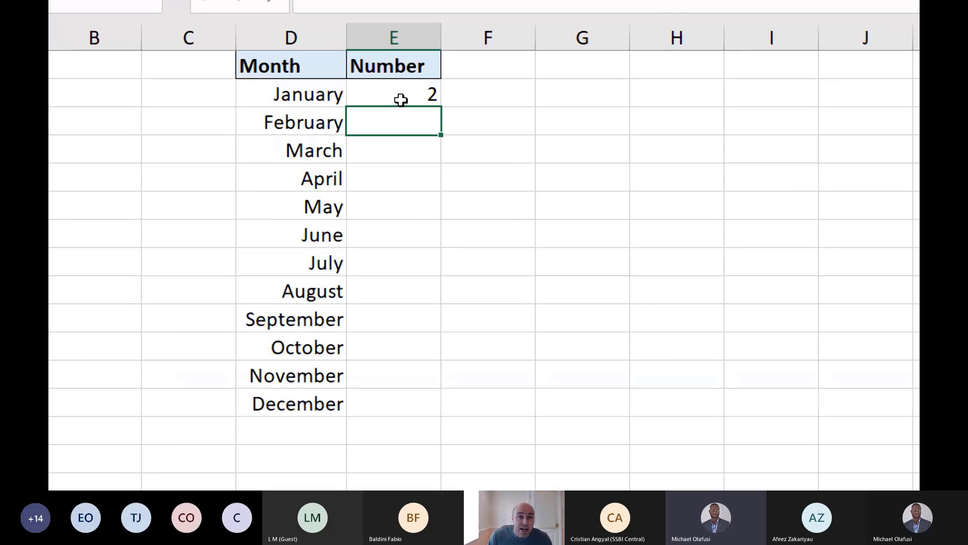
# Fill the January count formula down to December in E13 and check the underlying date of the February cell
pyautogui.click(401, 99)
pyautogui.doubleClick(441, 107)
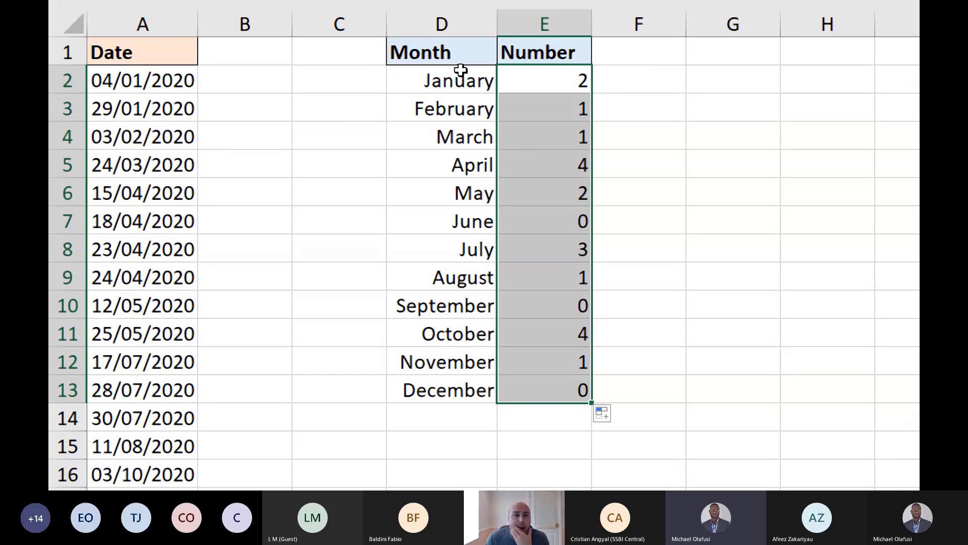
pyautogui.moveTo(461, 88); pyautogui.dragTo(461, 149)
pyautogui.click(467, 108)
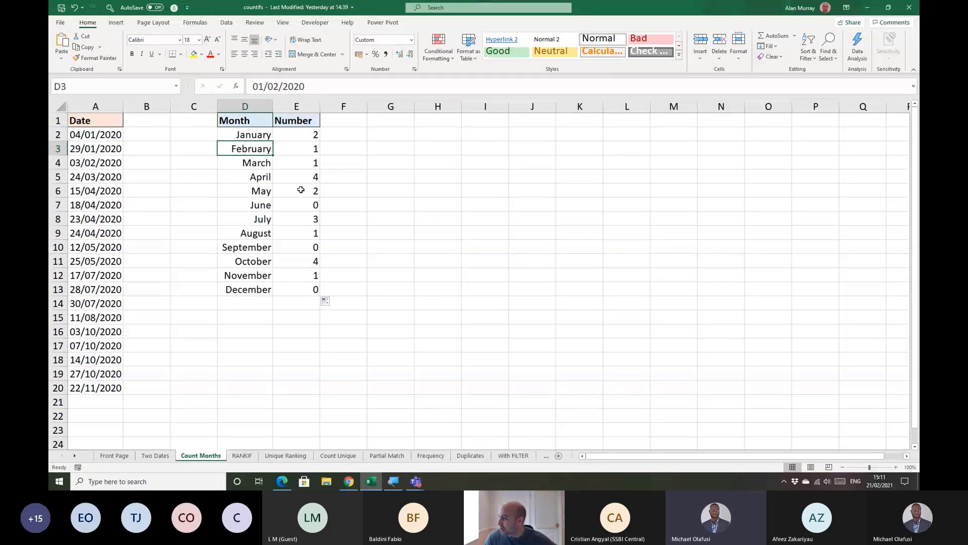
# Switch to the RANKIF sheet and look through the suggested ranking functions in D2, leaving the cell empty
pyautogui.click(242, 455)
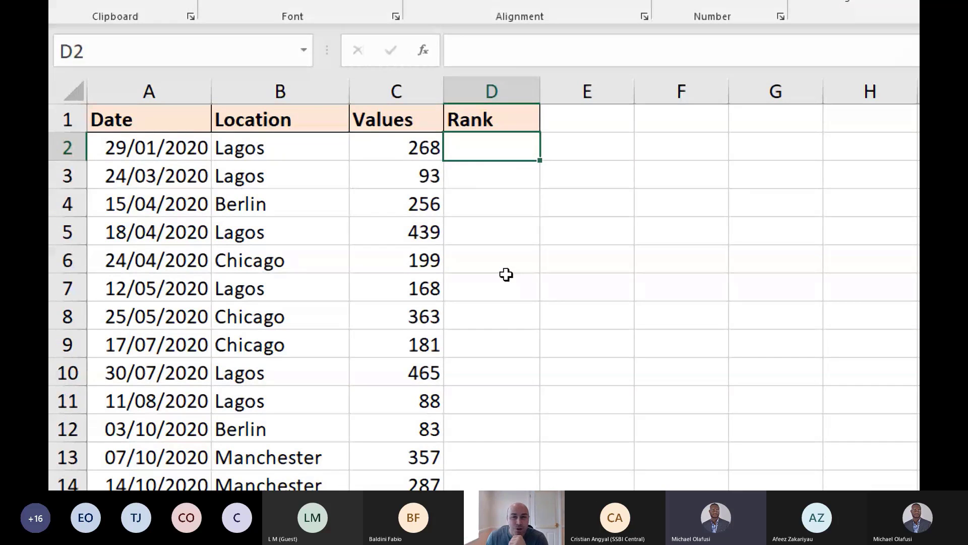
pyautogui.write('=')
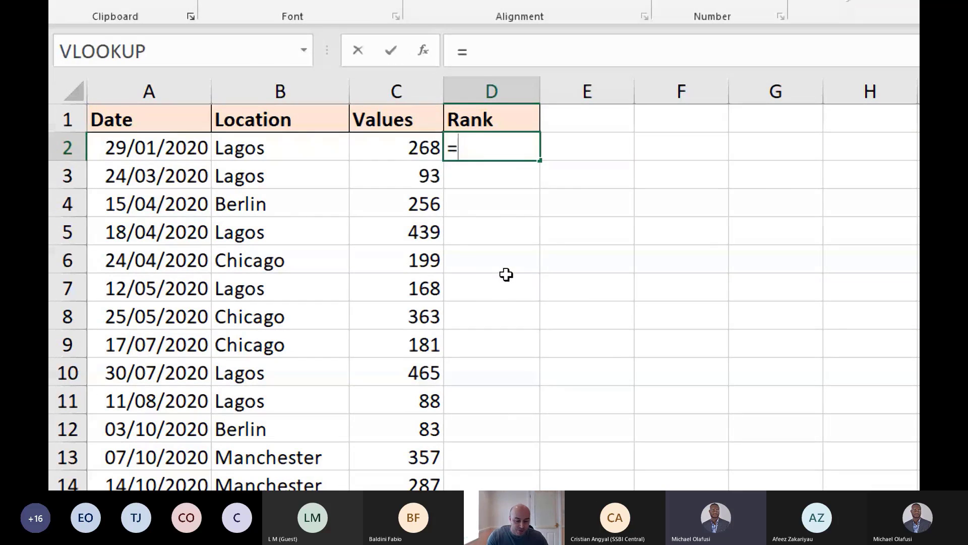
pyautogui.write('ran')
pyautogui.press('Down')
pyautogui.press('Down')
pyautogui.press('Down')
pyautogui.press('Down')
pyautogui.press('Down')
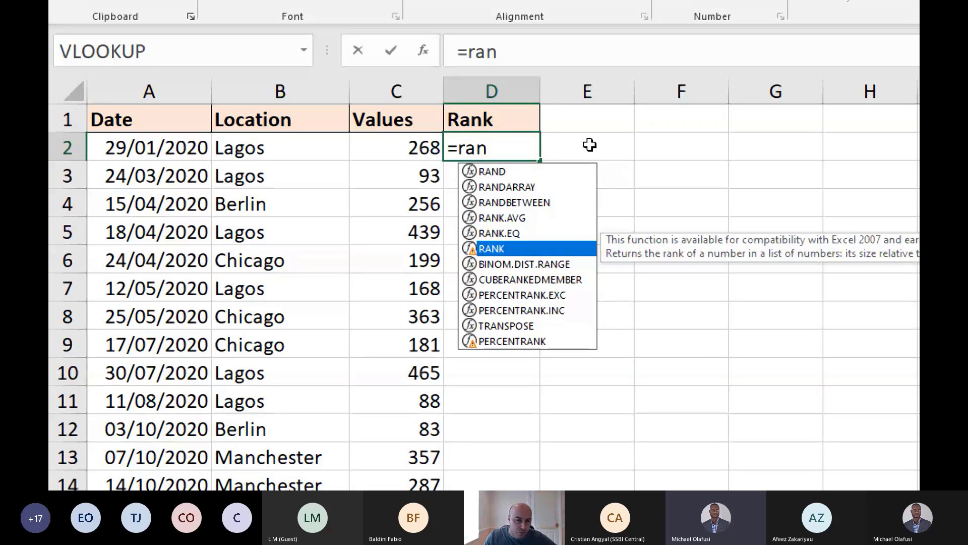
pyautogui.press('Escape')
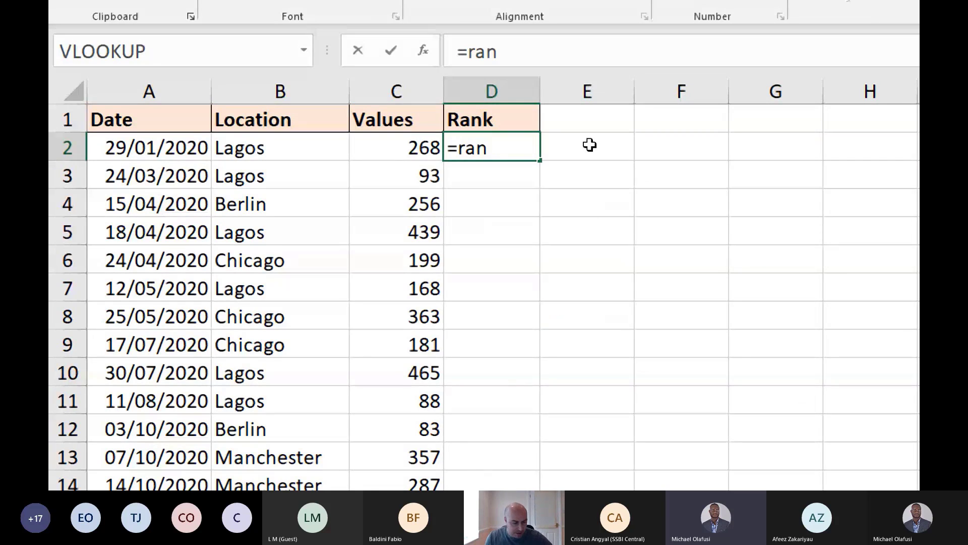
pyautogui.press('Escape')
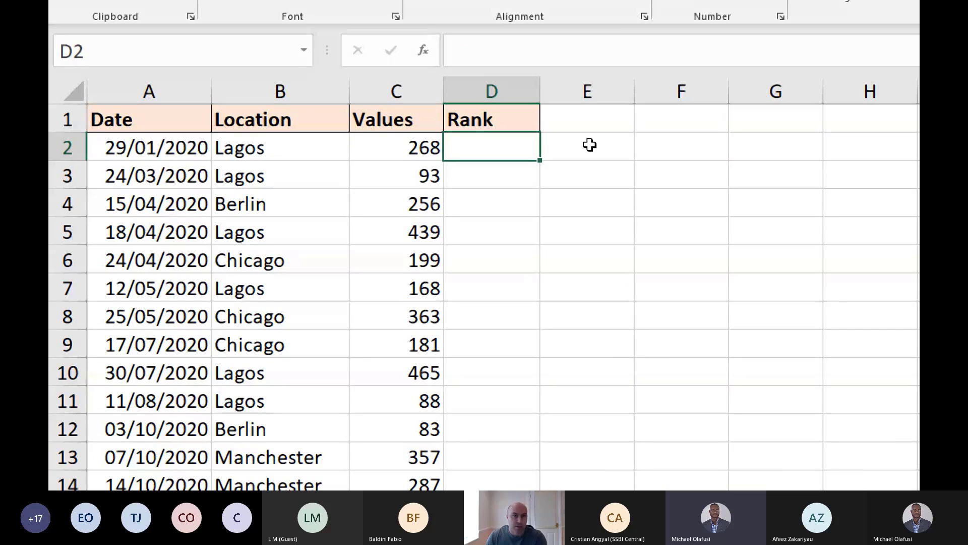
pyautogui.click(590, 173)
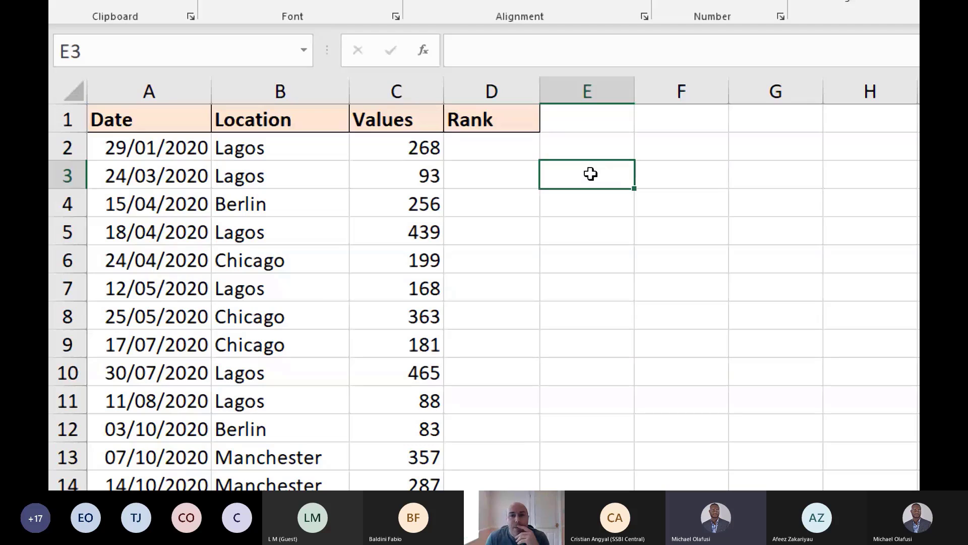
# Begin a COUNTIFS formula in D2 of the Rank column
pyautogui.click(525, 151)
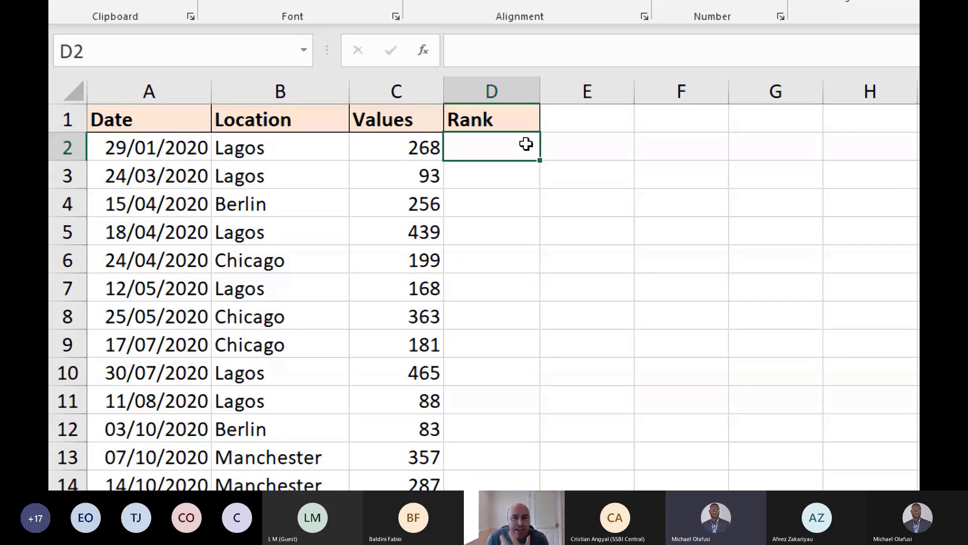
pyautogui.click(527, 180)
pyautogui.click(514, 145)
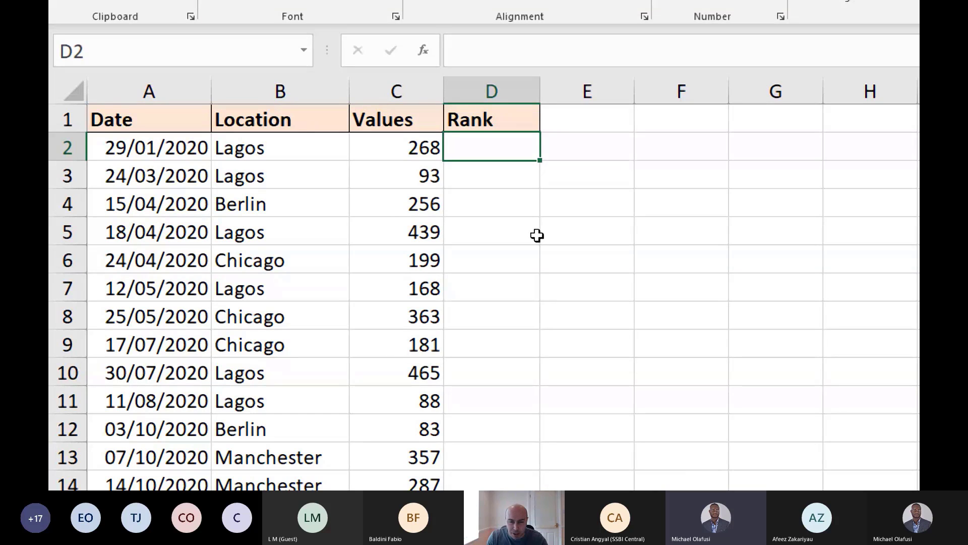
pyautogui.write('=')
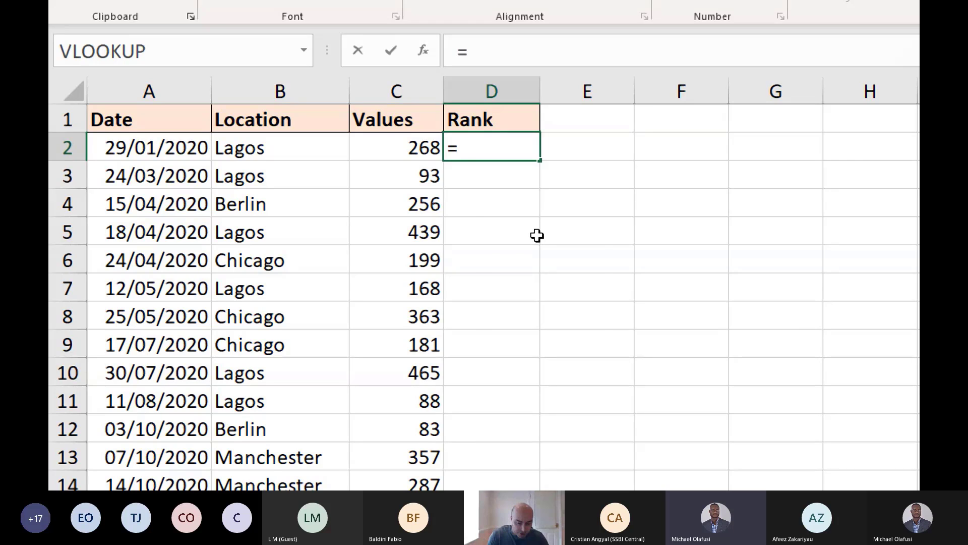
pyautogui.write('cou')
pyautogui.click(514, 235)
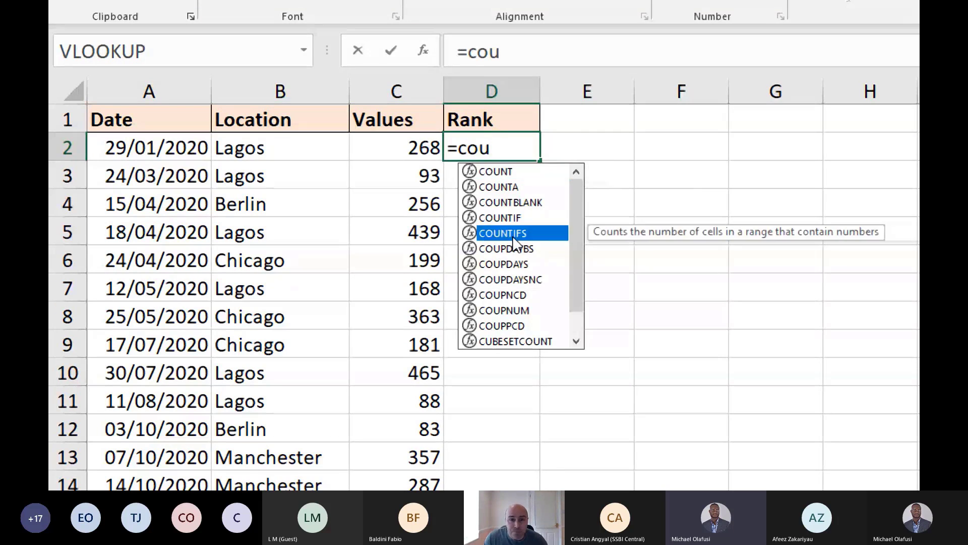
pyautogui.doubleClick(512, 235)
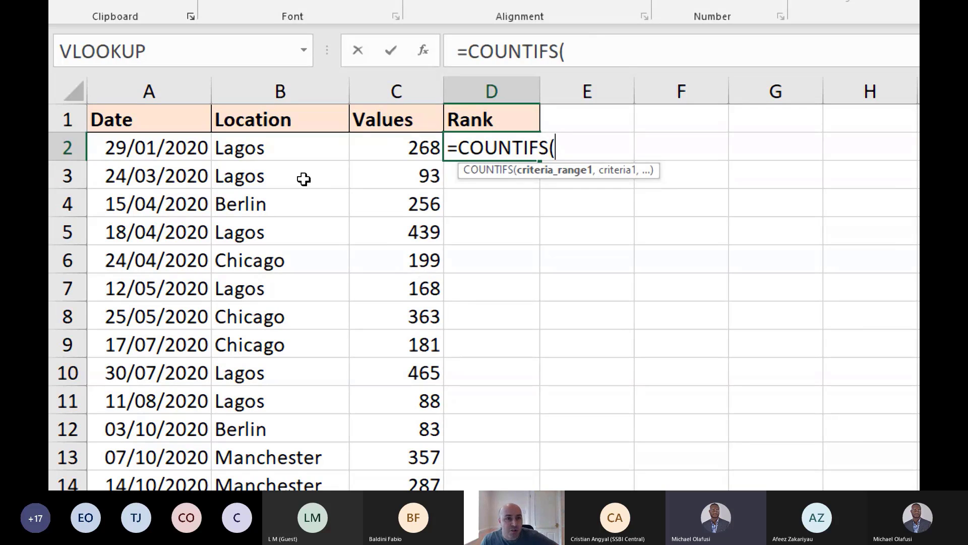
# Set the absolute range $B$2:$B$20 as the first criteria range, with the location in B2 as its criterion
pyautogui.click(307, 151)
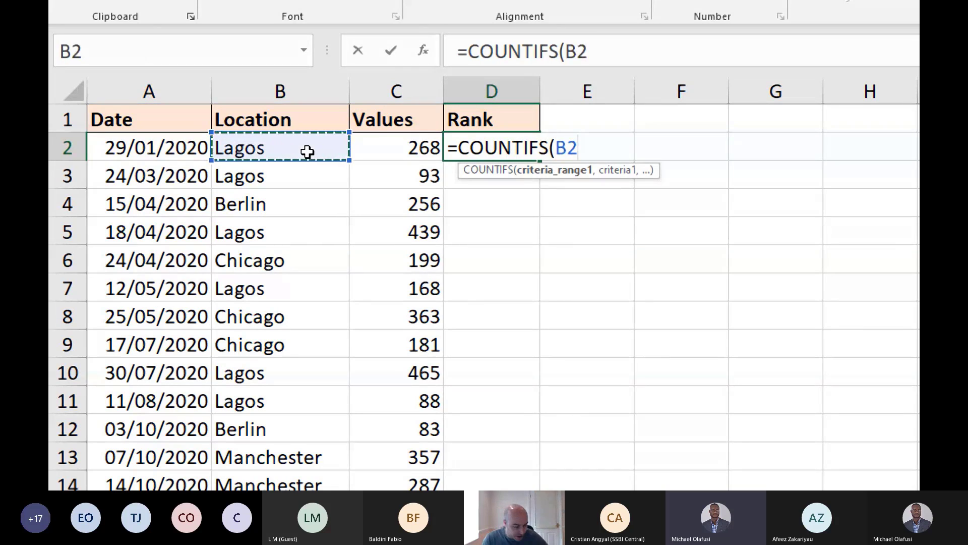
pyautogui.hotkey('ctrl', 'shift', 'Down')
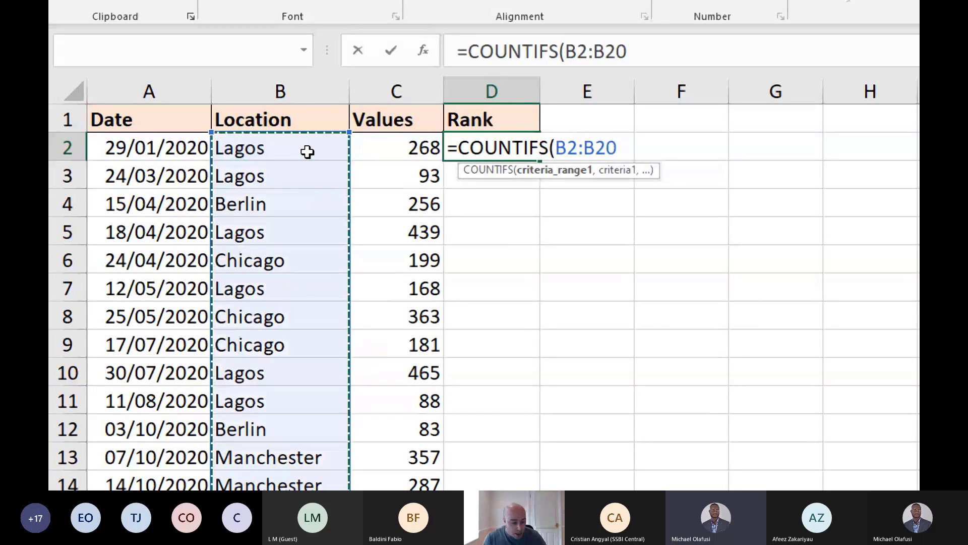
pyautogui.press('F4')
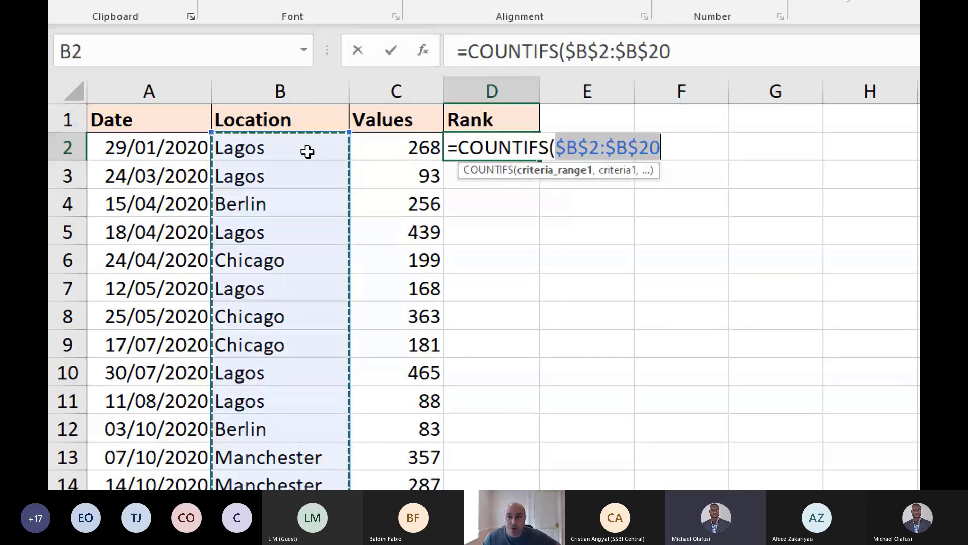
pyautogui.click(669, 148)
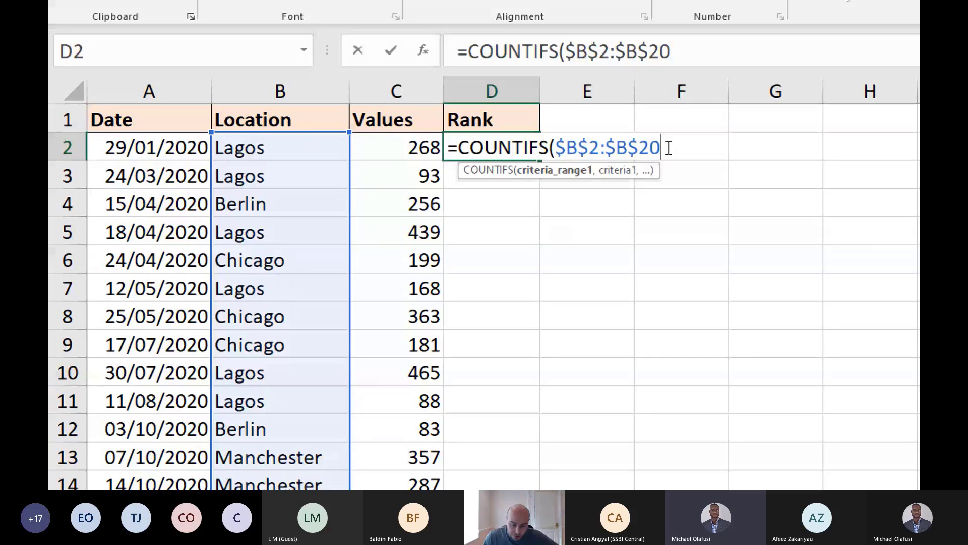
pyautogui.write(',')
pyautogui.click(290, 149)
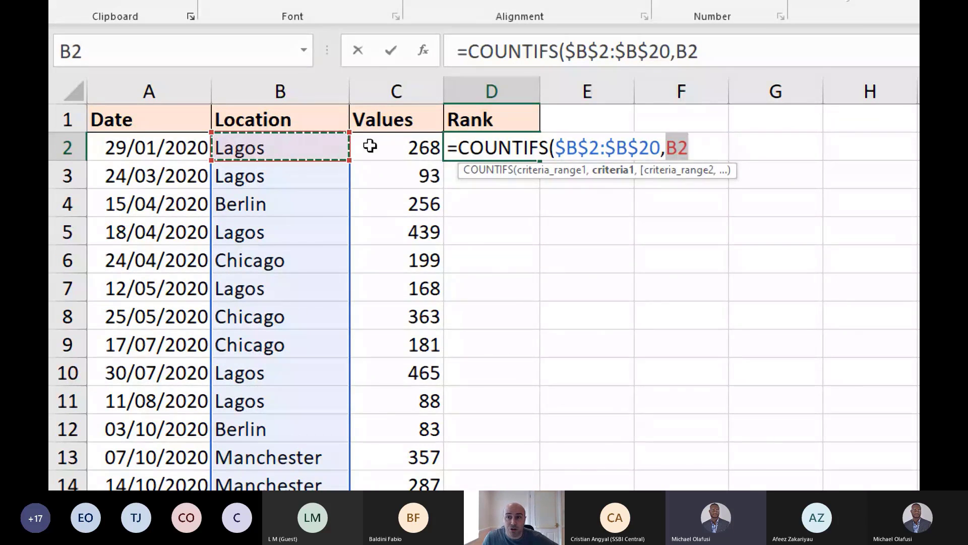
pyautogui.click(697, 143)
pyautogui.write(',')
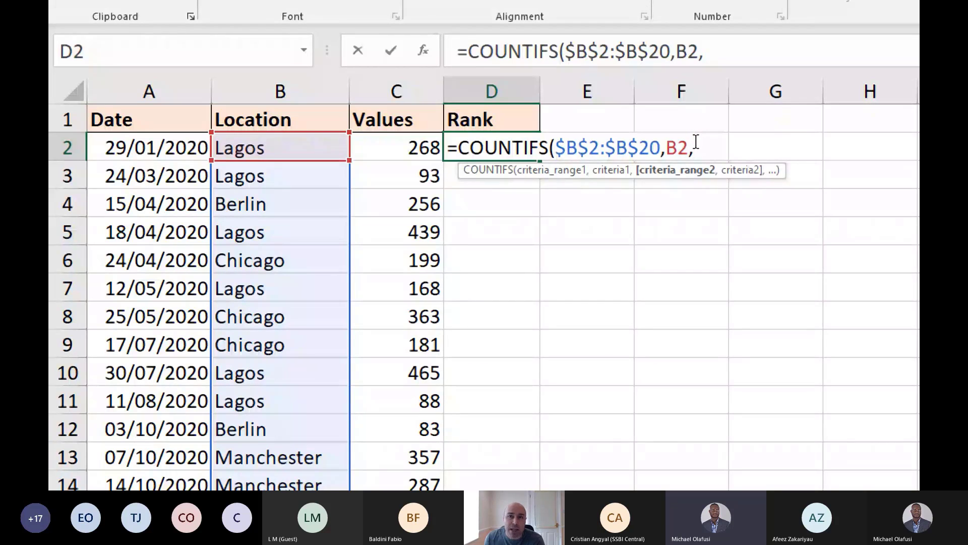
# Add the Values range as the second criteria range, fixed as $C$2:$C$20
pyautogui.click(410, 148)
pyautogui.hotkey('ctrl', 'shift', 'Down')
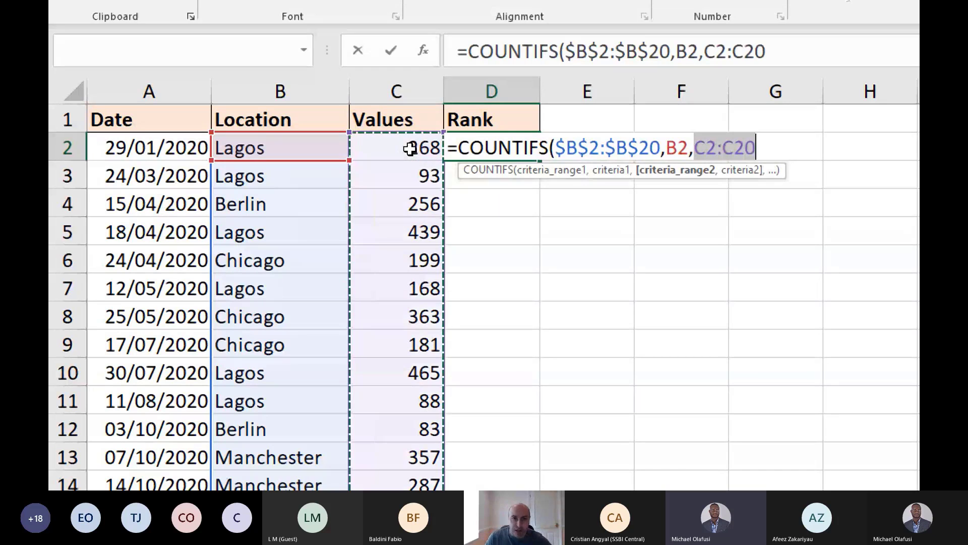
pyautogui.press('F4')
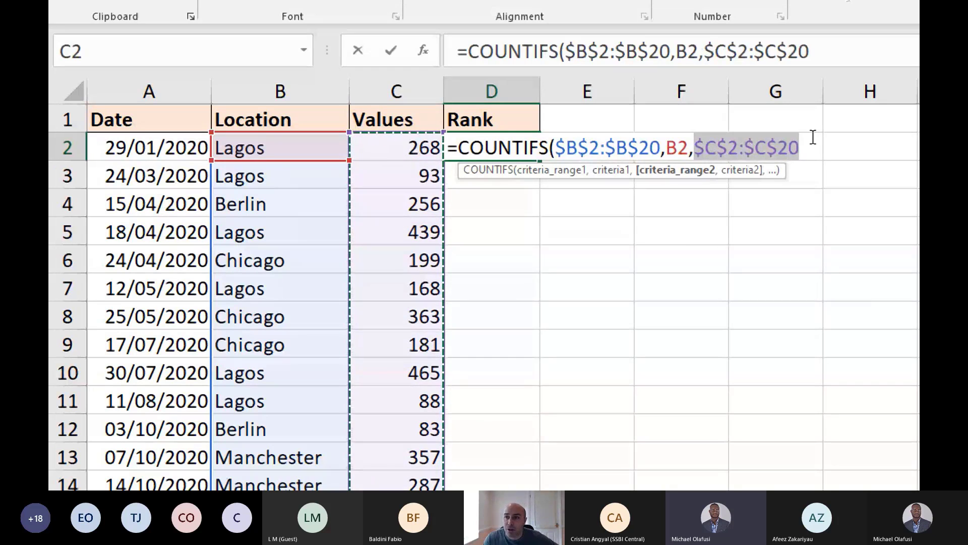
pyautogui.write(',')
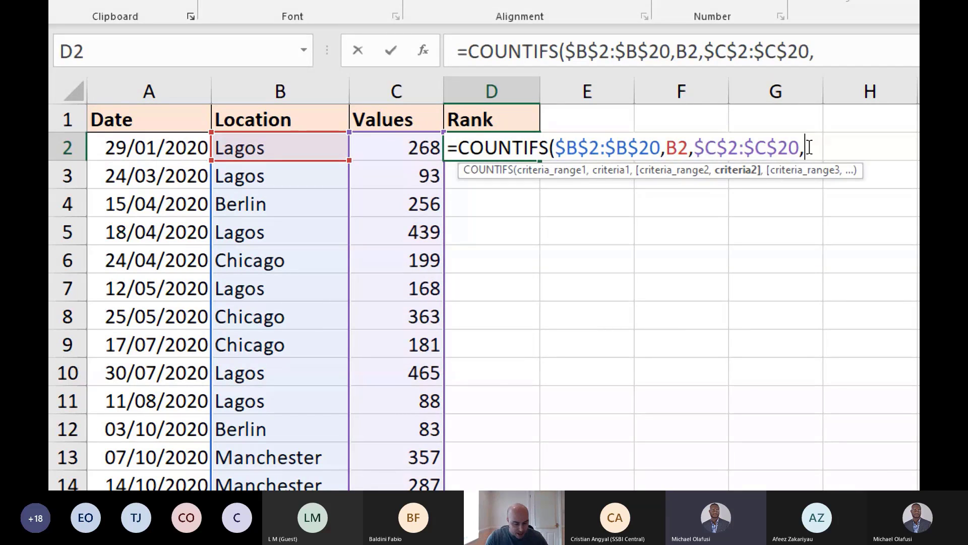
# Use ">"&C2 as the second criterion and finish the formula with +1 after the closing bracket
pyautogui.write('">"')
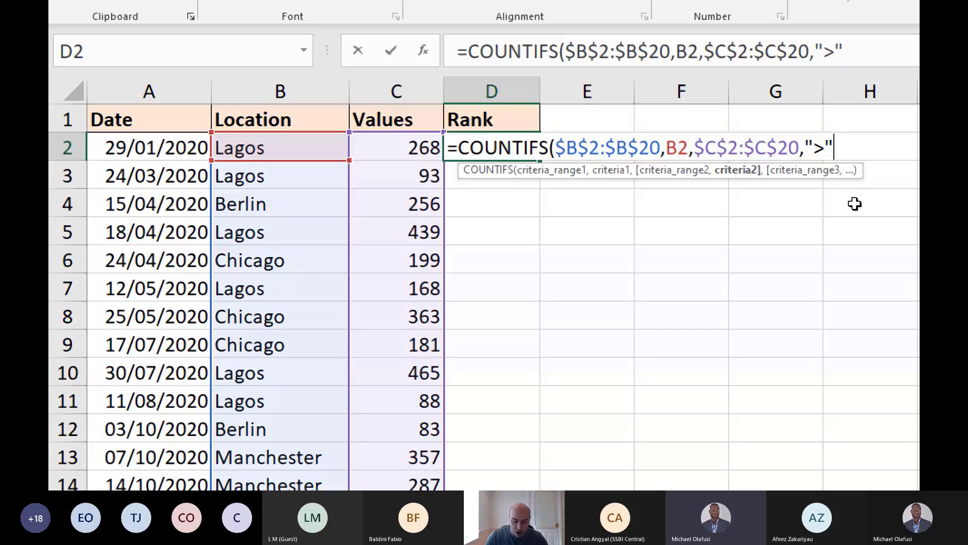
pyautogui.write('&')
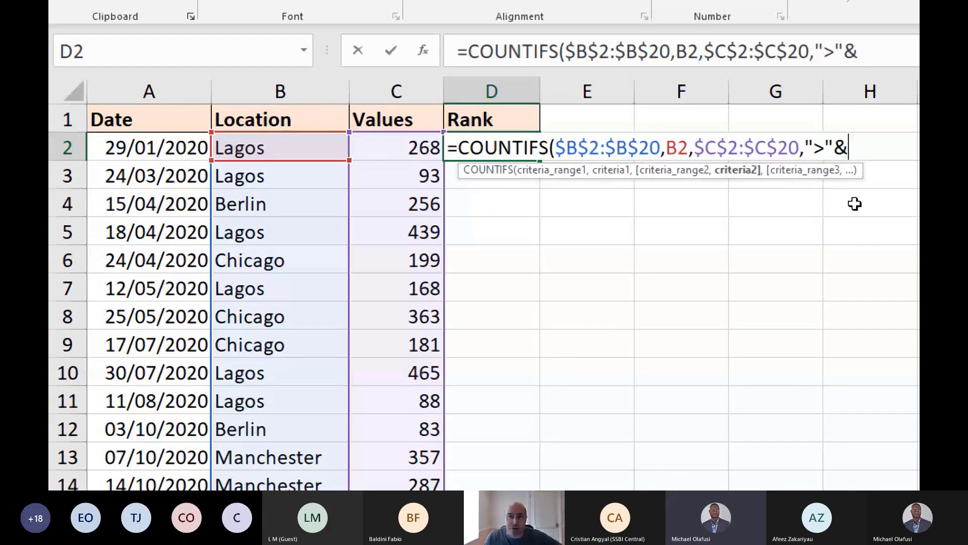
pyautogui.click(419, 153)
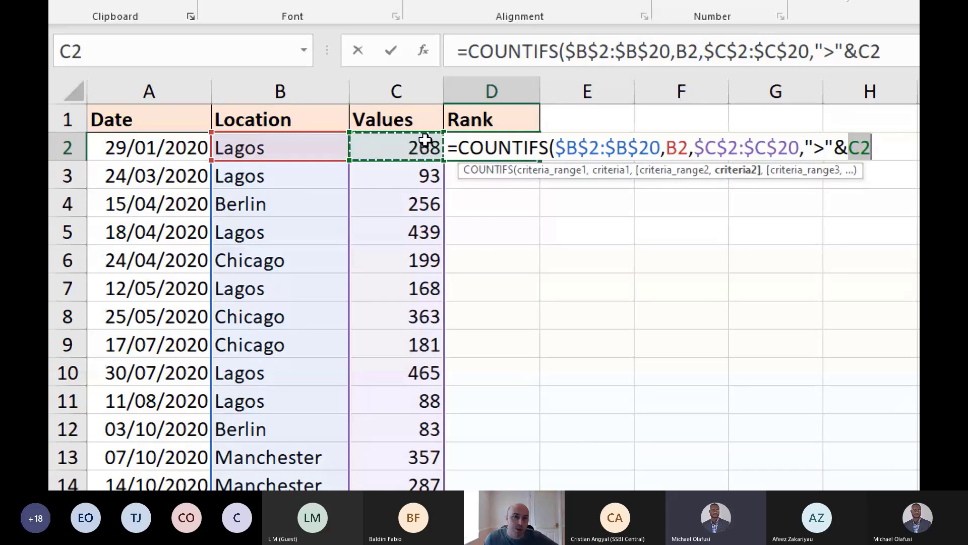
pyautogui.click(874, 157)
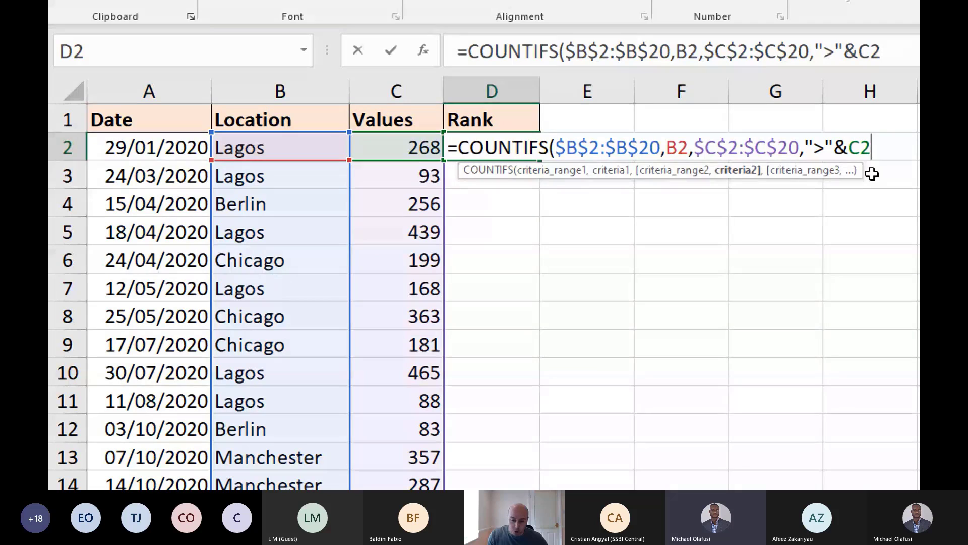
pyautogui.write(')')
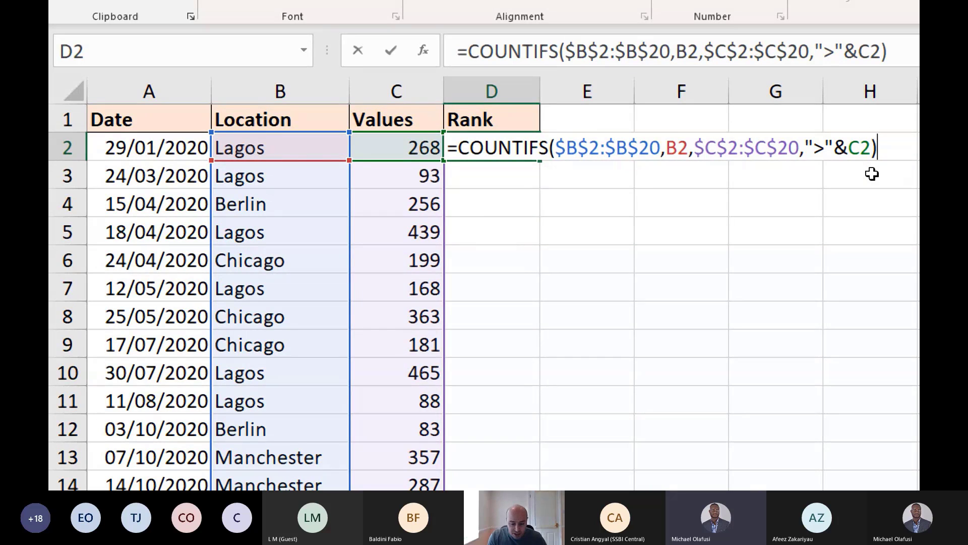
pyautogui.write('+1')
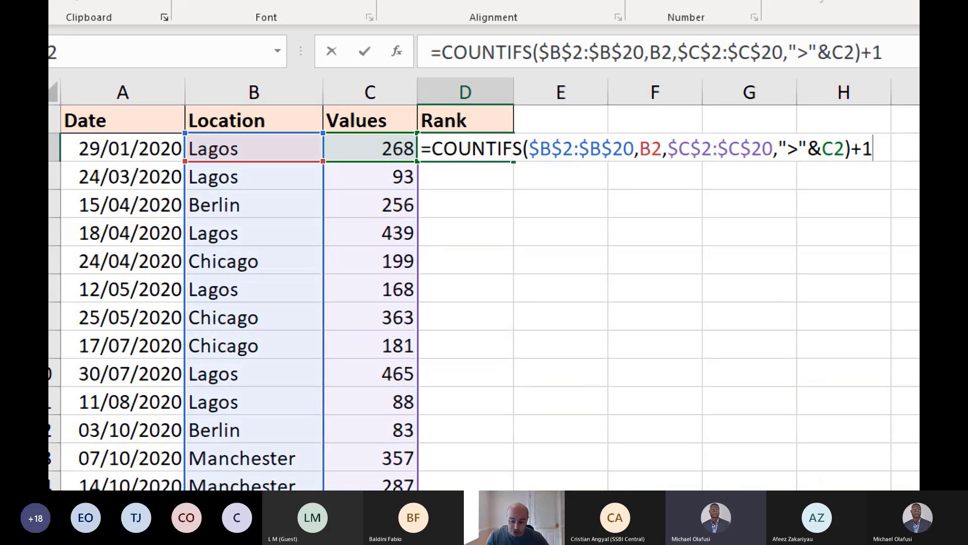
pyautogui.press('Return')
# Fill the D2 rank formula down the Rank column and check the ranks of the first Lagos rows
pyautogui.click(482, 148)
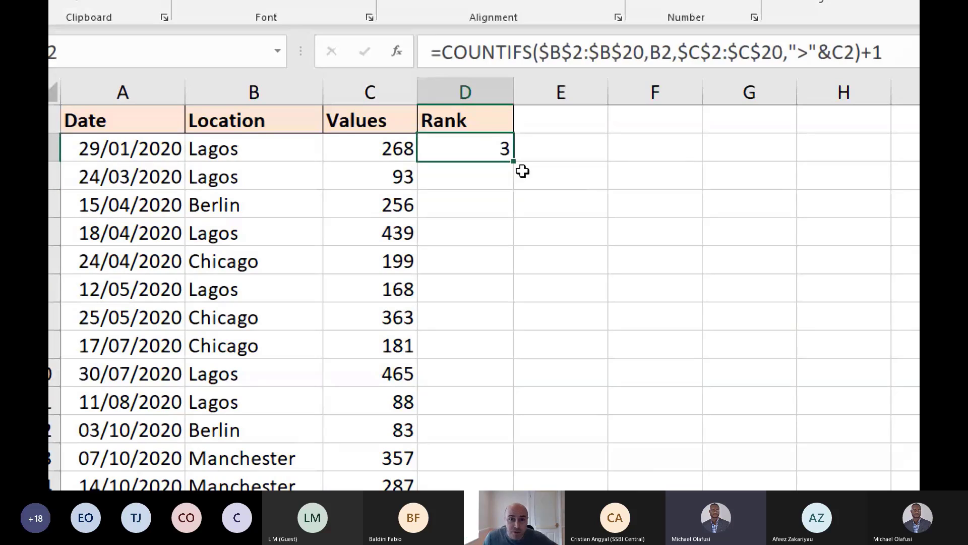
pyautogui.doubleClick(513, 163)
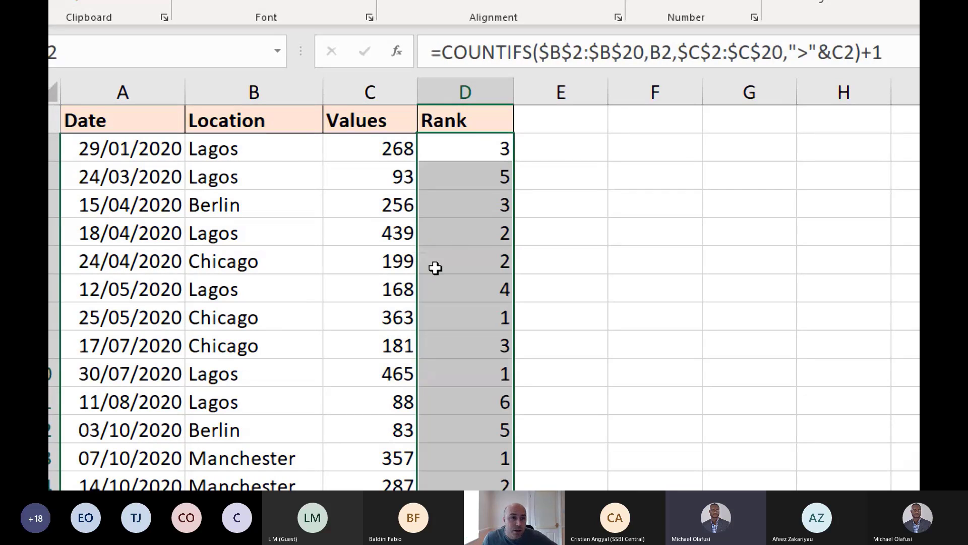
pyautogui.click(321, 149)
pyautogui.moveTo(321, 149); pyautogui.dragTo(467, 149)
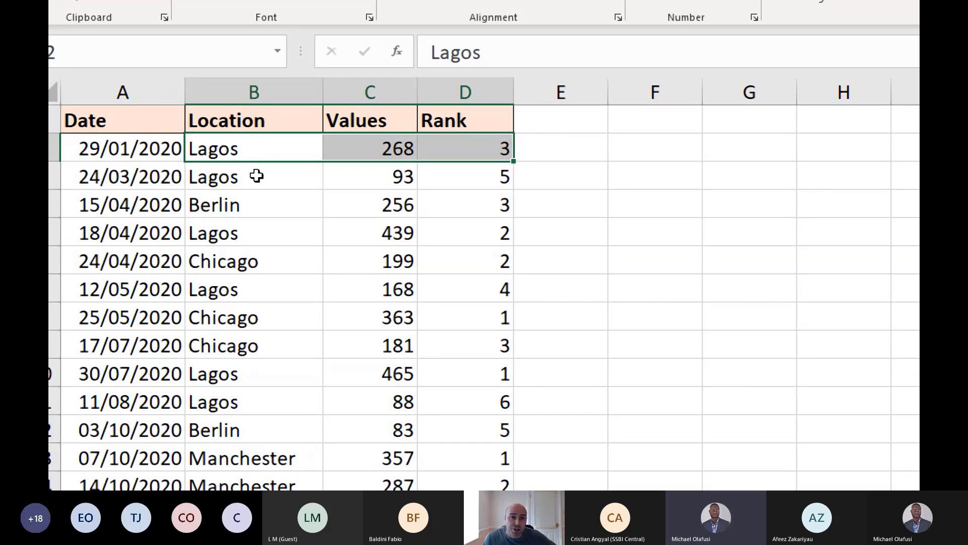
pyautogui.moveTo(255, 175); pyautogui.dragTo(418, 186)
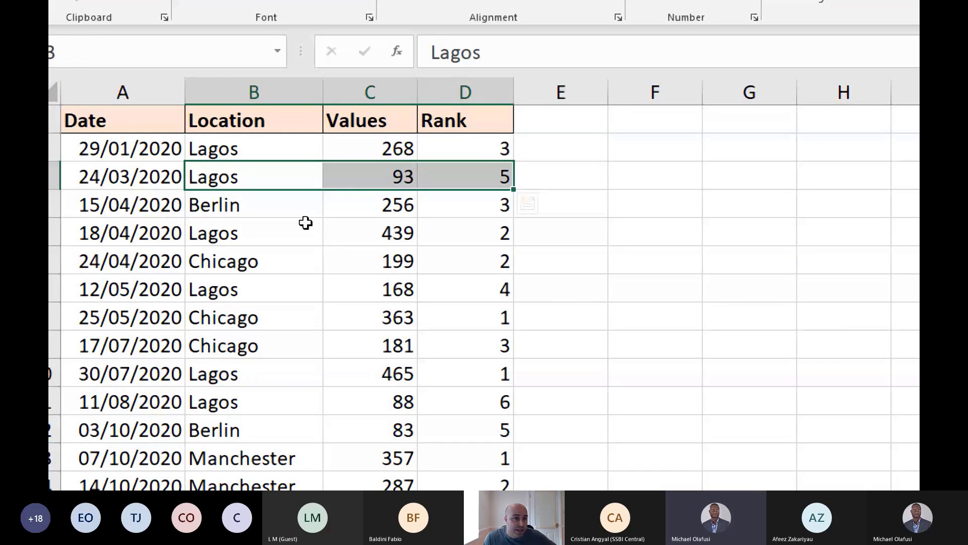
pyautogui.click(373, 258)
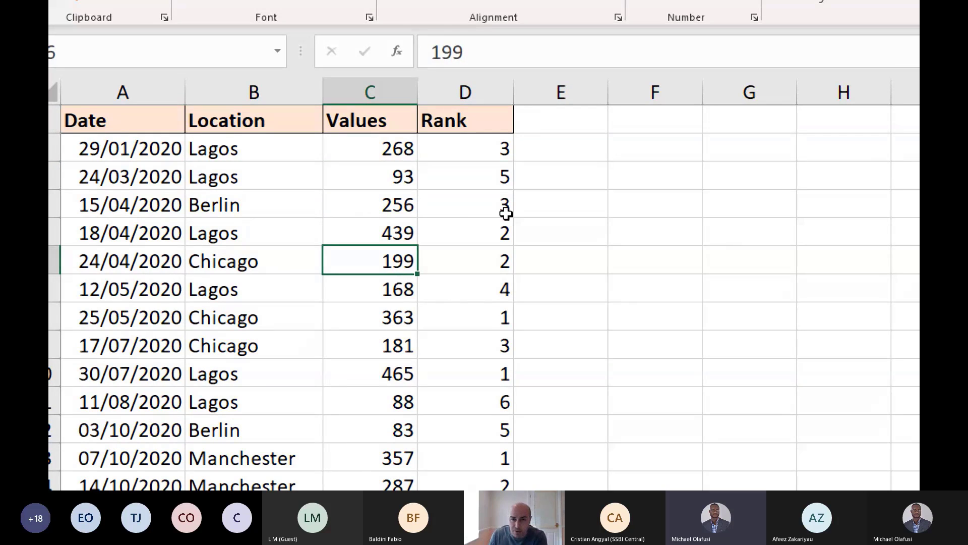
# Sort the table by Rank from smallest to largest, followed by Location from A to Z
pyautogui.click(502, 180)
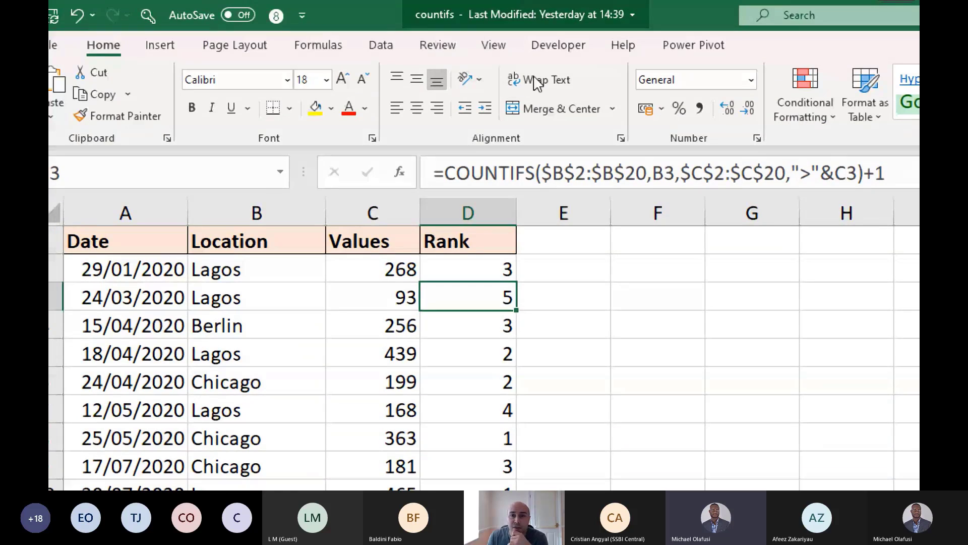
pyautogui.click(381, 44)
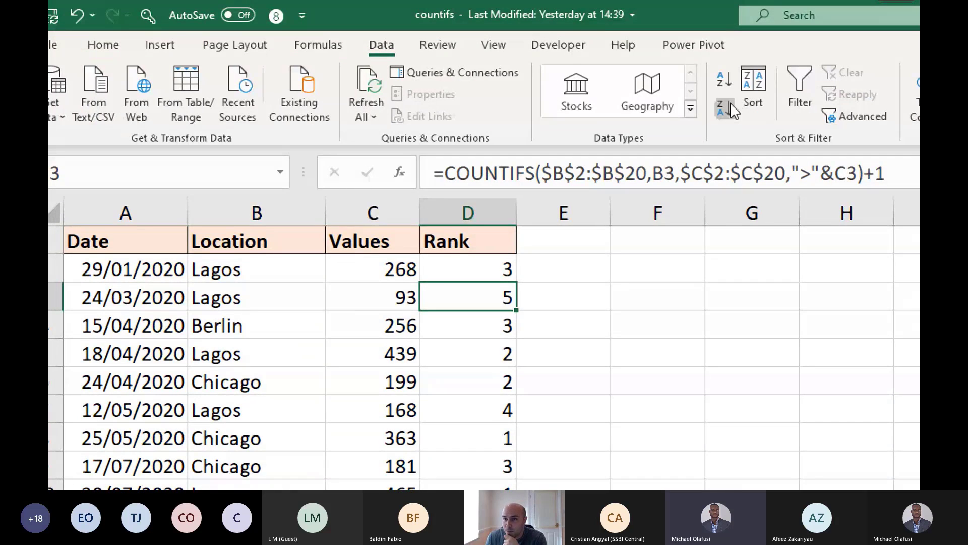
pyautogui.click(720, 78)
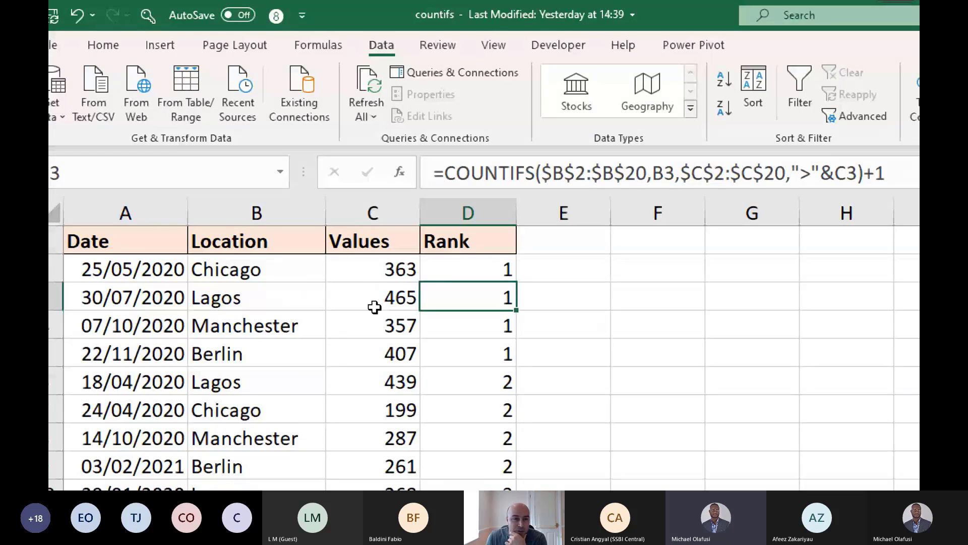
pyautogui.click(249, 300)
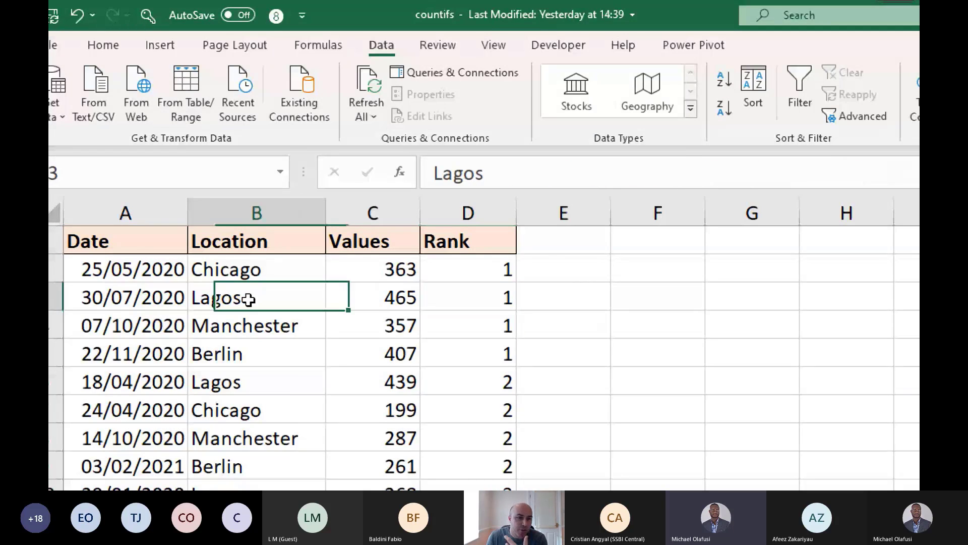
pyautogui.click(724, 78)
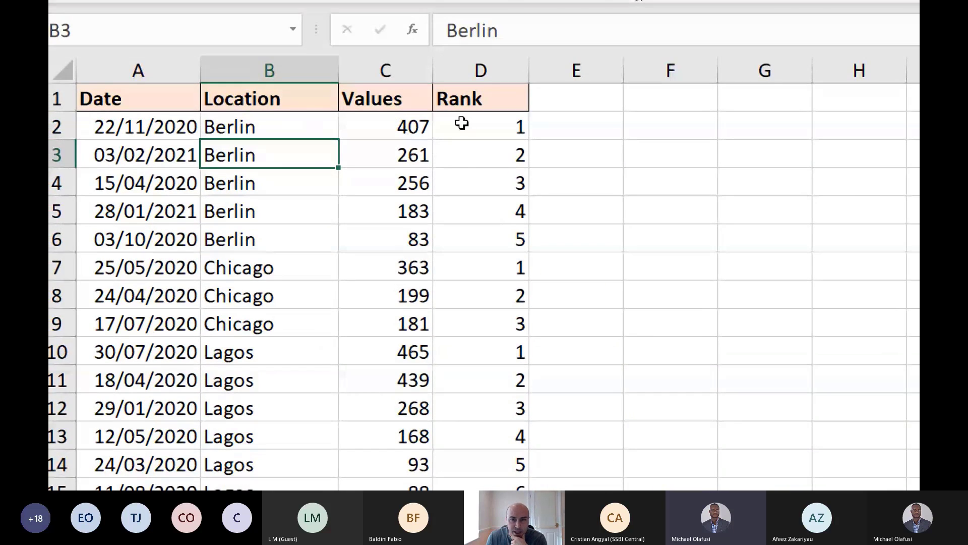
# Check the ranks against the values within the Berlin, Chicago and Lagos groups, and undo both sorts
pyautogui.moveTo(457, 138); pyautogui.dragTo(466, 251)
pyautogui.moveTo(407, 137); pyautogui.dragTo(399, 182)
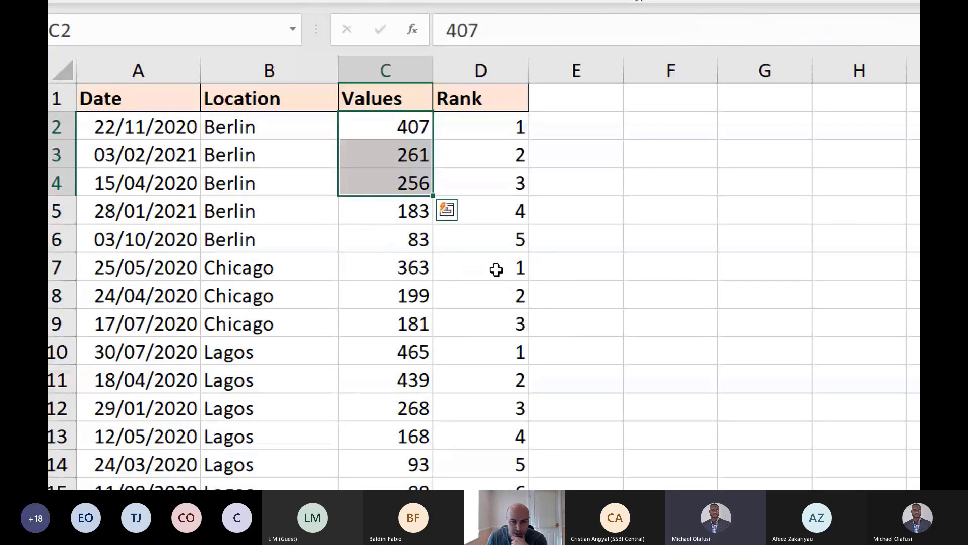
pyautogui.moveTo(495, 268); pyautogui.dragTo(495, 324)
pyautogui.moveTo(474, 360); pyautogui.dragTo(473, 406)
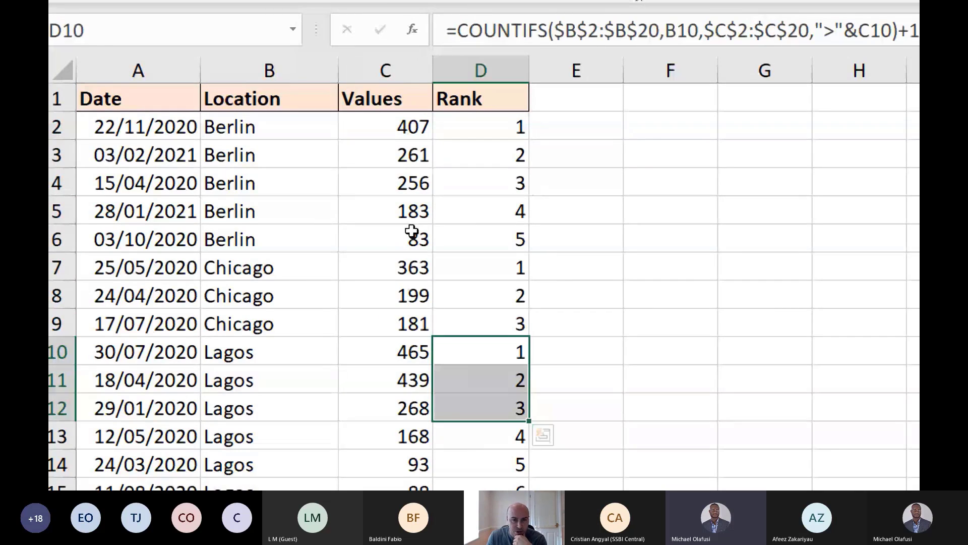
pyautogui.click(412, 231)
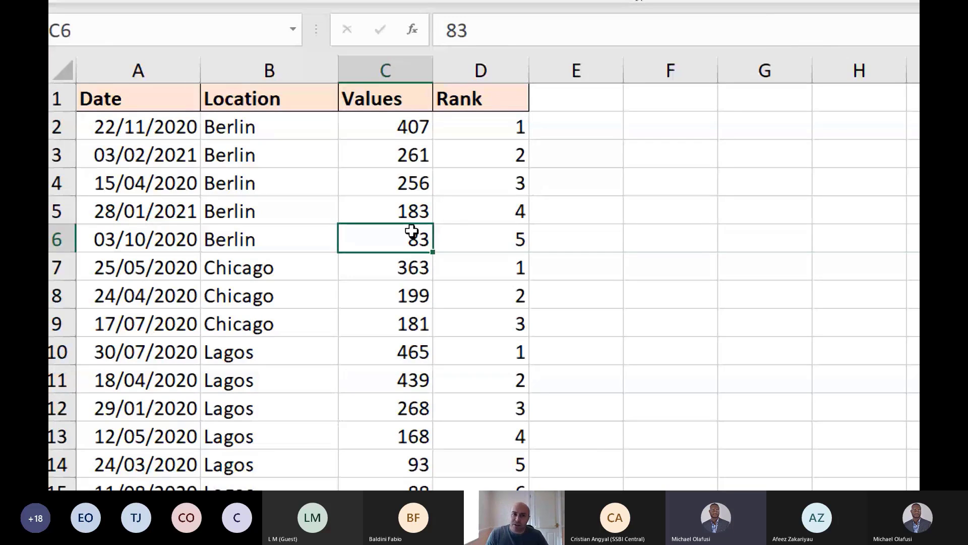
pyautogui.hotkey('ctrl', 'z')
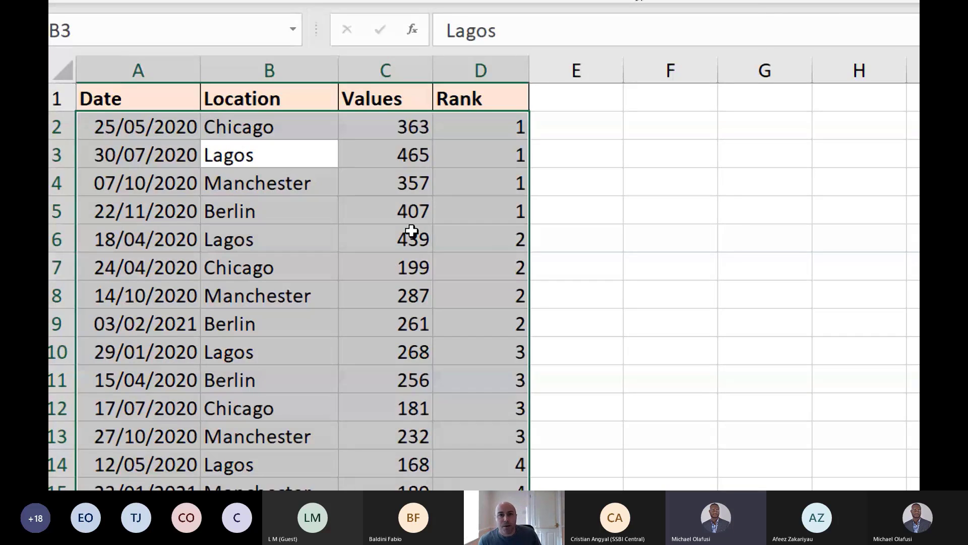
pyautogui.hotkey('ctrl', 'z')
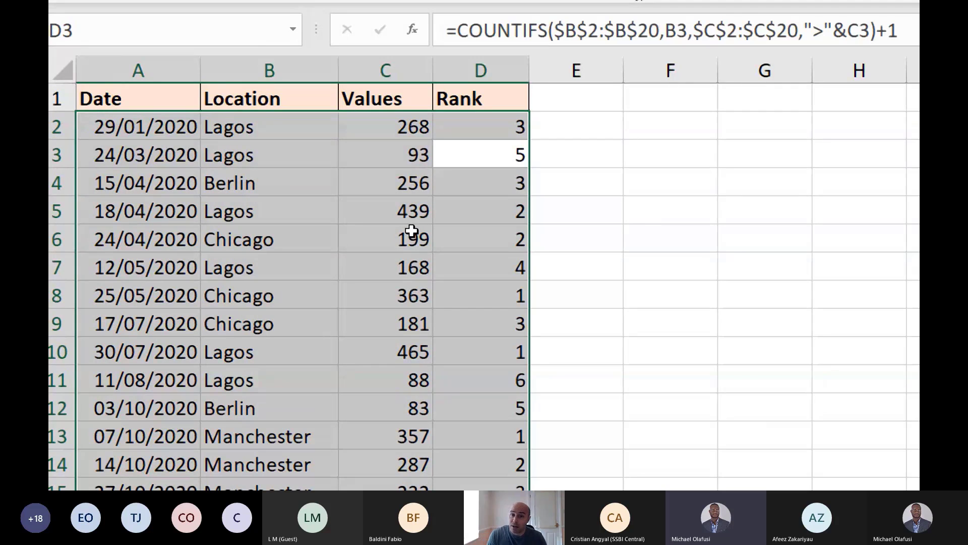
# Switch to the Unique Ranking sheet and select cell C2 beside the first score
pyautogui.click(458, 241)
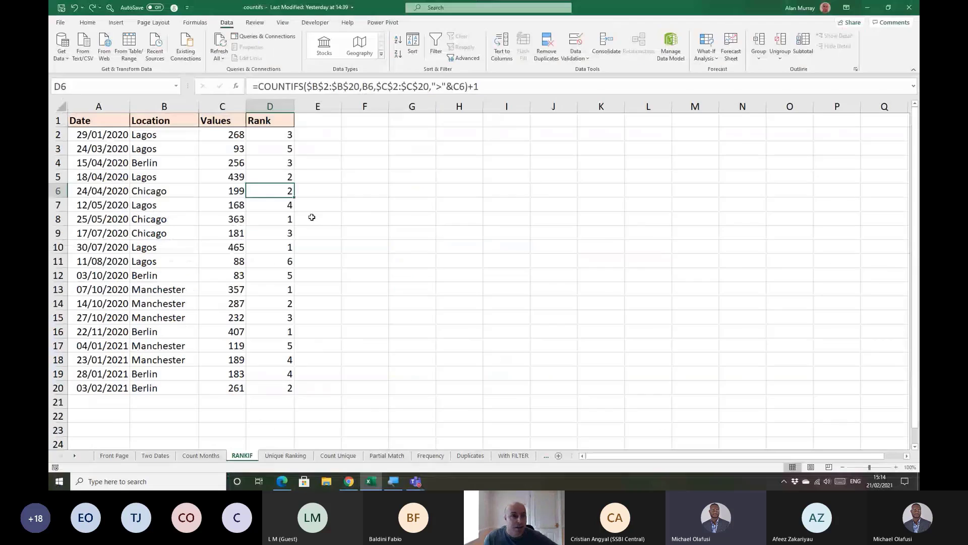
pyautogui.click(521, 272)
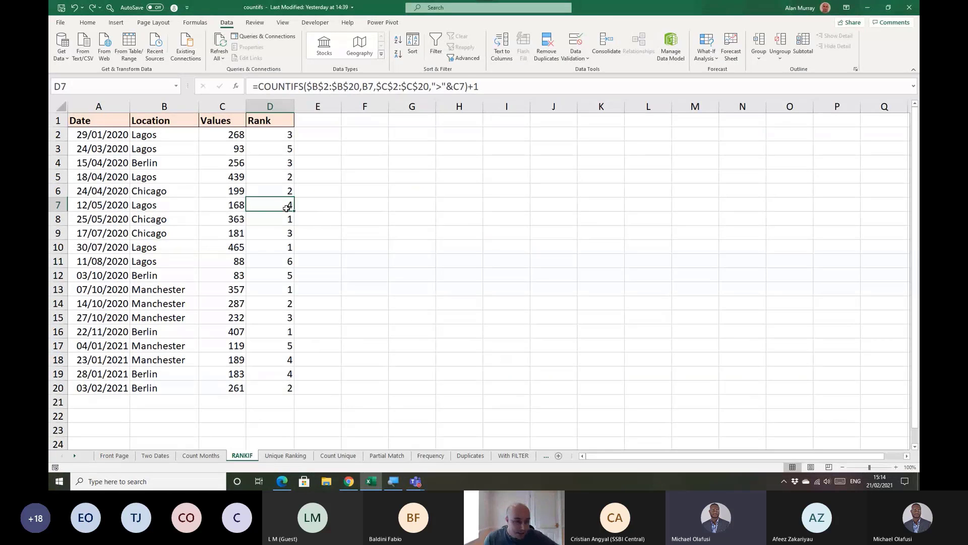
pyautogui.click(285, 456)
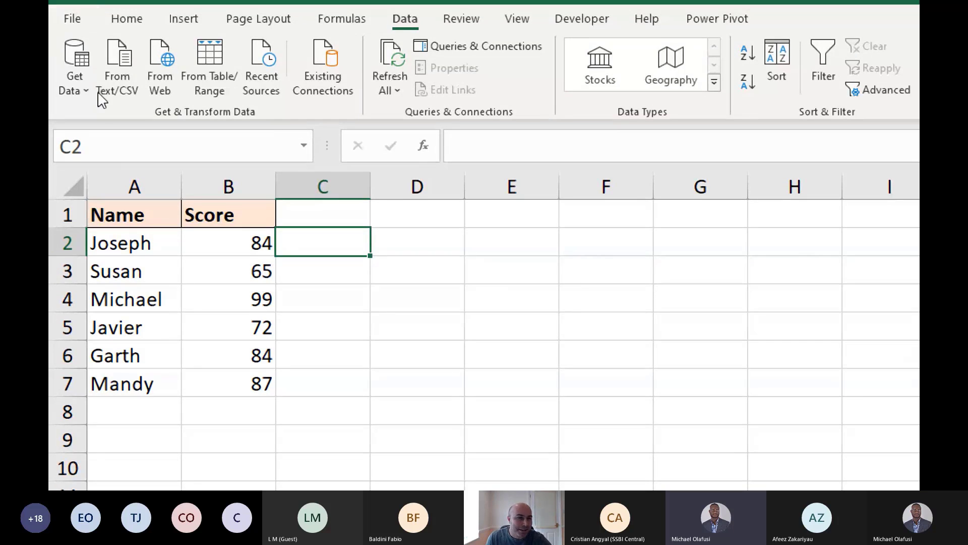
pyautogui.click(306, 277)
pyautogui.click(318, 235)
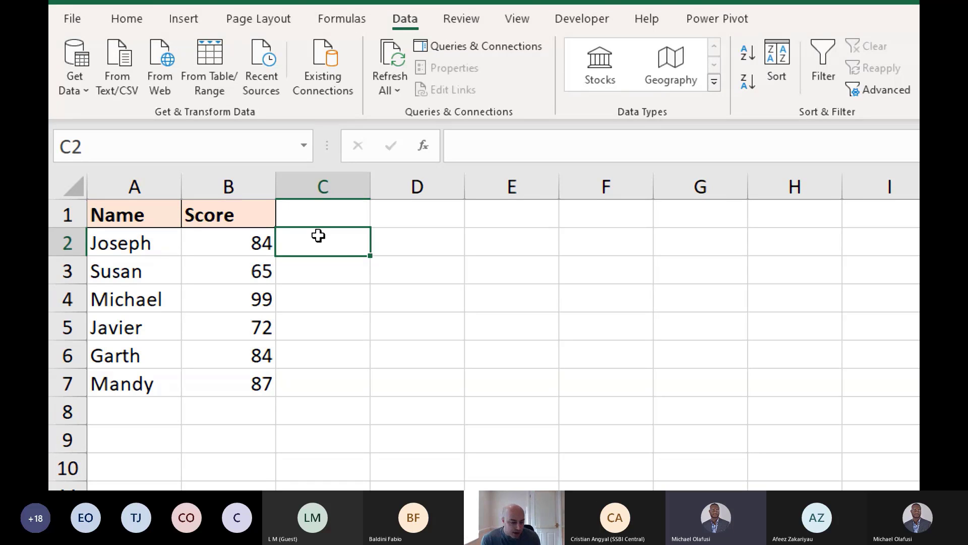
# Start a RANK.EQ formula in C2 with the score in B2 as the number to rank
pyautogui.doubleClick(318, 235)
pyautogui.write('=rank')
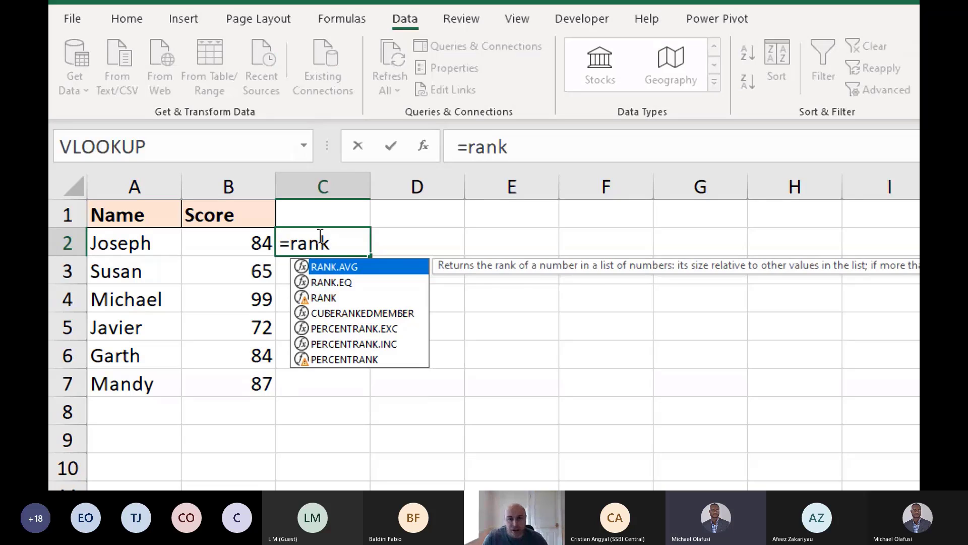
pyautogui.press('Down')
pyautogui.press('Tab')
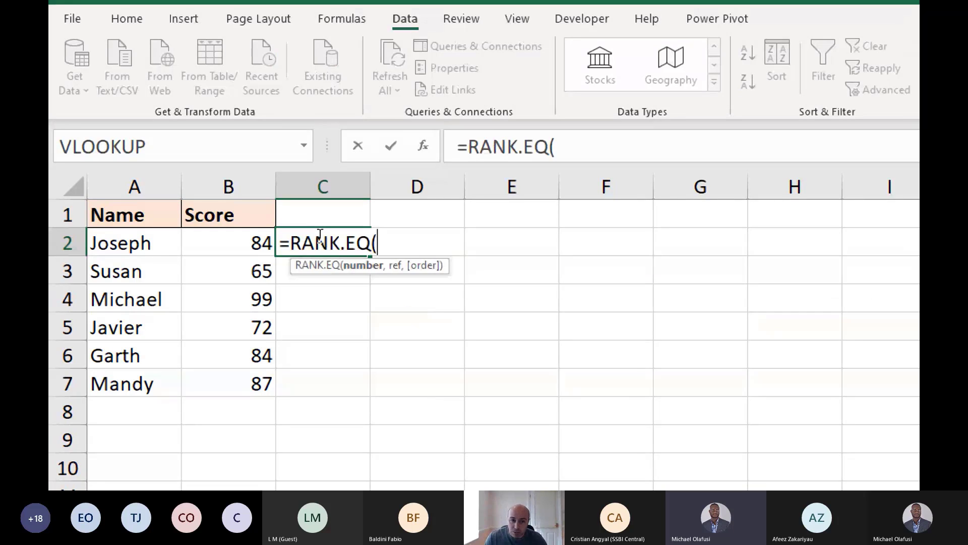
pyautogui.click(262, 244)
pyautogui.write(',')
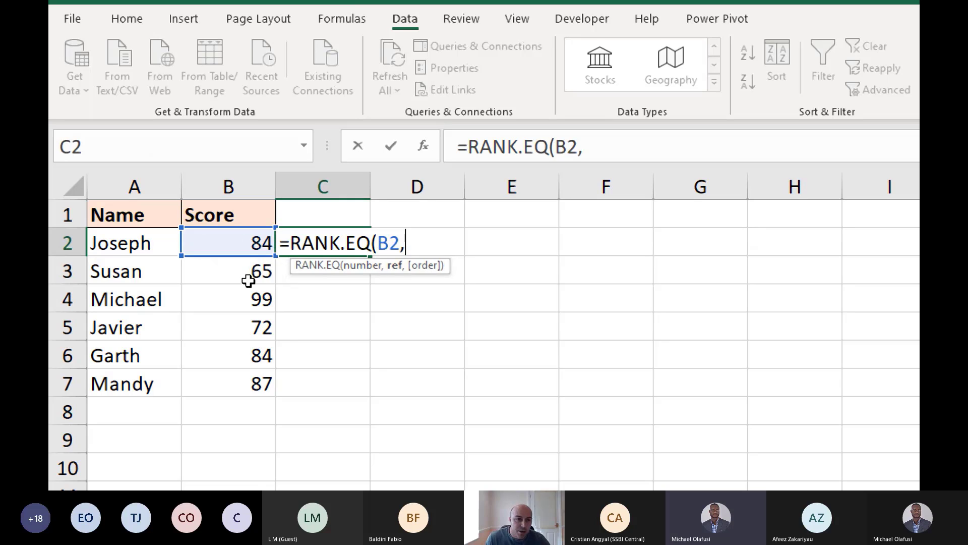
# Complete the RANK.EQ formula with the absolute reference $B$2:$B$7 and descending order 0
pyautogui.moveTo(245, 247); pyautogui.dragTo(245, 384)
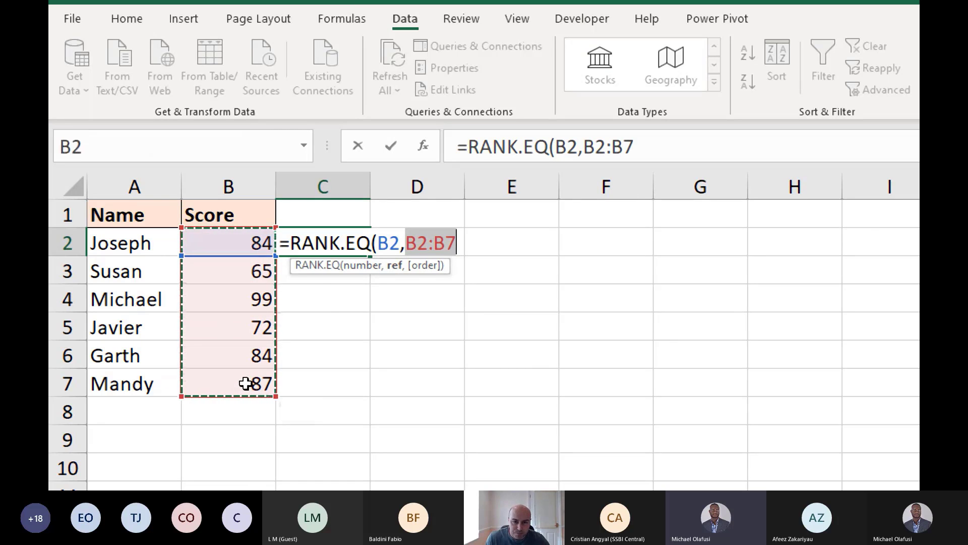
pyautogui.press('F4')
pyautogui.write(',')
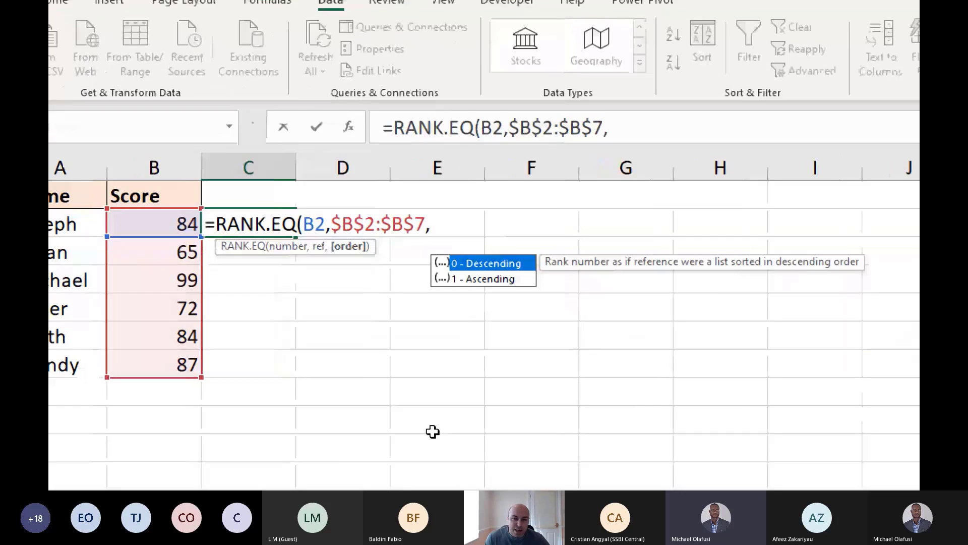
pyautogui.doubleClick(487, 264)
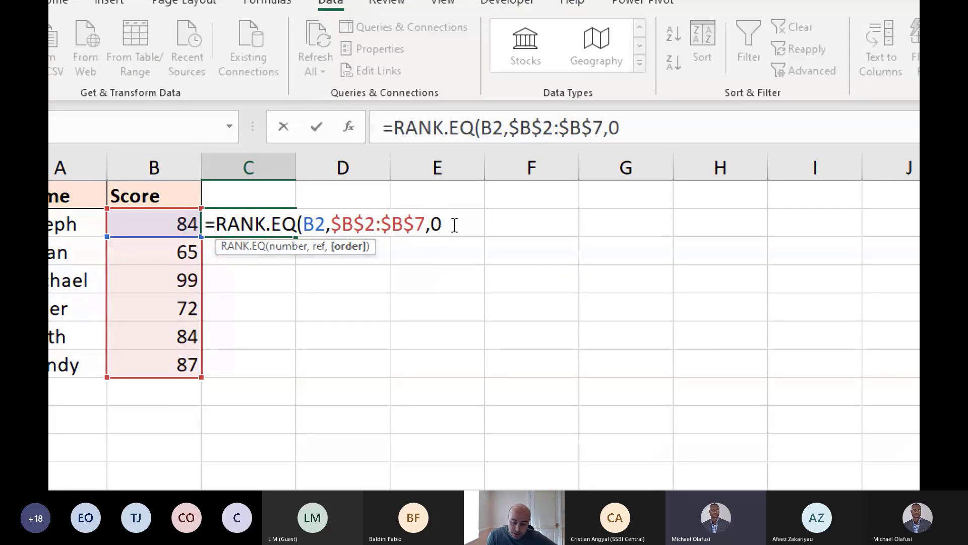
pyautogui.write(')')
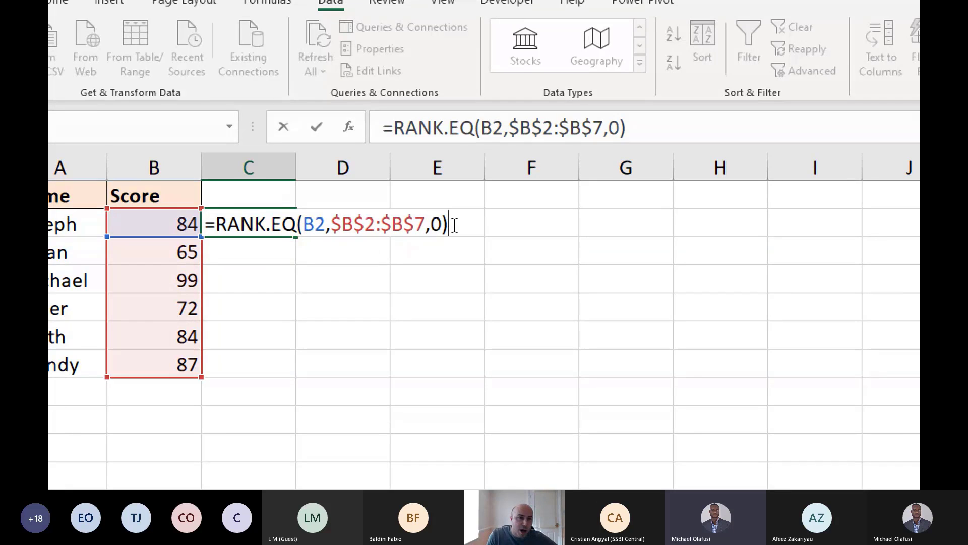
pyautogui.press('Return')
# Fill the C2 rank formula down to C7 and compare the ranks of the two rows scoring 84
pyautogui.click(268, 222)
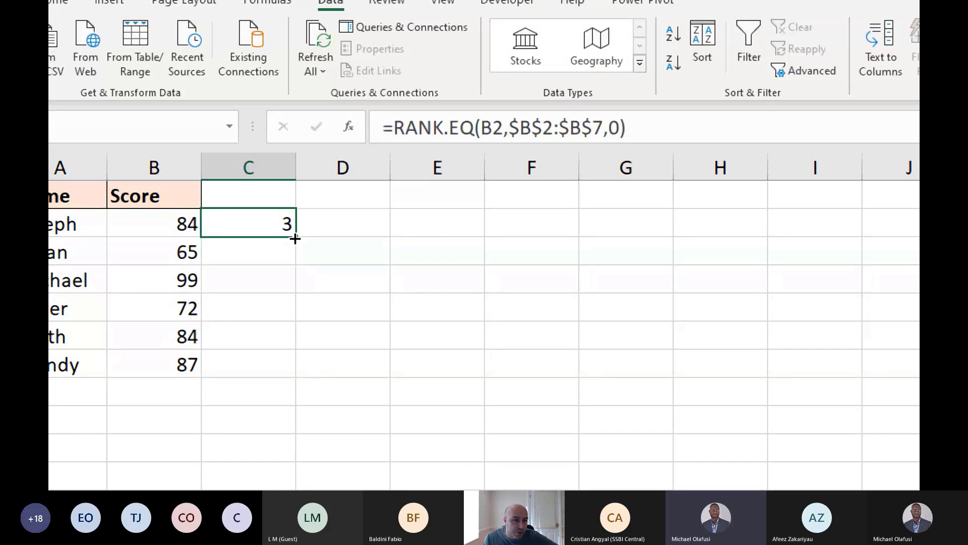
pyautogui.doubleClick(295, 237)
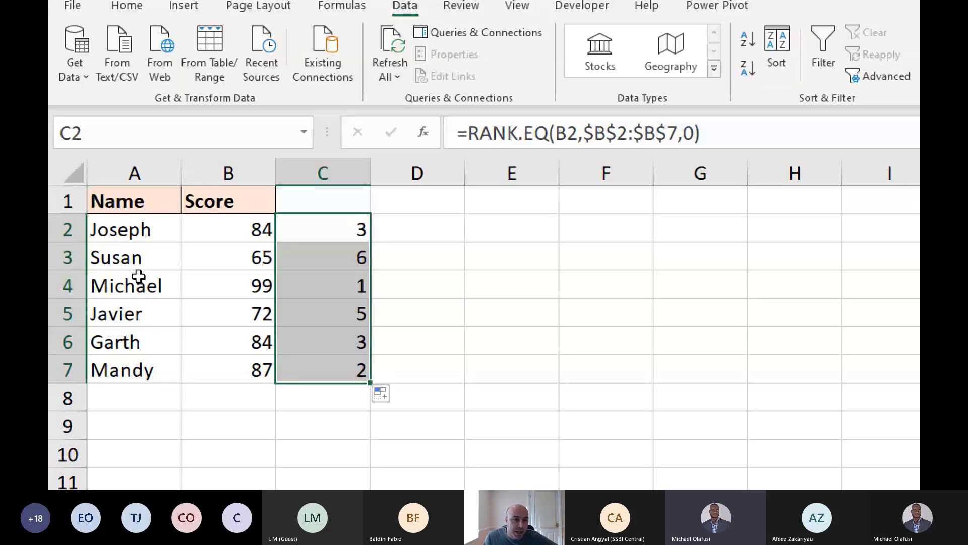
pyautogui.moveTo(141, 225); pyautogui.dragTo(333, 227)
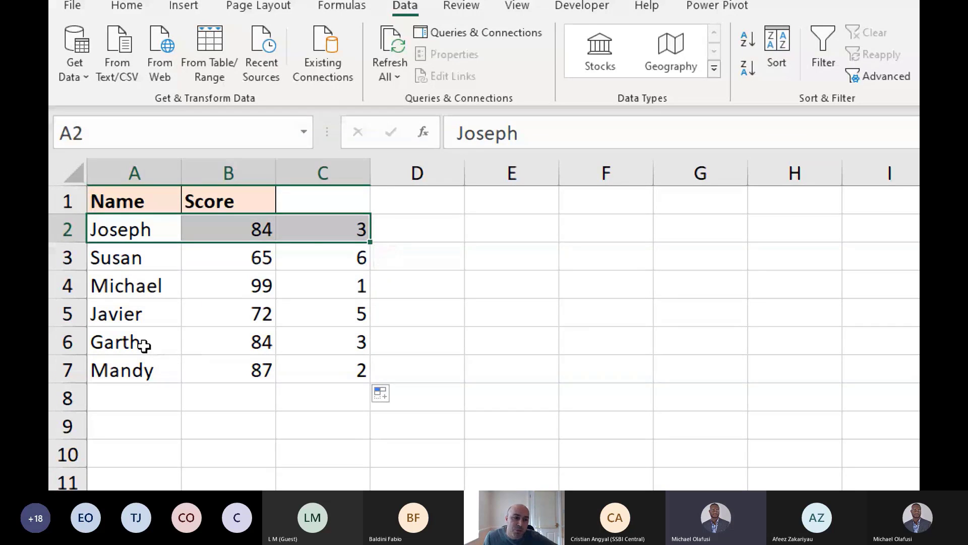
pyautogui.moveTo(145, 346); pyautogui.dragTo(324, 340)
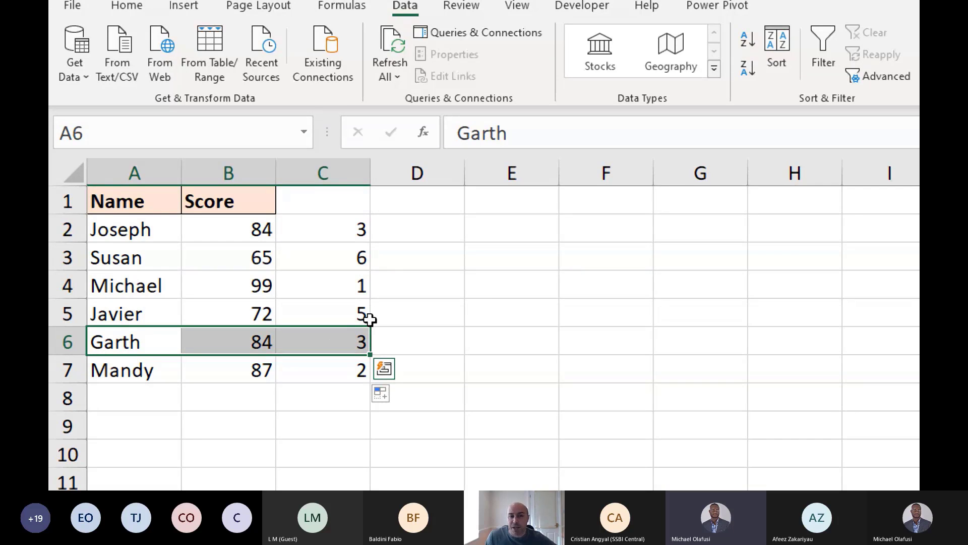
pyautogui.click(374, 266)
pyautogui.click(350, 235)
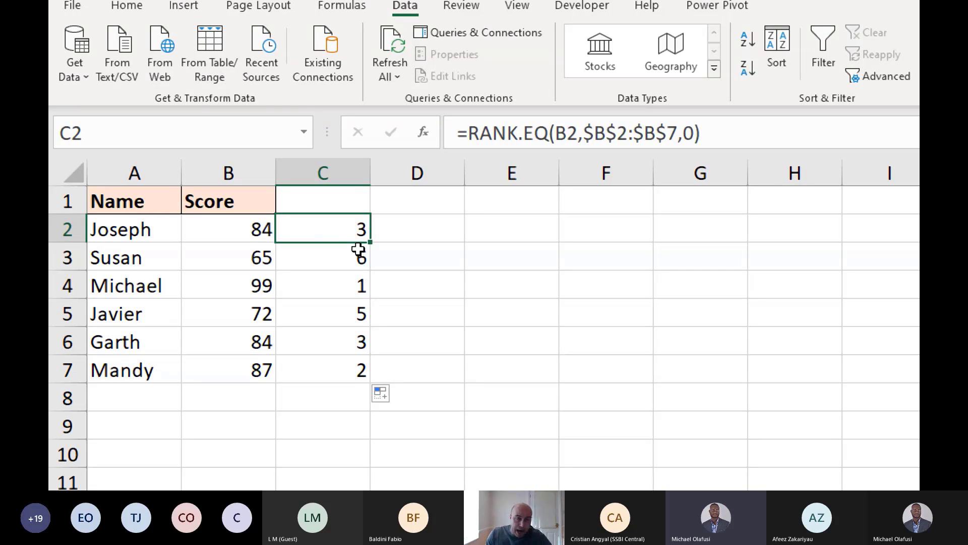
pyautogui.click(358, 255)
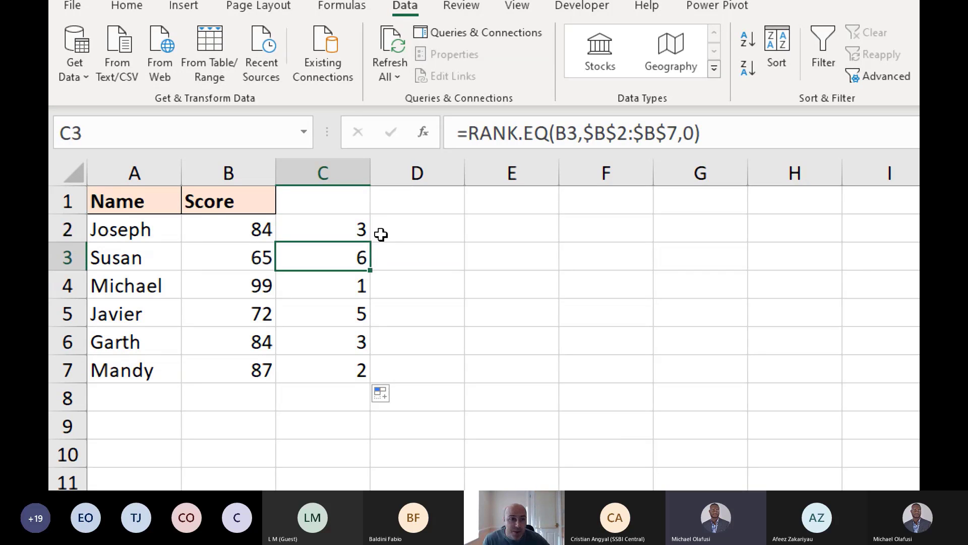
# Append +COUNTIFS to the end of the C2 formula, with $B$2:$B$7 as its first criteria range
pyautogui.click(358, 228)
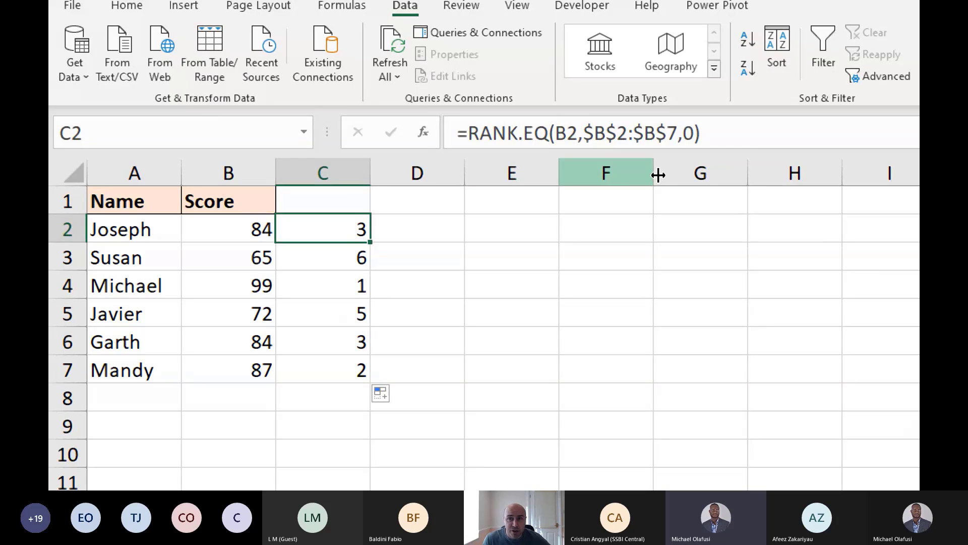
pyautogui.click(747, 135)
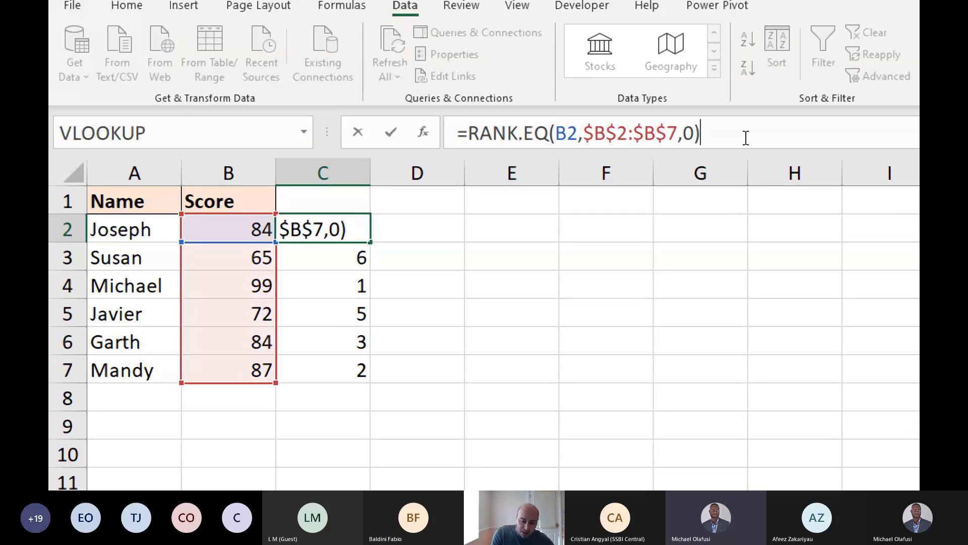
pyautogui.write('+coun')
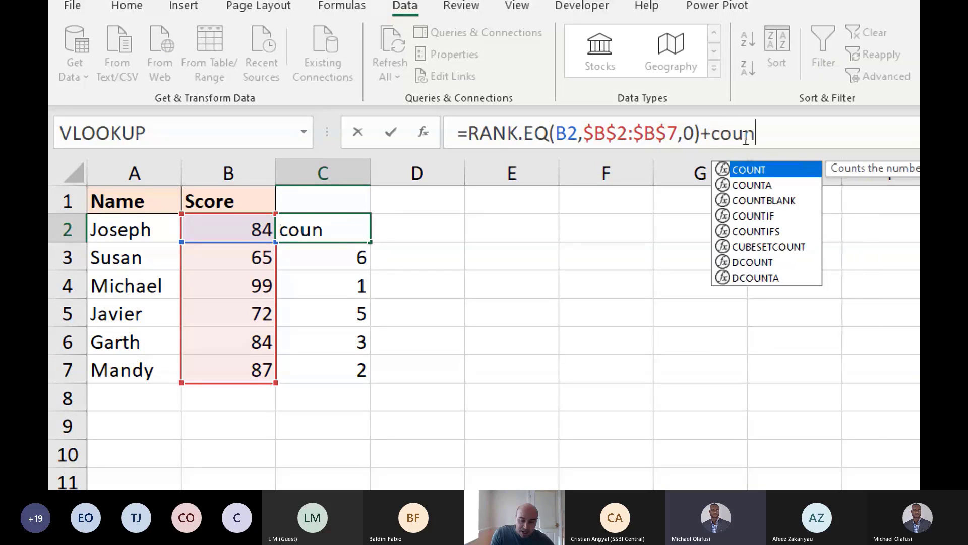
pyautogui.doubleClick(770, 232)
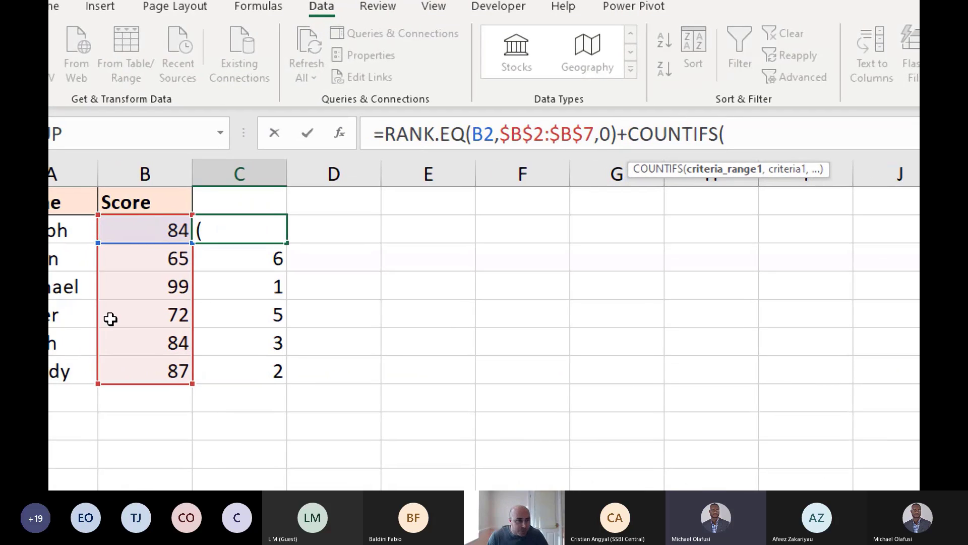
pyautogui.moveTo(162, 232); pyautogui.dragTo(144, 358)
pyautogui.press('F4')
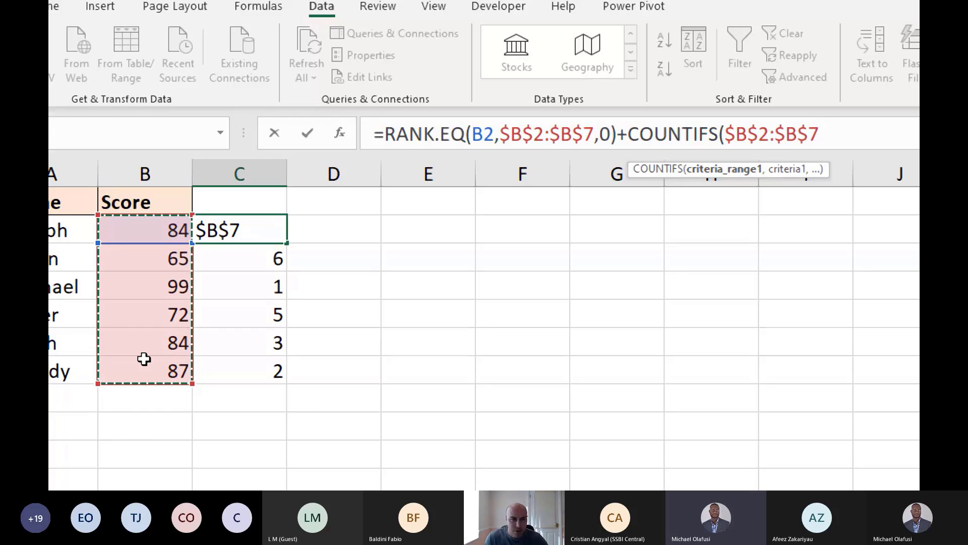
pyautogui.write(',')
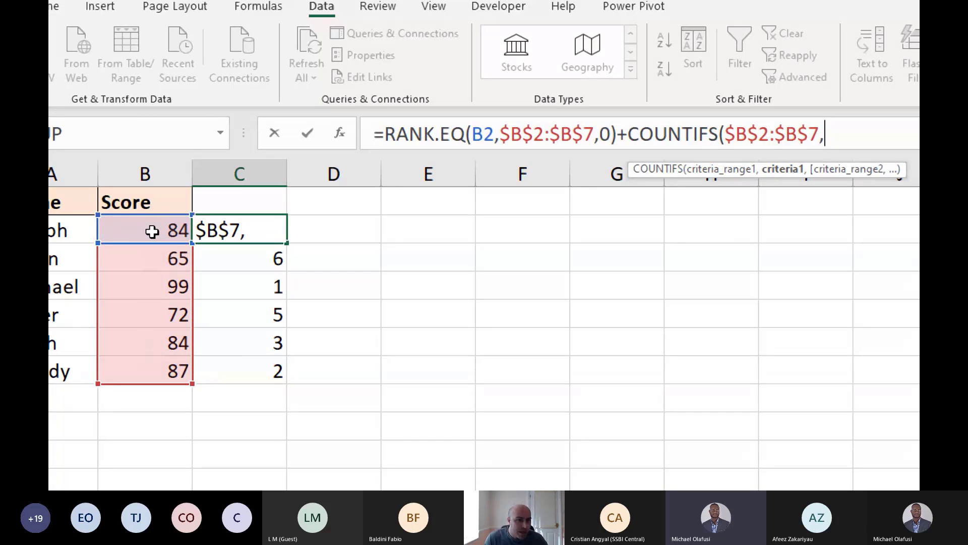
# Change the COUNTIFS criteria range to the expanding range $B$2:B2
pyautogui.write('"')
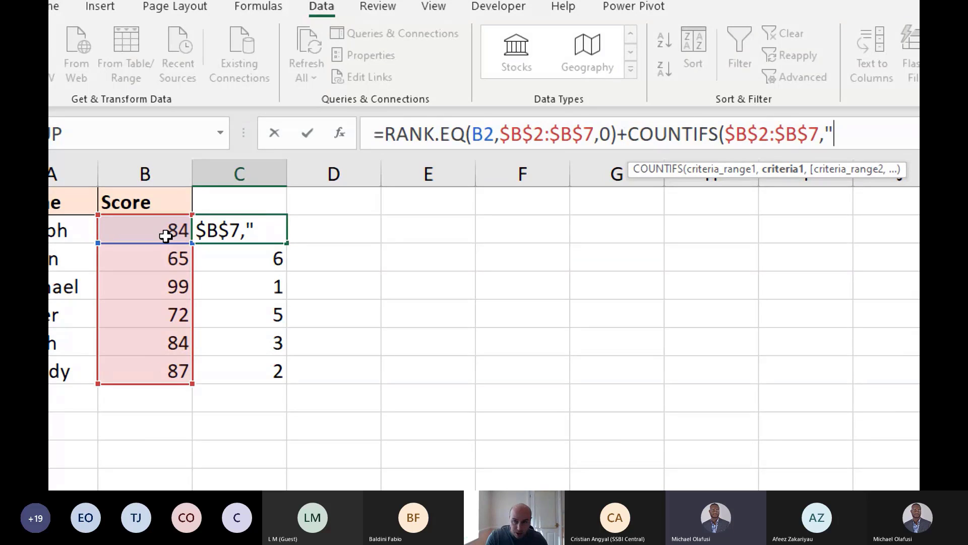
pyautogui.press('BackSpace')
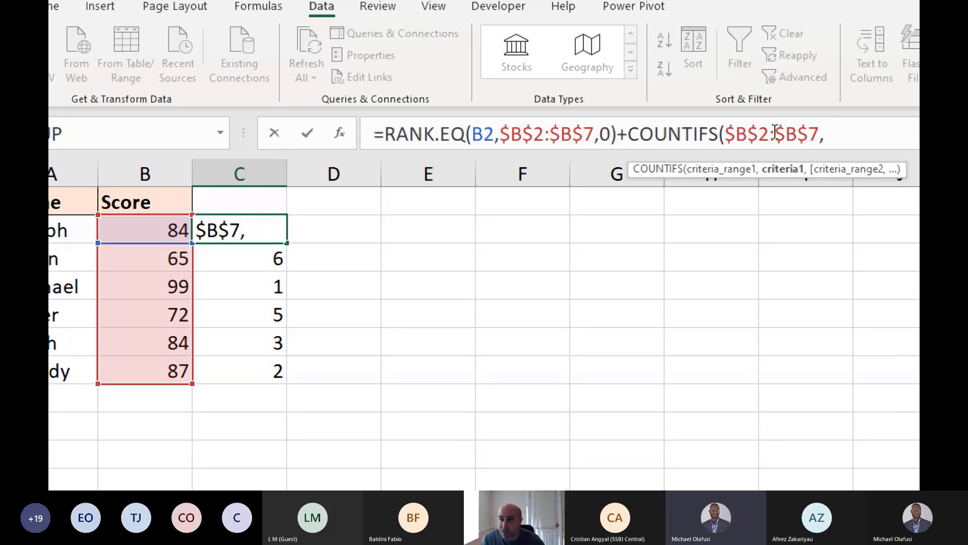
pyautogui.moveTo(775, 130); pyautogui.dragTo(819, 129)
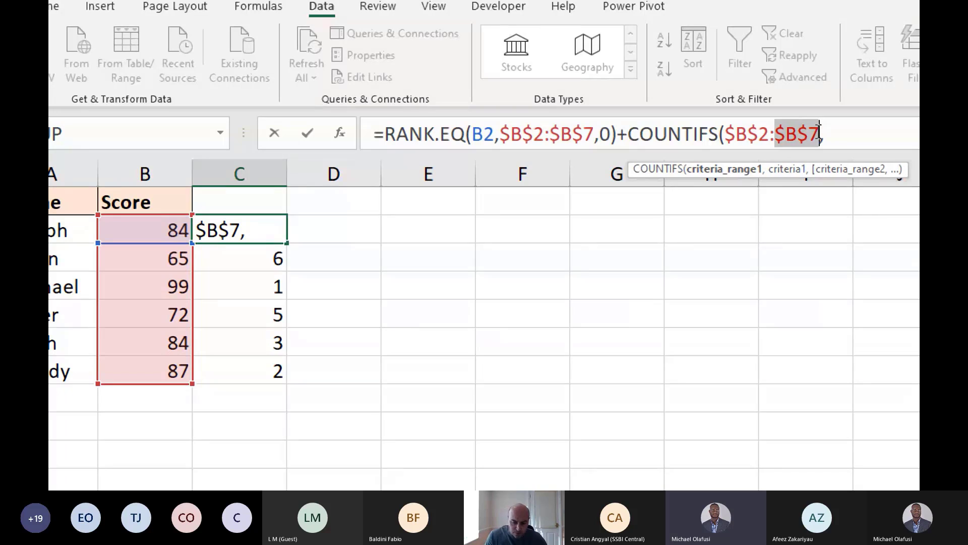
pyautogui.write('B2')
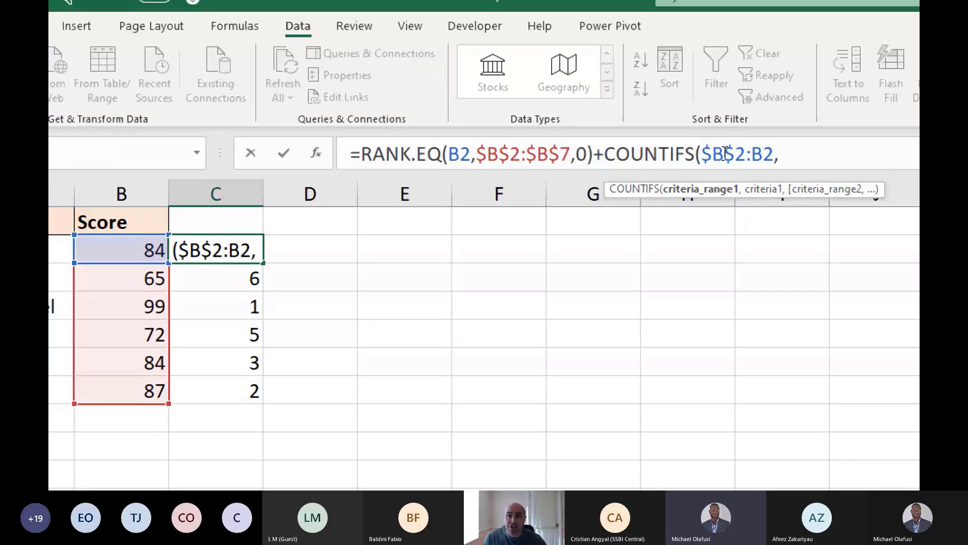
pyautogui.moveTo(702, 154); pyautogui.dragTo(778, 154)
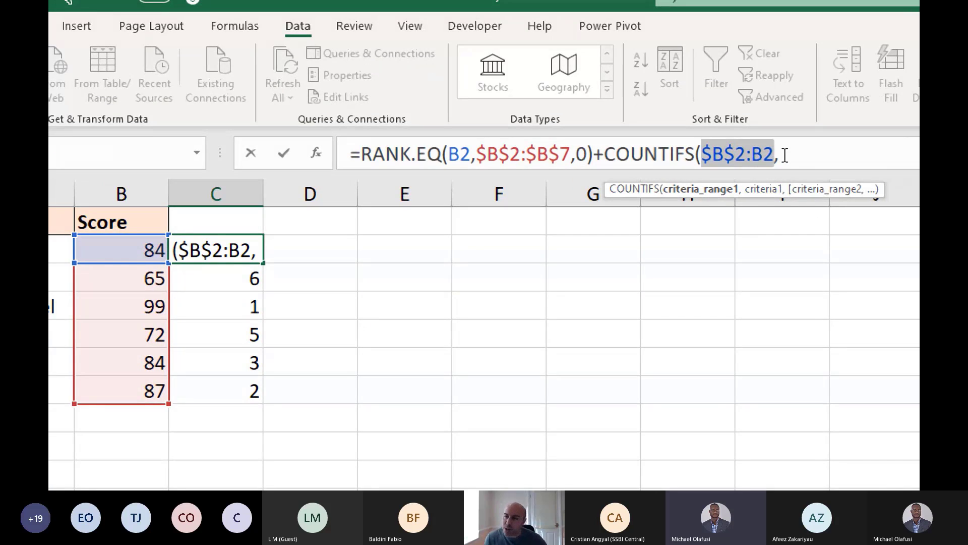
pyautogui.click(780, 154)
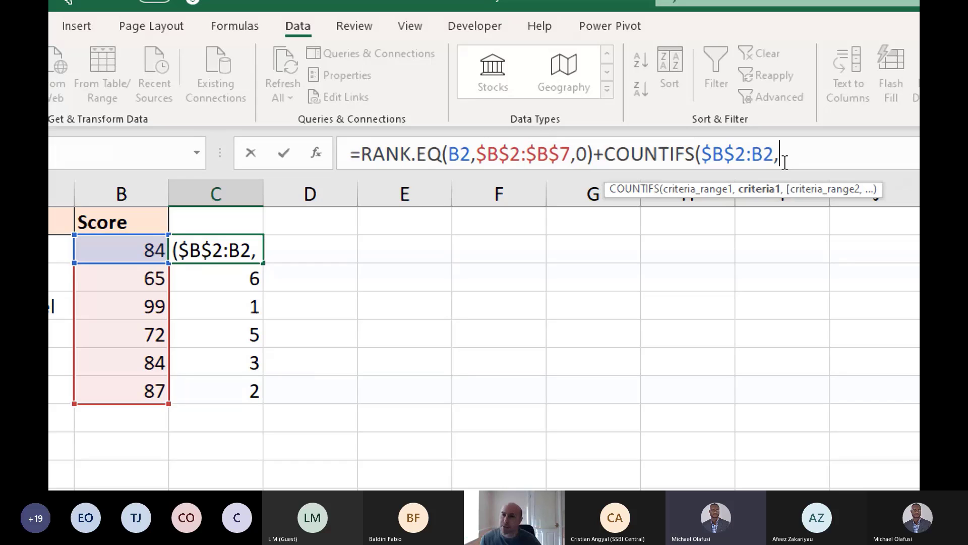
# Use B2 as the COUNTIFS criterion, close the function and finish the formula with -1
pyautogui.click(125, 249)
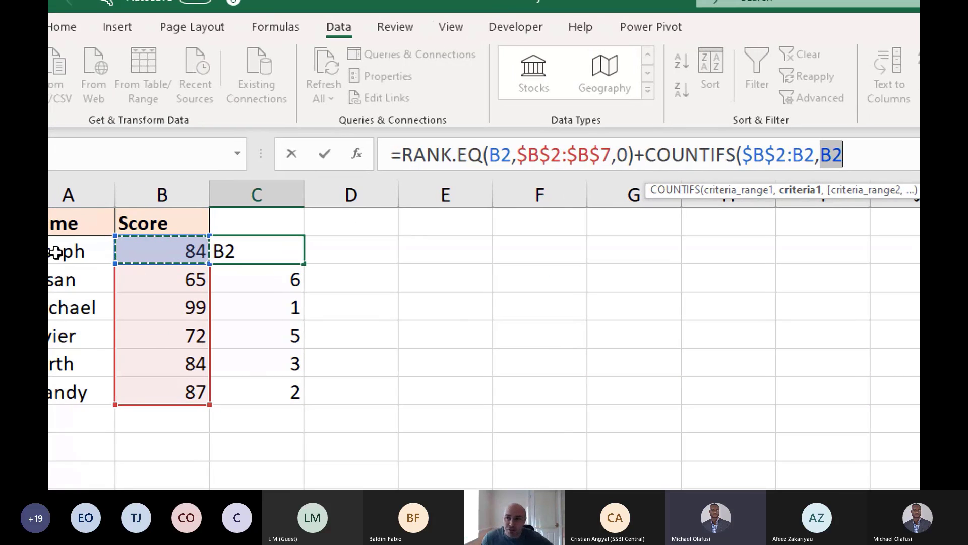
pyautogui.click(870, 155)
pyautogui.write(')')
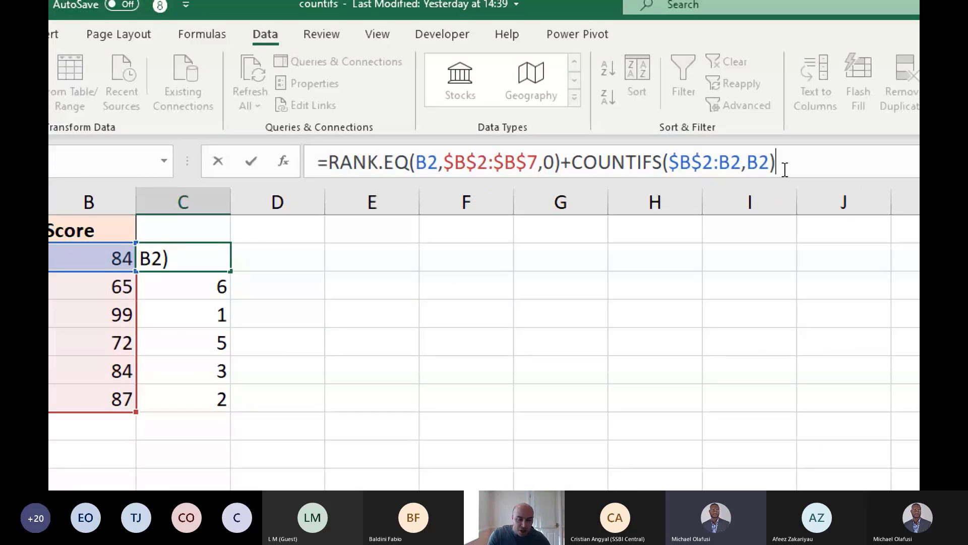
pyautogui.write('-1')
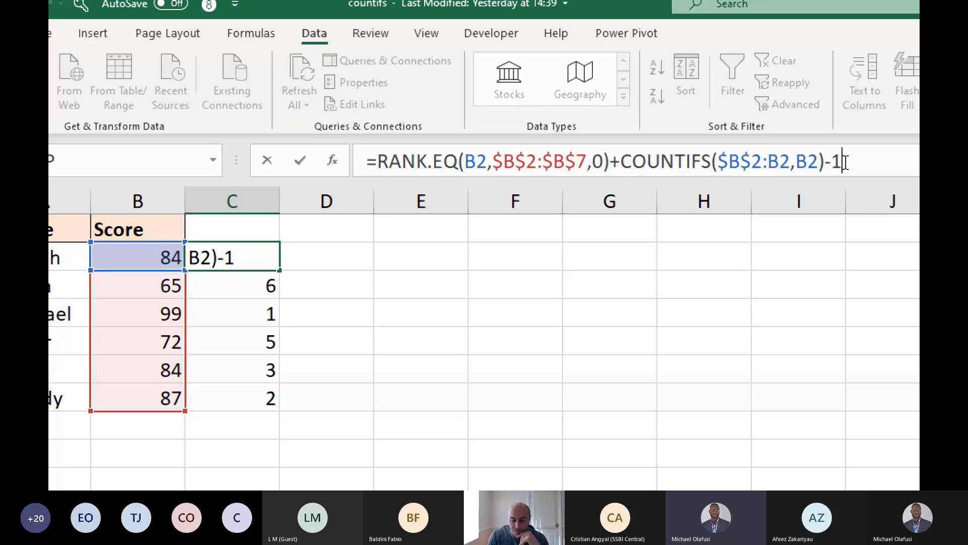
pyautogui.press('Return')
# Fill the updated C2 formula down to C7 and check the ranks against the listed names
pyautogui.click(265, 259)
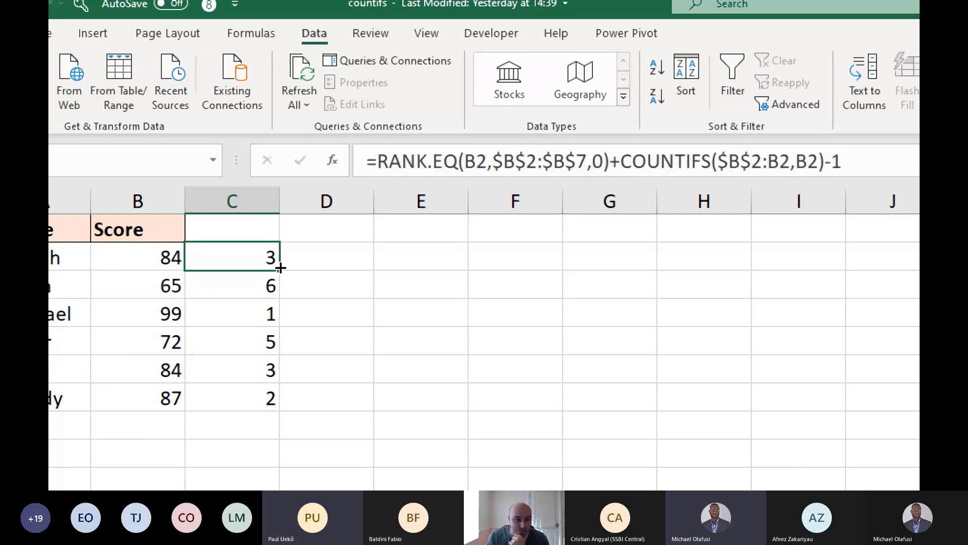
pyautogui.doubleClick(280, 267)
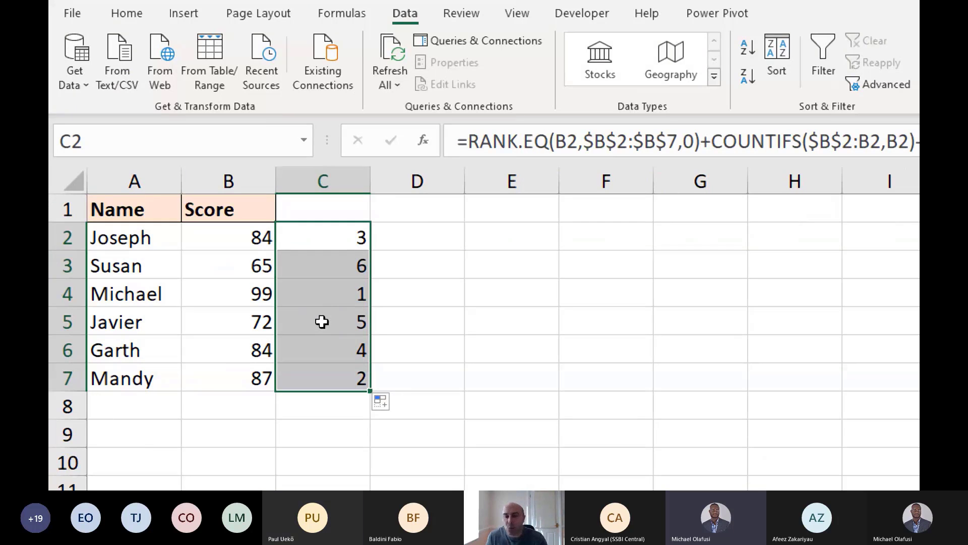
pyautogui.moveTo(172, 232); pyautogui.dragTo(188, 381)
pyautogui.click(159, 262)
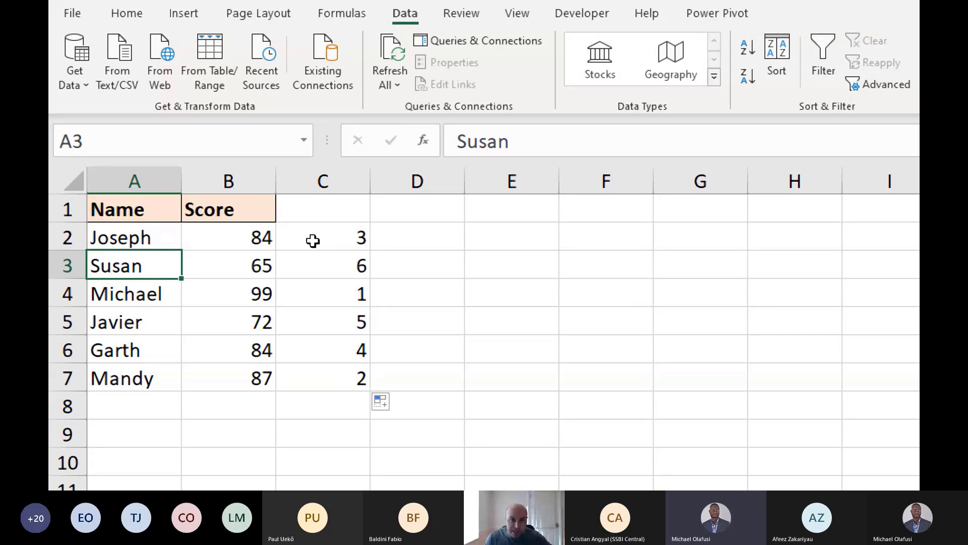
# Review the rank results in column C and inspect the RANK.EQ and COUNTIFS formula in C2
pyautogui.moveTo(313, 240); pyautogui.dragTo(324, 365)
pyautogui.doubleClick(337, 243)
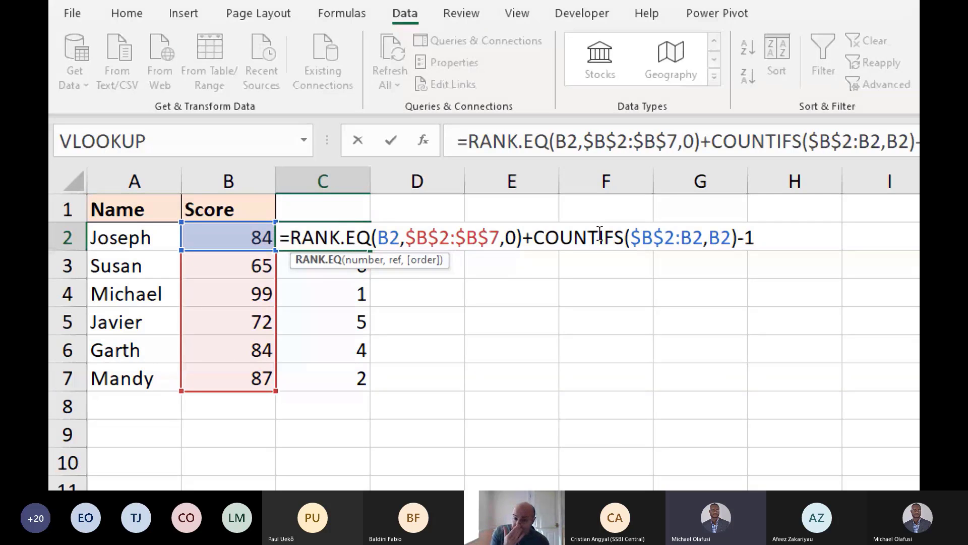
pyautogui.press('Escape')
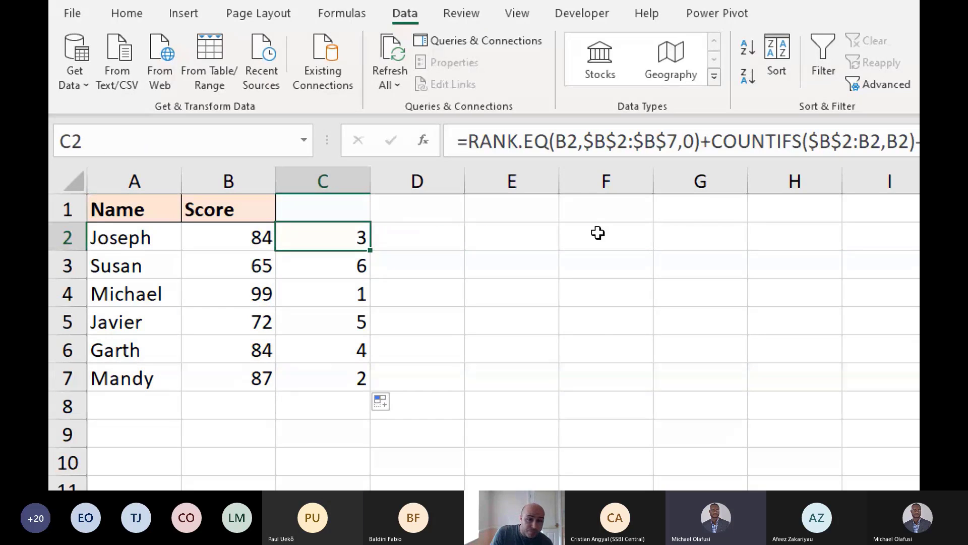
# Generate a six-row number list starting in F3 with =SEQUENCE(6)
pyautogui.click(586, 277)
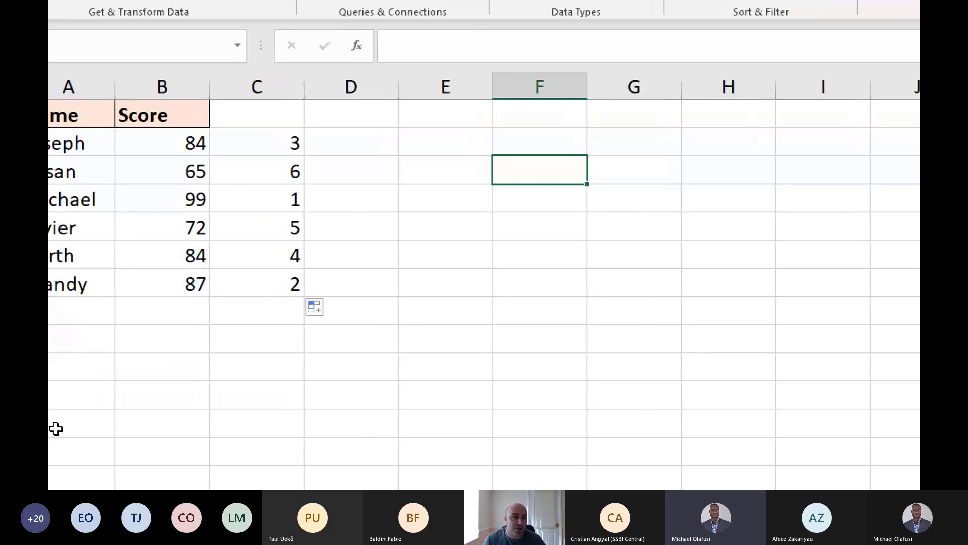
pyautogui.write('=')
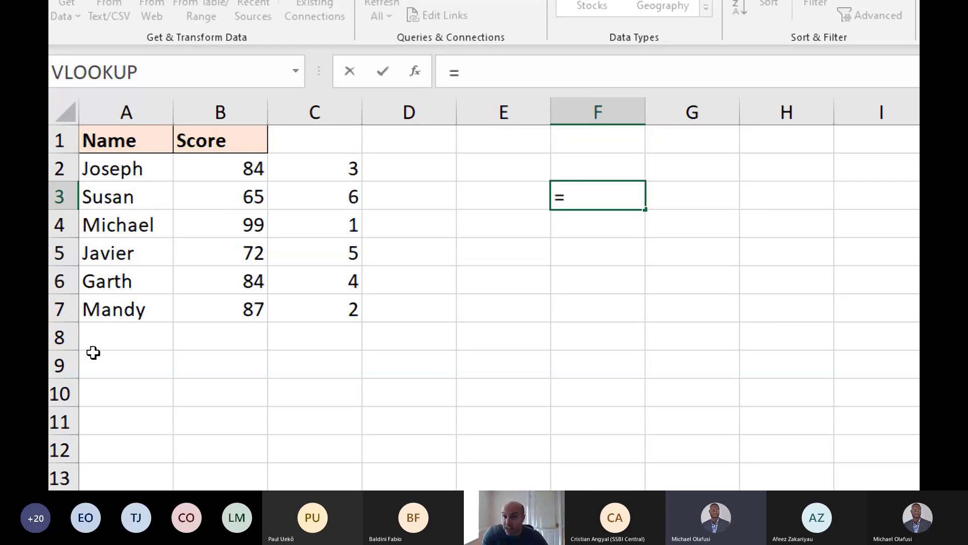
pyautogui.write('q')
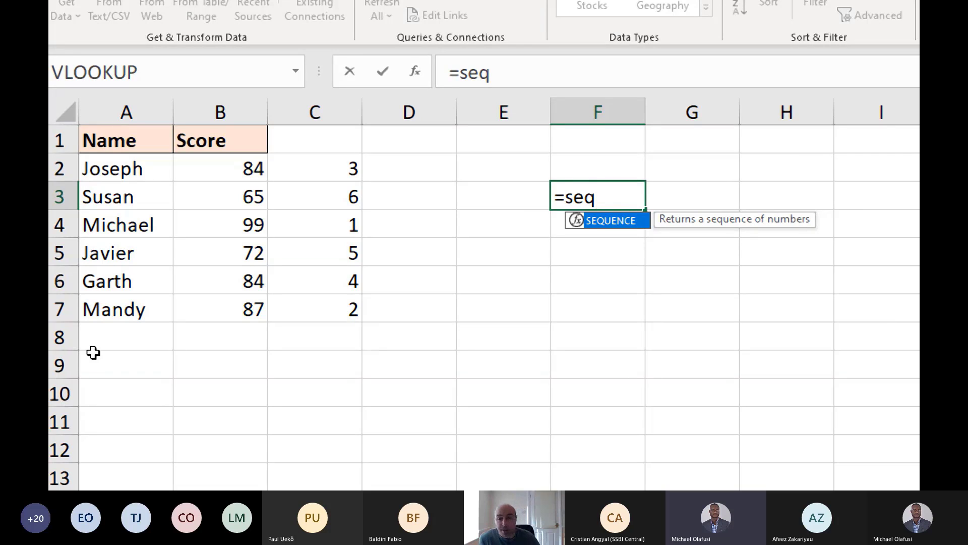
pyautogui.press('Tab')
pyautogui.write('6')
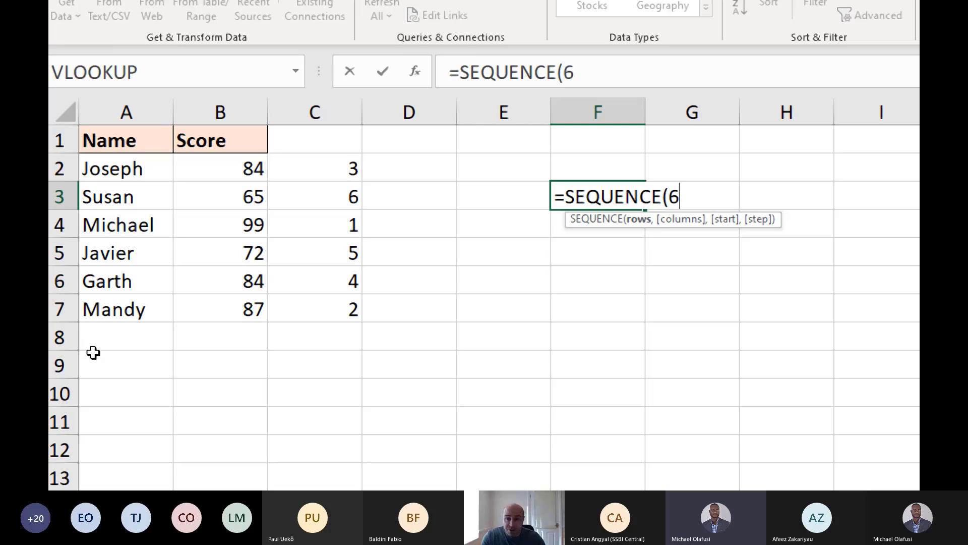
pyautogui.write(')')
pyautogui.press('Return')
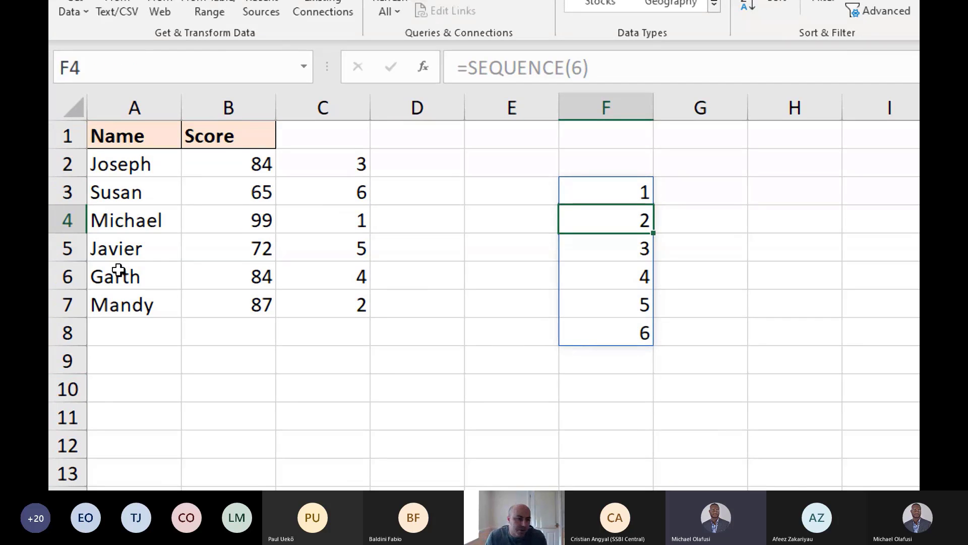
# Start an INDEX formula in G3 with the absolute range $A$2:$A$7 as its array
pyautogui.click(685, 194)
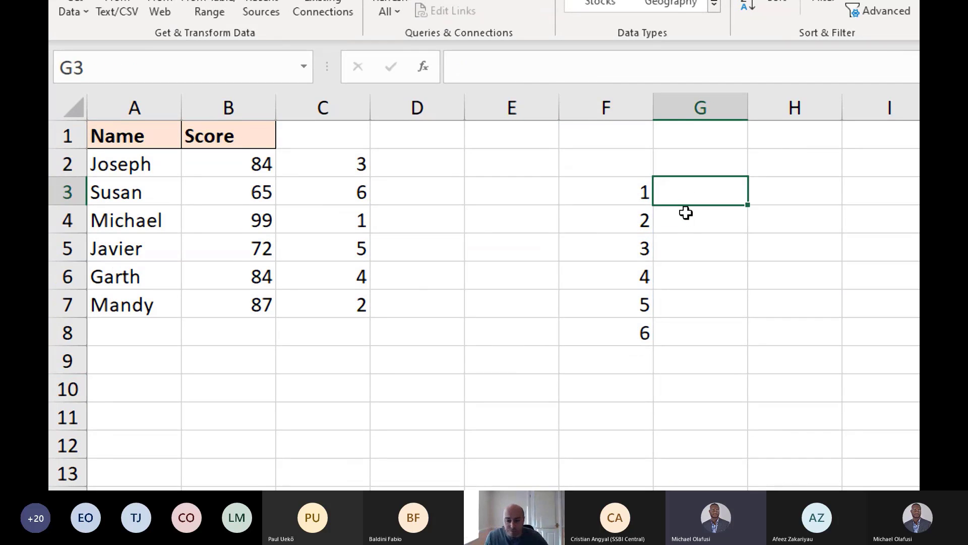
pyautogui.write('=inde')
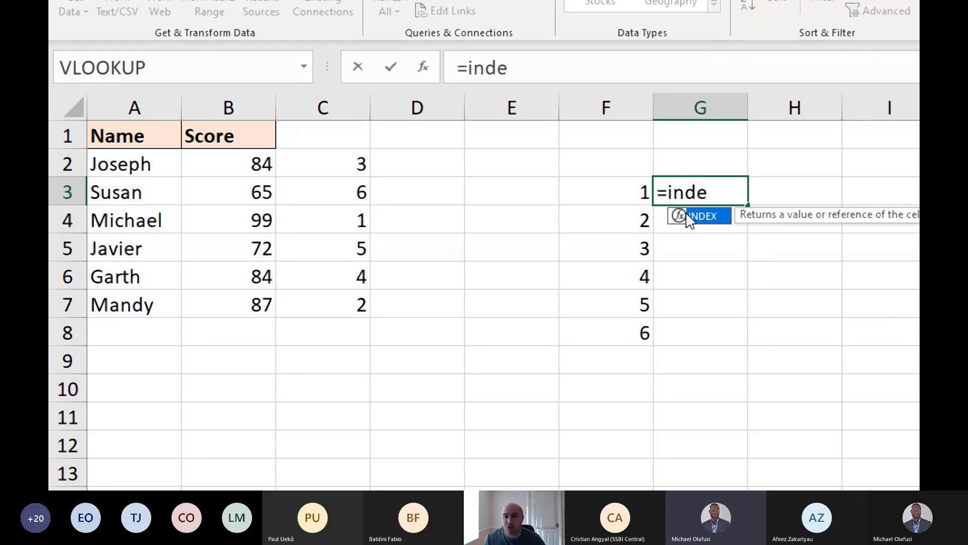
pyautogui.press('Tab')
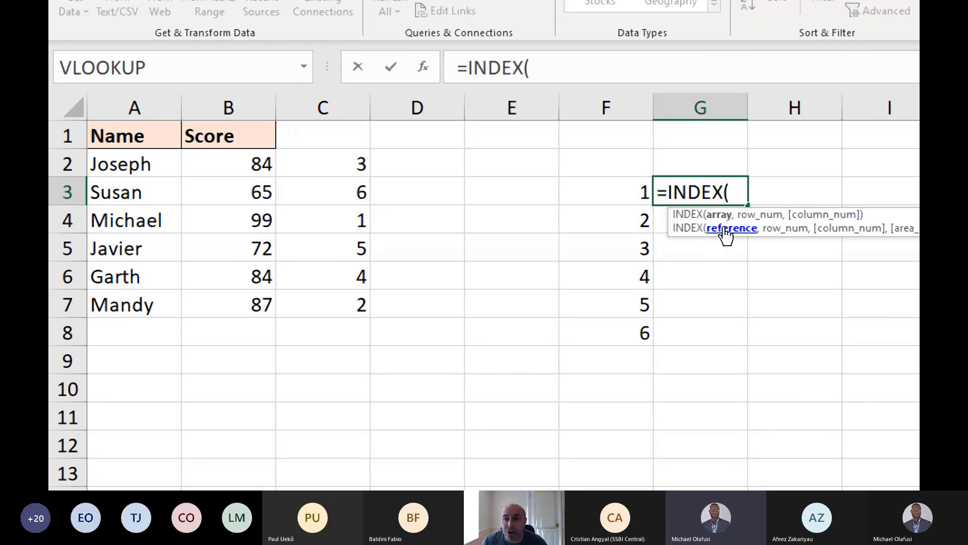
pyautogui.moveTo(130, 164); pyautogui.dragTo(135, 302)
pyautogui.press('F4')
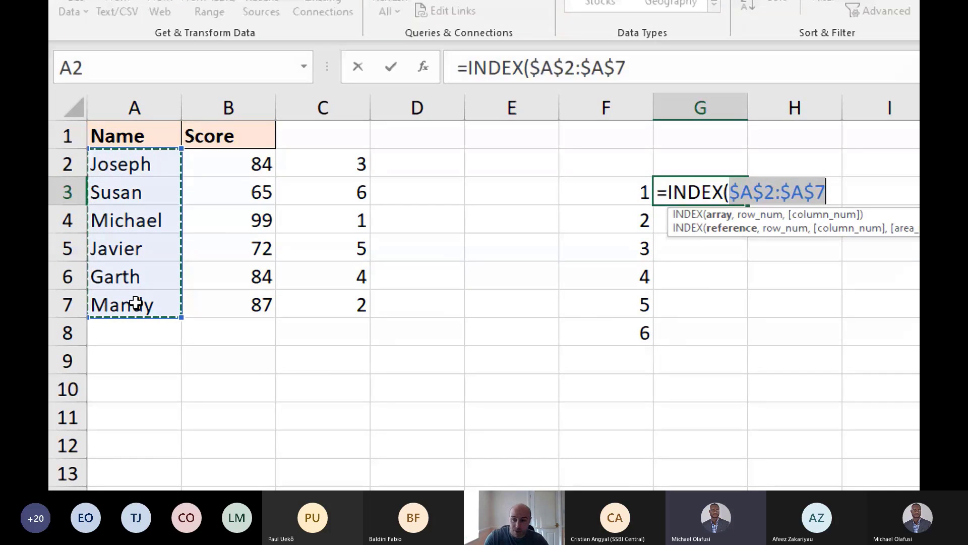
# Complete the G3 formula with a nested MATCH that looks up F3 in $C$2:$C$7 using match type 0
pyautogui.write(',match(')
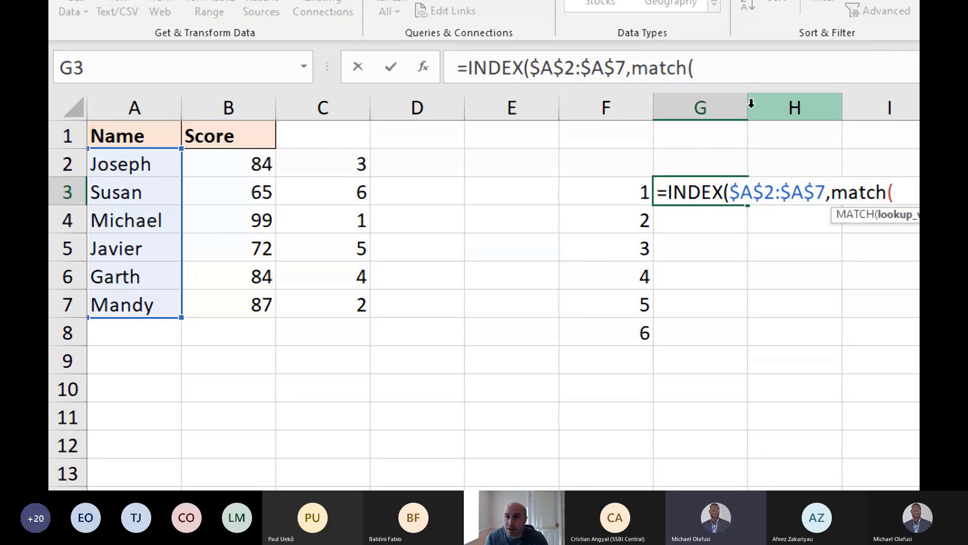
pyautogui.click(632, 194)
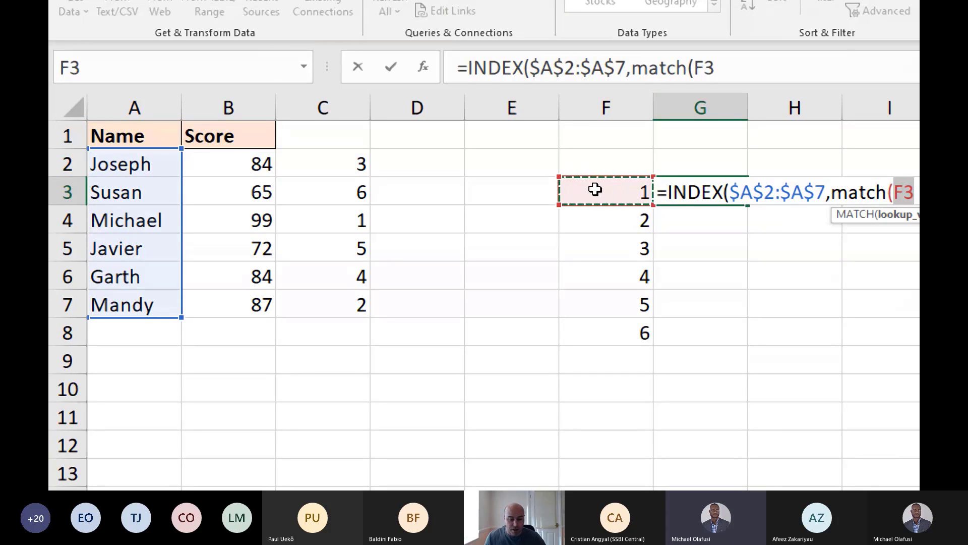
pyautogui.write(',')
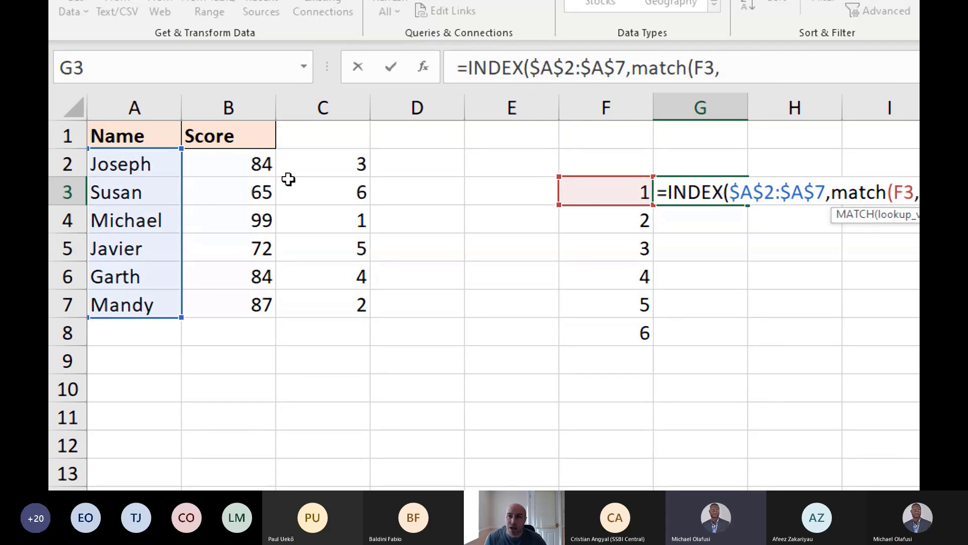
pyautogui.moveTo(319, 166); pyautogui.dragTo(316, 293)
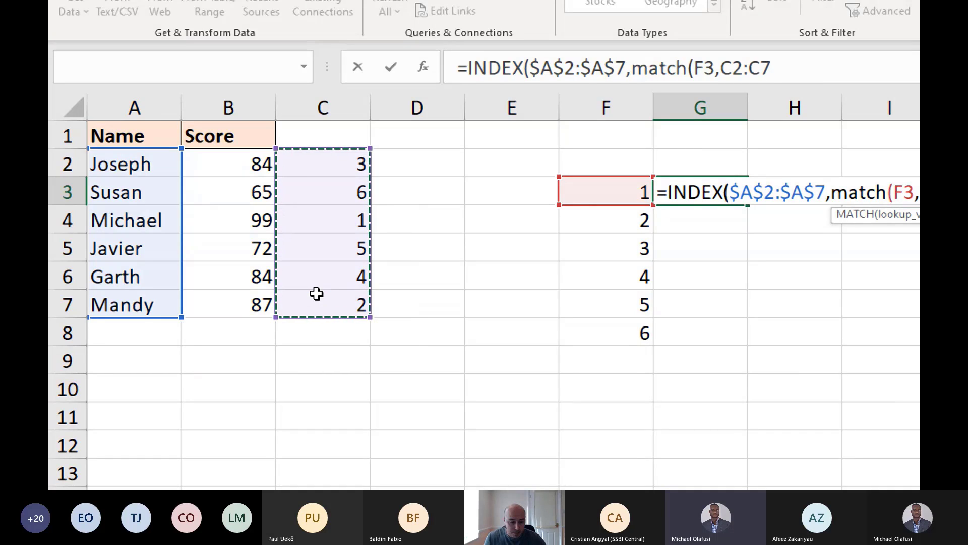
pyautogui.press('F4')
pyautogui.write(',0')
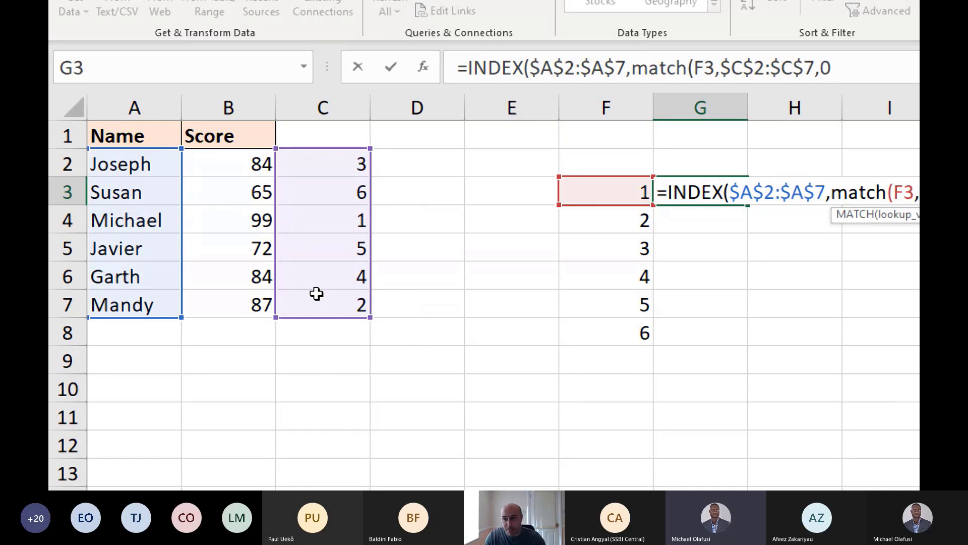
pyautogui.write('))')
pyautogui.press('Return')
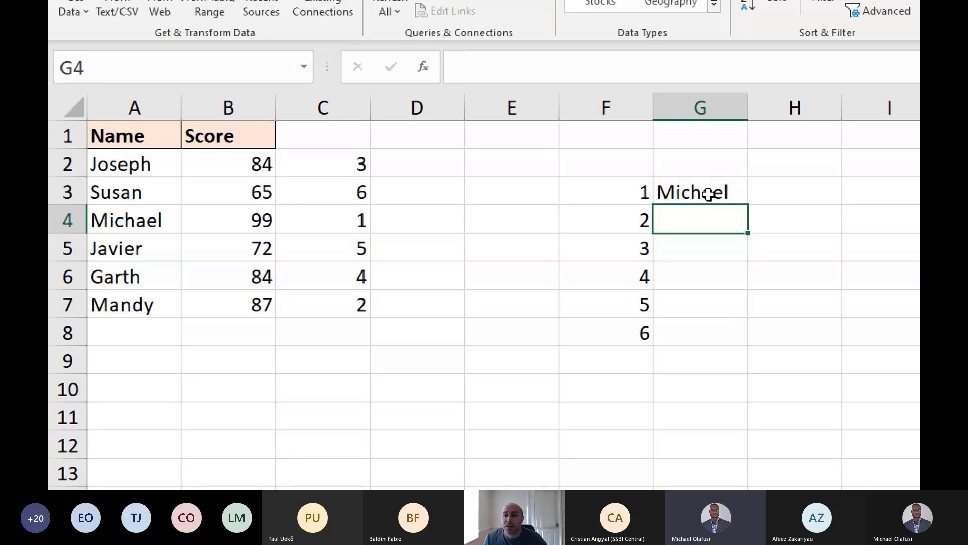
# Fill the G3 formula down to G8 and compare the top-ranked name with its row in the score table
pyautogui.click(708, 195)
pyautogui.doubleClick(747, 205)
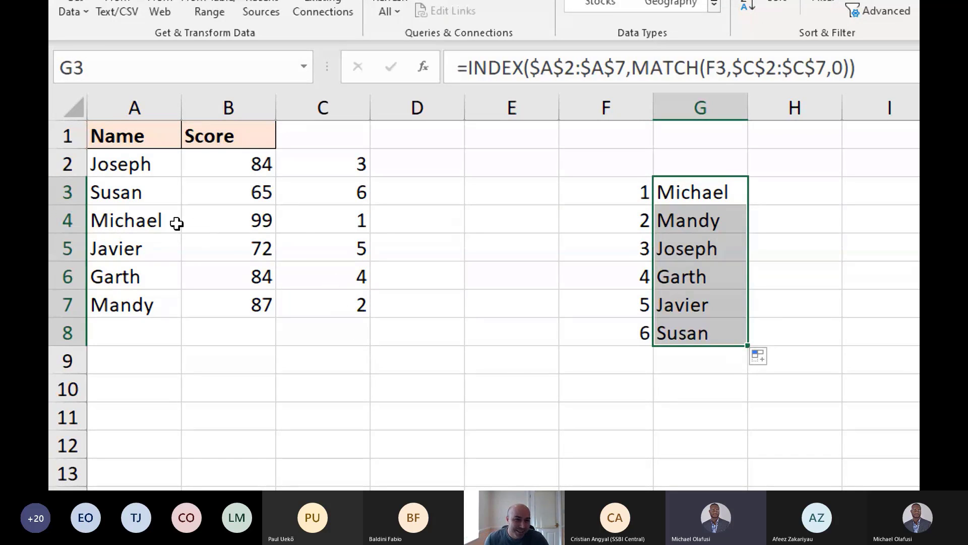
pyautogui.moveTo(176, 224); pyautogui.dragTo(322, 217)
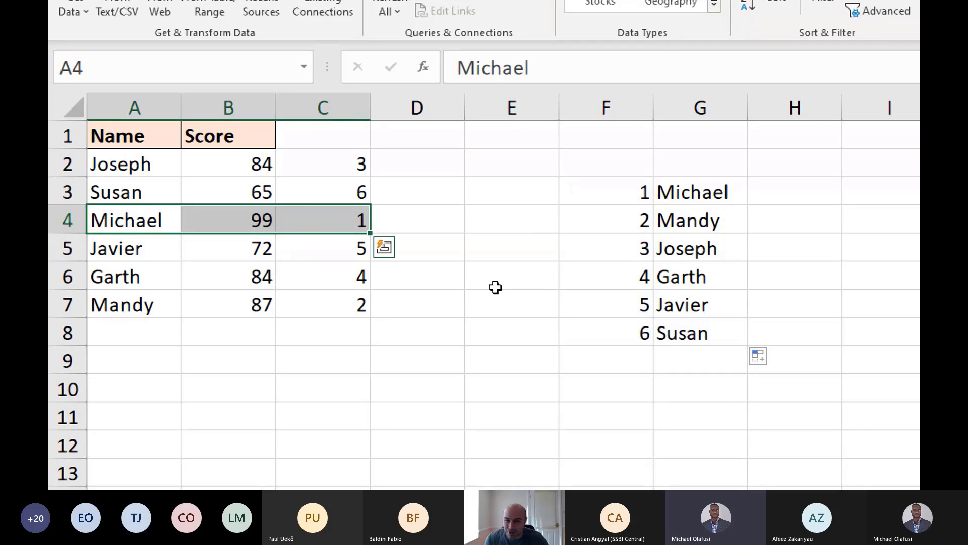
pyautogui.click(697, 188)
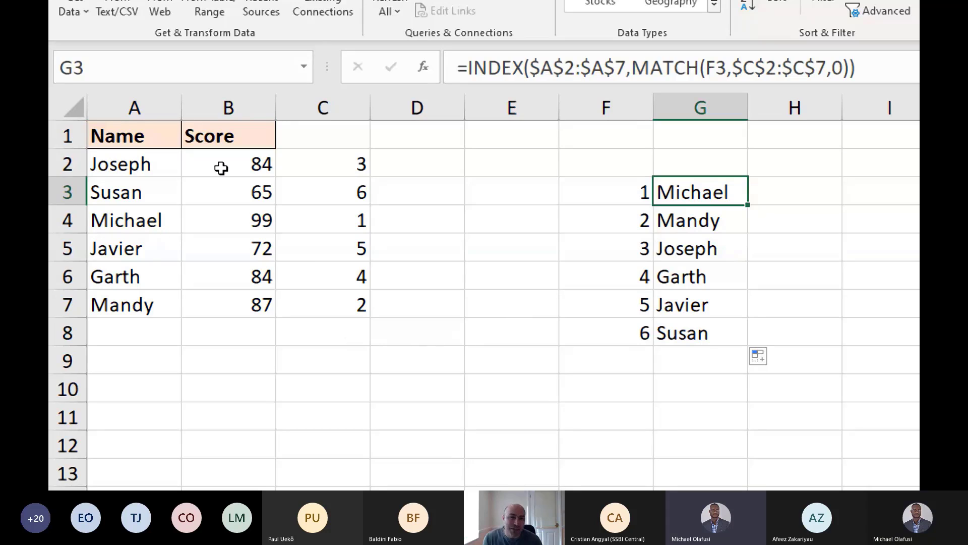
# Change the score in B5 to 80 and check the rank formula in C2
pyautogui.click(218, 250)
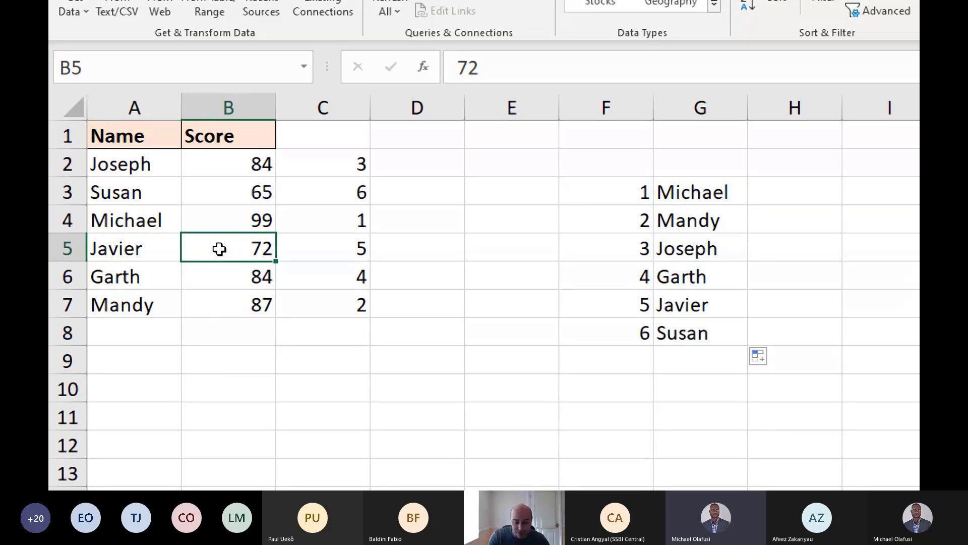
pyautogui.write('80')
pyautogui.press('Return')
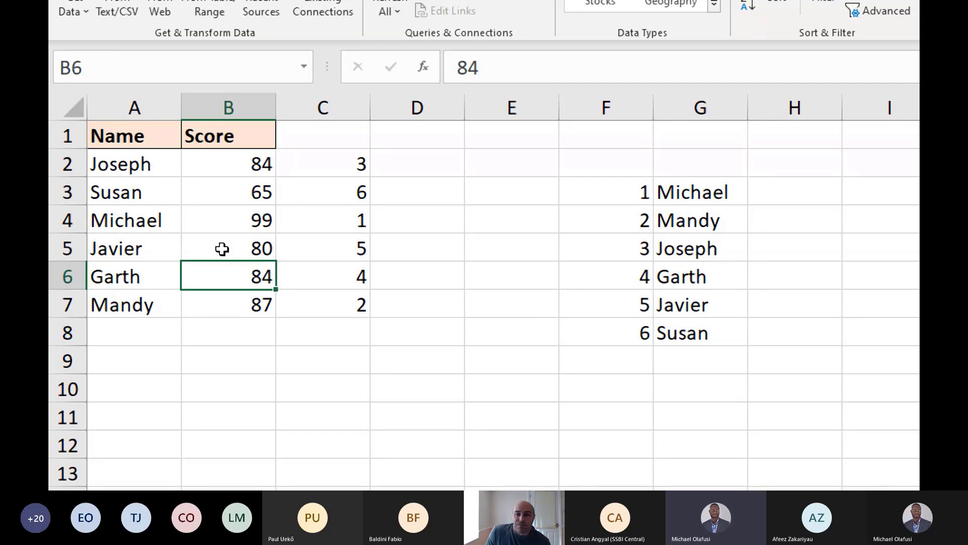
pyautogui.click(227, 248)
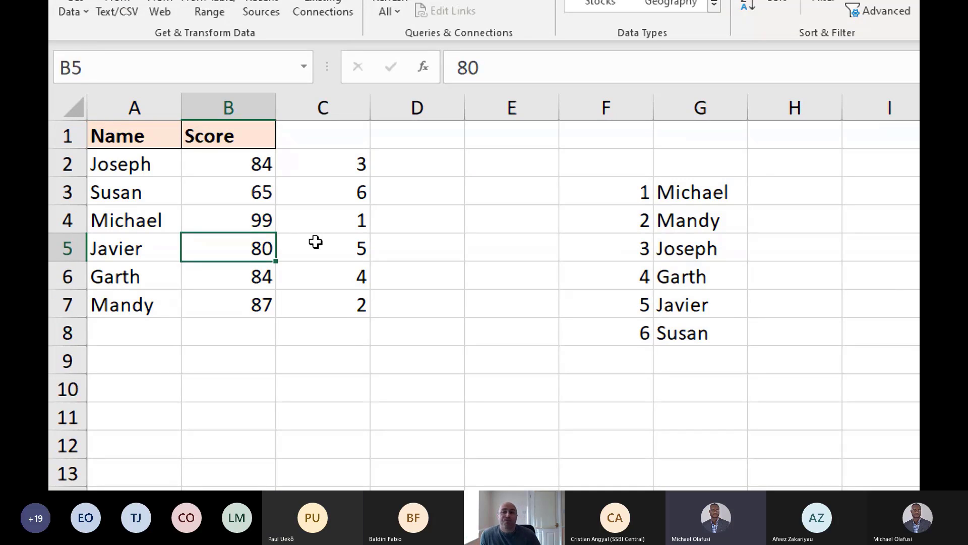
pyautogui.click(344, 160)
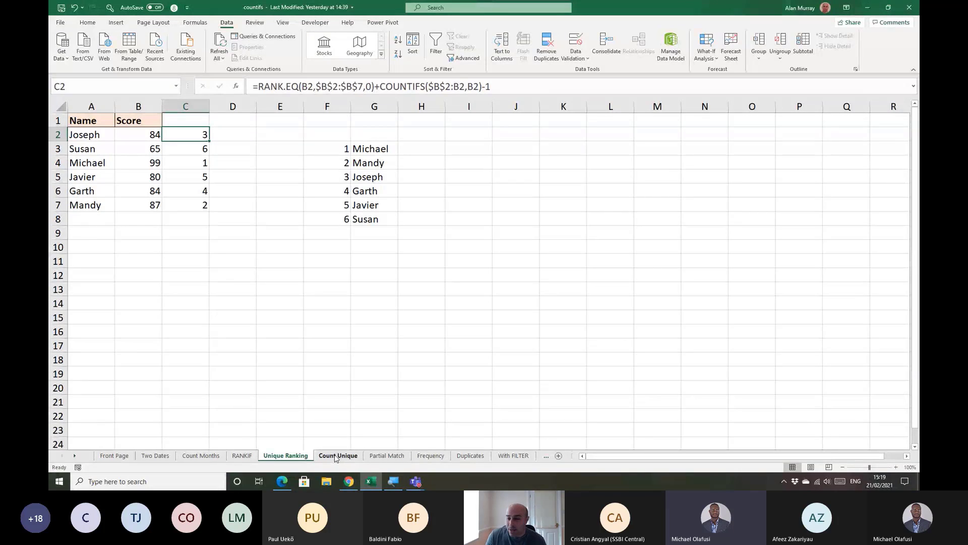
# On the Count Unique sheet, list the distinct names from C3 down with =UNIQUE(A2:A9)
pyautogui.click(335, 456)
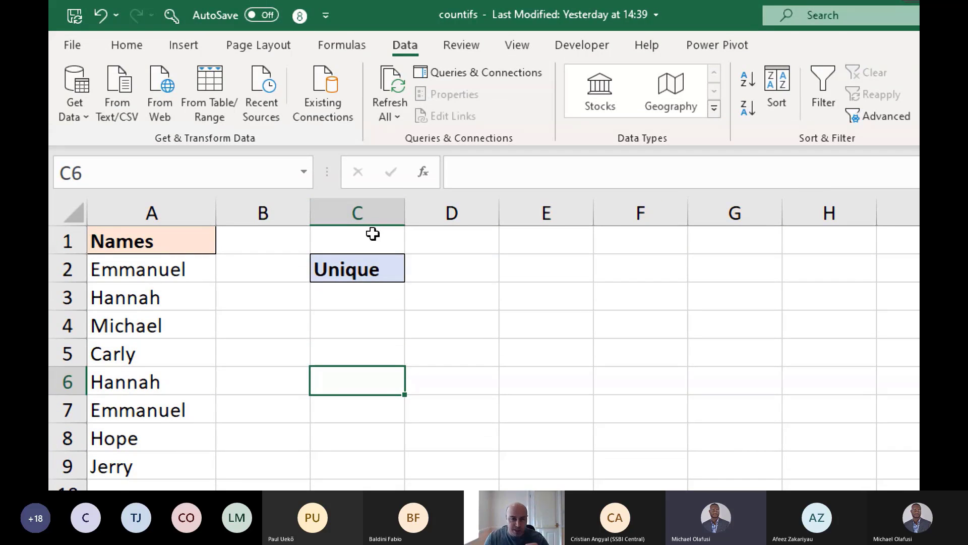
pyautogui.click(367, 298)
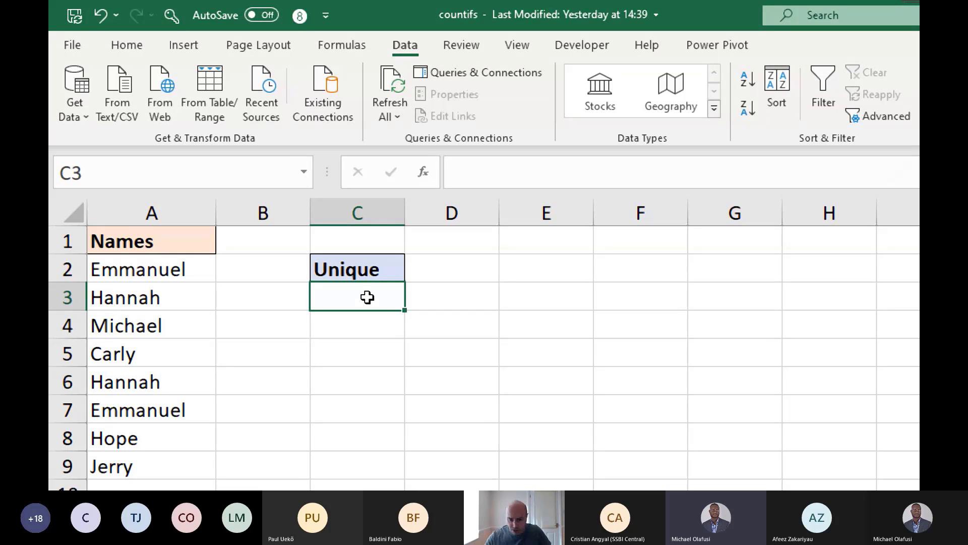
pyautogui.write('=')
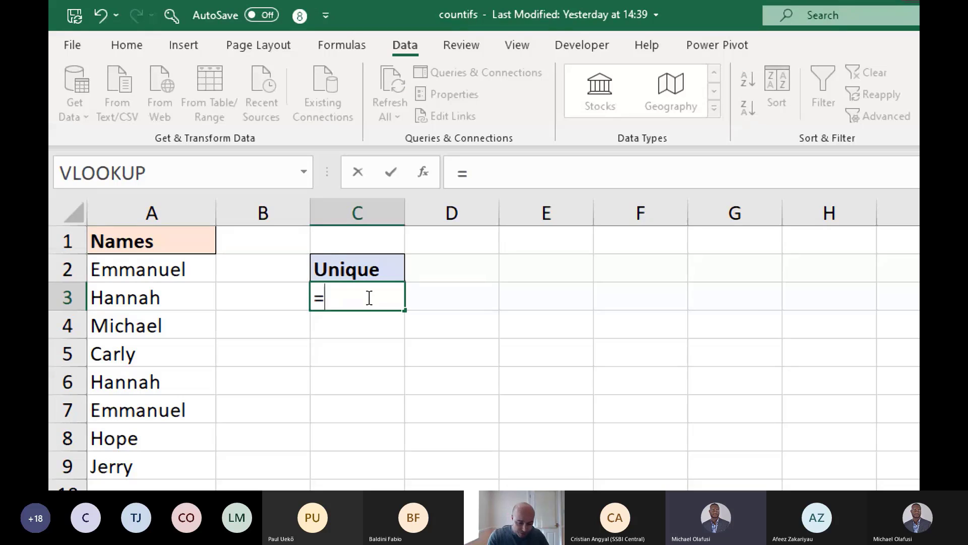
pyautogui.write('uniq')
pyautogui.press('Tab')
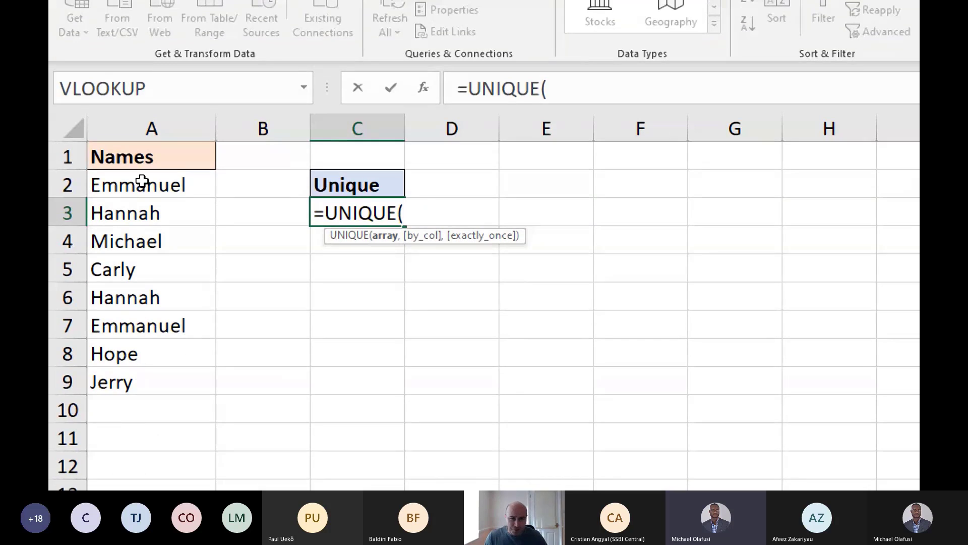
pyautogui.moveTo(142, 267); pyautogui.dragTo(139, 409)
pyautogui.moveTo(139, 325); pyautogui.dragTo(136, 381)
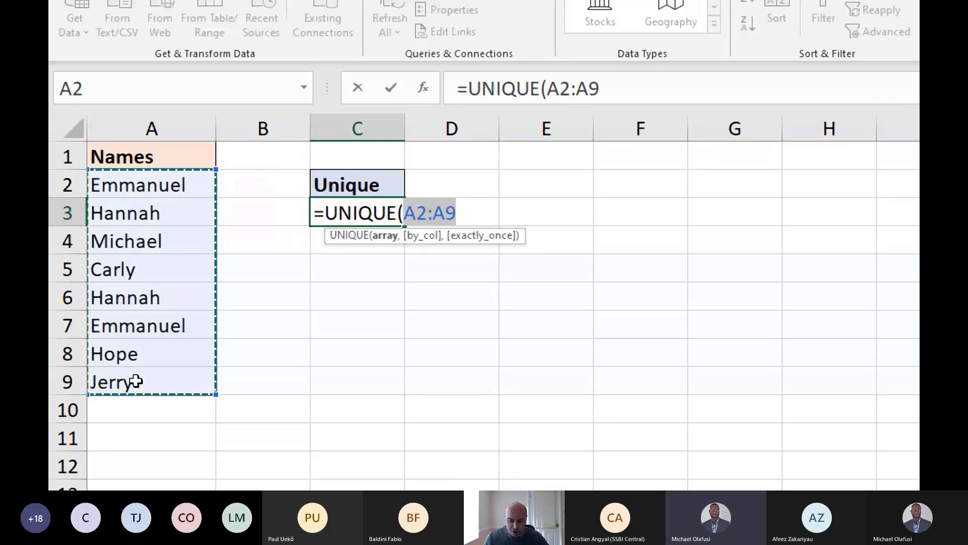
pyautogui.write(')')
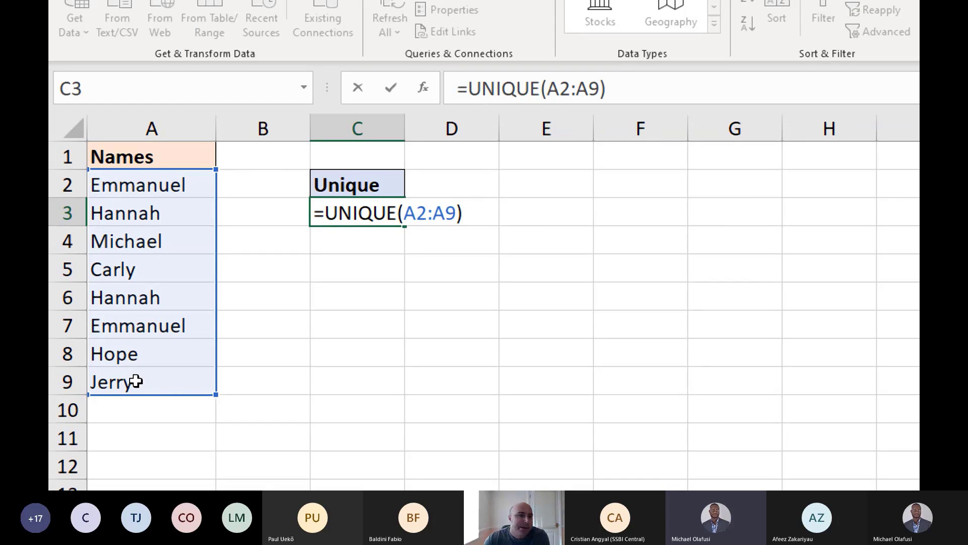
pyautogui.press('Return')
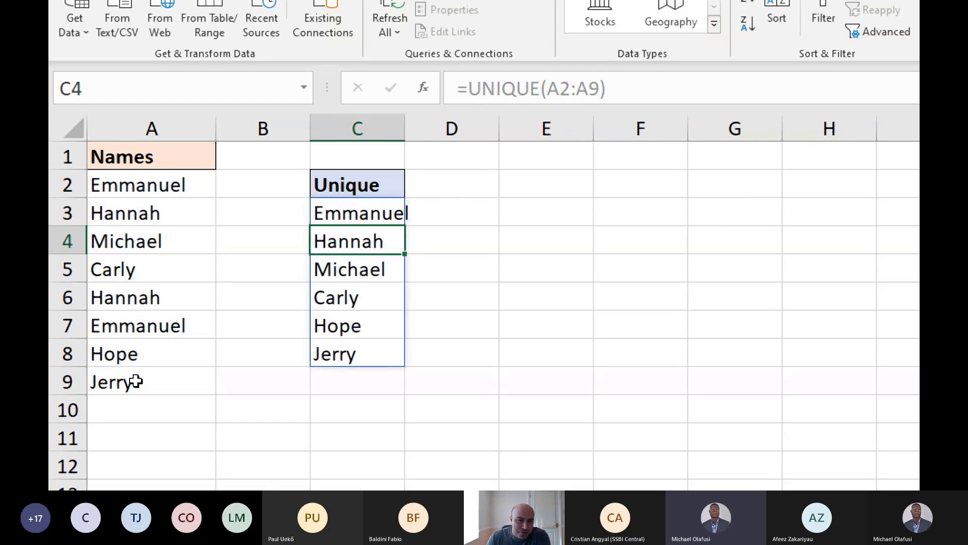
# Wrap the C3 formula in COUNTA to make it =COUNTA(UNIQUE(A2:A9)), and review its nested UNIQUE part
pyautogui.click(346, 201)
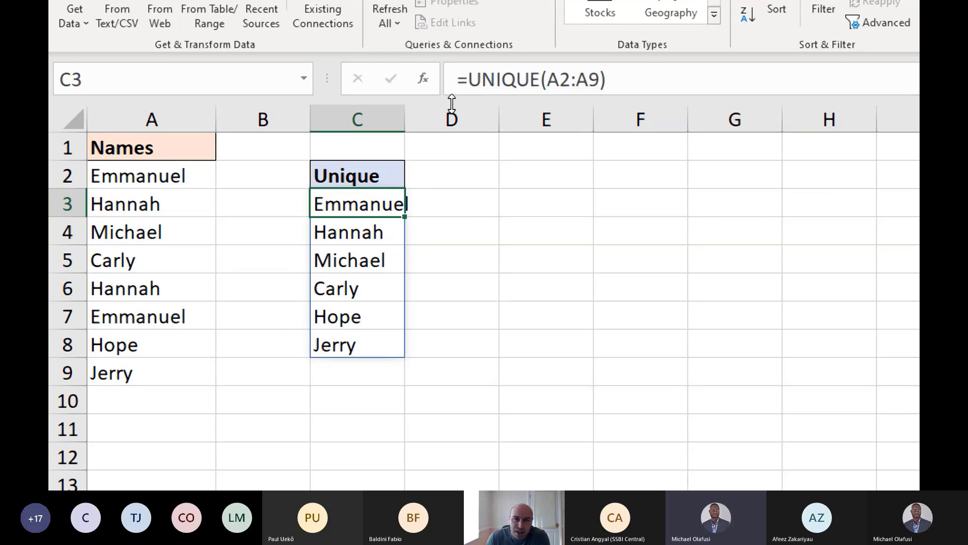
pyautogui.click(466, 80)
pyautogui.write('count')
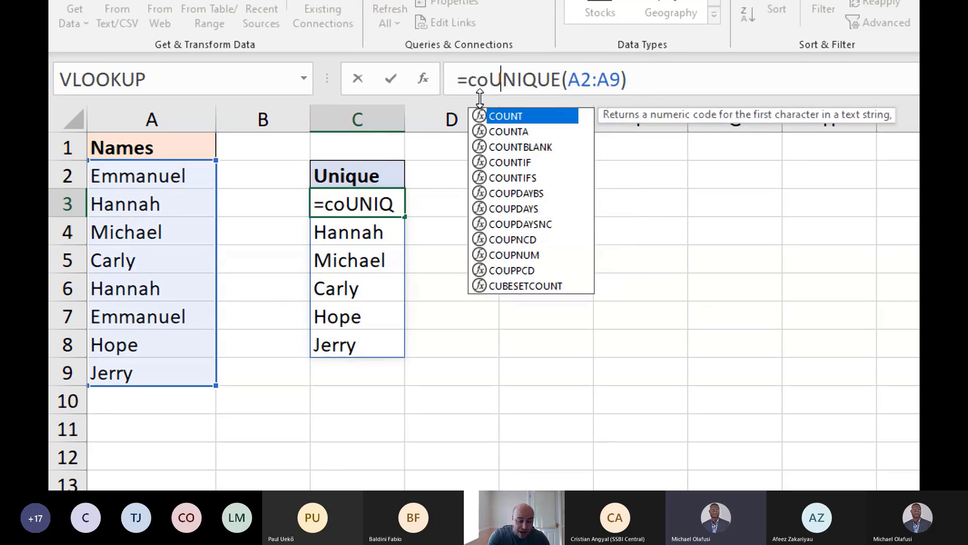
pyautogui.press('Down')
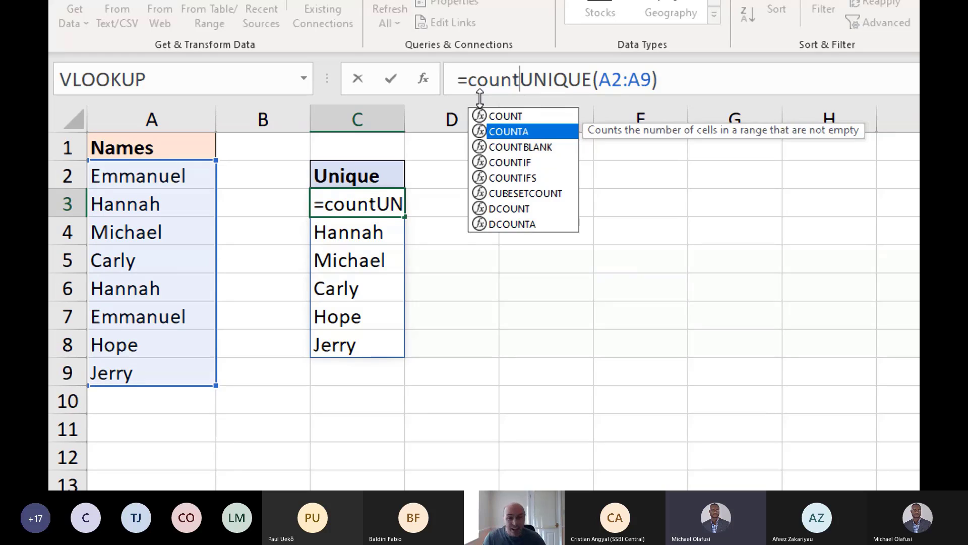
pyautogui.press('Tab')
pyautogui.click(735, 77)
pyautogui.write(')')
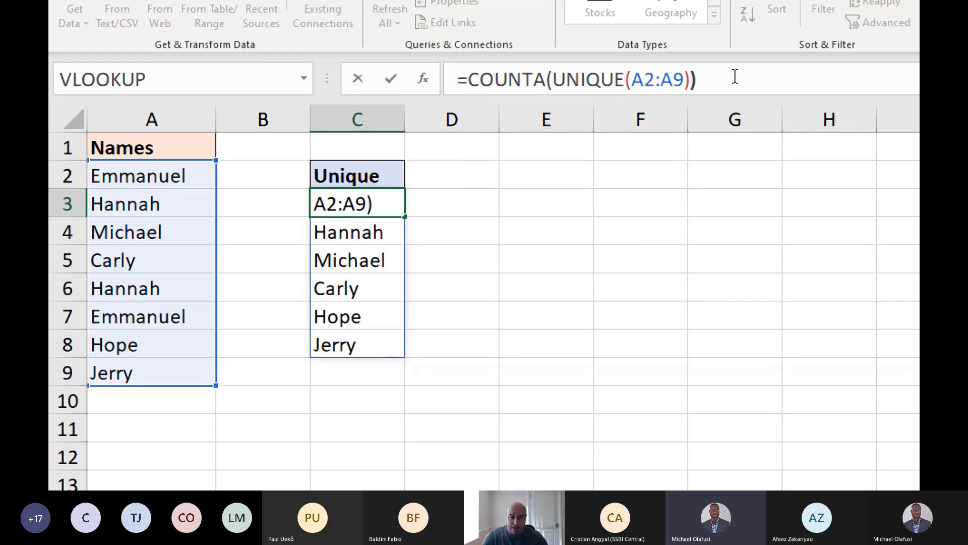
pyautogui.press('Return')
pyautogui.click(389, 204)
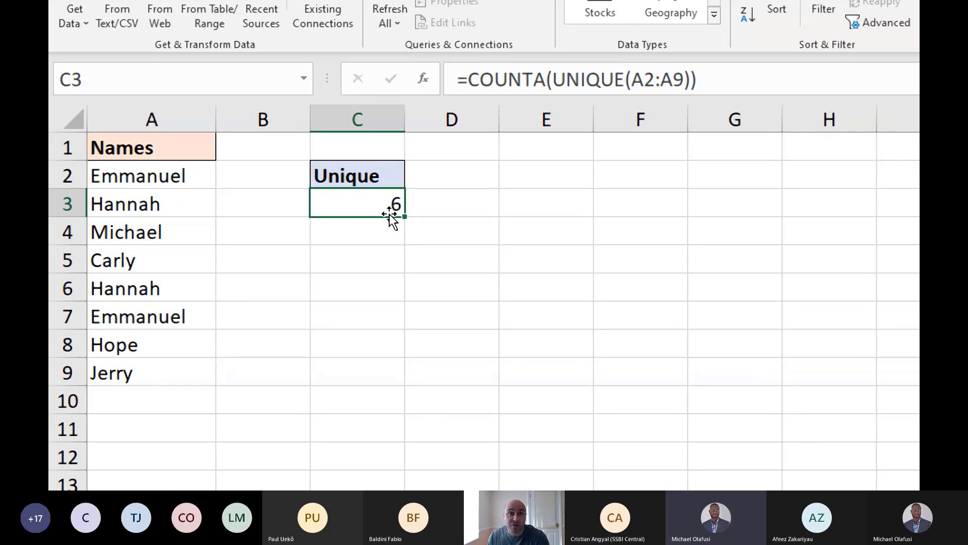
pyautogui.moveTo(553, 79); pyautogui.dragTo(626, 79)
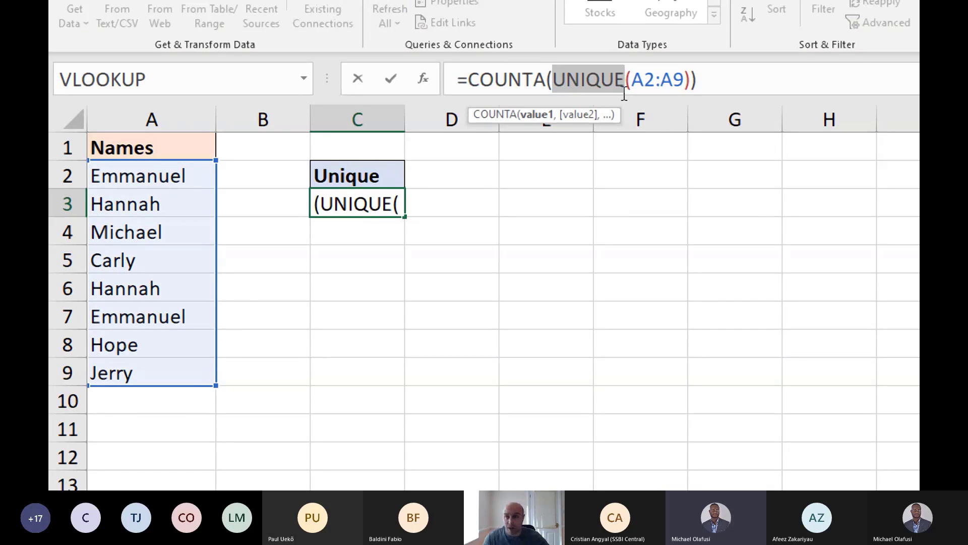
pyautogui.press('Escape')
pyautogui.click(510, 224)
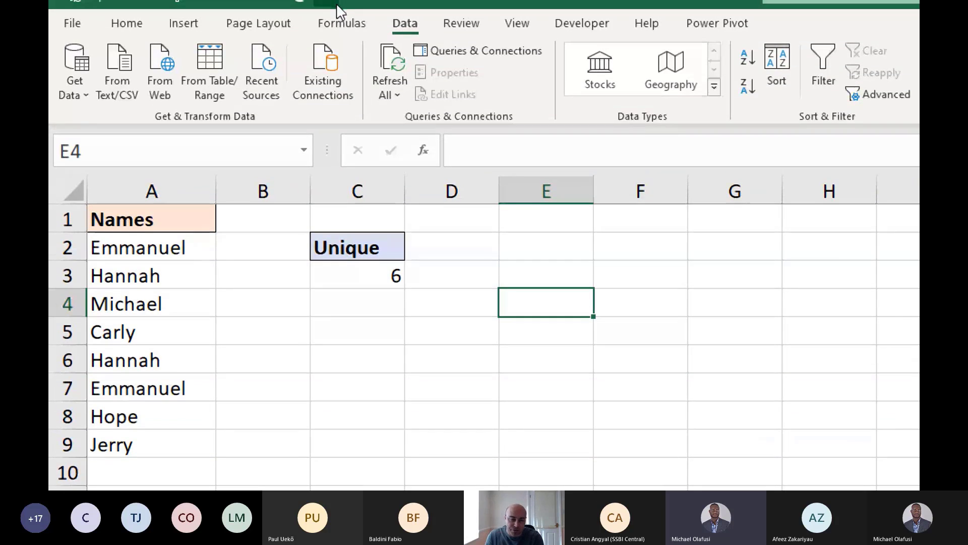
# Clear C3 and enter =COUNTIFS($A$2:$A$9,$A$2:$A$9) to count how often each name occurs
pyautogui.click(360, 273)
pyautogui.press('Delete')
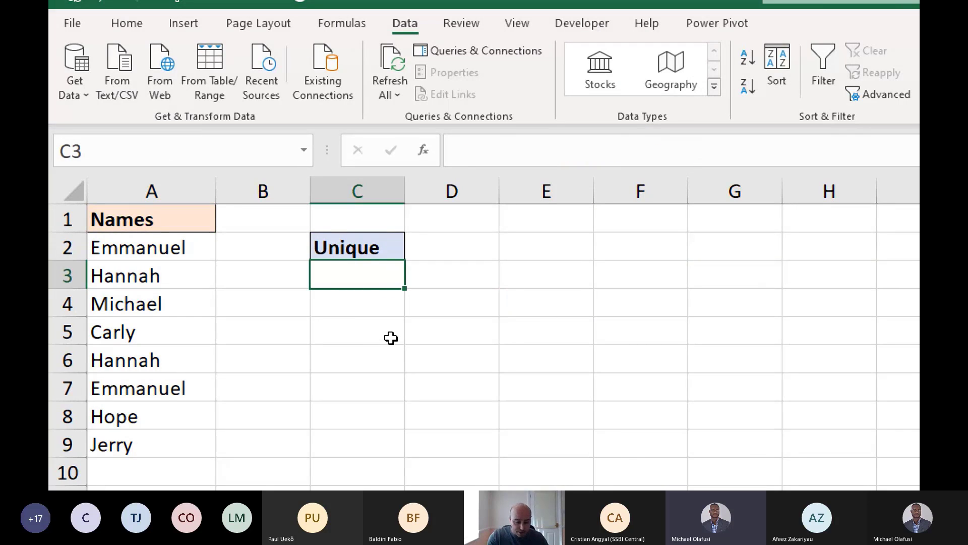
pyautogui.write('=countifs(')
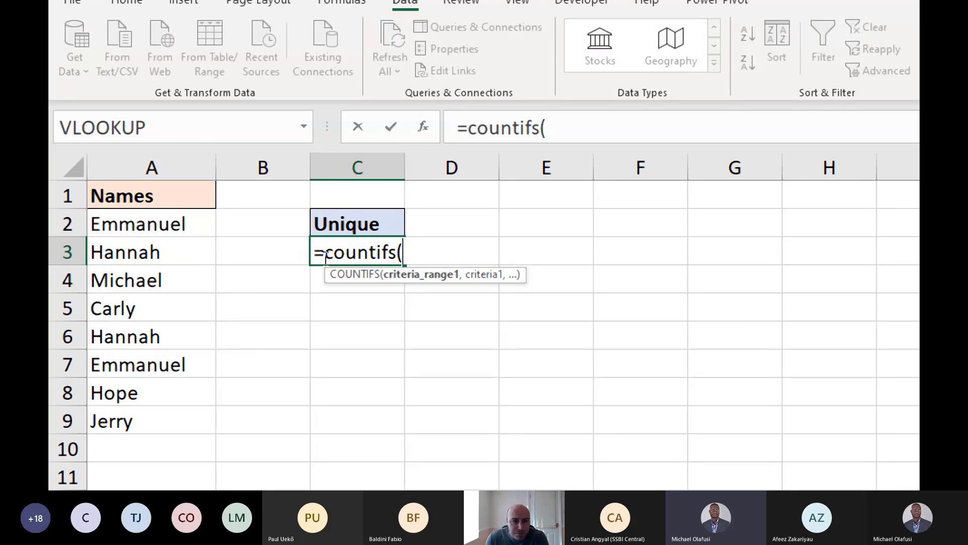
pyautogui.moveTo(186, 222); pyautogui.dragTo(174, 419)
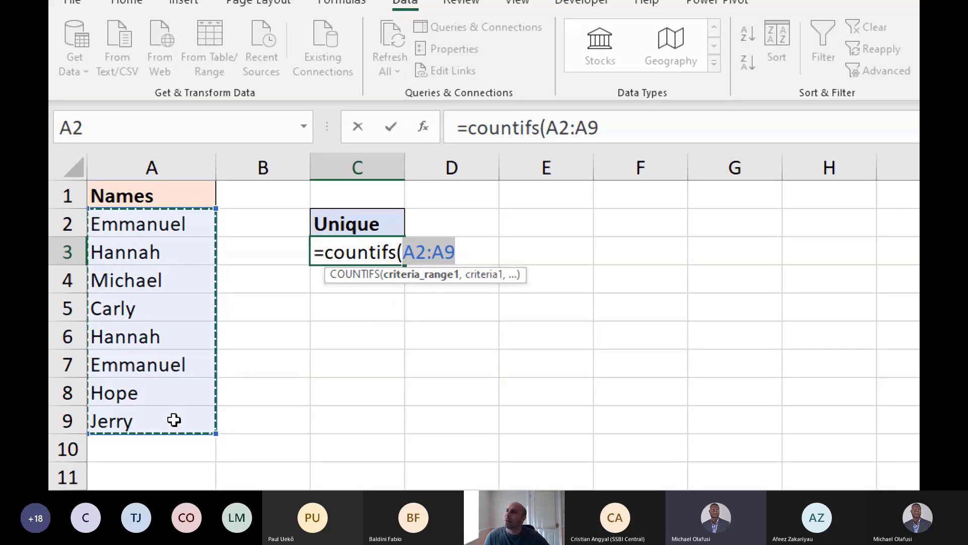
pyautogui.press('F4')
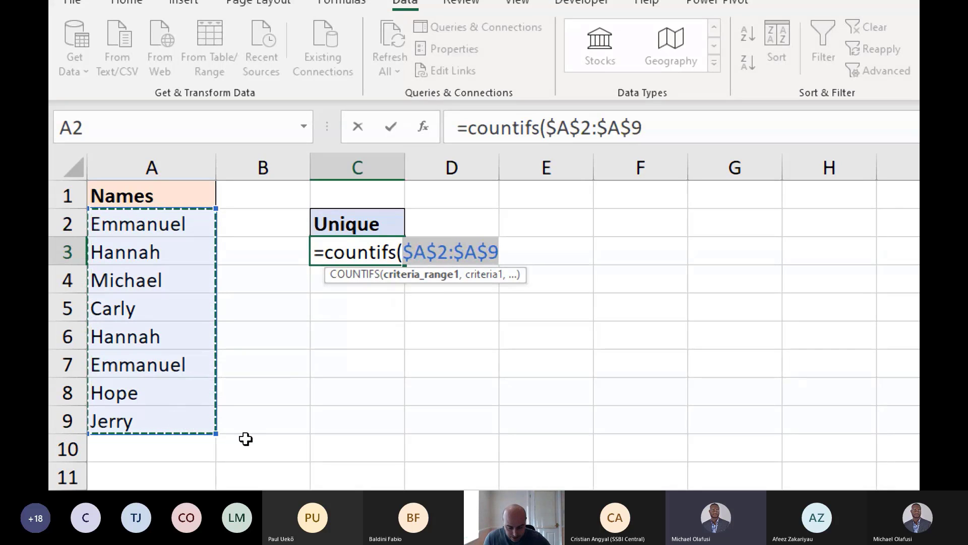
pyautogui.write(',')
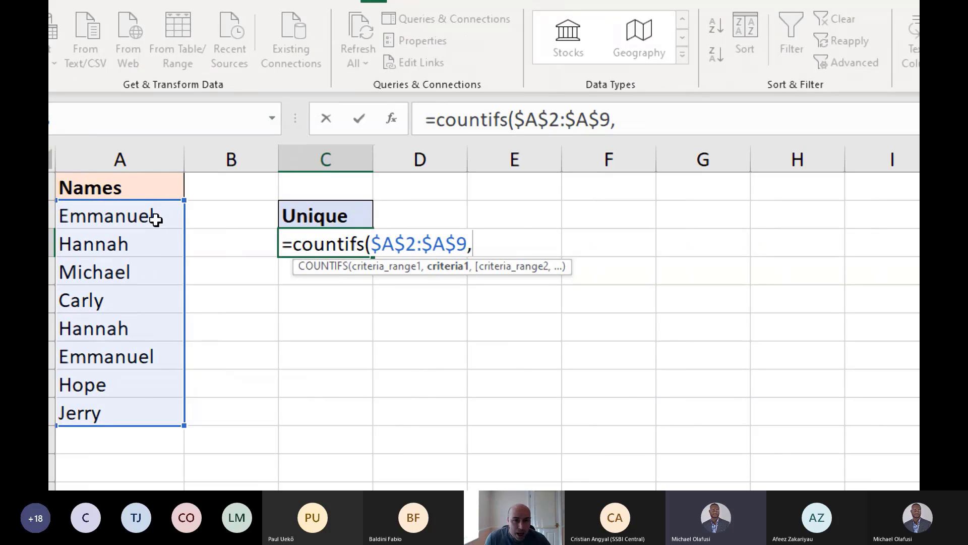
pyautogui.moveTo(155, 218); pyautogui.dragTo(140, 416)
pyautogui.press('F4')
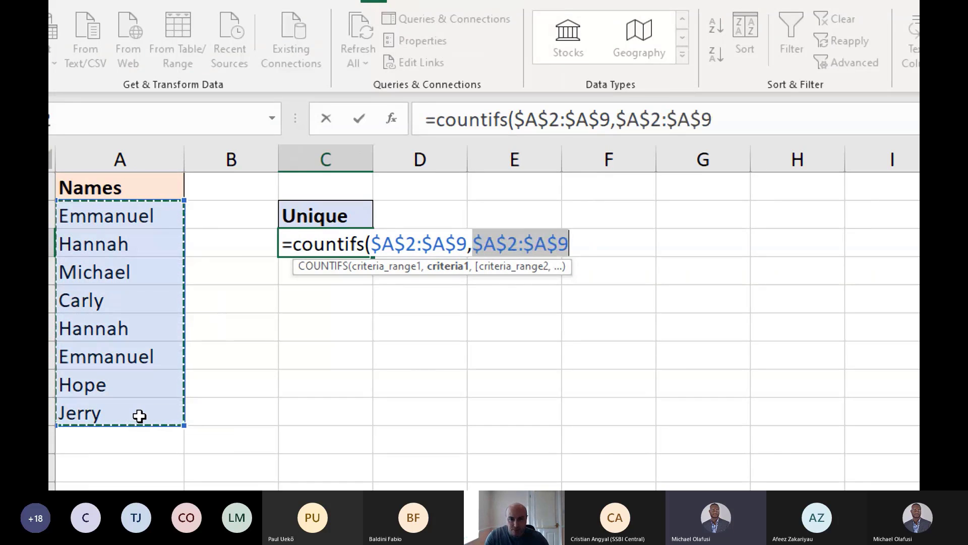
pyautogui.write(')')
pyautogui.press('Return')
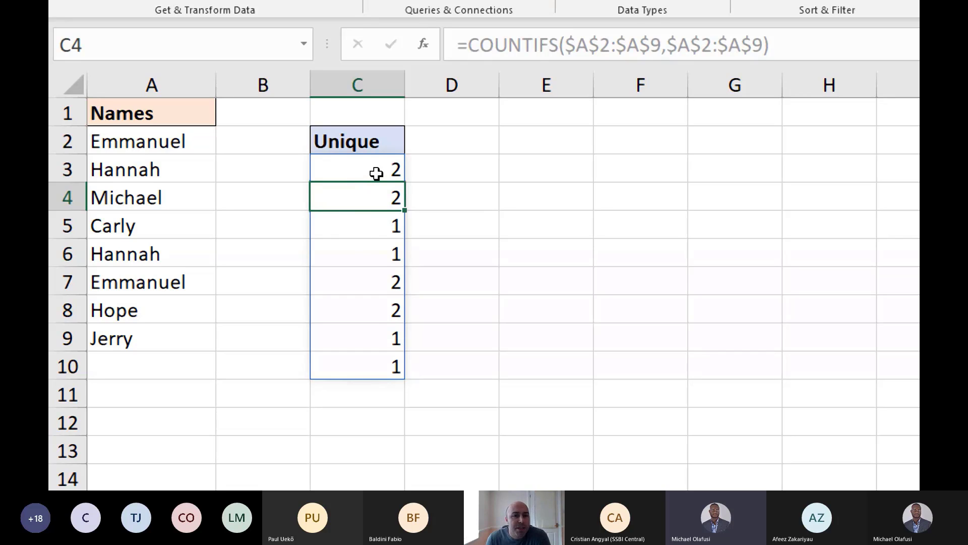
# Review the spilled name counts, and change the C3 formula to =1/COUNTIFS($A$2:$A$9,$A$2:$A$9)
pyautogui.moveTo(376, 173); pyautogui.dragTo(370, 365)
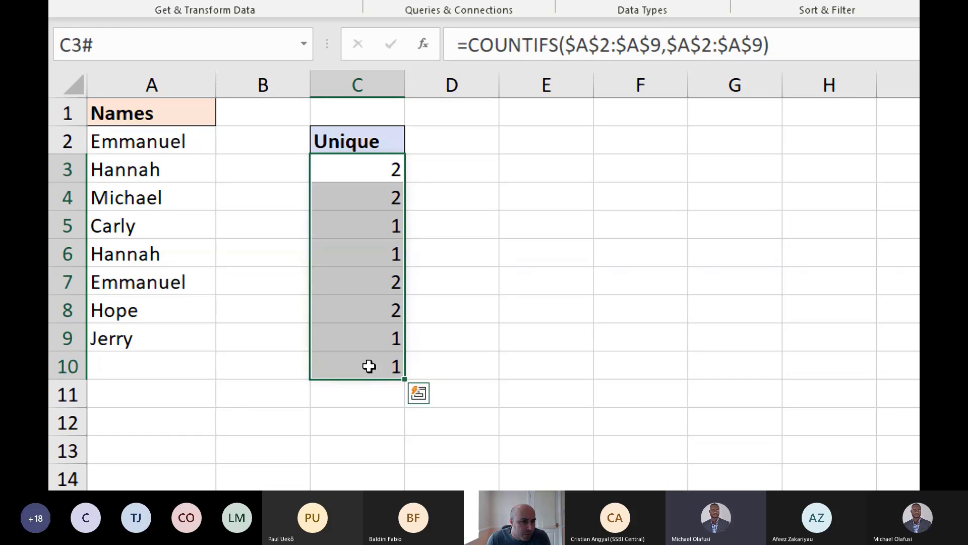
pyautogui.click(384, 178)
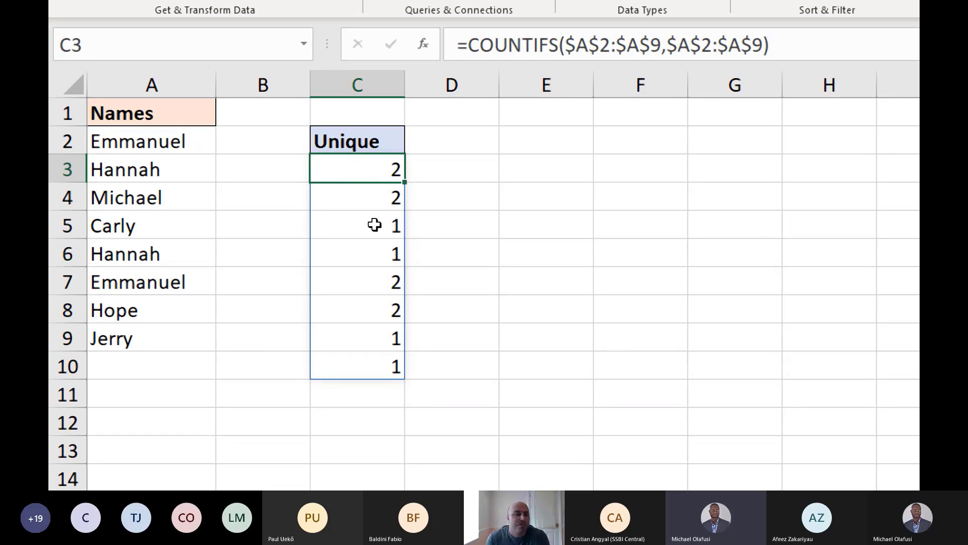
pyautogui.click(467, 45)
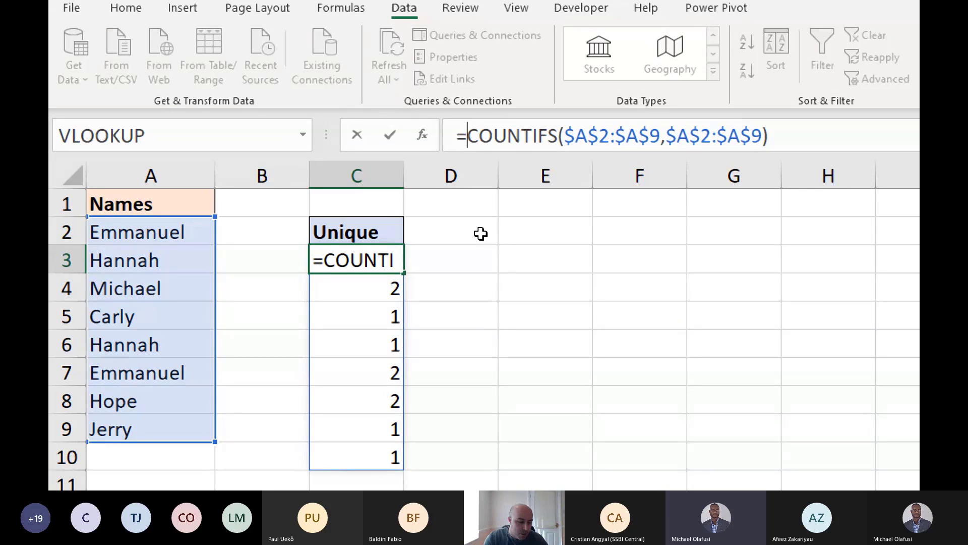
pyautogui.write('1/')
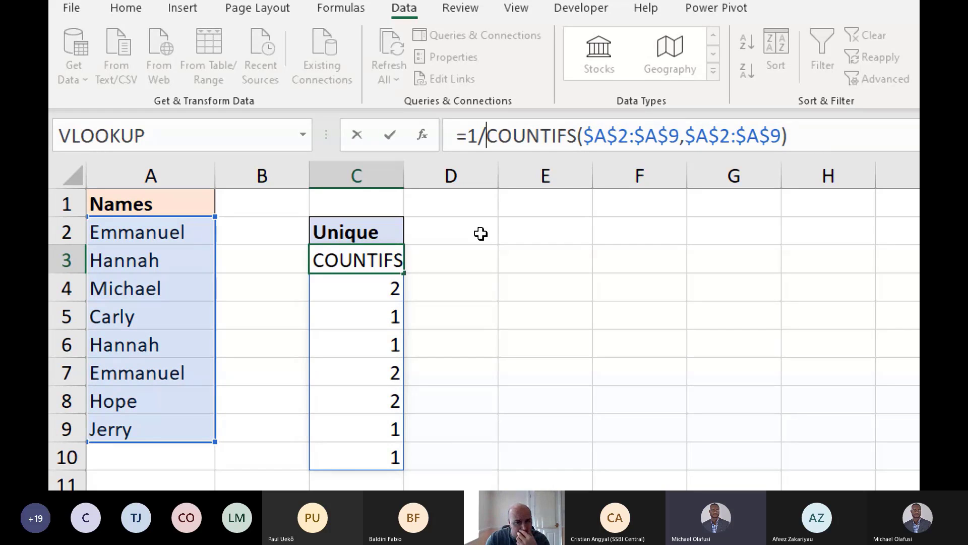
pyautogui.hotkey('ctrl', 'Return')
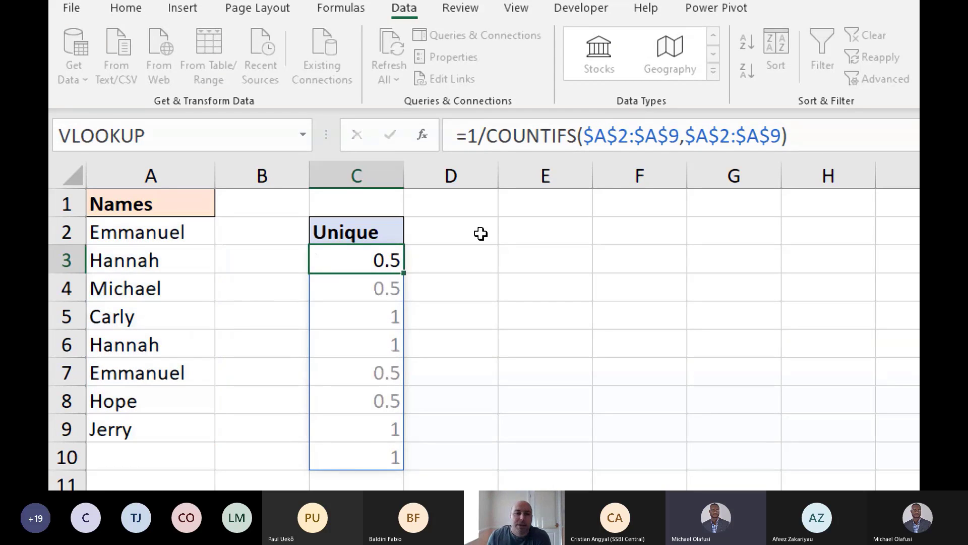
pyautogui.press('Return')
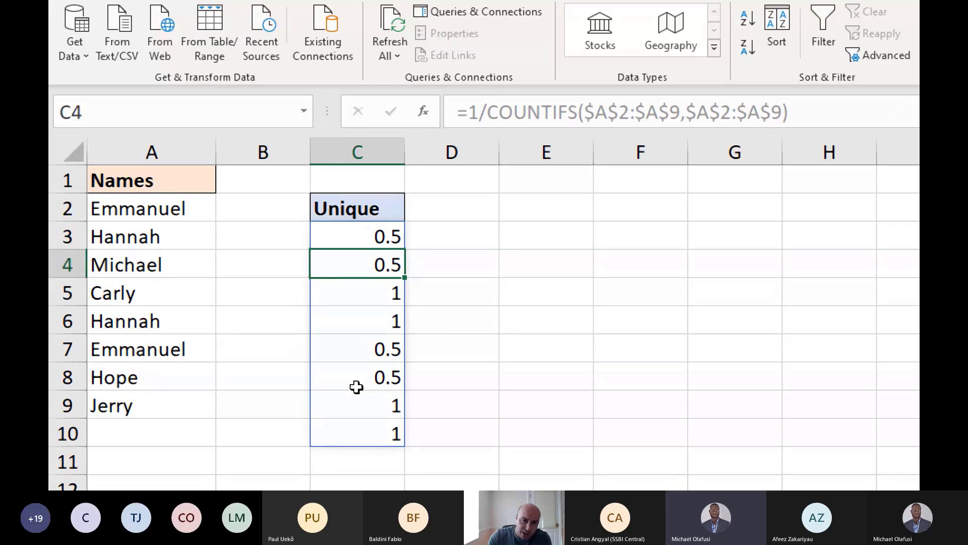
# Wrap the C3 formula in SUMPRODUCT to make it =SUMPRODUCT(1/COUNTIFS($A$2:$A$9,$A$2:$A$9)), and check the cell
pyautogui.press('Up')
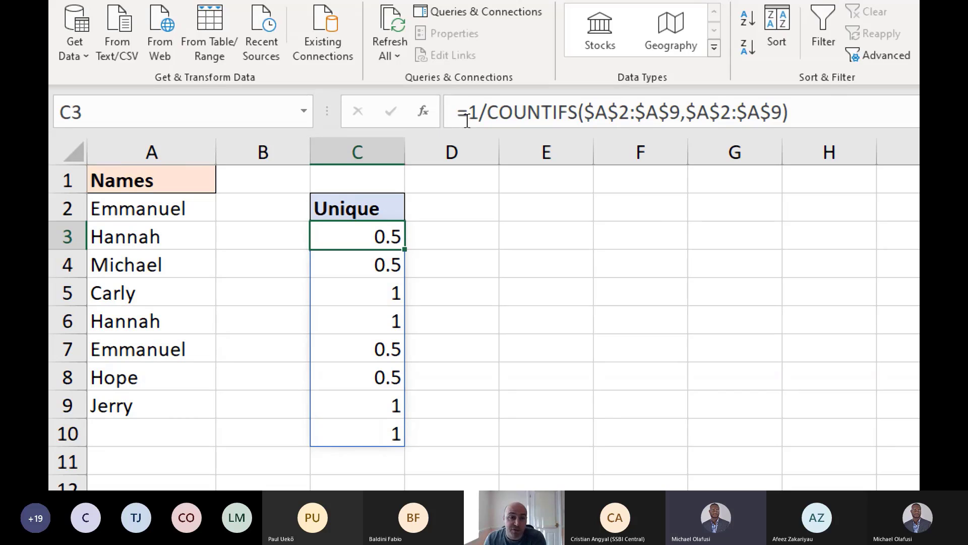
pyautogui.click(469, 113)
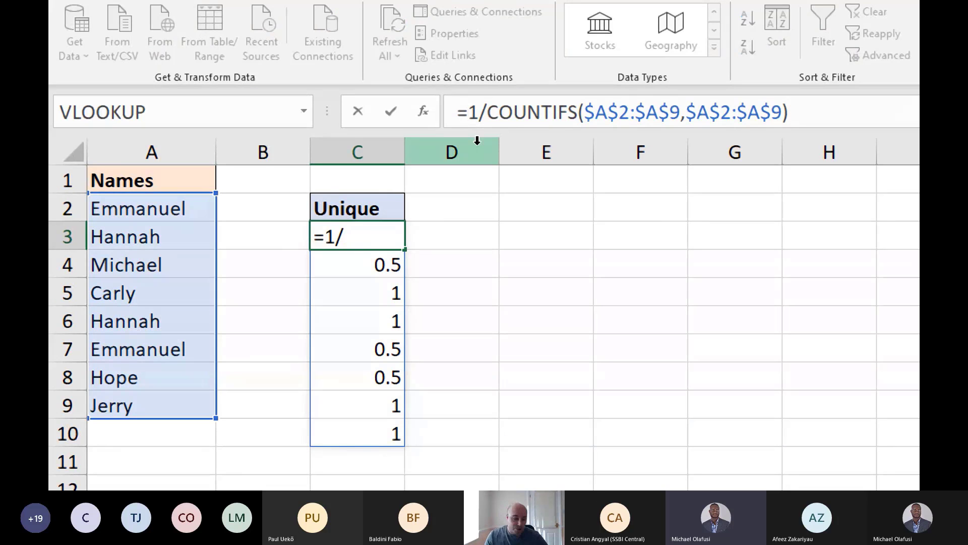
pyautogui.write('sump')
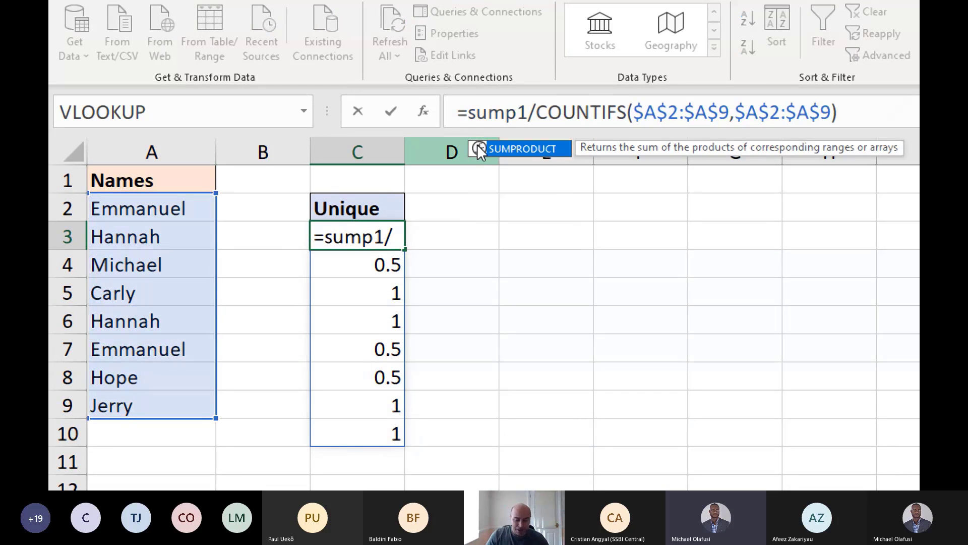
pyautogui.write('r')
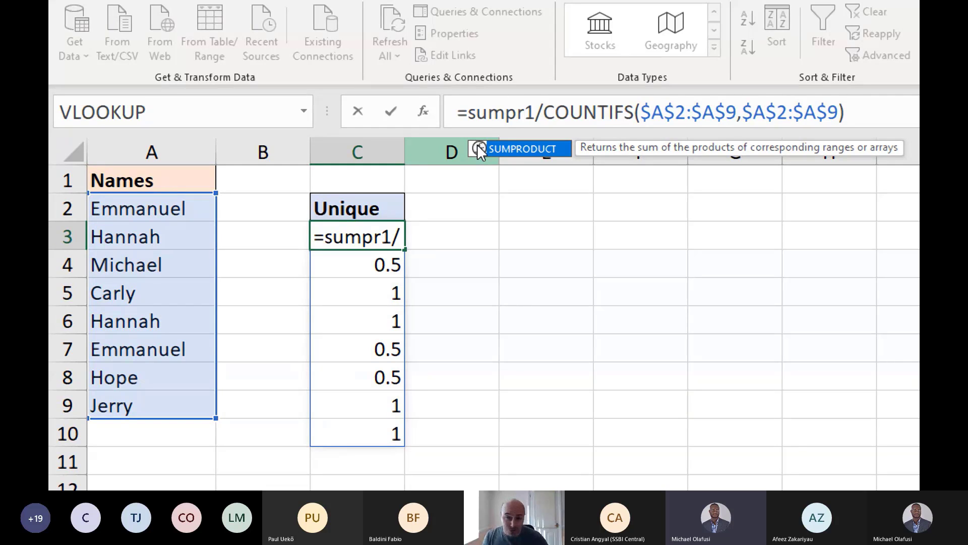
pyautogui.doubleClick(477, 144)
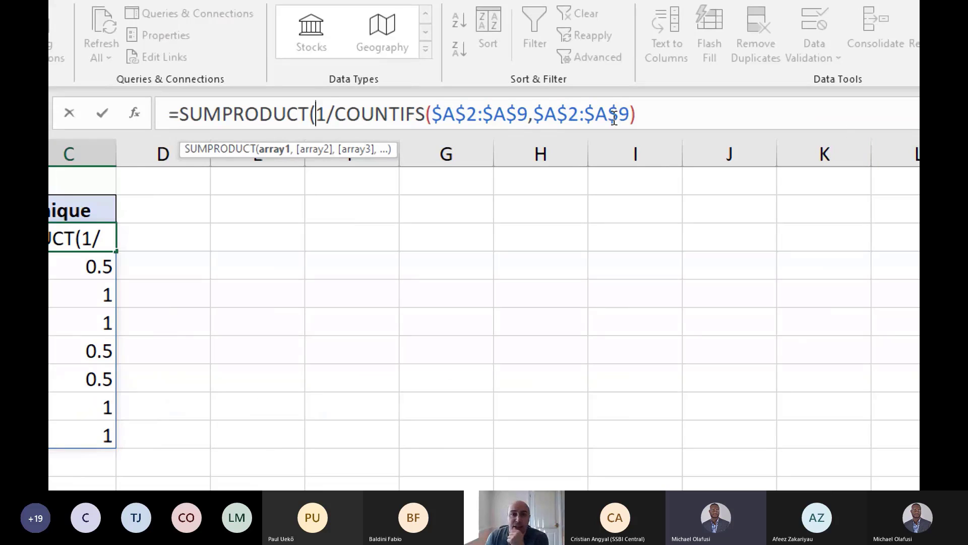
pyautogui.click(647, 110)
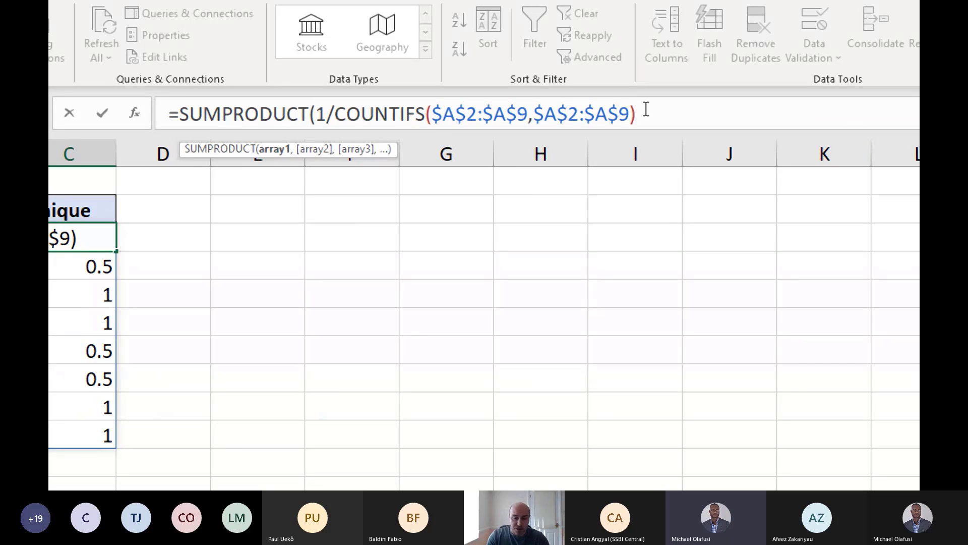
pyautogui.write(')')
pyautogui.press('Return')
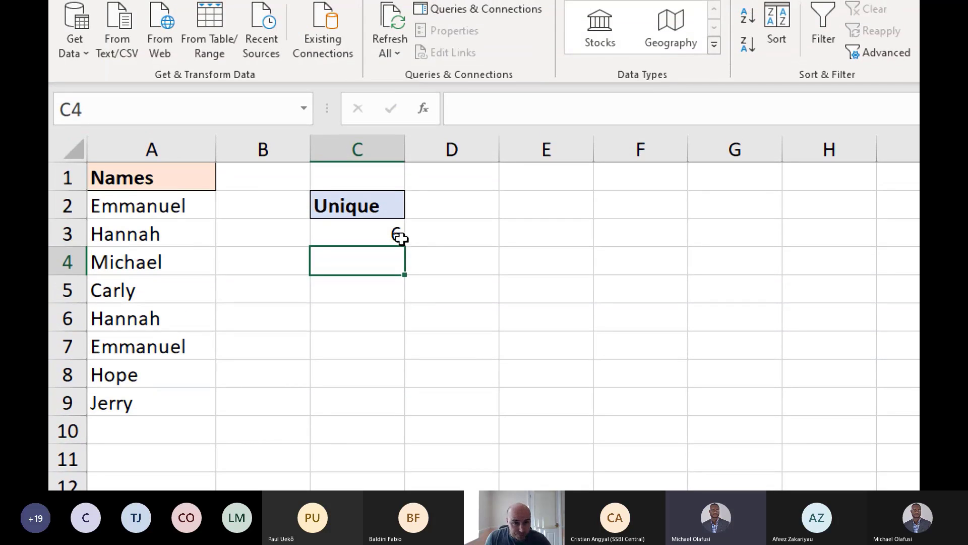
pyautogui.click(399, 233)
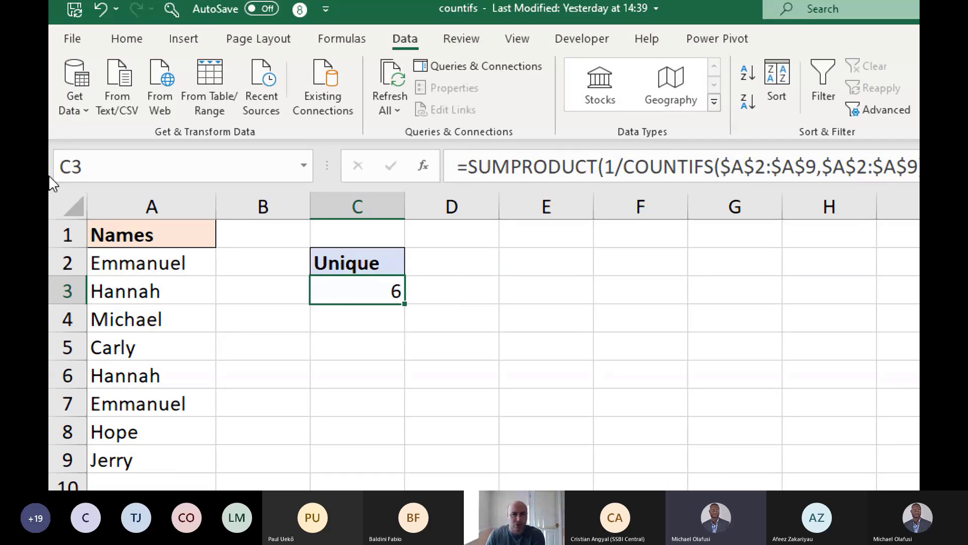
pyautogui.click(306, 321)
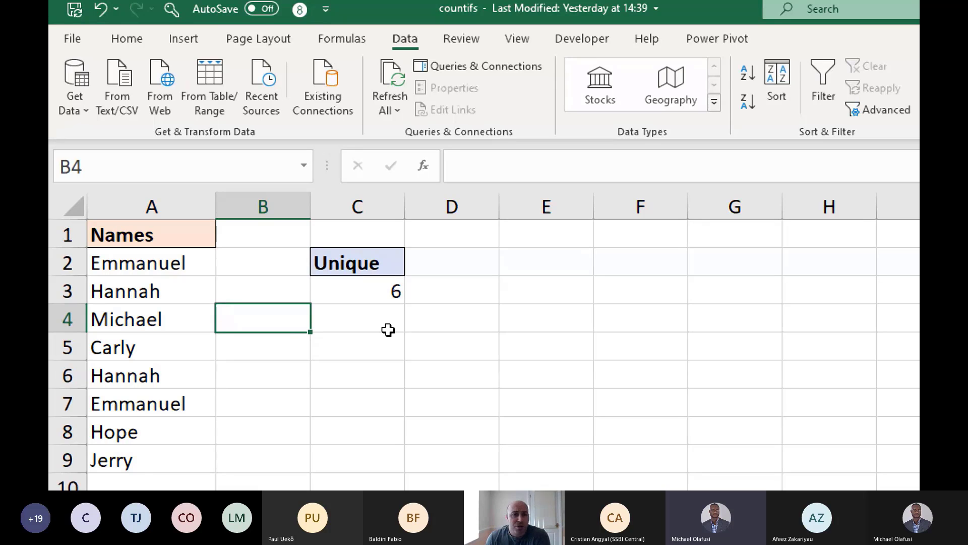
pyautogui.click(392, 292)
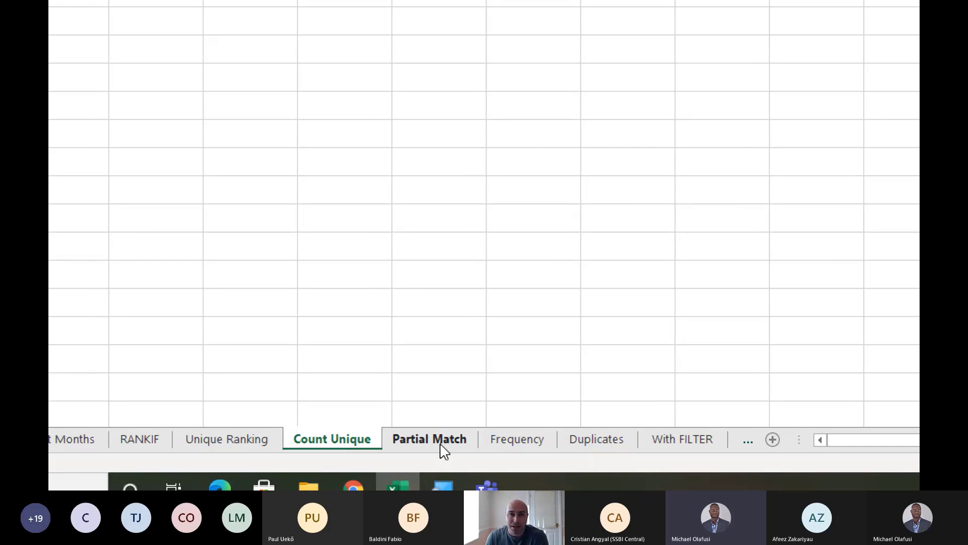
# Go to the Partial Match sheet and examine the region choices in D3 and the Region entries in column A
pyautogui.click(430, 440)
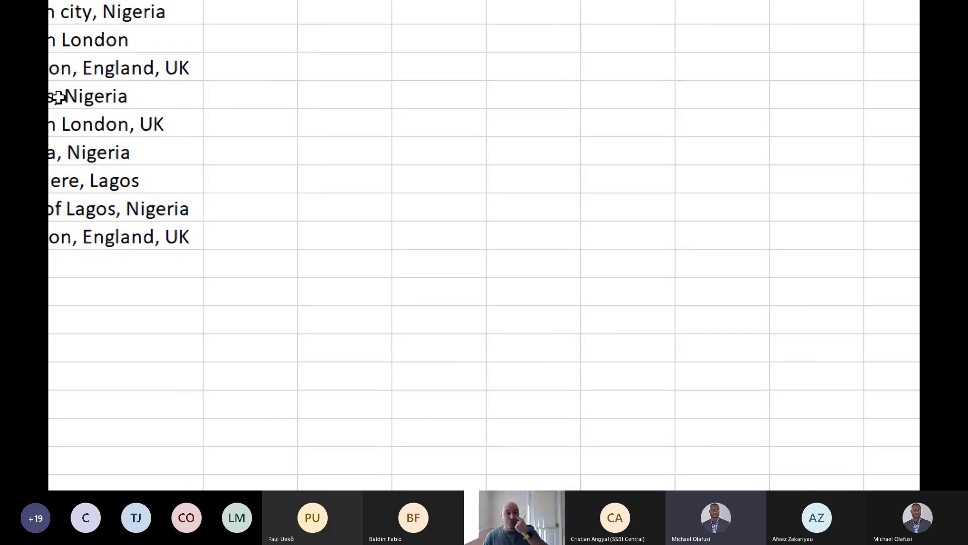
pyautogui.click(625, 104)
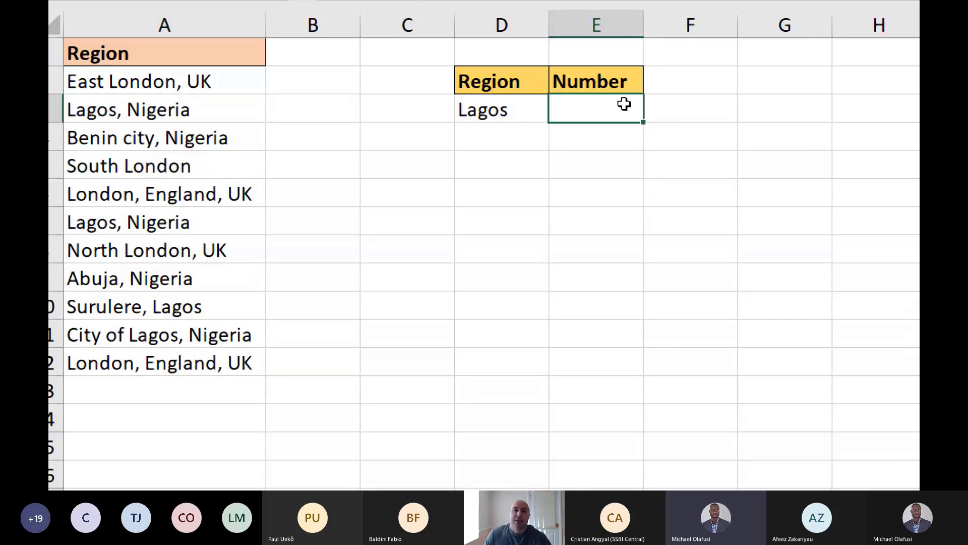
pyautogui.click(544, 111)
pyautogui.click(558, 113)
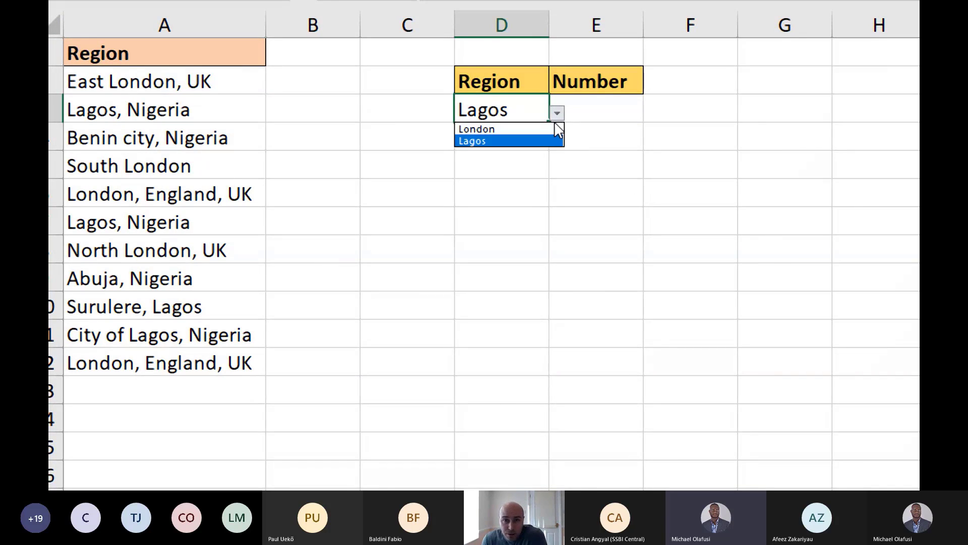
pyautogui.click(618, 110)
pyautogui.click(618, 110)
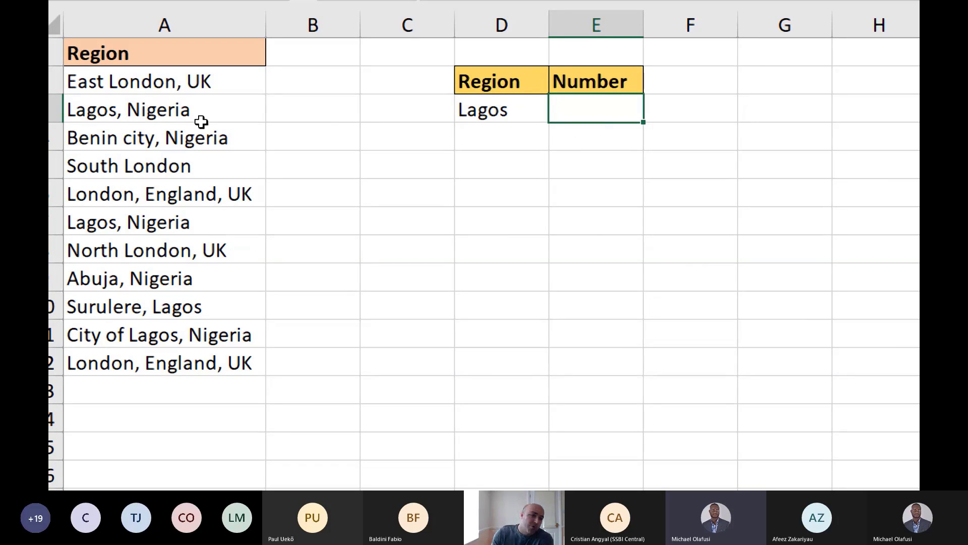
pyautogui.click(134, 110)
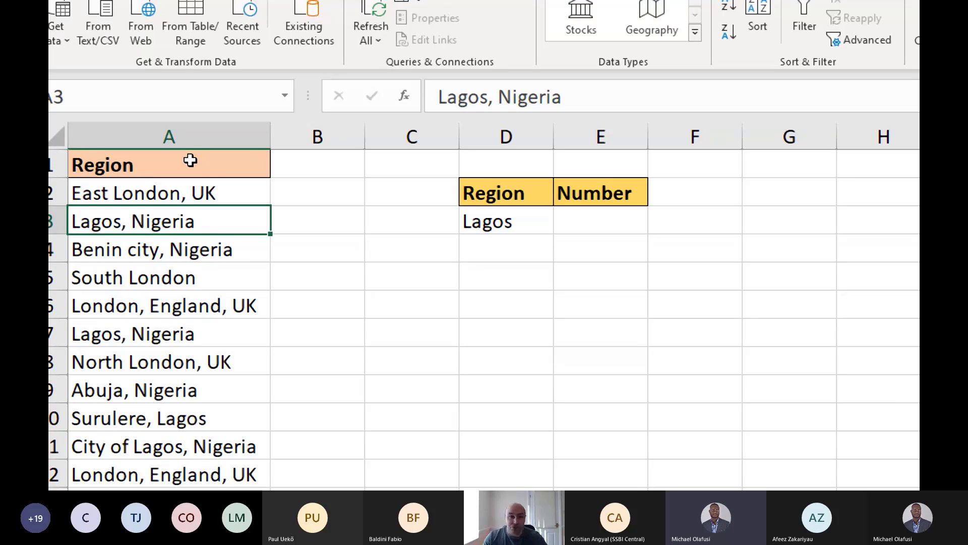
# Start a COUNTIFS formula in E3 with A2:A12, the Region entries, as the first criteria range
pyautogui.click(529, 211)
pyautogui.click(579, 227)
pyautogui.write('=cou')
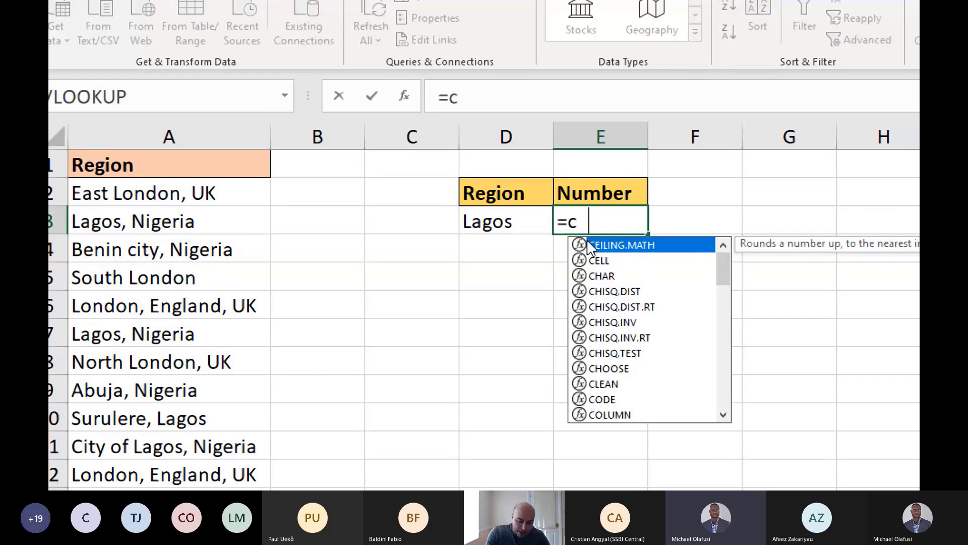
pyautogui.press('Down')
pyautogui.press('Down')
pyautogui.press('Down')
pyautogui.press('Down')
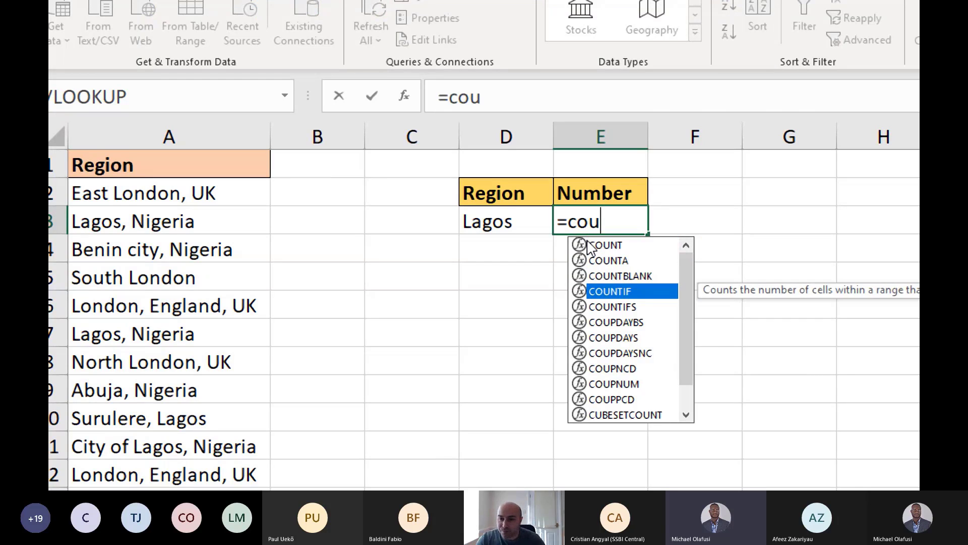
pyautogui.press('Tab')
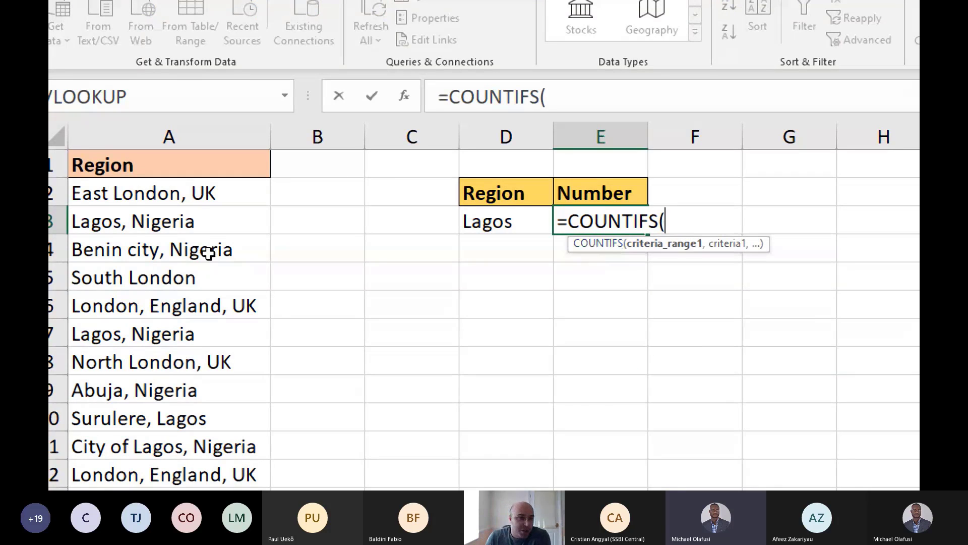
pyautogui.moveTo(189, 201); pyautogui.dragTo(190, 474)
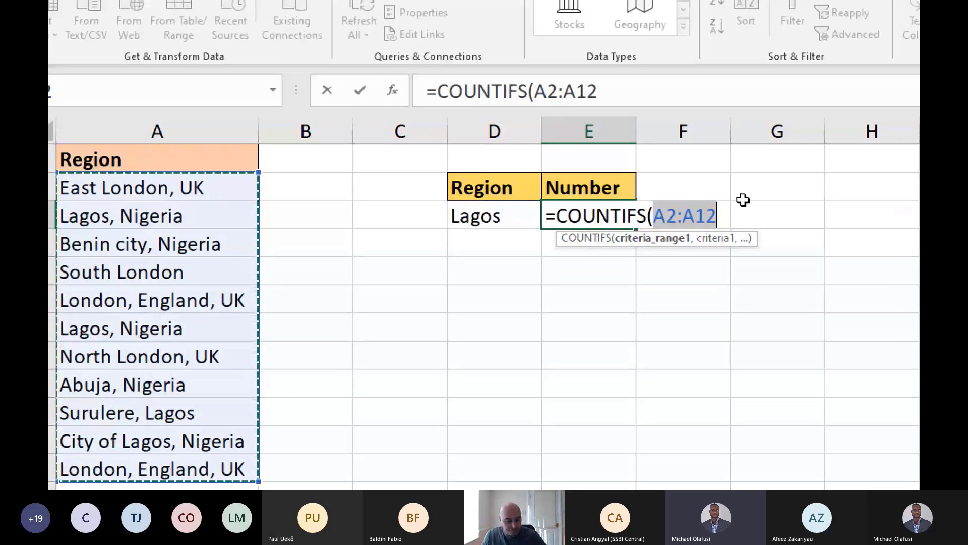
# Begin the first criterion of the E3 formula with a leading wildcard, extending it to =COUNTIFS(A2:A12,"*"&
pyautogui.click(721, 218)
pyautogui.write(',')
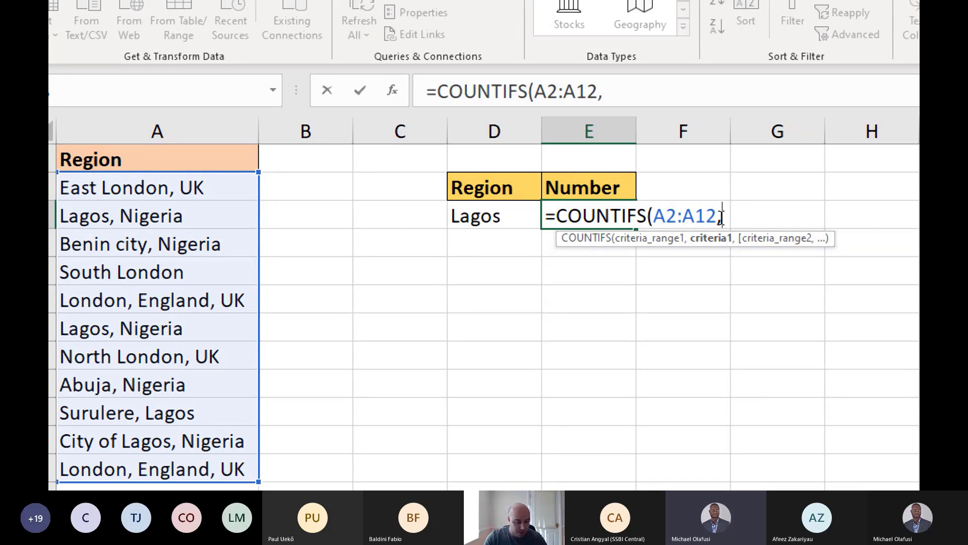
pyautogui.write('"*"')
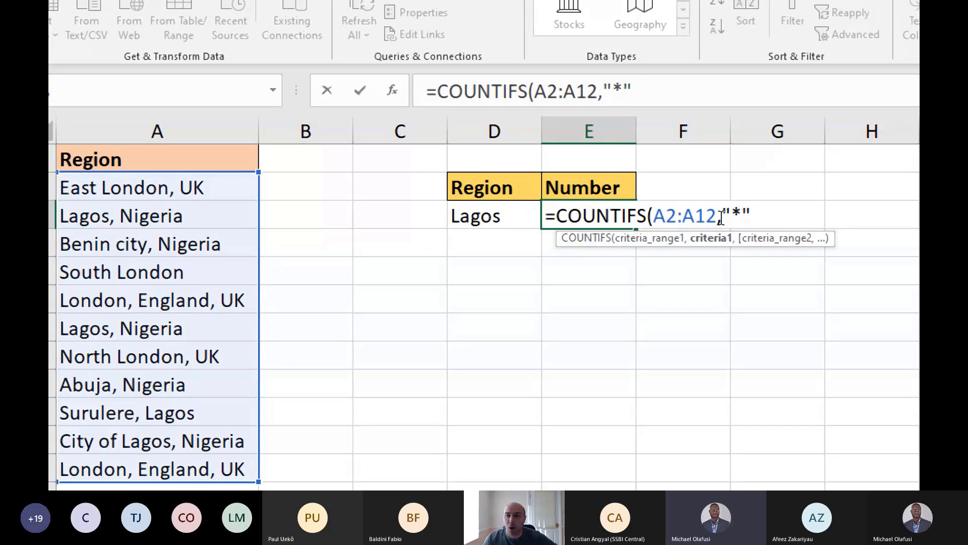
pyautogui.write('&')
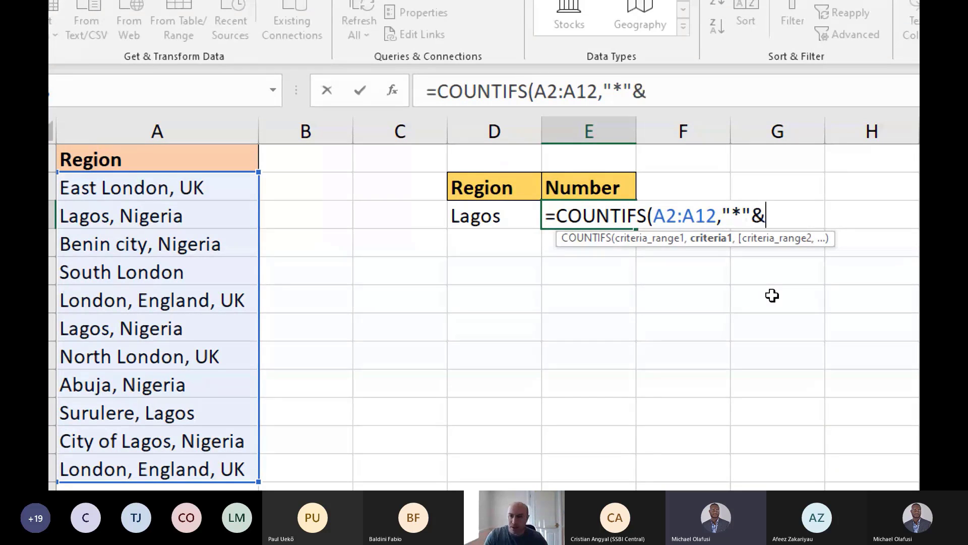
# Complete the COUNTIFS formula in E3 with the partial-match criterion "*"&D3&"*" and enter it
pyautogui.click(484, 216)
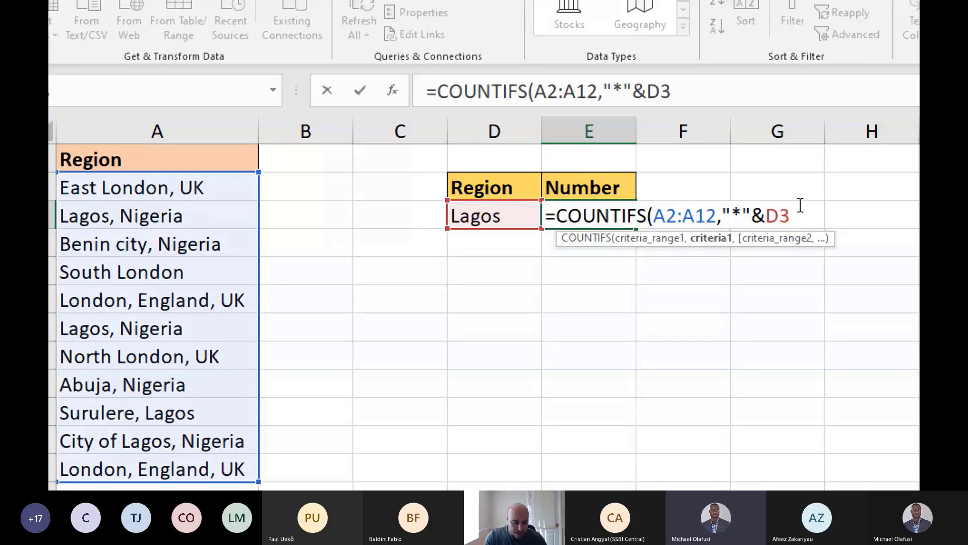
pyautogui.write('&"&')
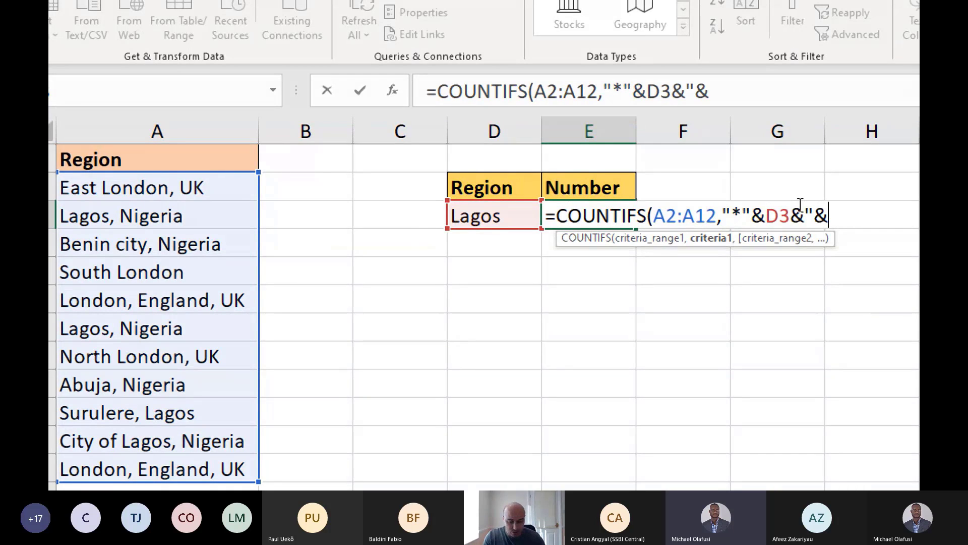
pyautogui.press('BackSpace')
pyautogui.write('*"')
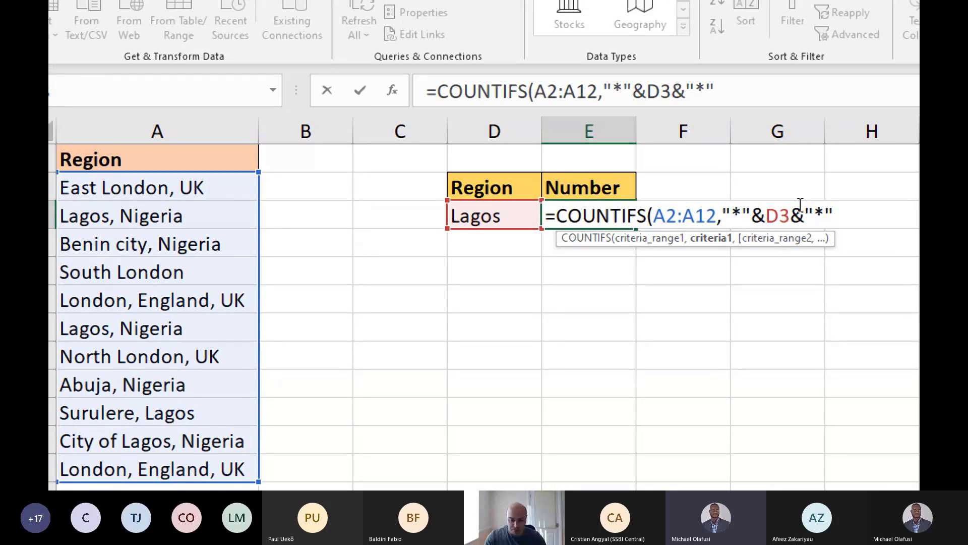
pyautogui.write(')')
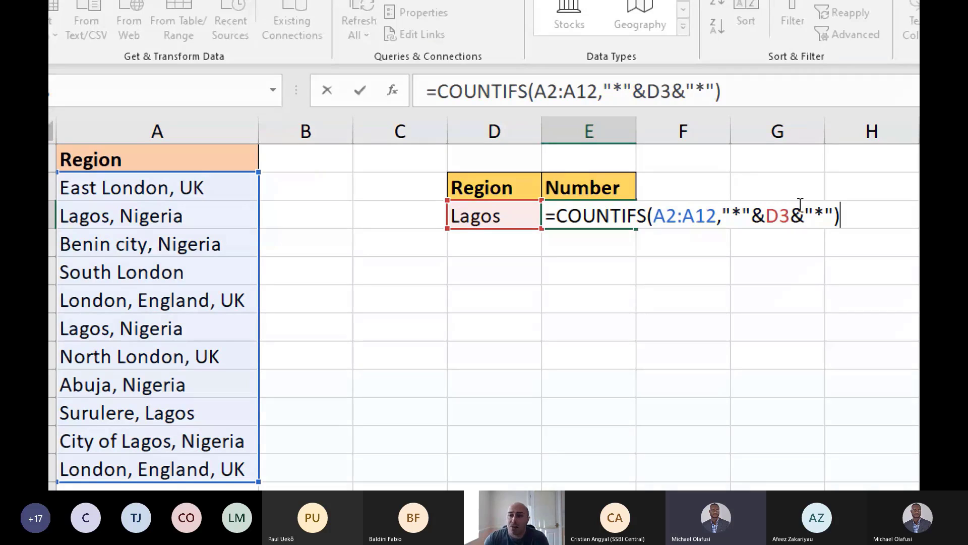
pyautogui.press('Return')
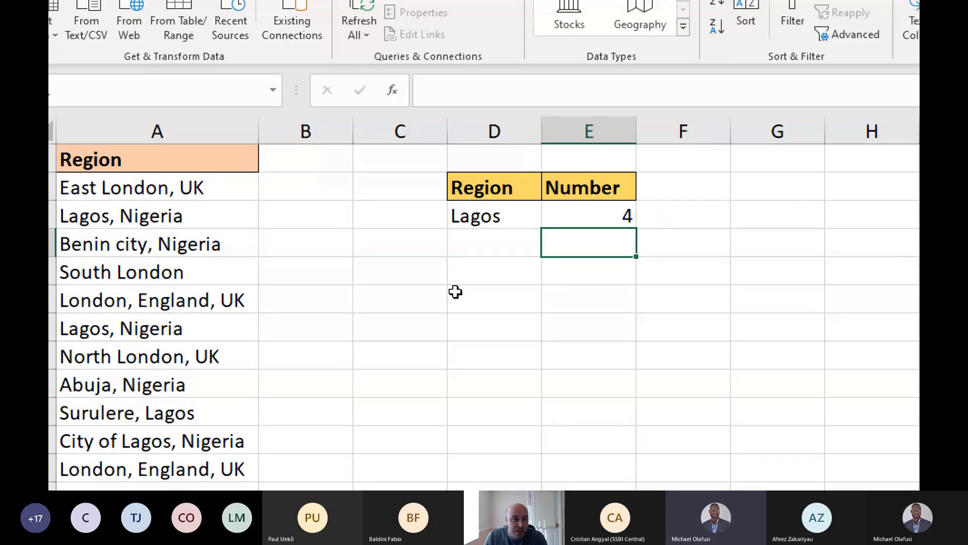
# Test the partial-match count by switching the region in D3 to London and back to Lagos
pyautogui.click(492, 218)
pyautogui.click(550, 218)
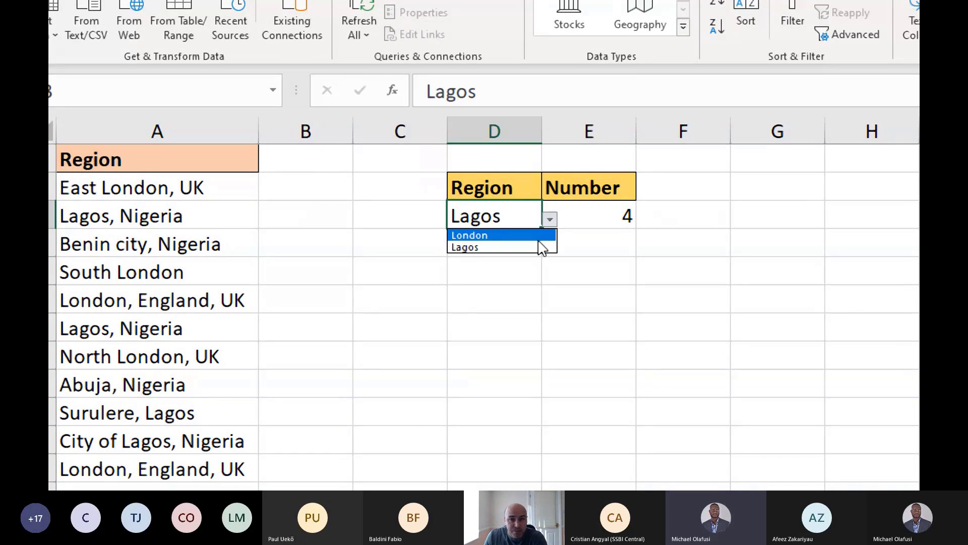
pyautogui.click(535, 234)
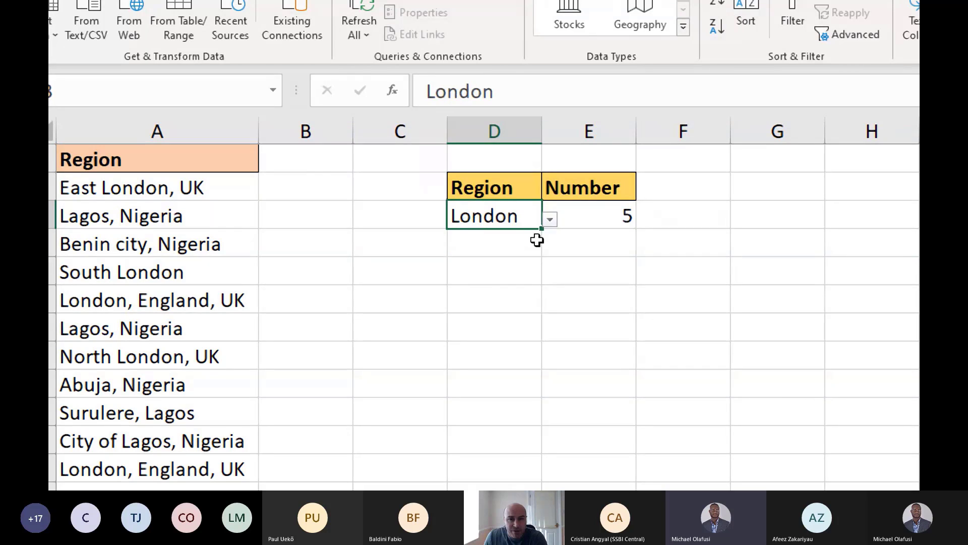
pyautogui.click(550, 220)
pyautogui.click(540, 246)
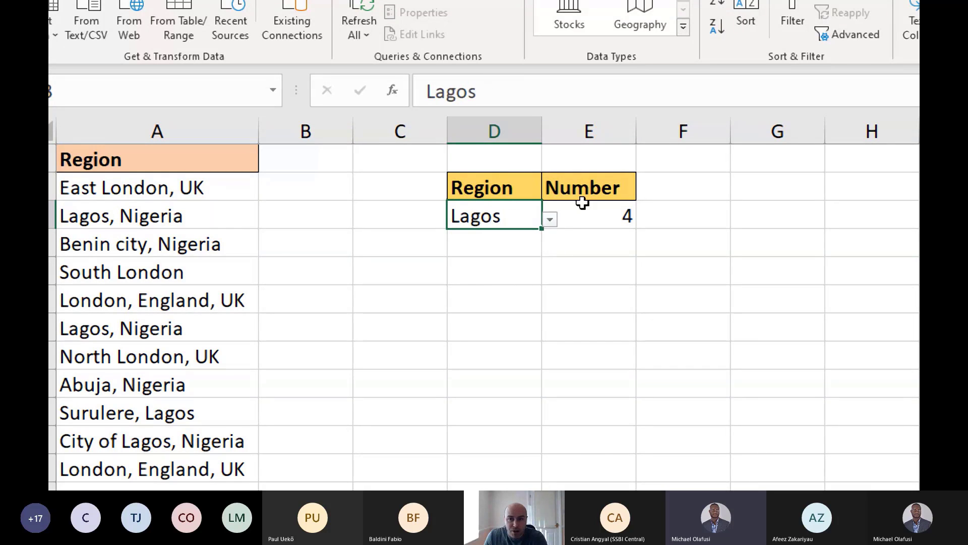
pyautogui.click(588, 211)
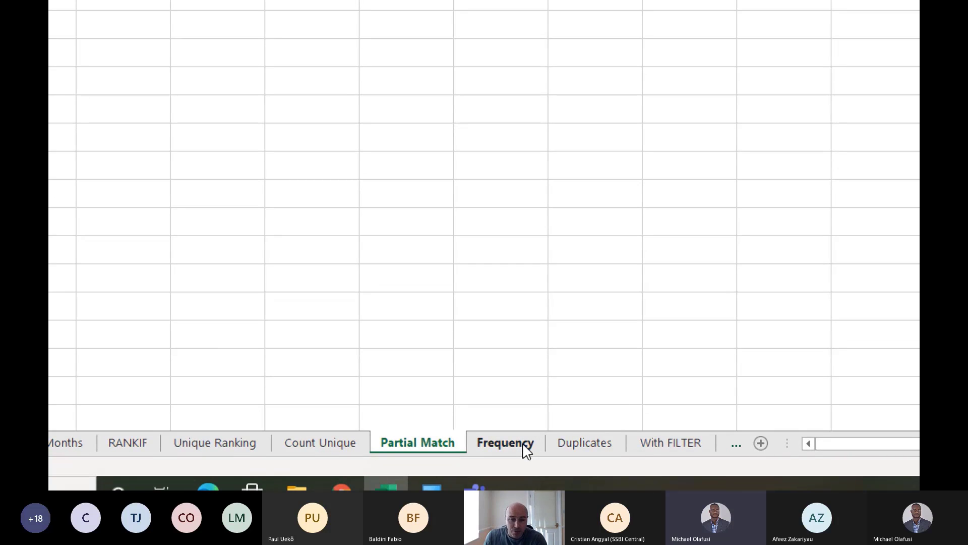
# Open the Frequency sheet and examine the Bin and Count table in D2:E6
pyautogui.click(524, 446)
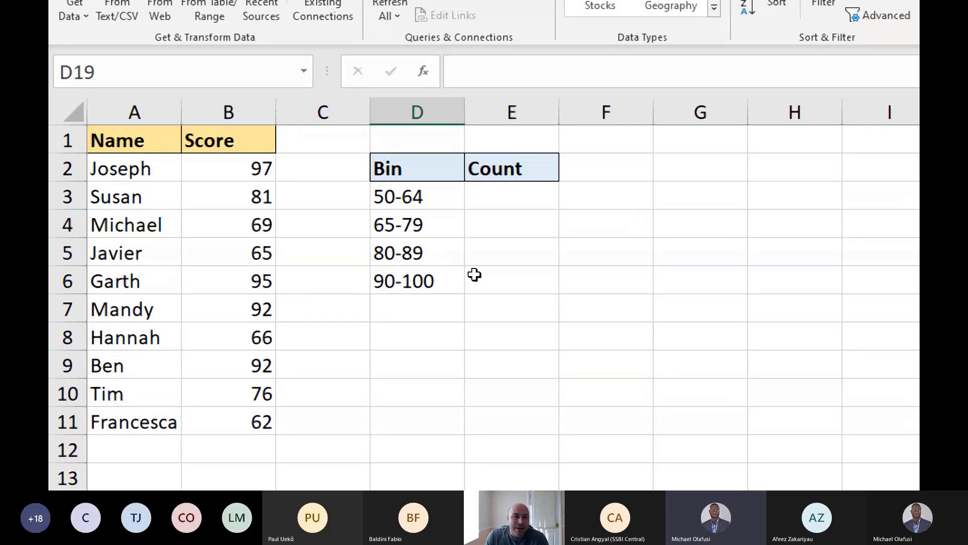
pyautogui.moveTo(449, 168); pyautogui.dragTo(506, 276)
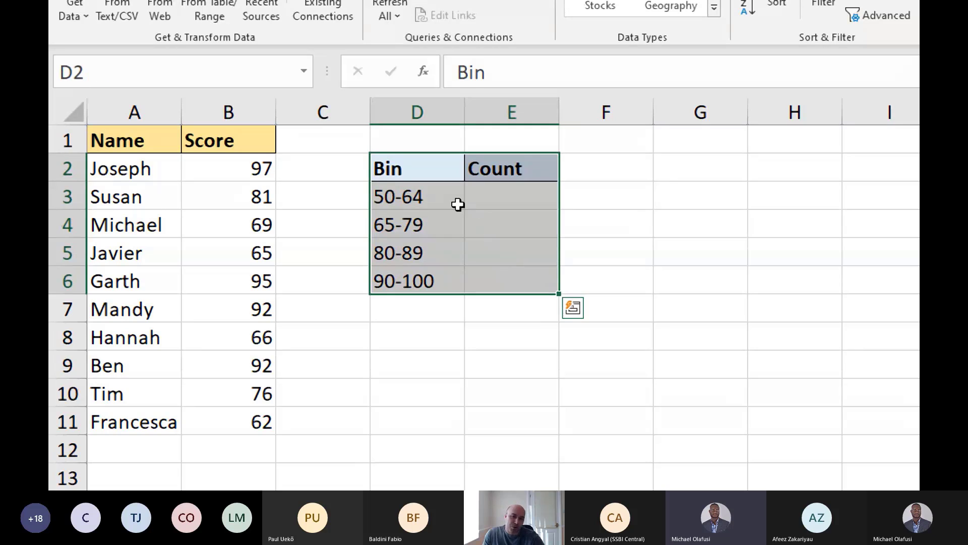
pyautogui.moveTo(457, 204); pyautogui.dragTo(449, 283)
pyautogui.click(504, 280)
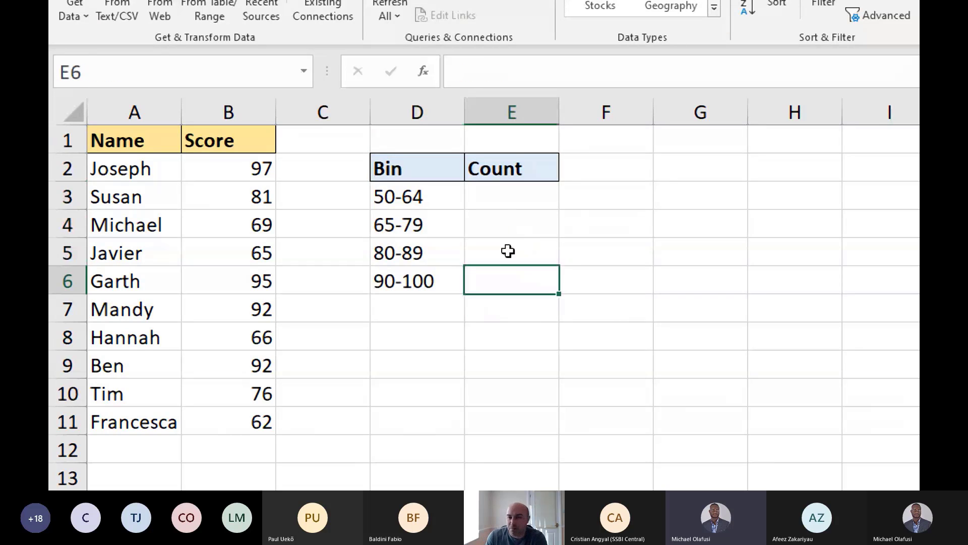
pyautogui.click(539, 196)
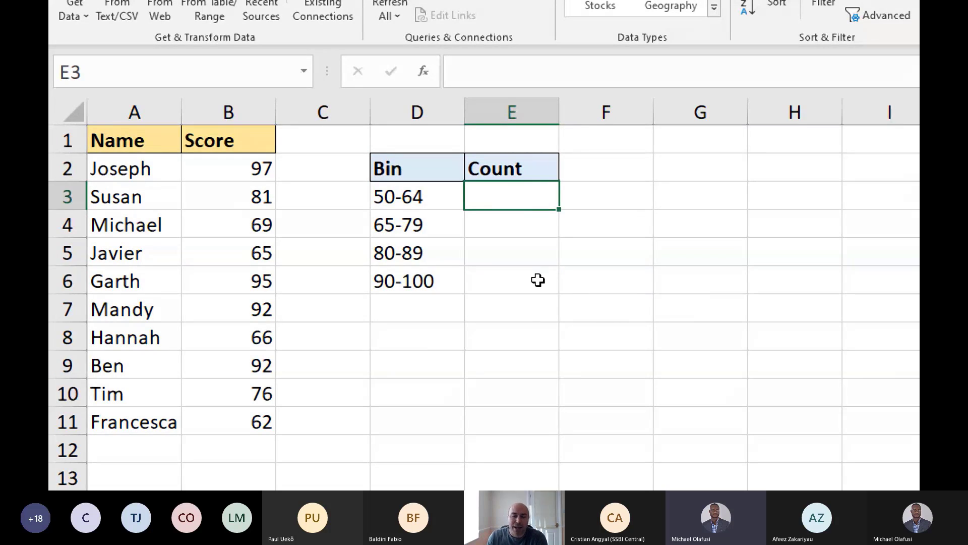
pyautogui.click(581, 283)
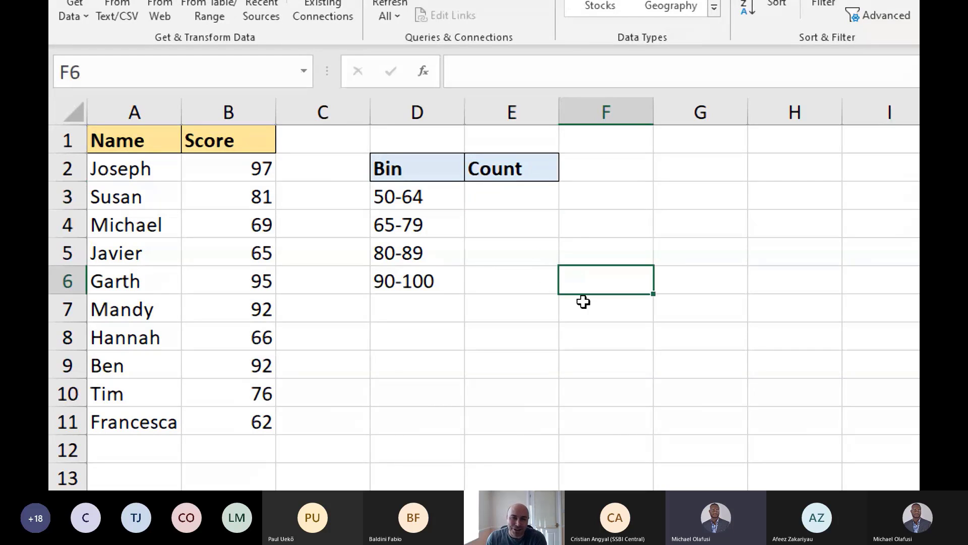
pyautogui.click(585, 315)
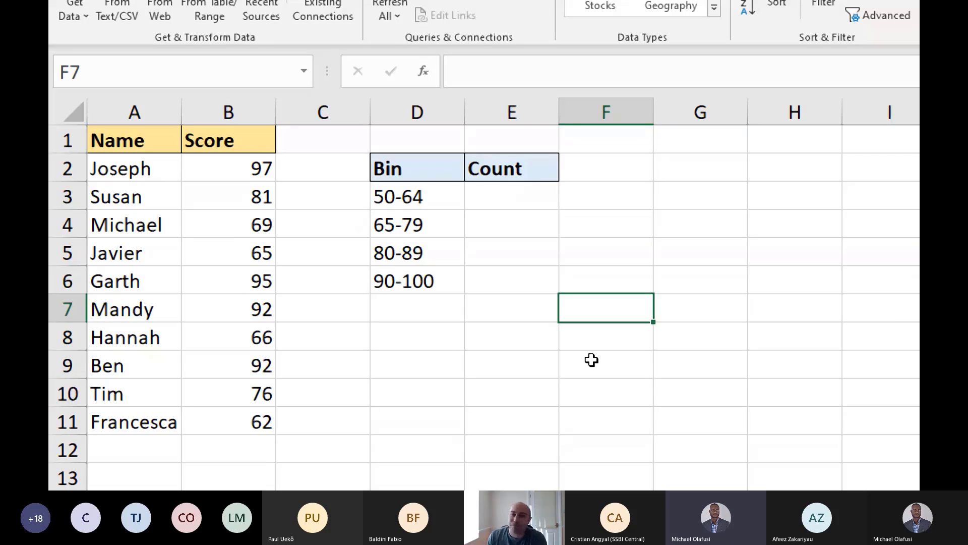
pyautogui.click(636, 277)
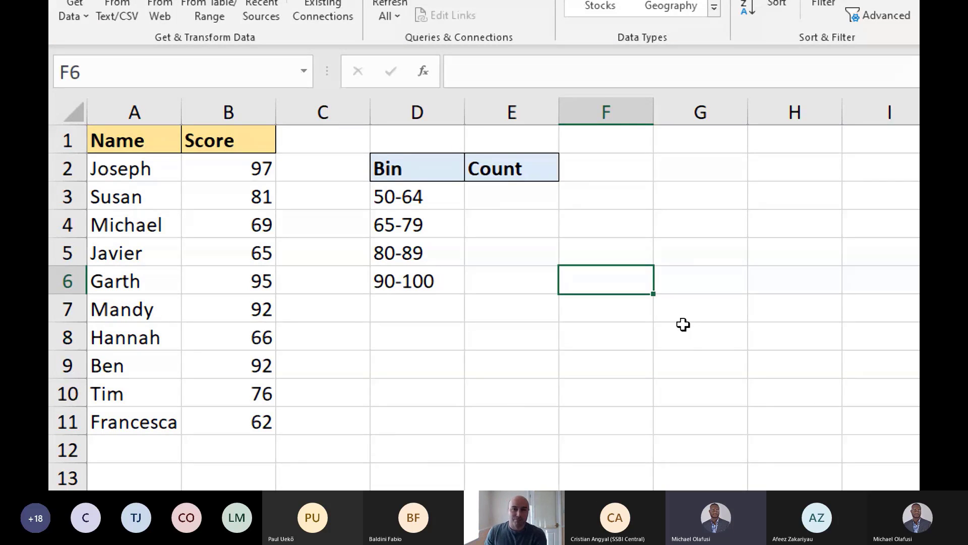
pyautogui.click(668, 352)
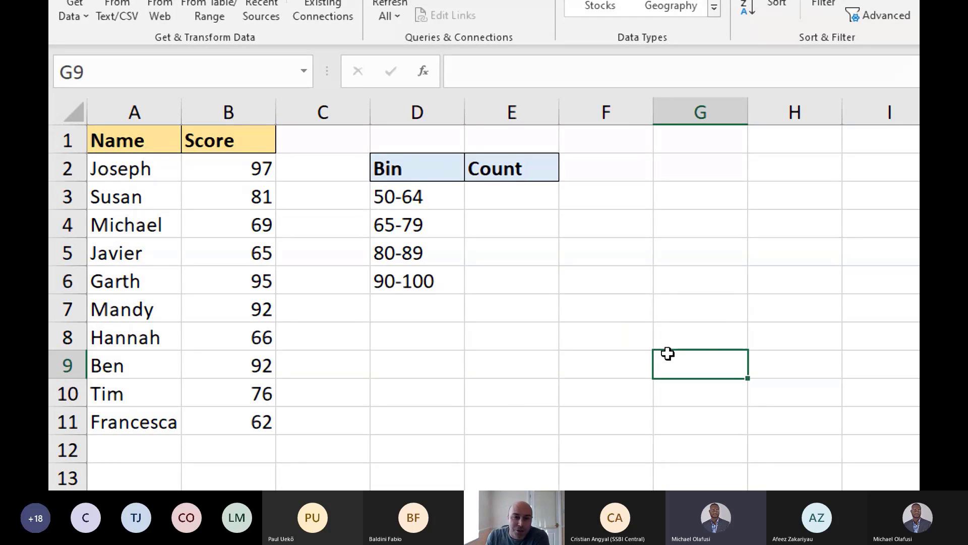
pyautogui.click(604, 192)
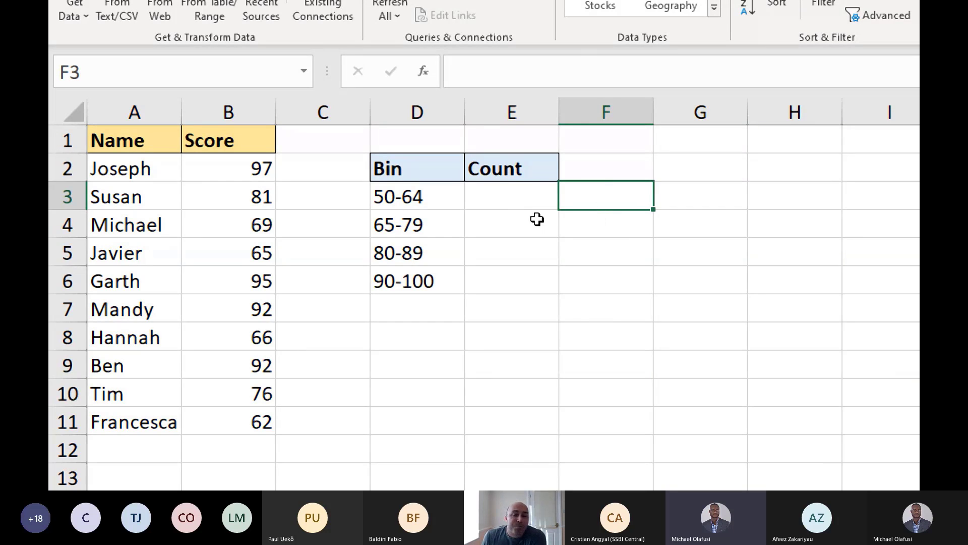
pyautogui.moveTo(527, 198); pyautogui.dragTo(519, 284)
pyautogui.click(506, 325)
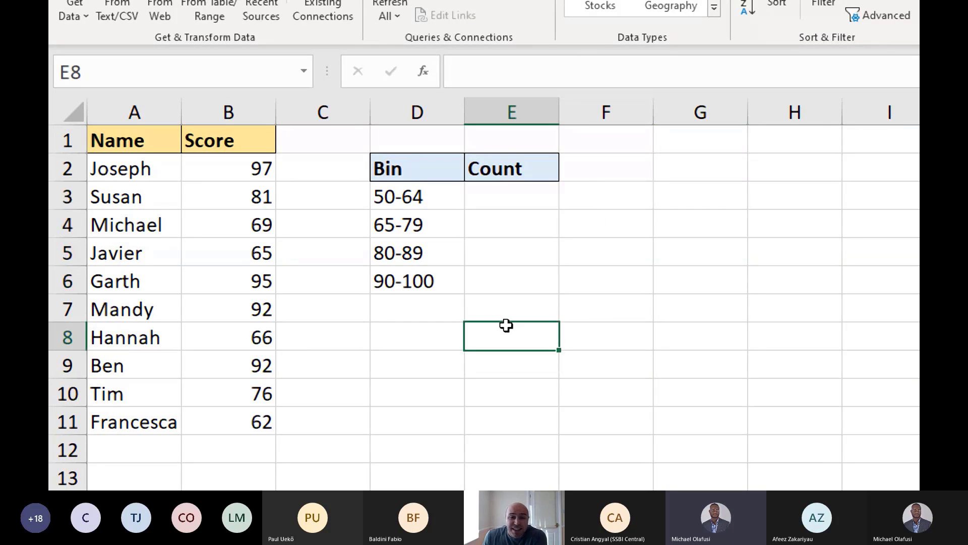
pyautogui.click(408, 206)
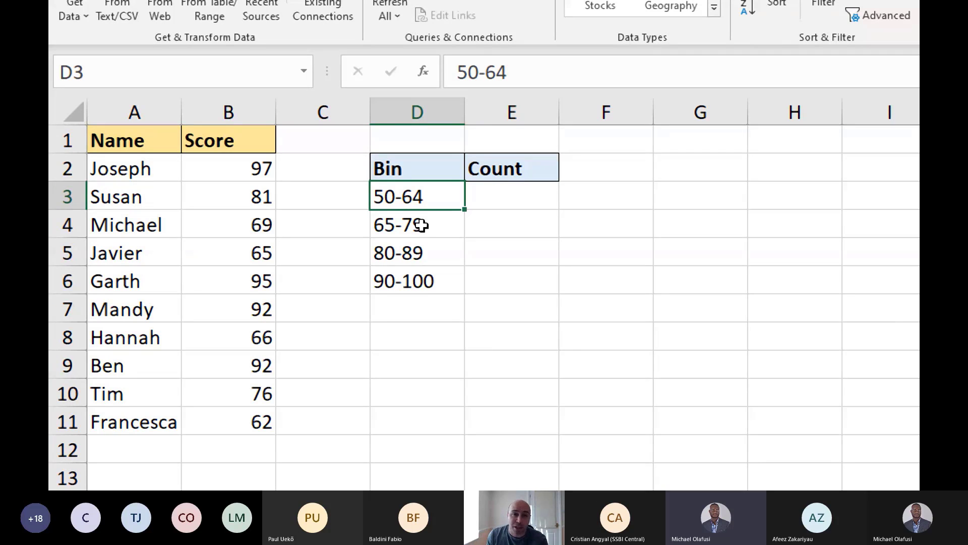
# Start a COUNTIFS formula in E3 with the scores $B$2:$B$11 as an absolute first criteria range
pyautogui.click(518, 192)
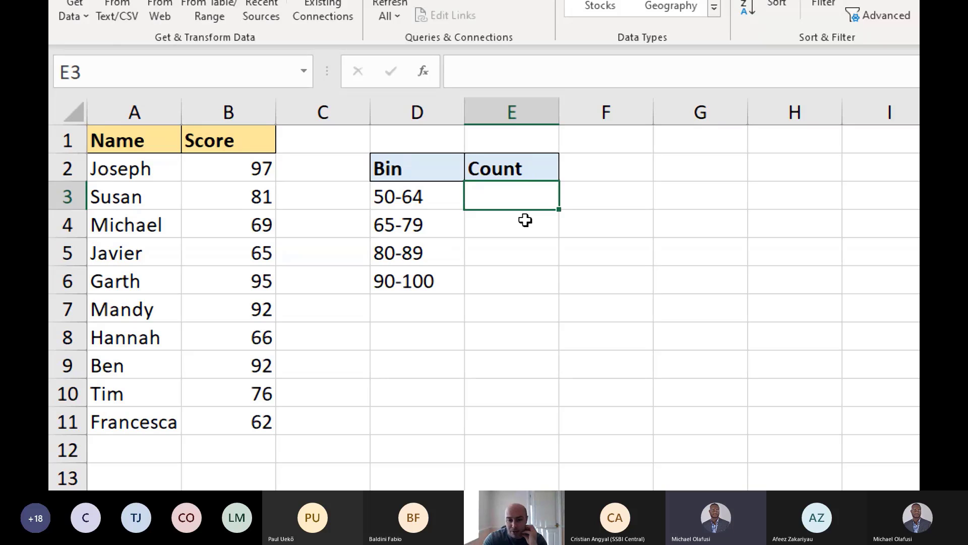
pyautogui.write('=co')
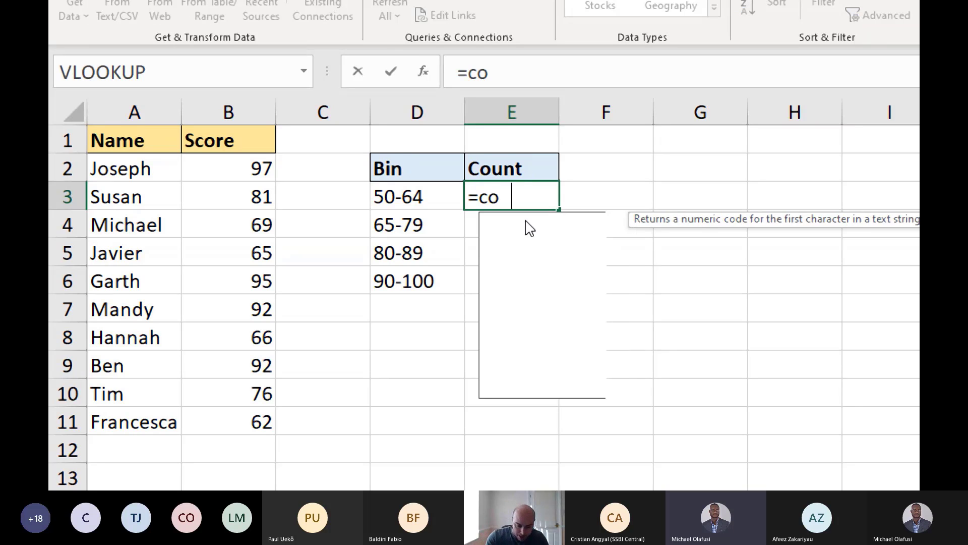
pyautogui.write('untifs')
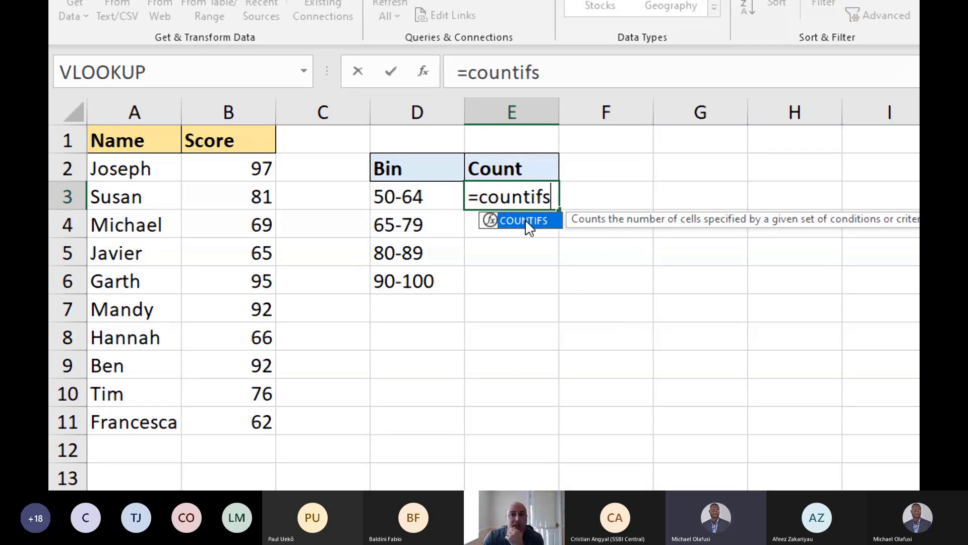
pyautogui.write('(')
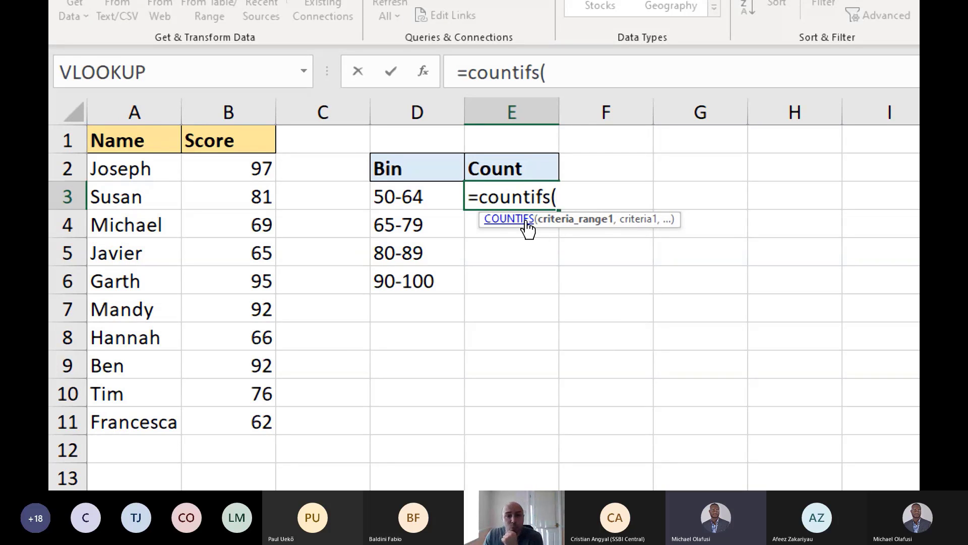
pyautogui.moveTo(219, 167); pyautogui.dragTo(224, 426)
pyautogui.press('F4')
pyautogui.write(',')
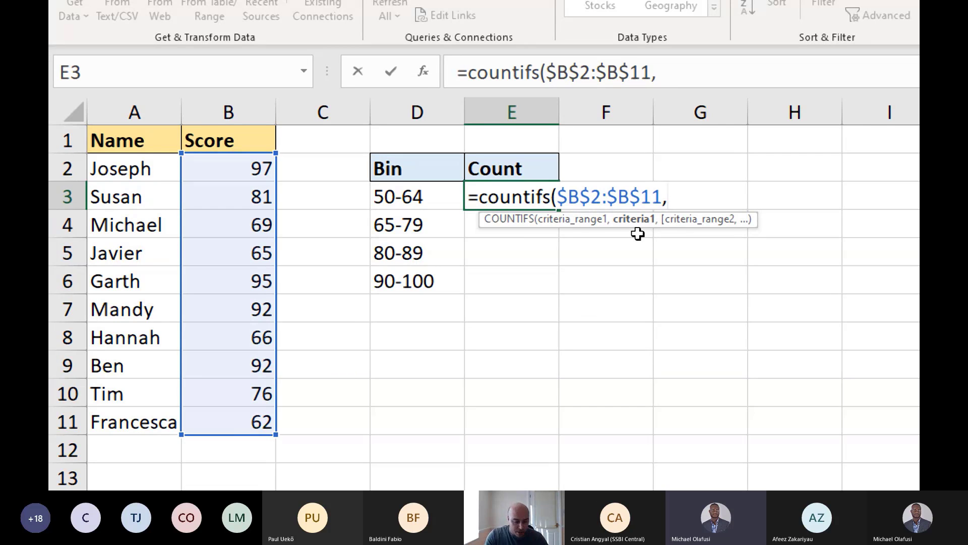
# Add the lower-limit criterion ">="&LEFT(D3,2) to the COUNTIFS formula for the first bin
pyautogui.write('">="')
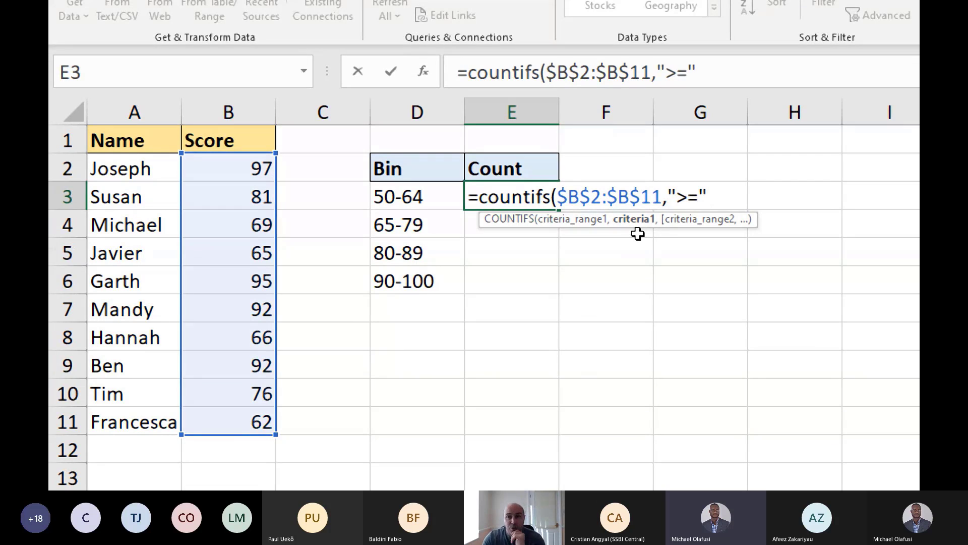
pyautogui.write('&')
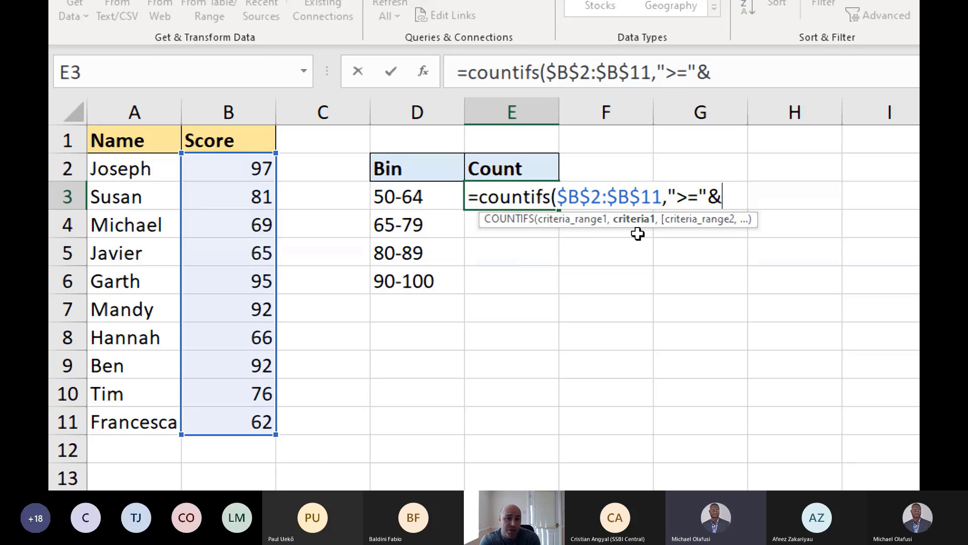
pyautogui.write('le')
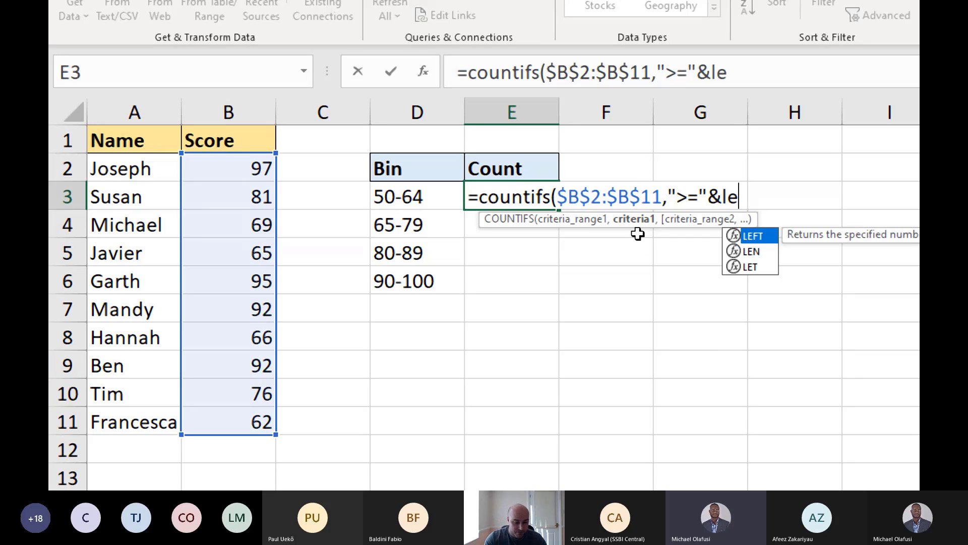
pyautogui.write('ft(')
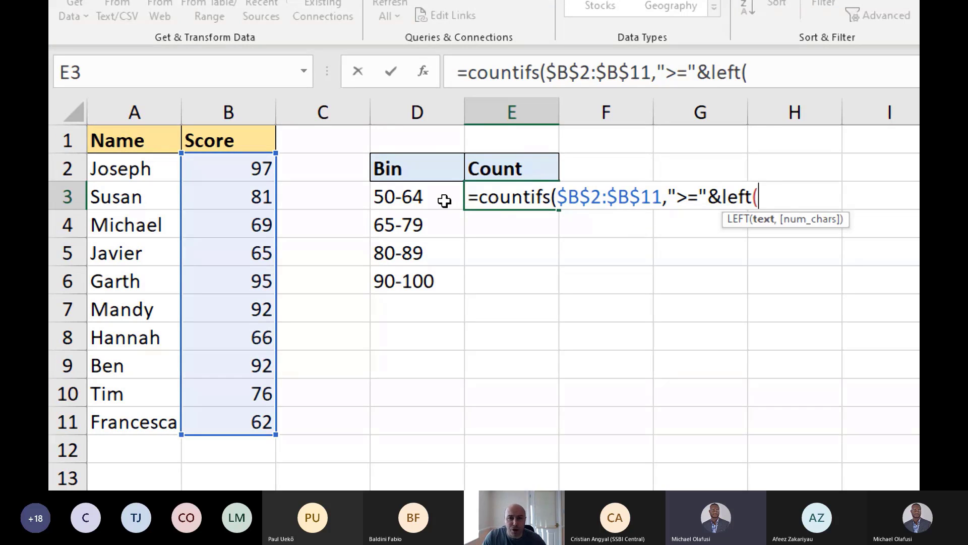
pyautogui.click(444, 201)
pyautogui.write(',2')
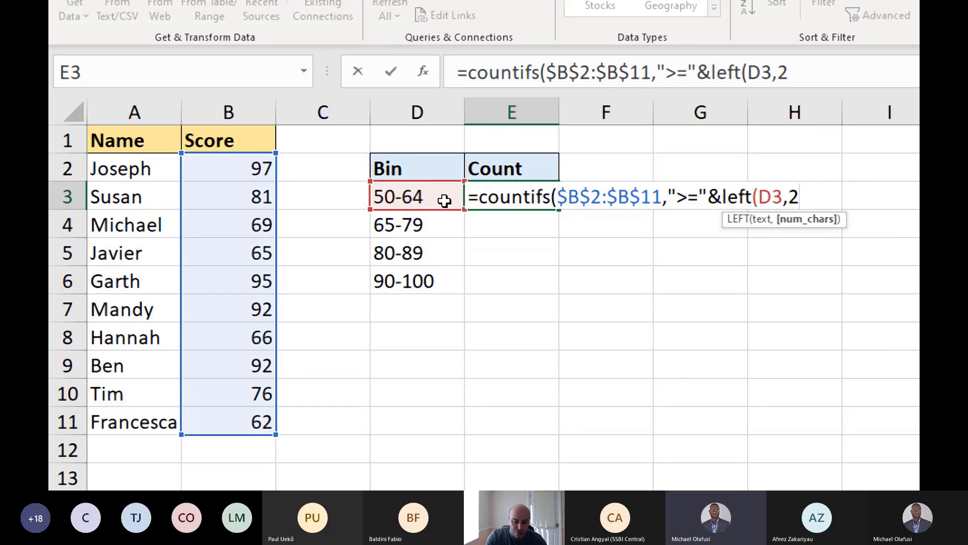
pyautogui.write(')')
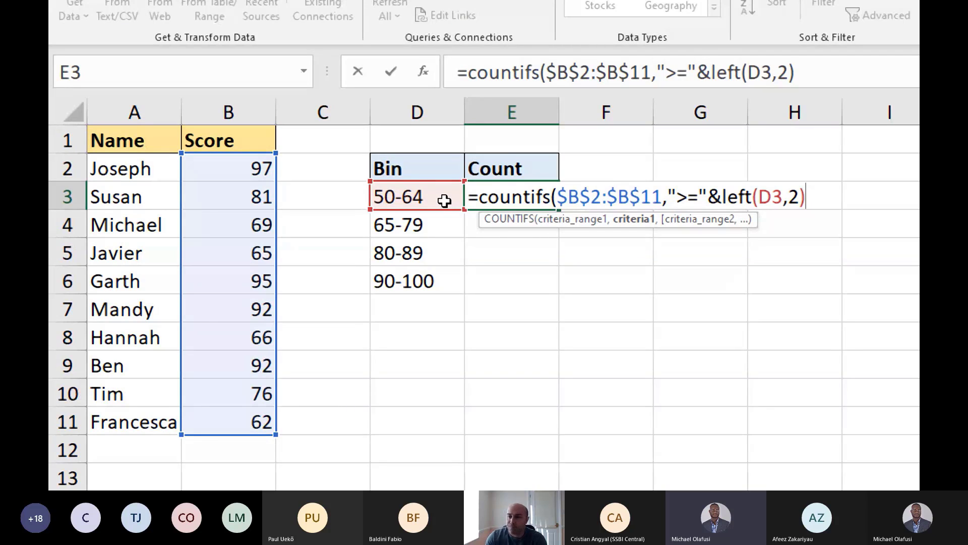
pyautogui.moveTo(724, 200); pyautogui.dragTo(813, 201)
pyautogui.click(814, 201)
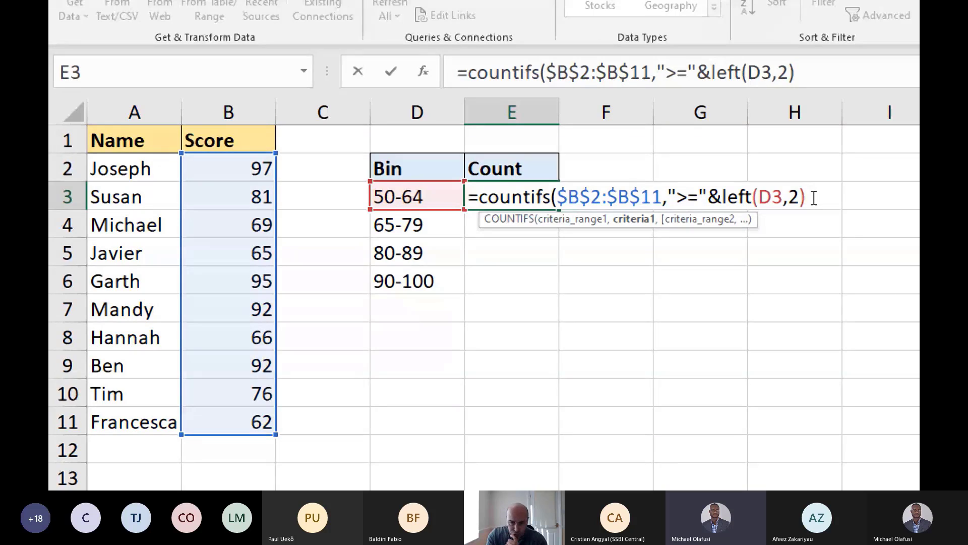
# Add the scores $B$2:$B$11 as an absolute second criteria range in the COUNTIFS formula in E3
pyautogui.write(',')
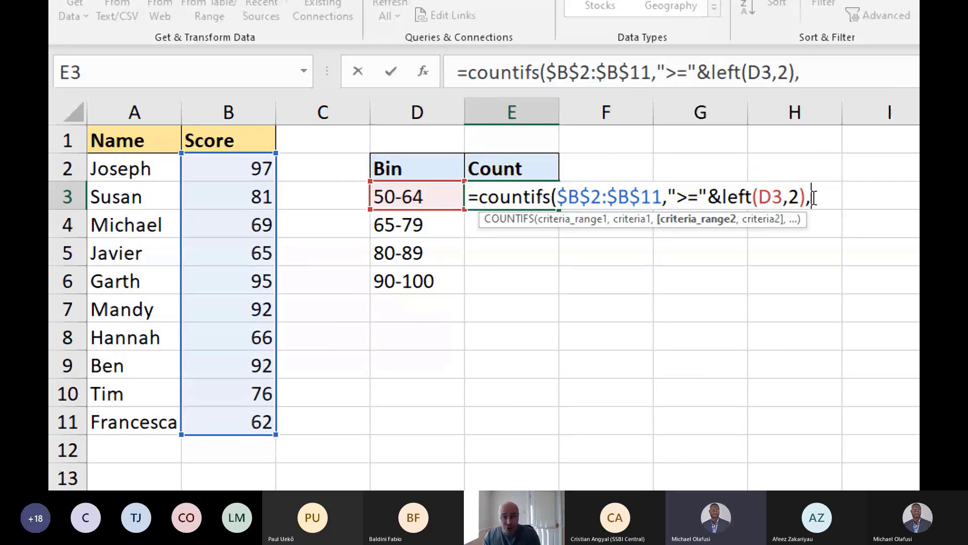
pyautogui.moveTo(209, 168); pyautogui.dragTo(215, 421)
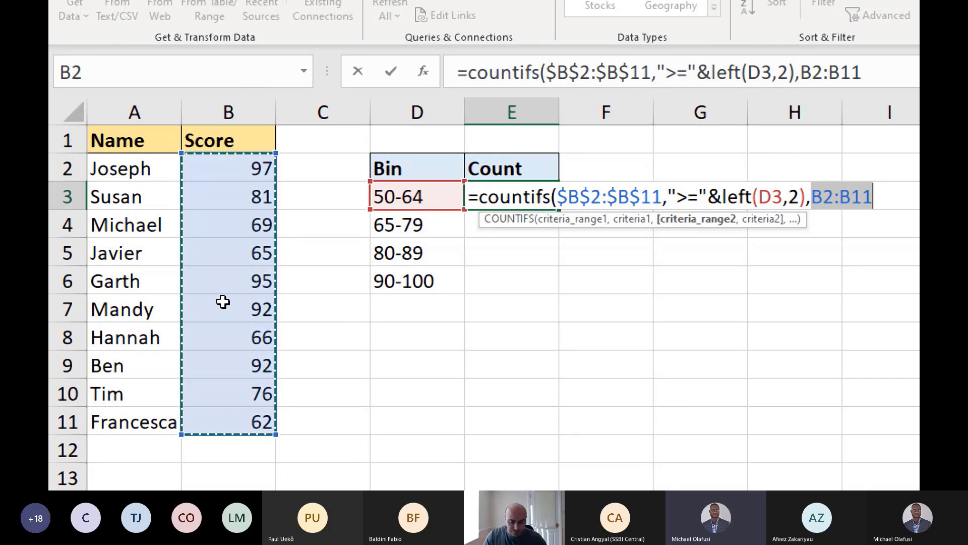
pyautogui.press('F4')
pyautogui.write(',"<="&right(')
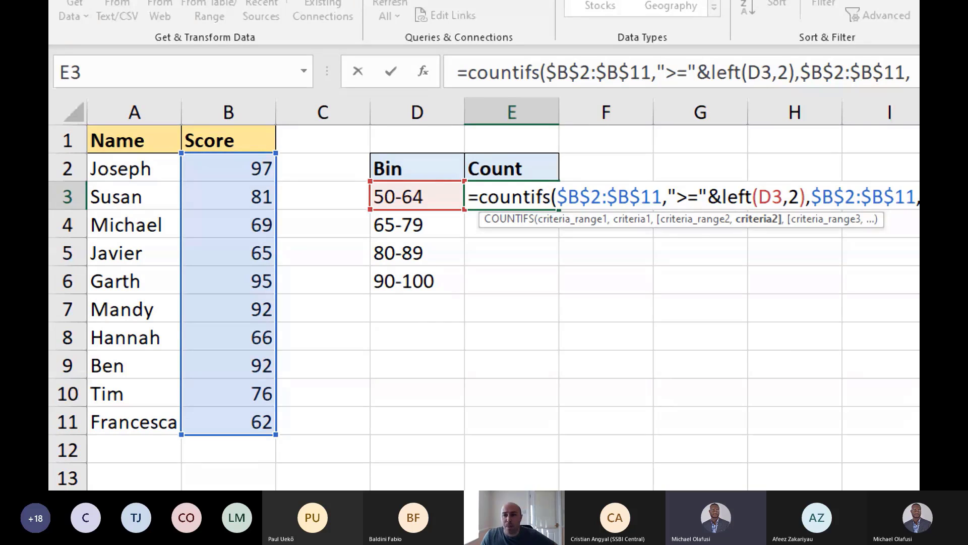
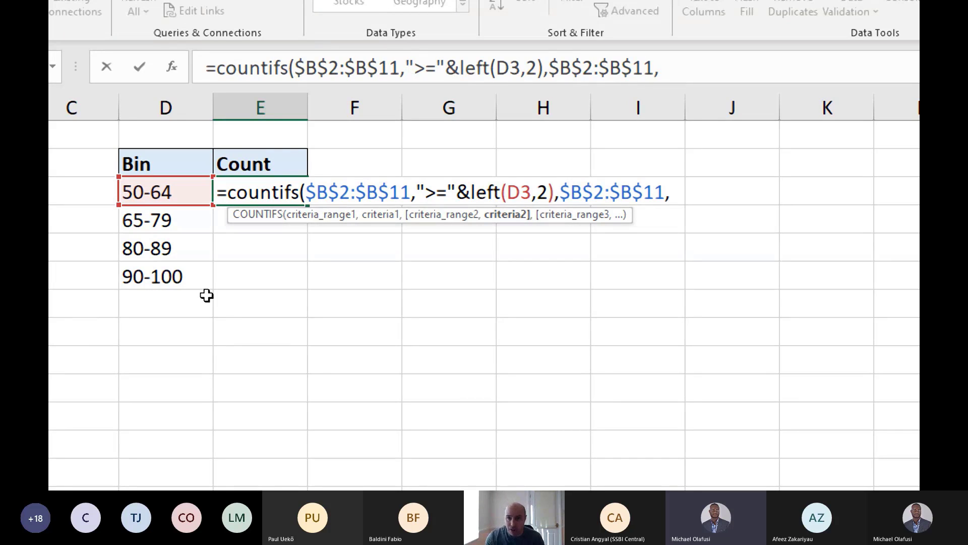
# Begin the upper-limit criterion with "<="& joined to a RIGHT function that reads the bin text in D3
pyautogui.write('"')
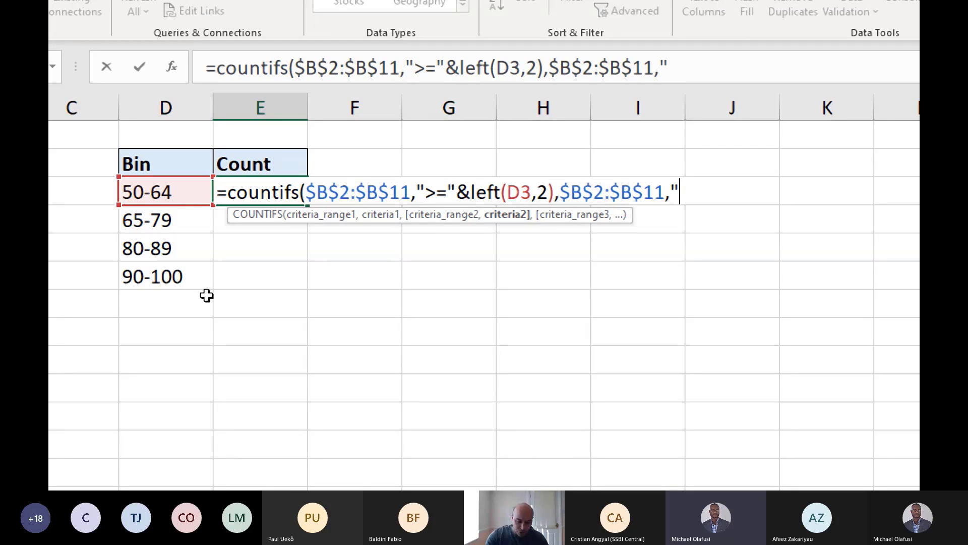
pyautogui.write('<="')
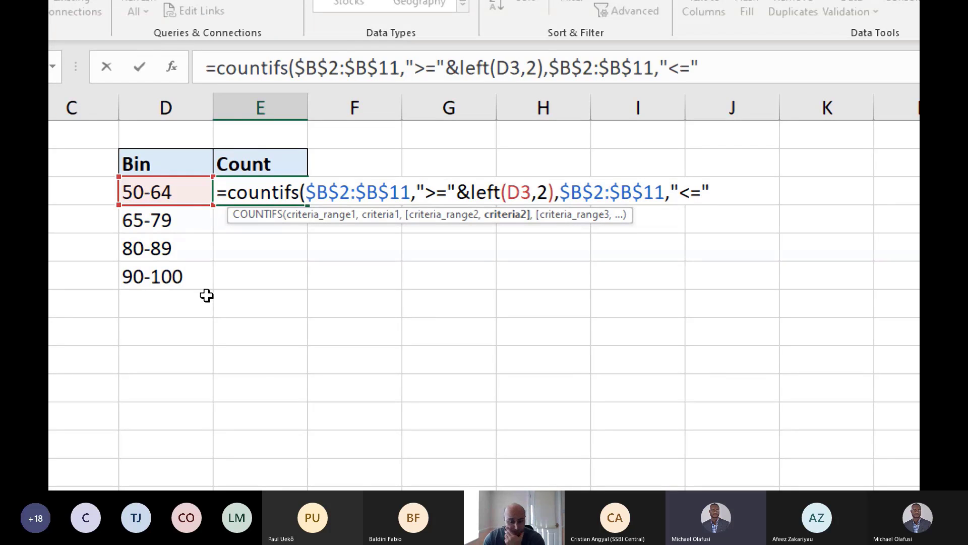
pyautogui.write('&')
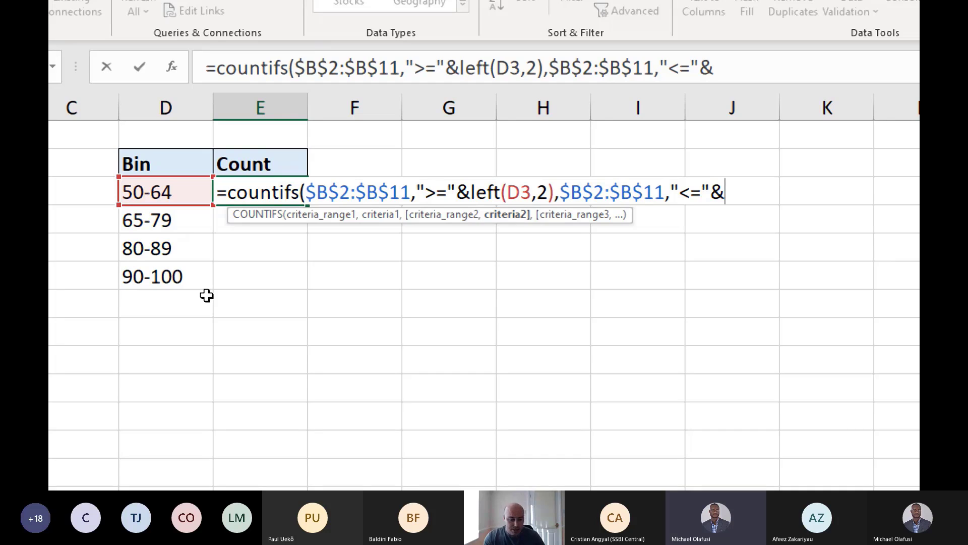
pyautogui.write('right(')
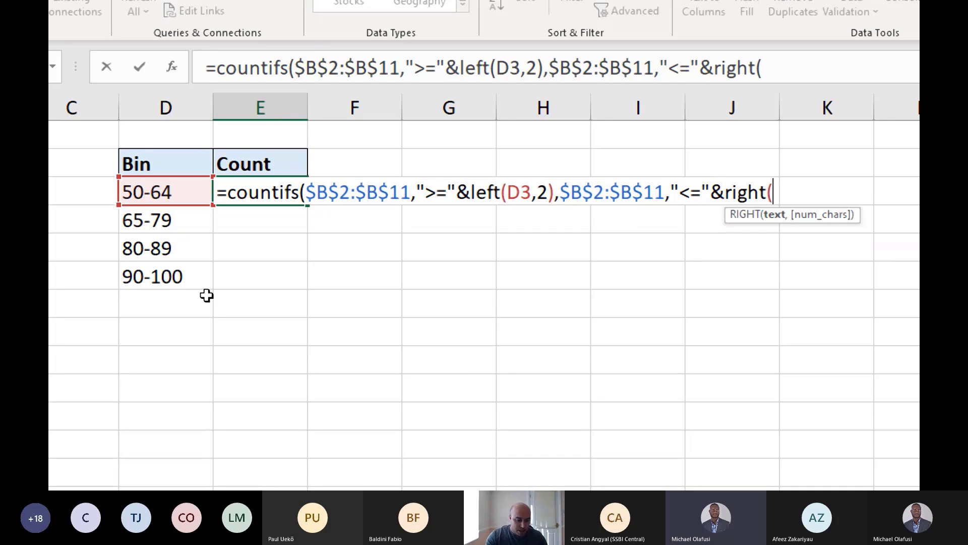
pyautogui.click(218, 203)
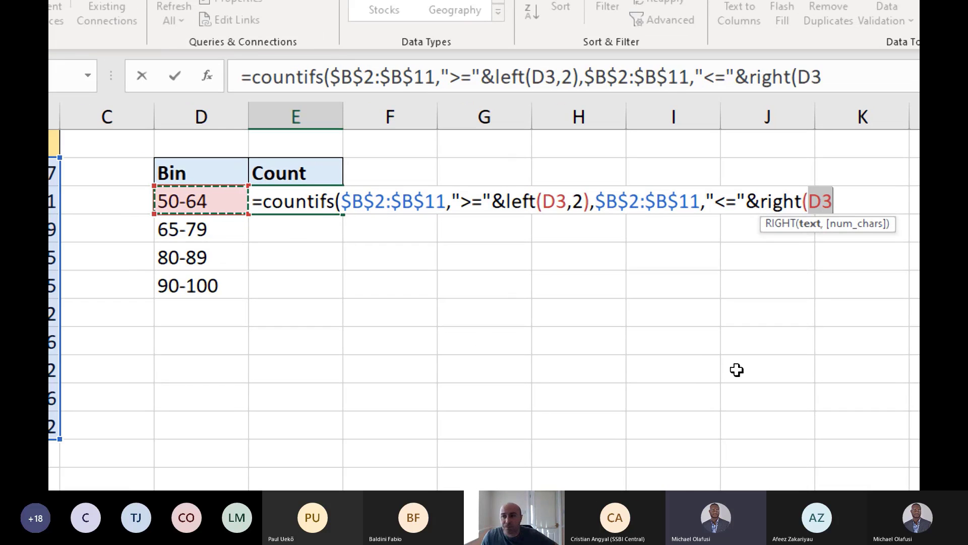
pyautogui.write(',')
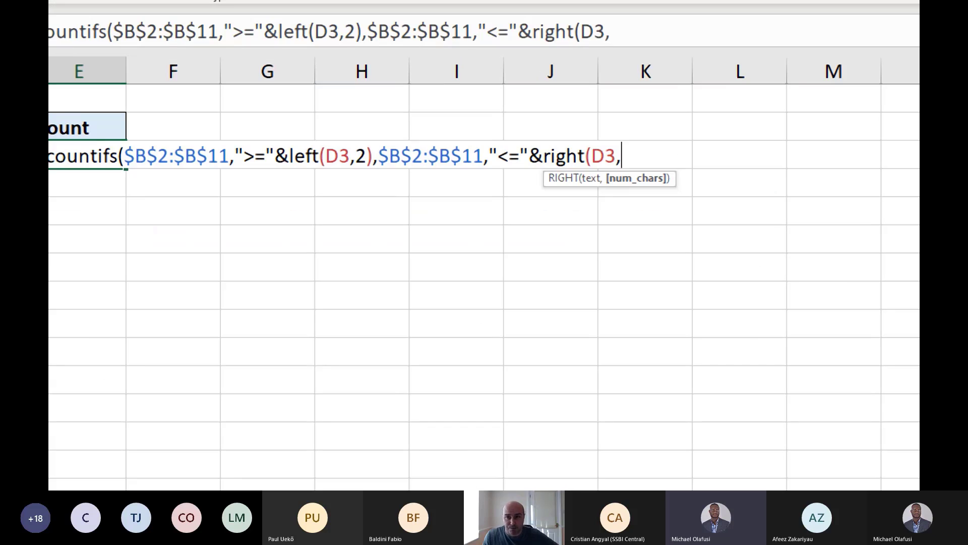
# Set the number of characters for RIGHT to LEN(D3)-FIND("-",D3), so it extracts everything after the hyphen
pyautogui.write('len(')
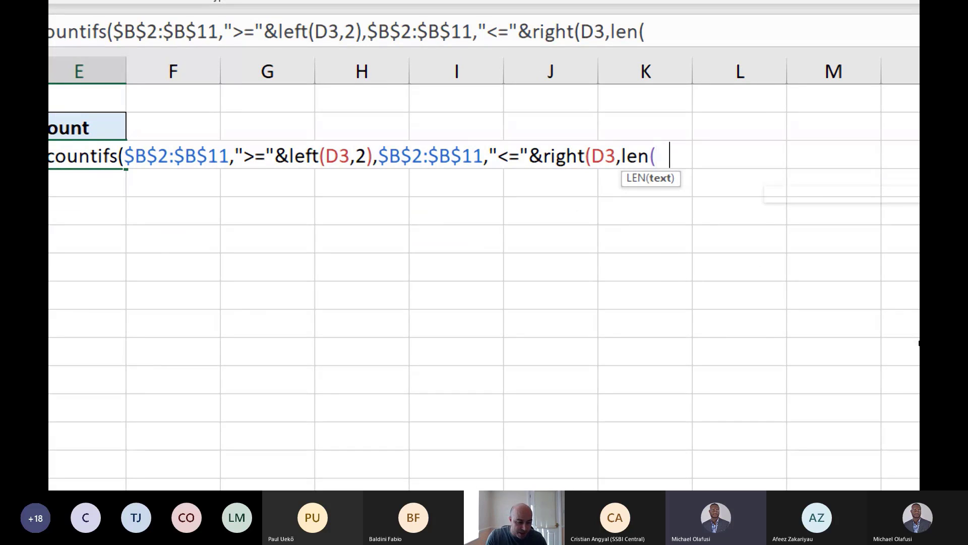
pyautogui.write('D3')
pyautogui.write(')-')
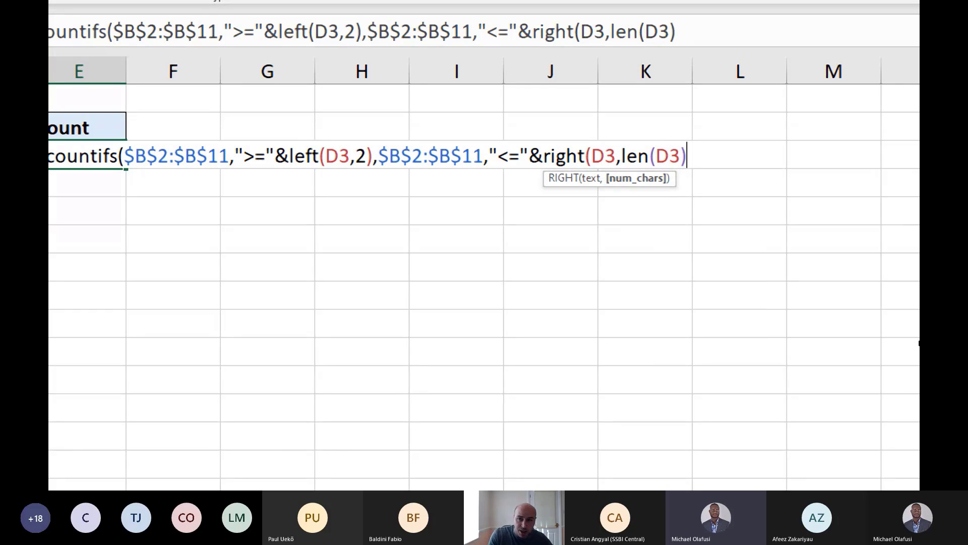
pyautogui.write('fid')
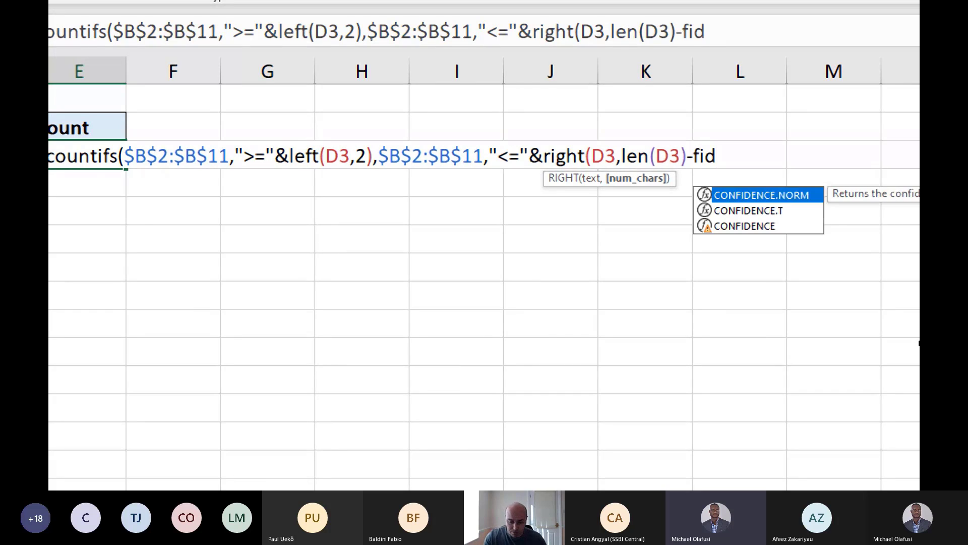
pyautogui.press('BackSpace')
pyautogui.write('nd("')
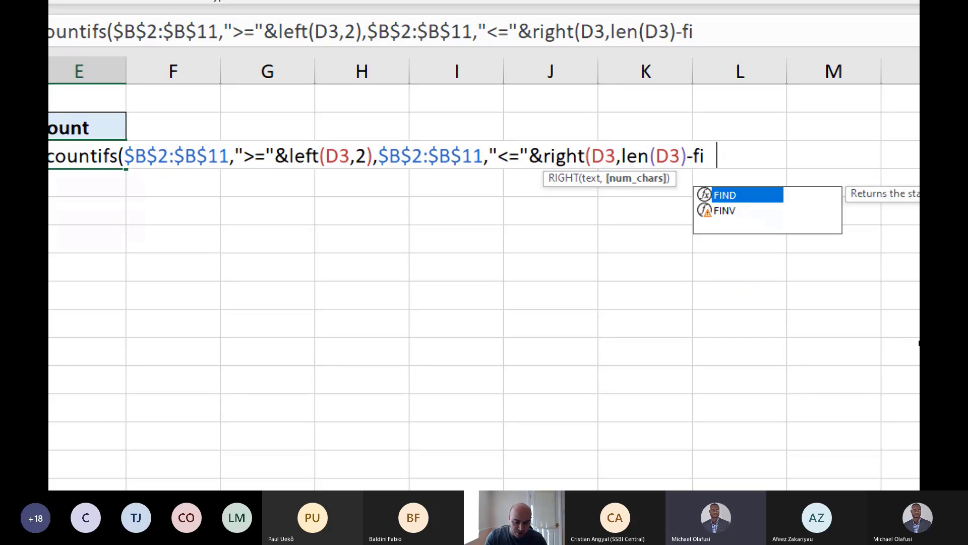
pyautogui.write('-",')
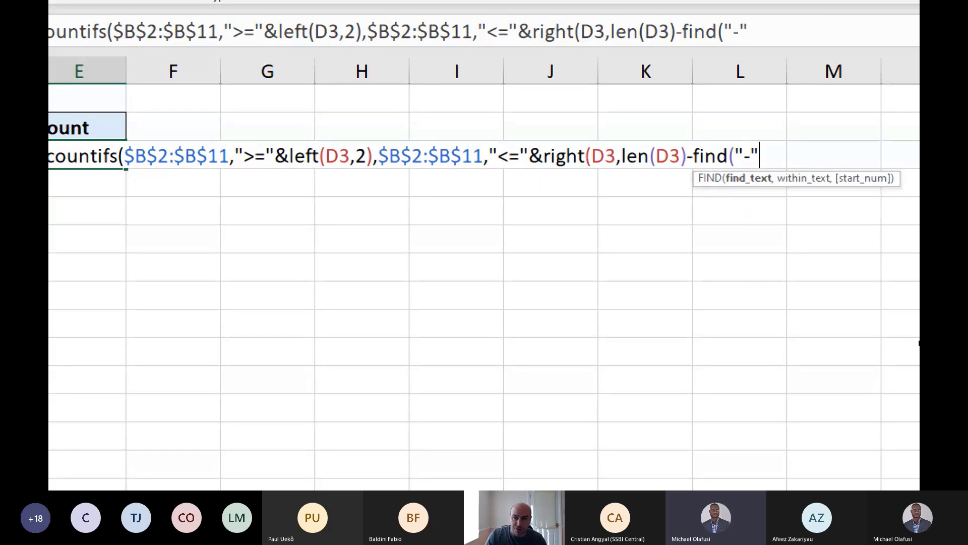
pyautogui.write('D3)')
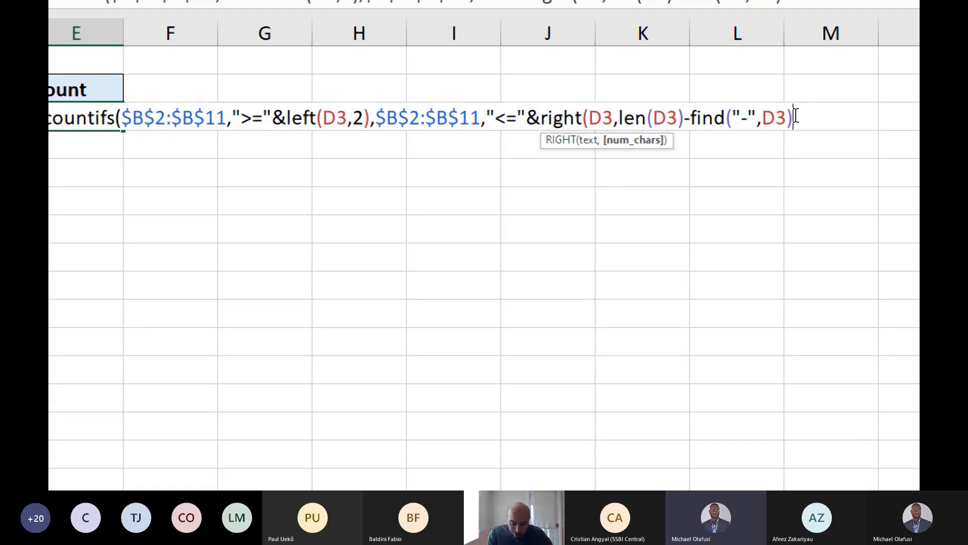
# Close and enter the COUNTIFS formula in E3, and fill it down through E6
pyautogui.write(')')
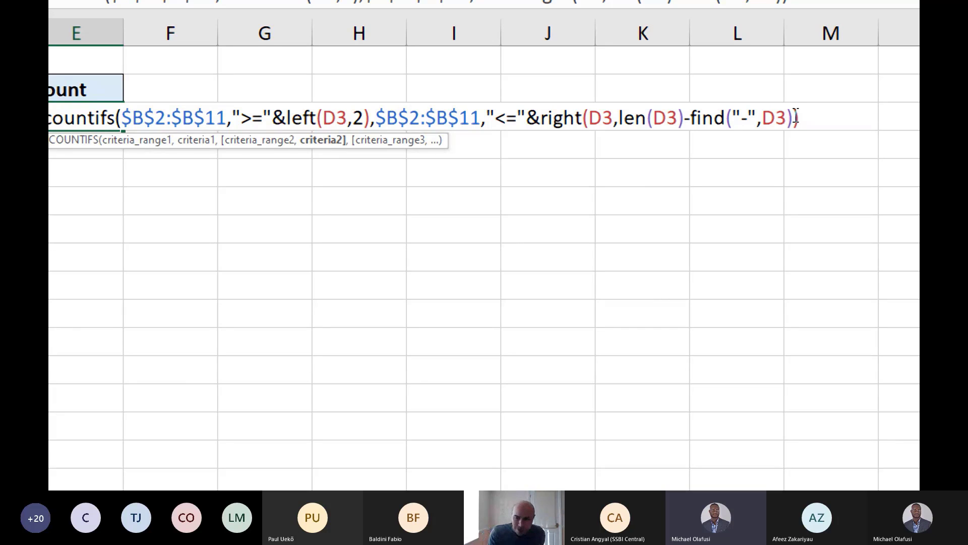
pyautogui.write(')')
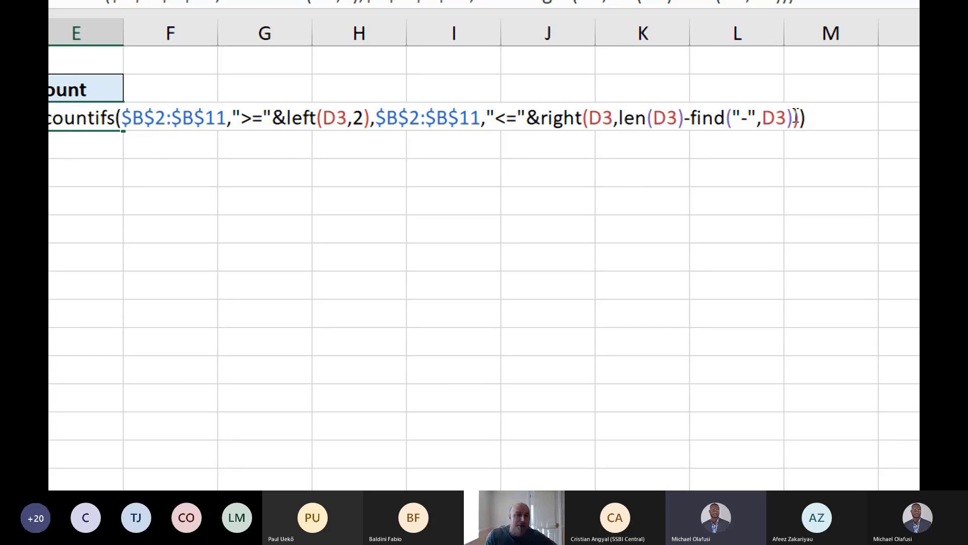
pyautogui.press('Return')
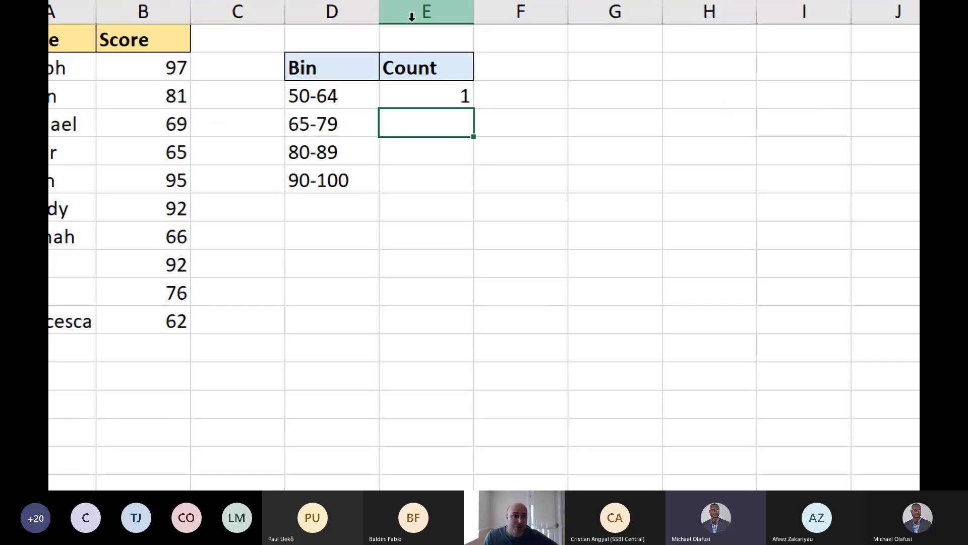
pyautogui.click(450, 102)
pyautogui.moveTo(474, 108); pyautogui.dragTo(476, 192)
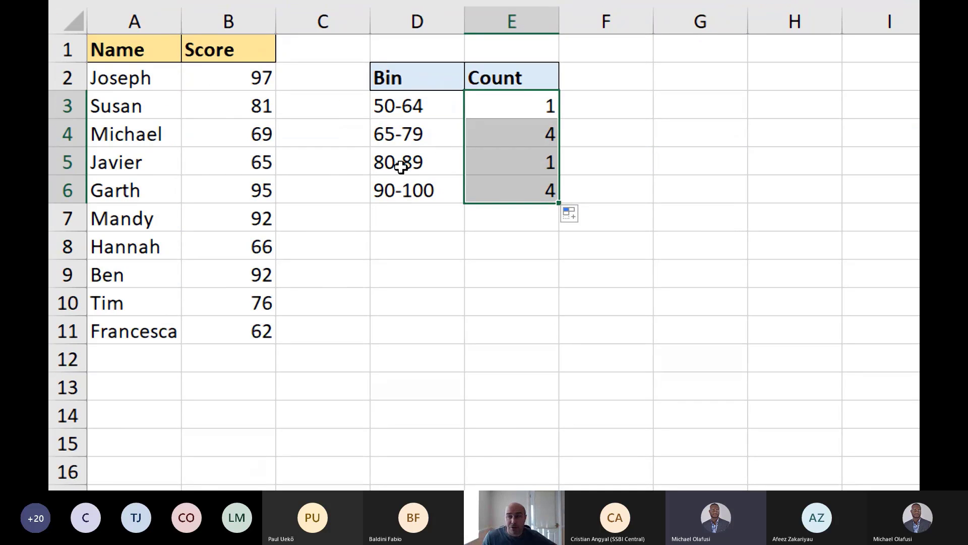
# Review the count beside each bin in D3:E6 and inspect the COUNTIFS formula in E3 without changing it
pyautogui.moveTo(418, 136); pyautogui.dragTo(507, 137)
pyautogui.moveTo(435, 164); pyautogui.dragTo(532, 168)
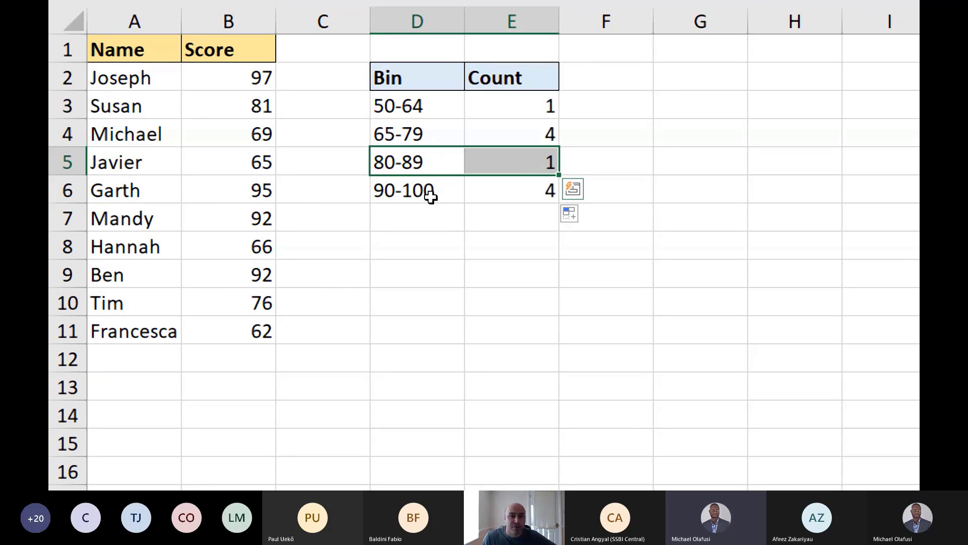
pyautogui.moveTo(430, 194); pyautogui.dragTo(515, 194)
pyautogui.click(525, 303)
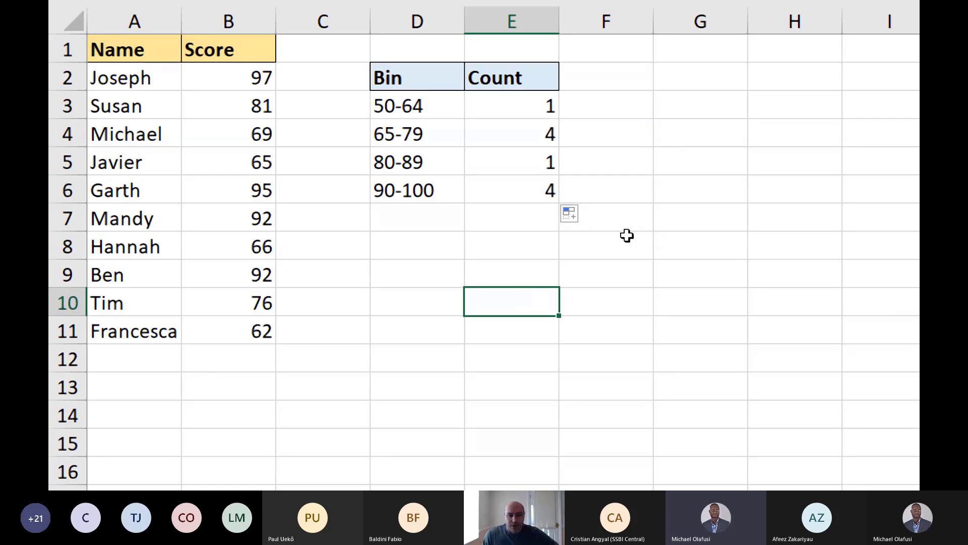
pyautogui.click(632, 237)
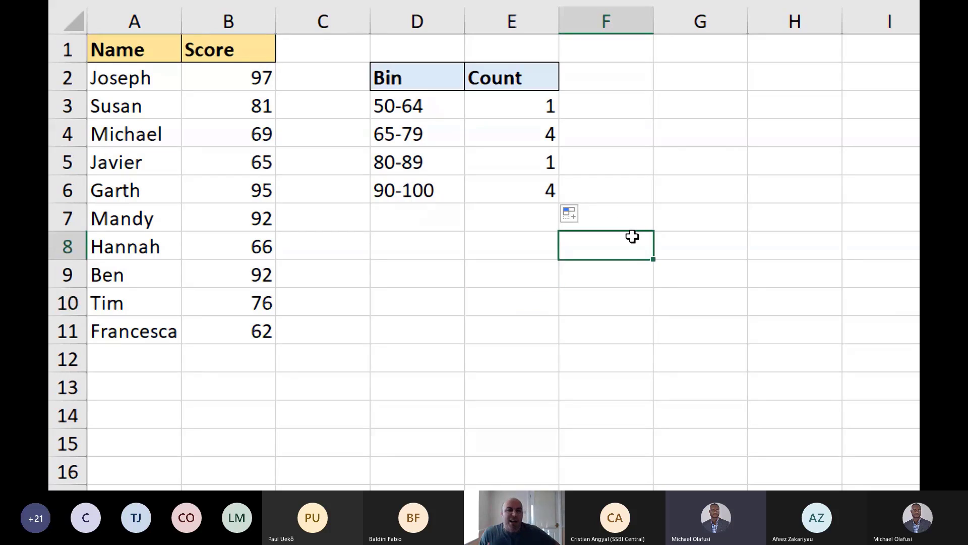
pyautogui.click(627, 309)
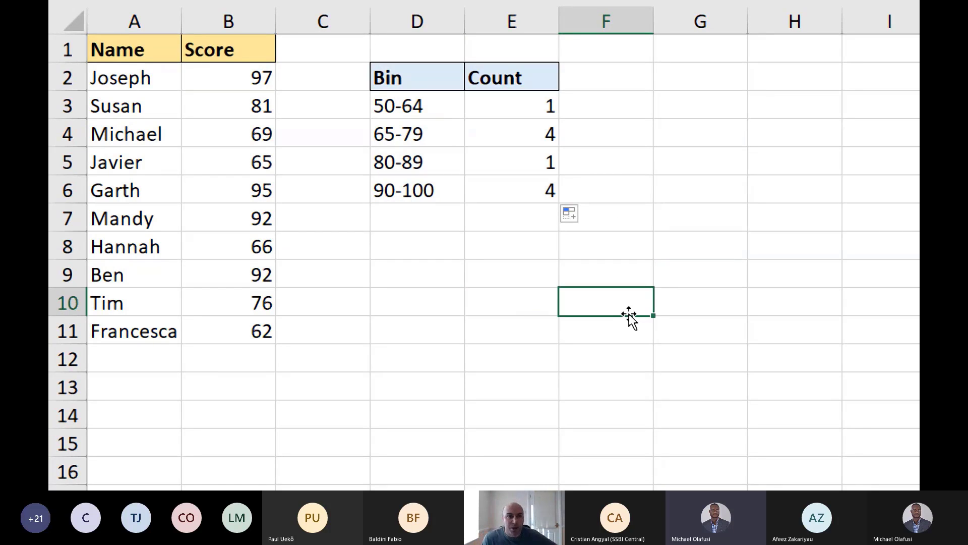
pyautogui.click(612, 348)
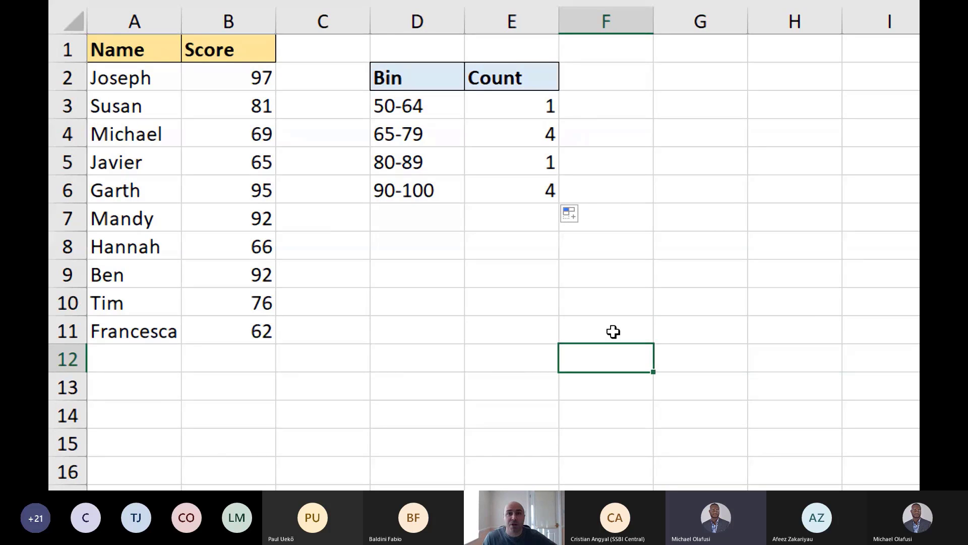
pyautogui.click(513, 274)
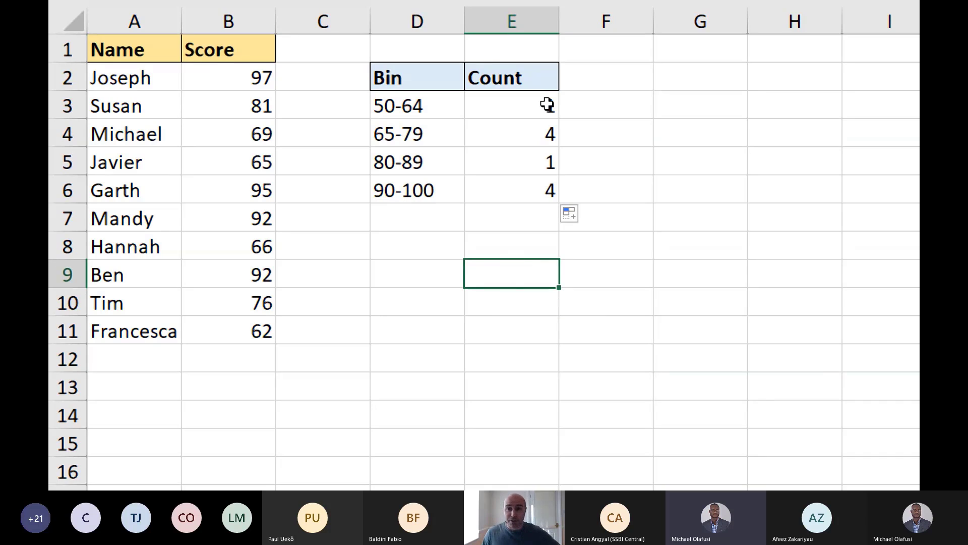
pyautogui.click(554, 107)
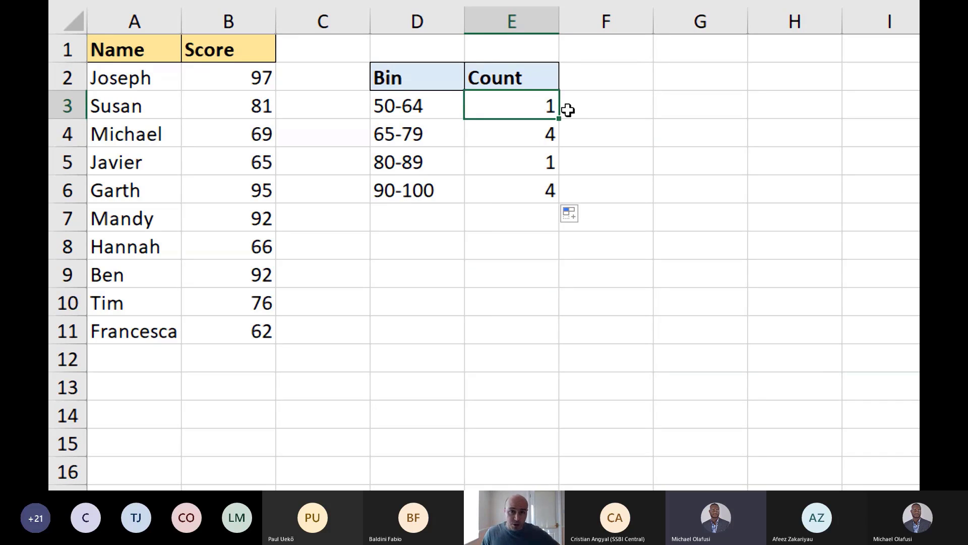
pyautogui.doubleClick(519, 99)
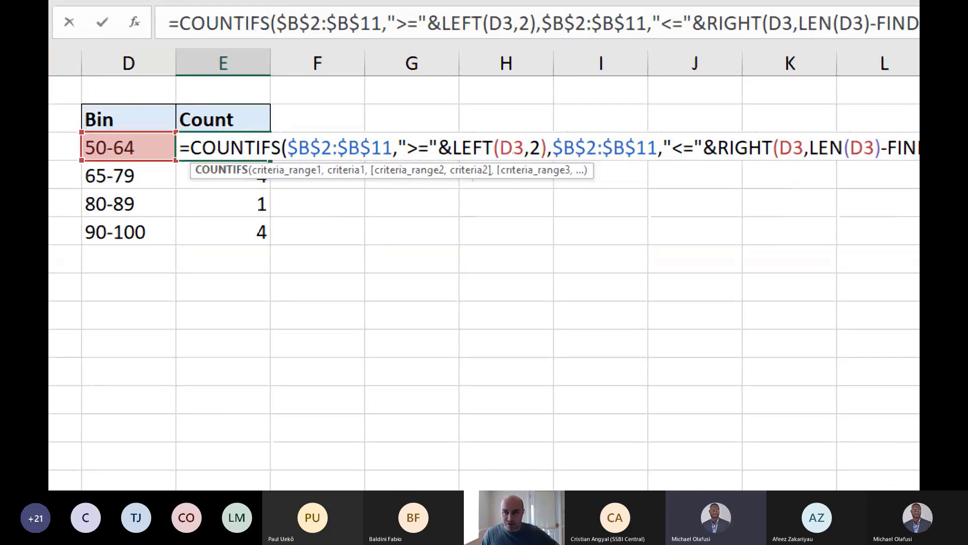
pyautogui.press('Escape')
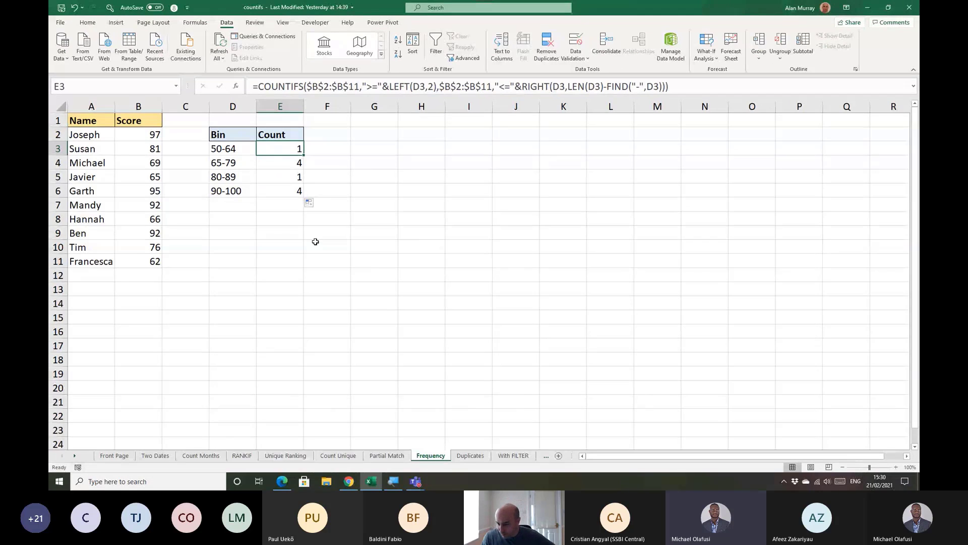
# Open the Duplicates sheet and examine the Name column alongside City, Country and Date Registered for repeated records
pyautogui.click(471, 455)
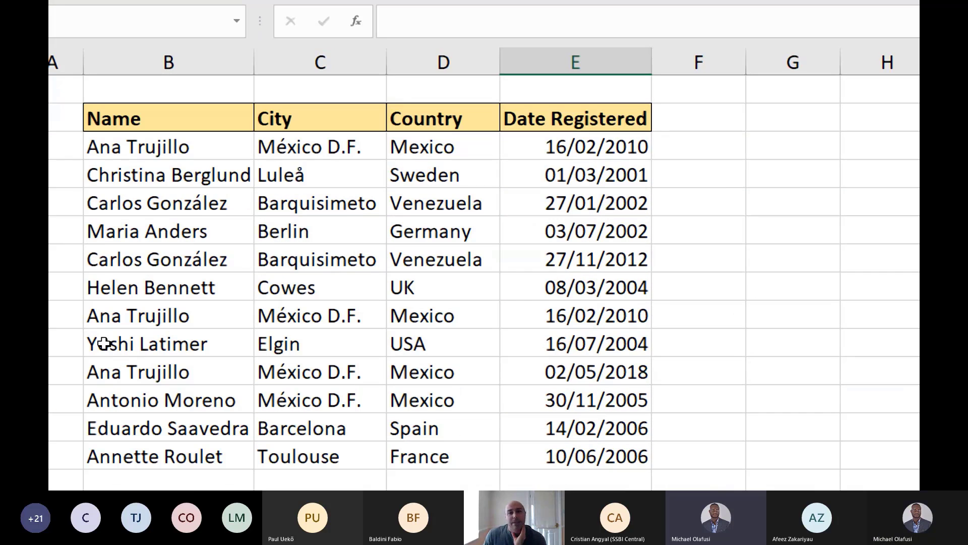
pyautogui.click(505, 105)
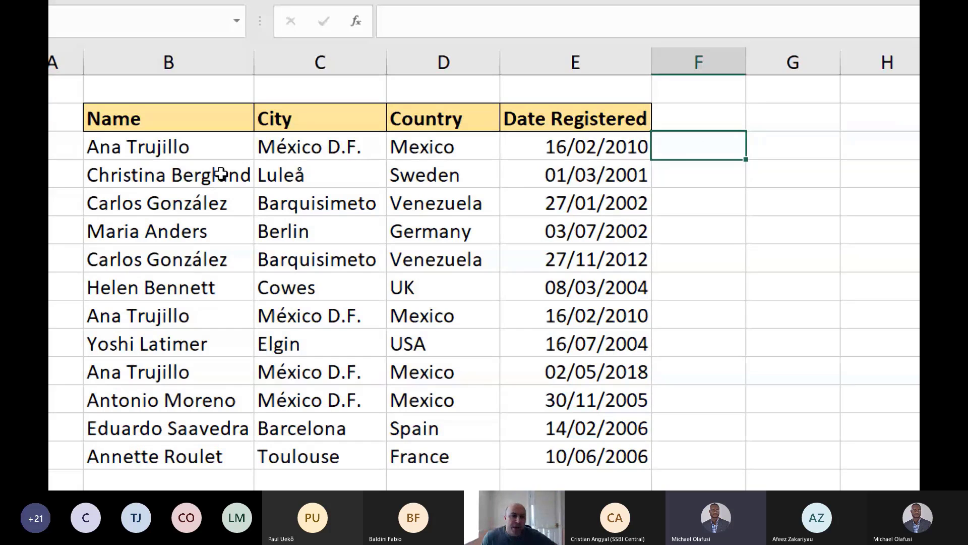
pyautogui.moveTo(225, 146); pyautogui.dragTo(210, 268)
pyautogui.click(272, 218)
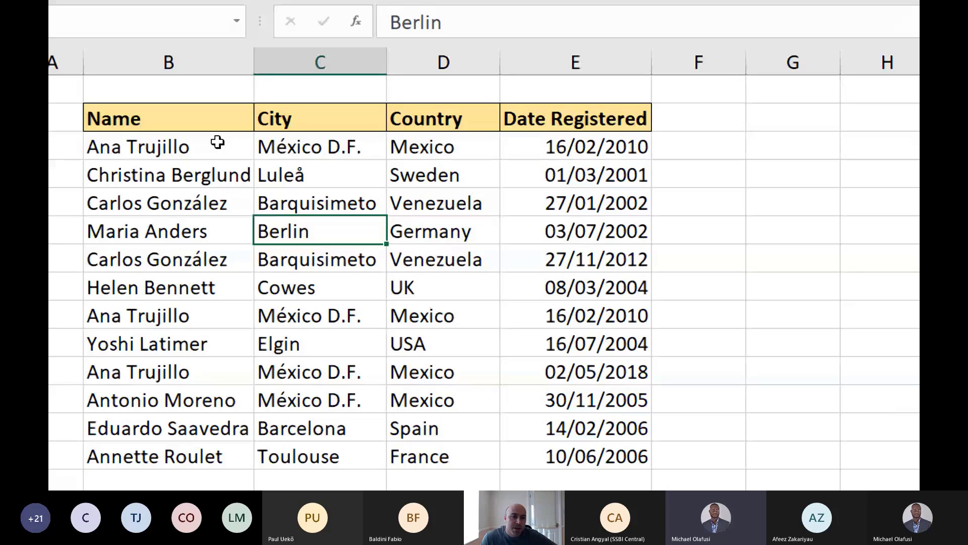
pyautogui.moveTo(217, 142); pyautogui.dragTo(218, 454)
pyautogui.click(722, 141)
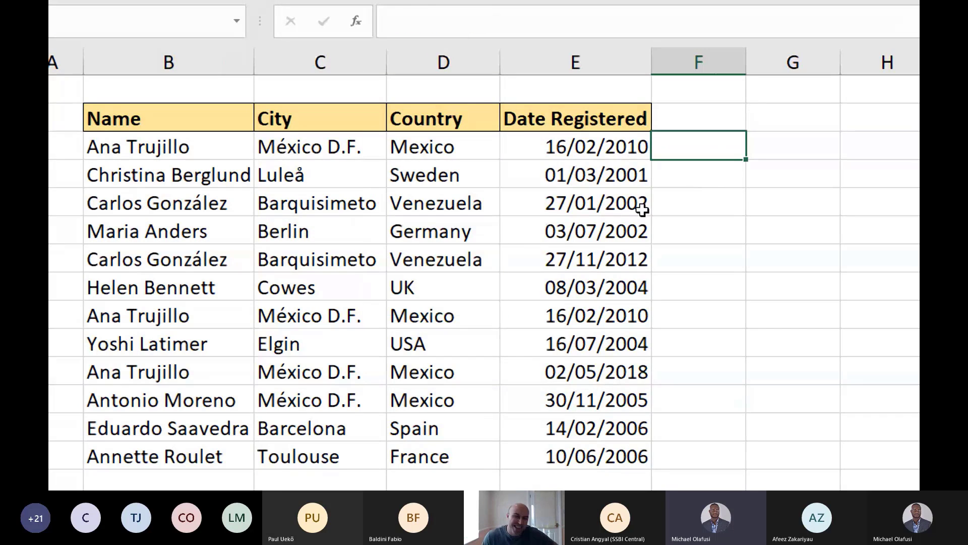
pyautogui.moveTo(212, 158); pyautogui.dragTo(648, 353)
pyautogui.click(575, 322)
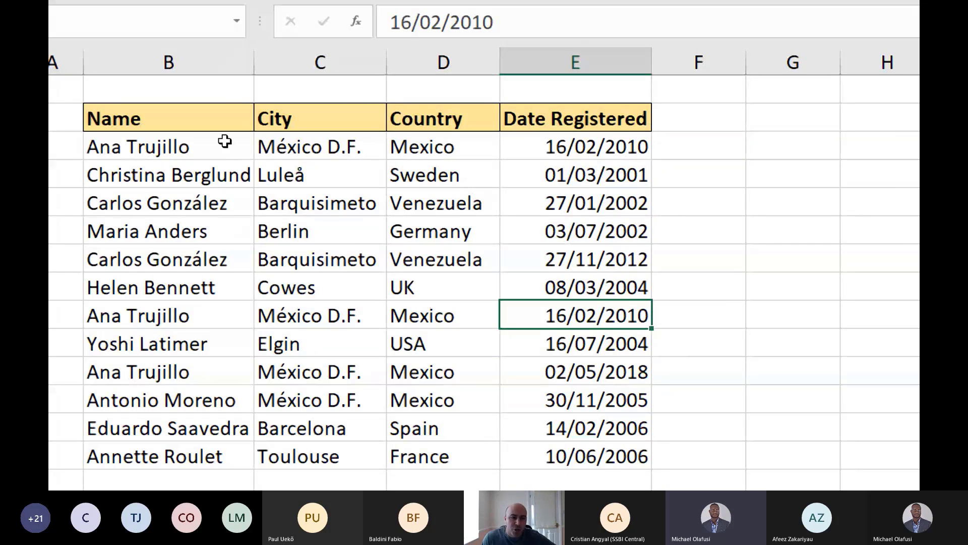
pyautogui.moveTo(224, 141); pyautogui.dragTo(204, 454)
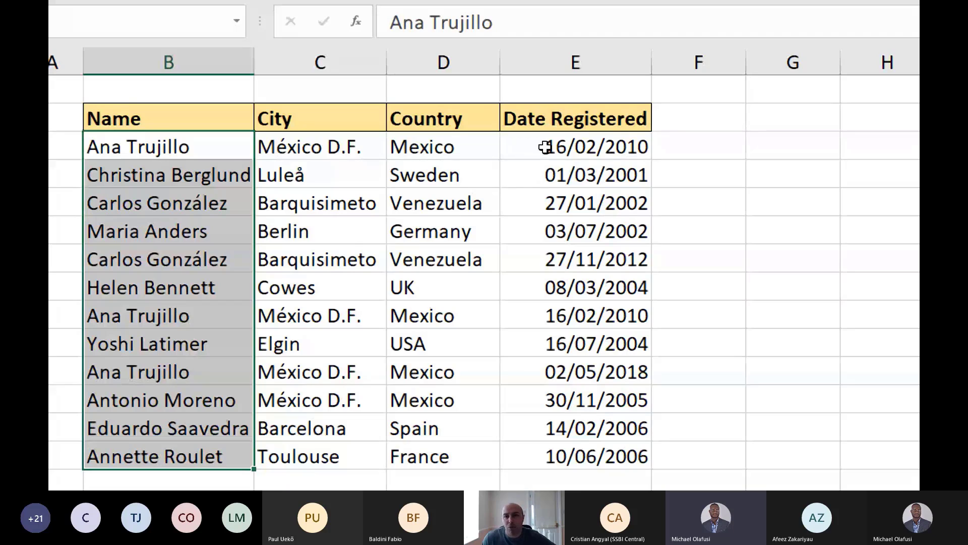
# Compare the records that share a name, in rows 3, 9 and 11 and in rows 5 and 7, by their Date Registered
pyautogui.moveTo(545, 147); pyautogui.dragTo(544, 389)
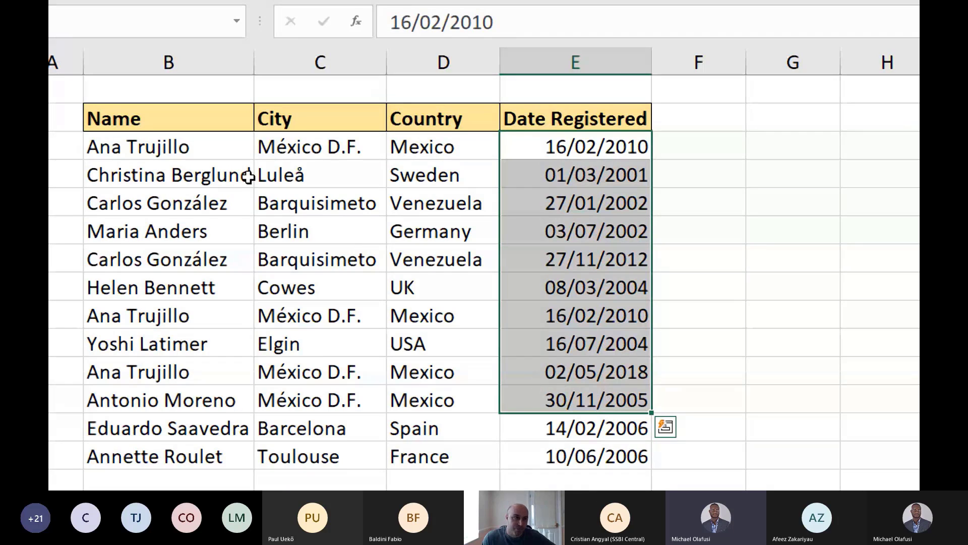
pyautogui.moveTo(219, 153); pyautogui.dragTo(600, 146)
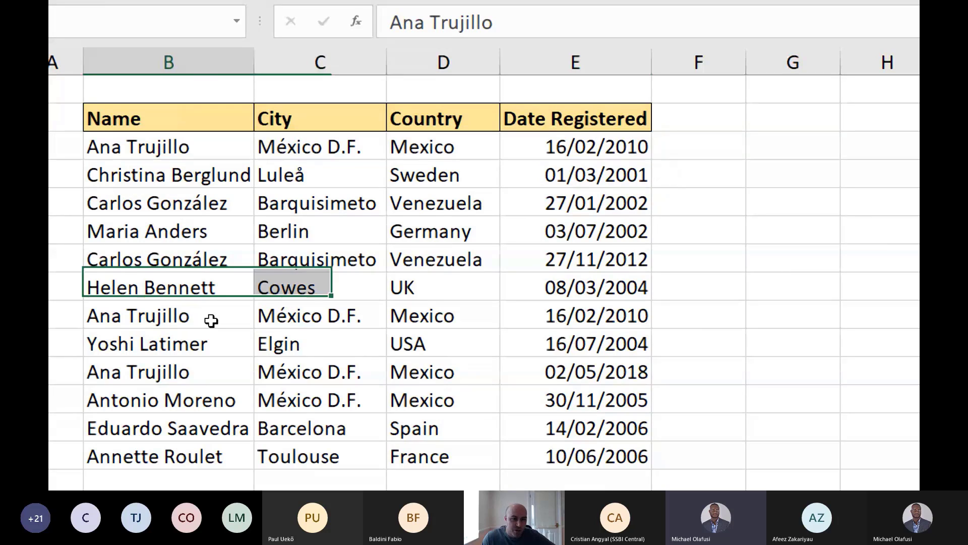
pyautogui.moveTo(210, 317); pyautogui.dragTo(573, 306)
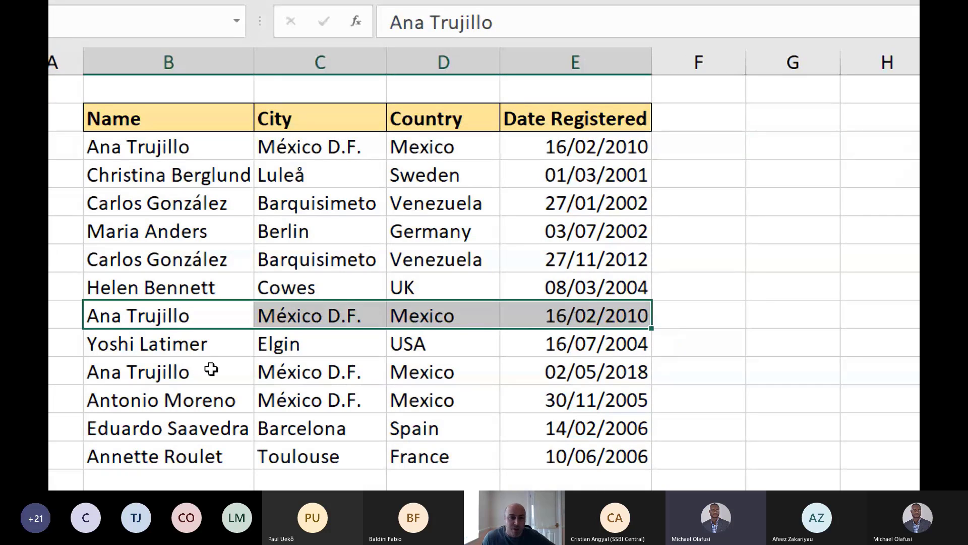
pyautogui.moveTo(237, 371); pyautogui.dragTo(563, 371)
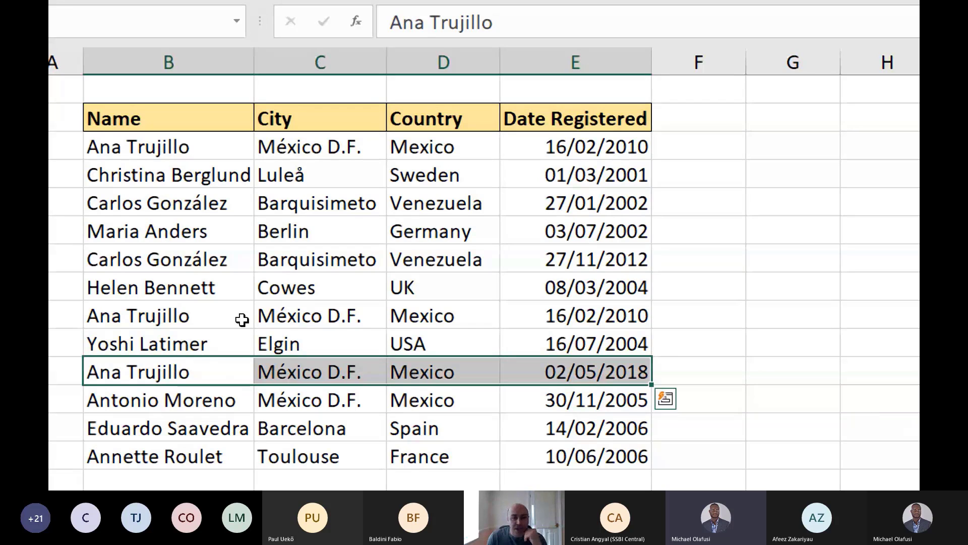
pyautogui.moveTo(242, 319); pyautogui.dragTo(570, 317)
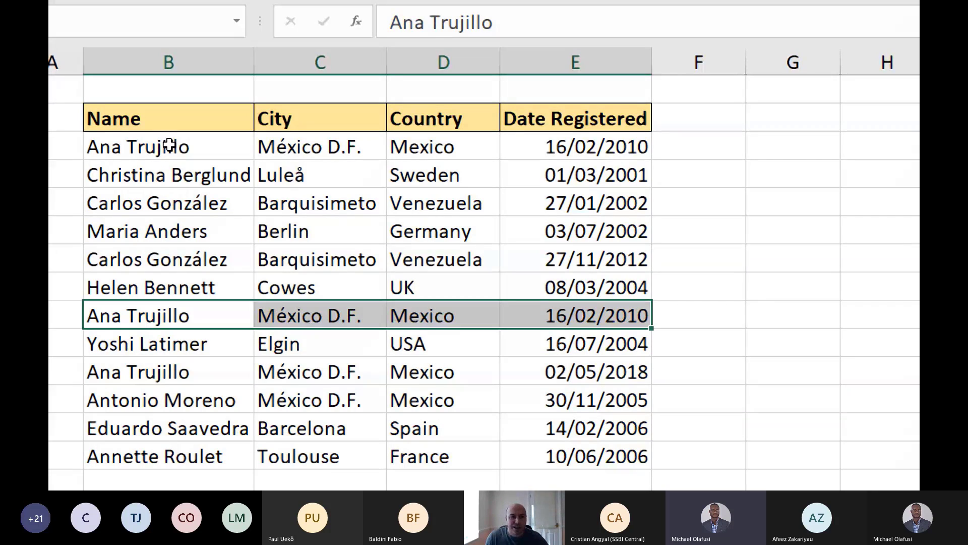
pyautogui.keyDown('ctrl'); pyautogui.moveTo(139, 147); pyautogui.dragTo(565, 148); pyautogui.keyUp('ctrl')
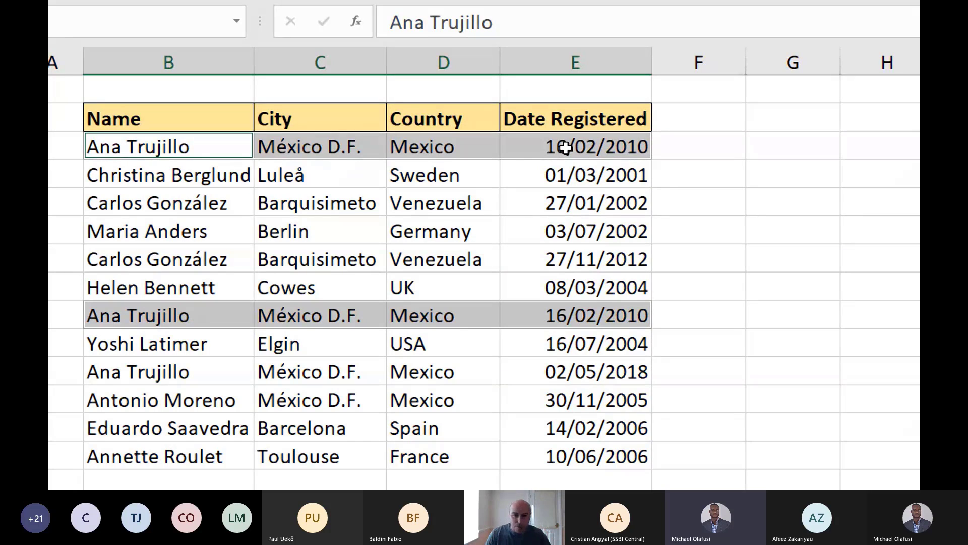
pyautogui.moveTo(255, 376); pyautogui.dragTo(621, 371)
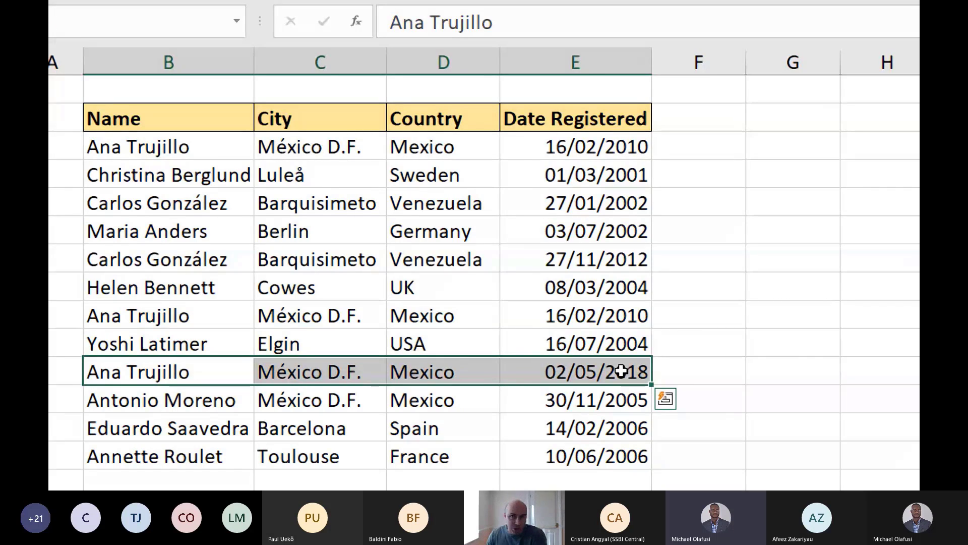
pyautogui.click(472, 288)
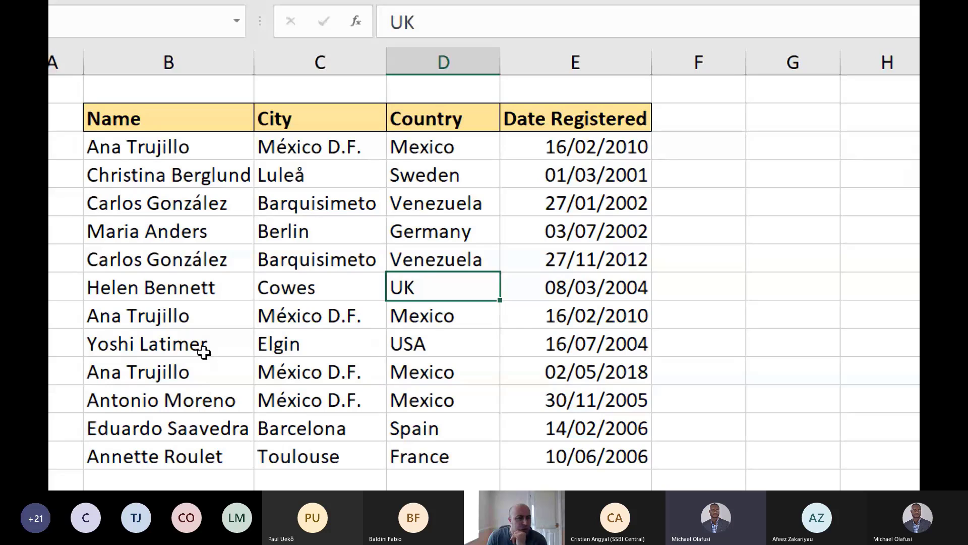
pyautogui.moveTo(221, 198); pyautogui.dragTo(542, 261)
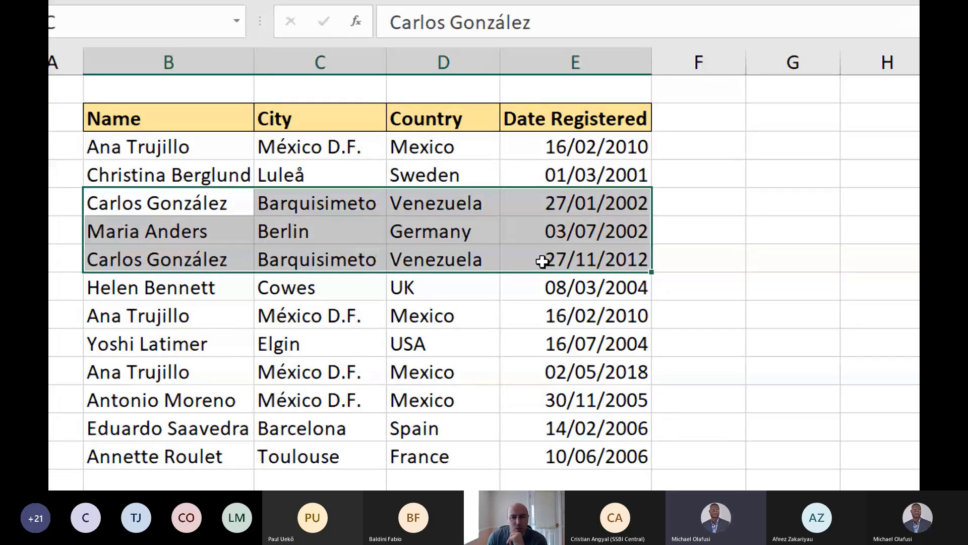
pyautogui.click(585, 202)
pyautogui.click(599, 255)
pyautogui.click(589, 230)
pyautogui.click(600, 255)
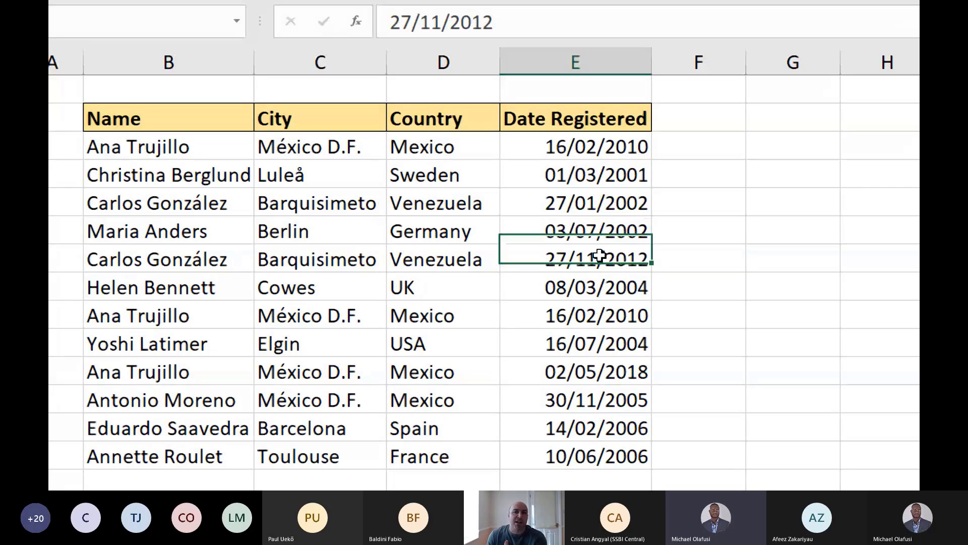
# Start a COUNTIFS formula in F3 with the absolute name range $B$3:$B$14 as both the first criteria range and its criteria
pyautogui.click(691, 152)
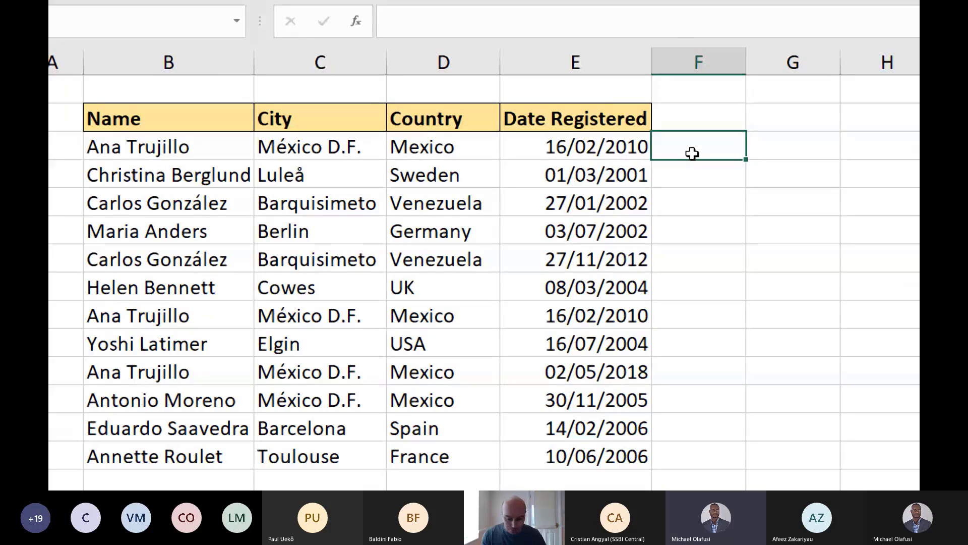
pyautogui.write('=countifs(')
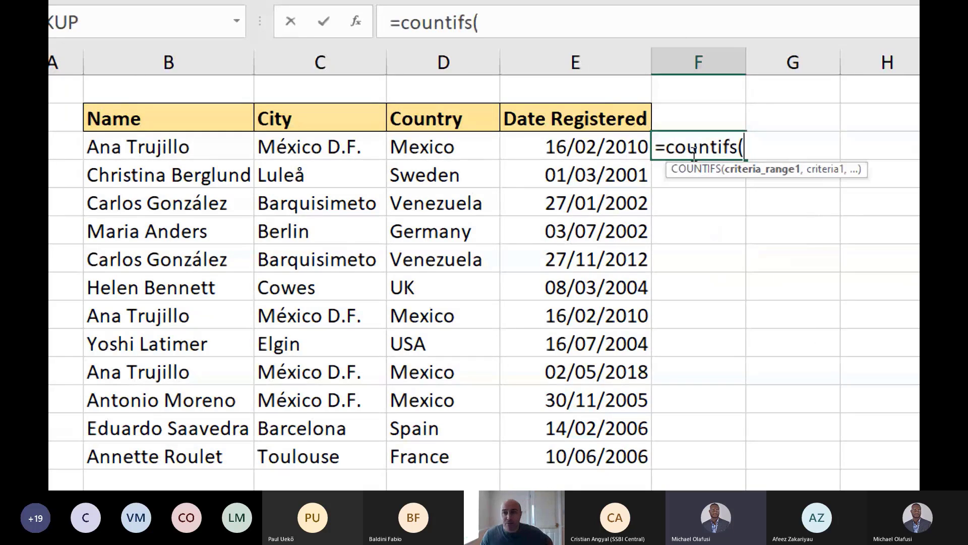
pyautogui.moveTo(204, 154); pyautogui.dragTo(195, 453)
pyautogui.press('F4')
pyautogui.write(',')
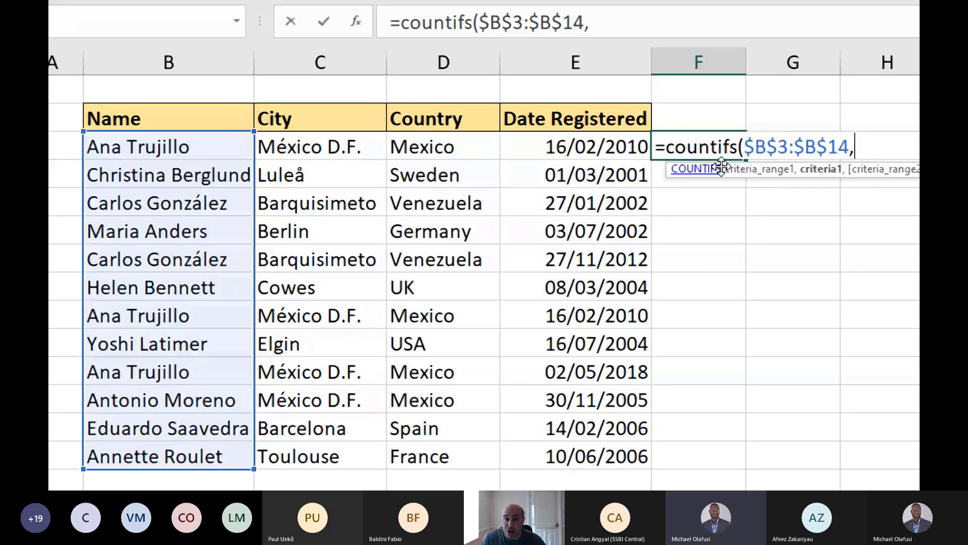
pyautogui.click(189, 148)
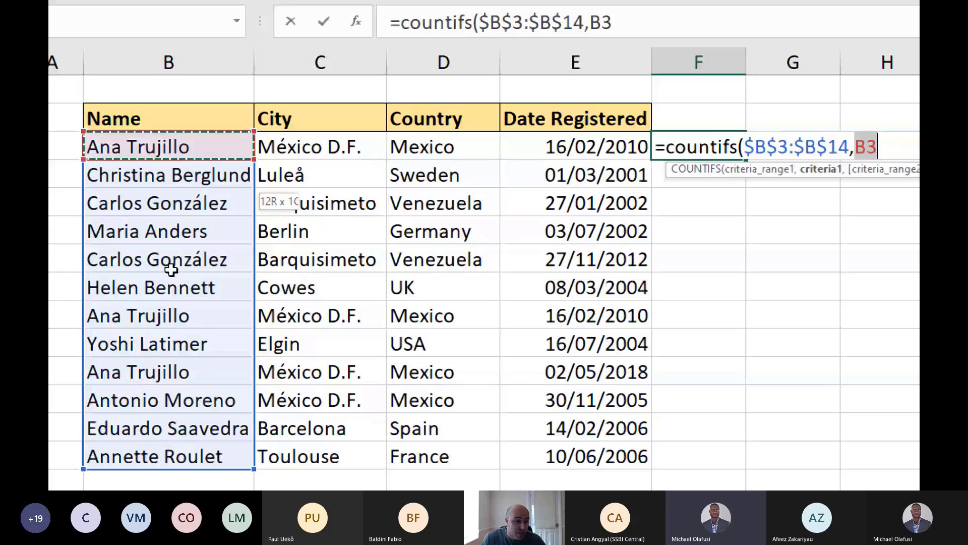
pyautogui.moveTo(172, 270); pyautogui.dragTo(166, 449)
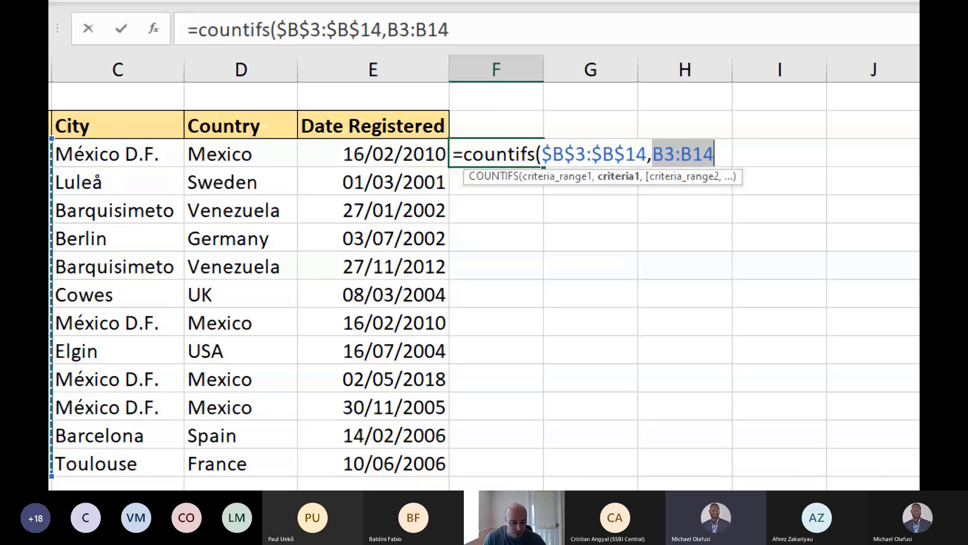
pyautogui.press('F4')
pyautogui.write(',')
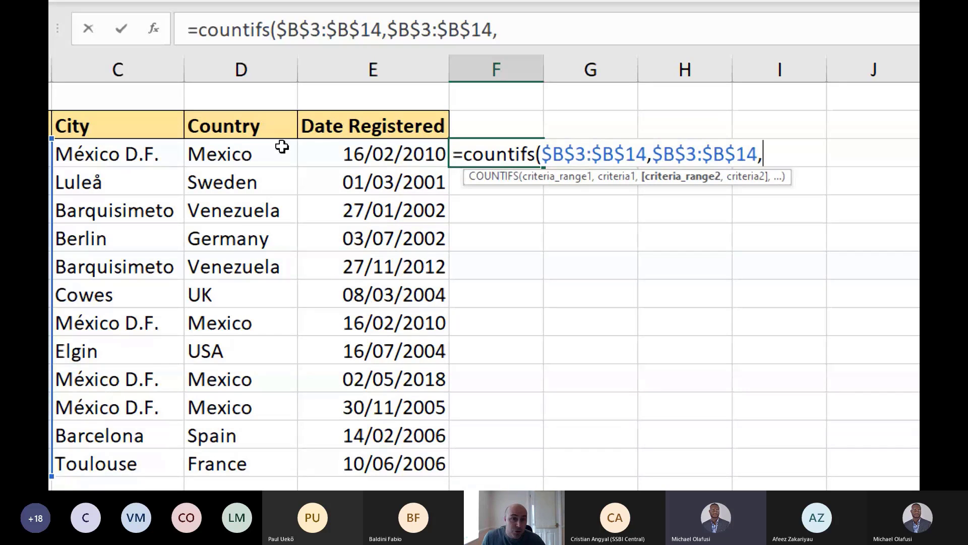
# Add the absolute date range $E$3:$E$14 as both the second criteria range and its criteria, and enter the COUNTIFS formula
pyautogui.moveTo(333, 154); pyautogui.dragTo(351, 461)
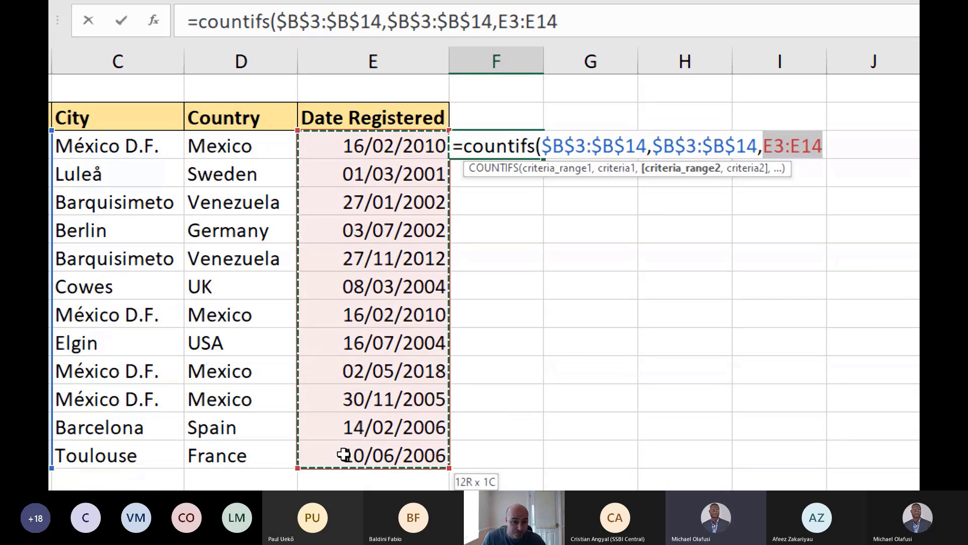
pyautogui.press('F4')
pyautogui.write(',')
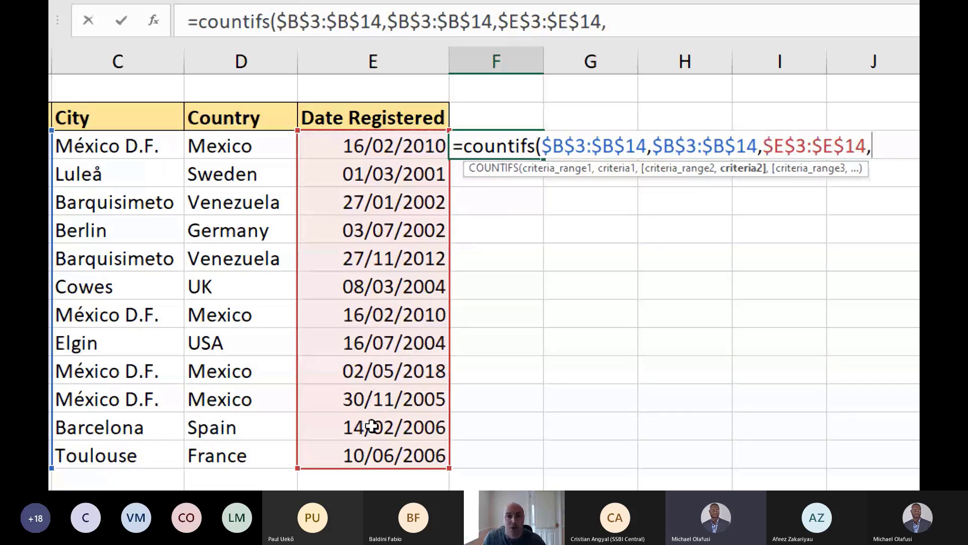
pyautogui.moveTo(411, 144); pyautogui.dragTo(402, 454)
pyautogui.press('F4')
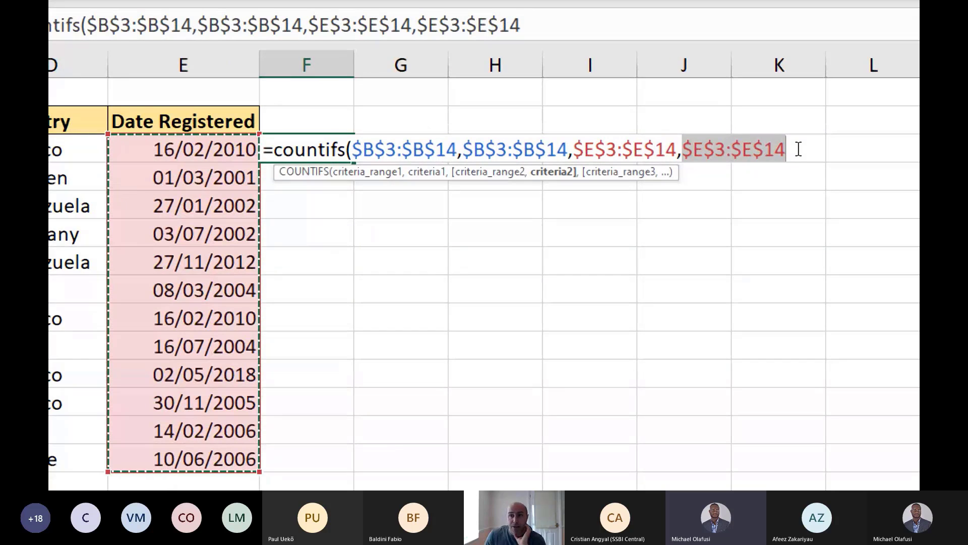
pyautogui.click(799, 150)
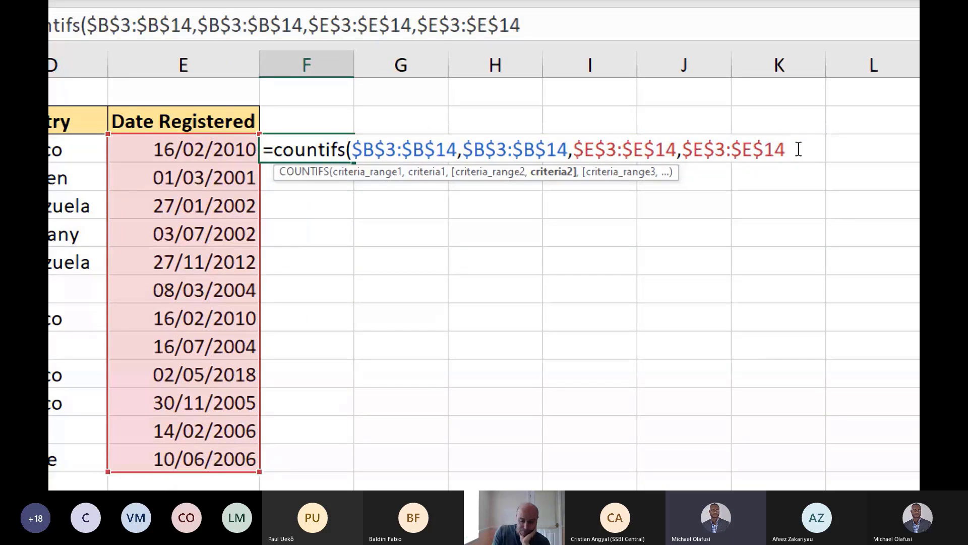
pyautogui.write(')')
pyautogui.press('Return')
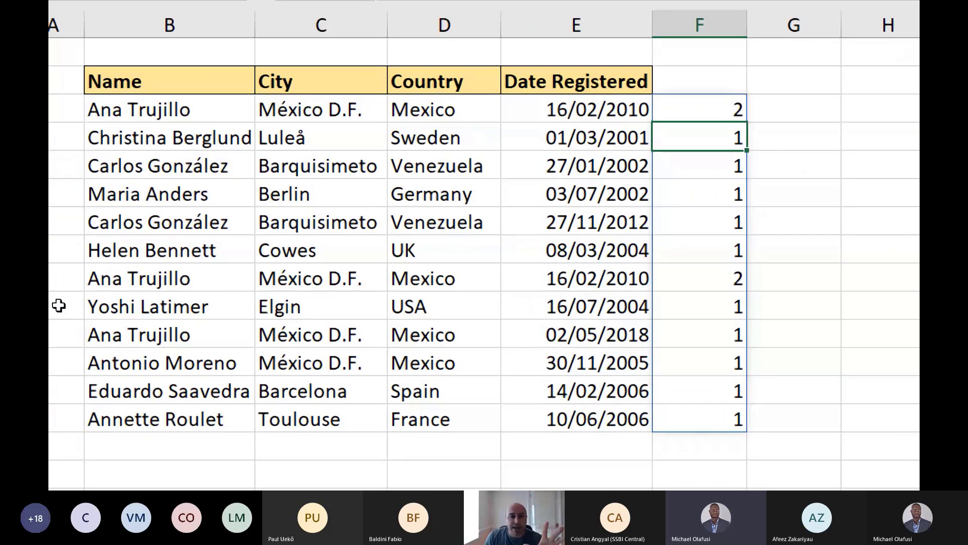
# Review the counts in column F for the matching records in rows 3 and 9, and inspect the name arguments of F3's COUNTIFS formula
pyautogui.moveTo(211, 117); pyautogui.dragTo(675, 101)
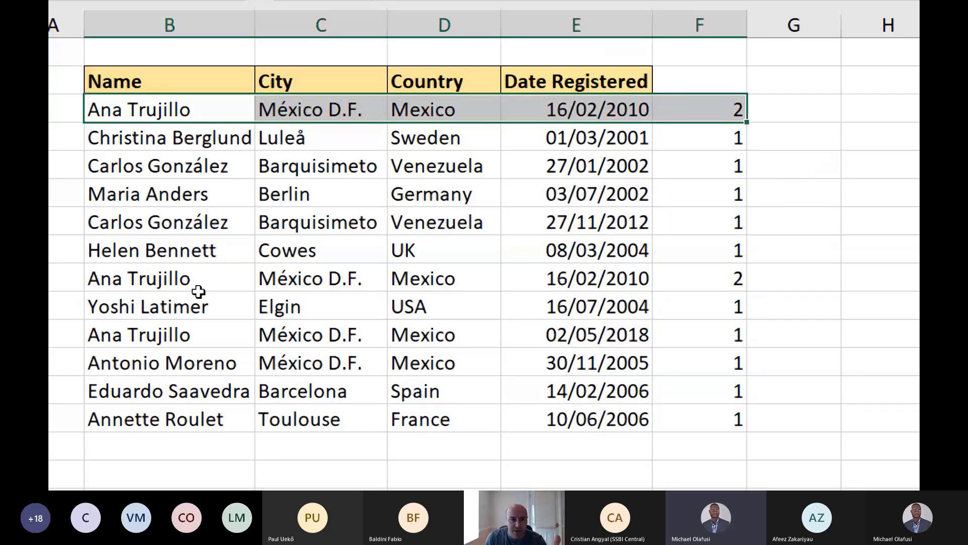
pyautogui.moveTo(181, 281); pyautogui.dragTo(715, 266)
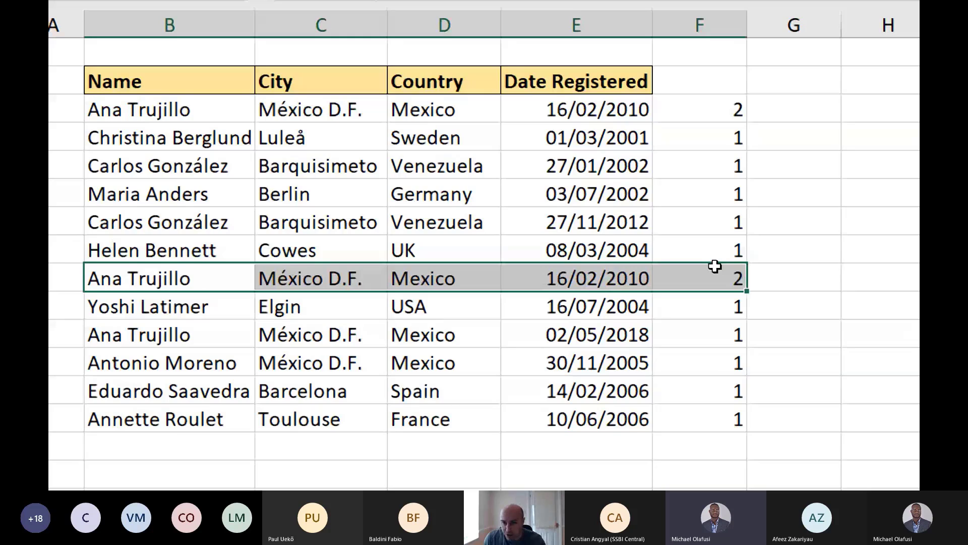
pyautogui.click(798, 373)
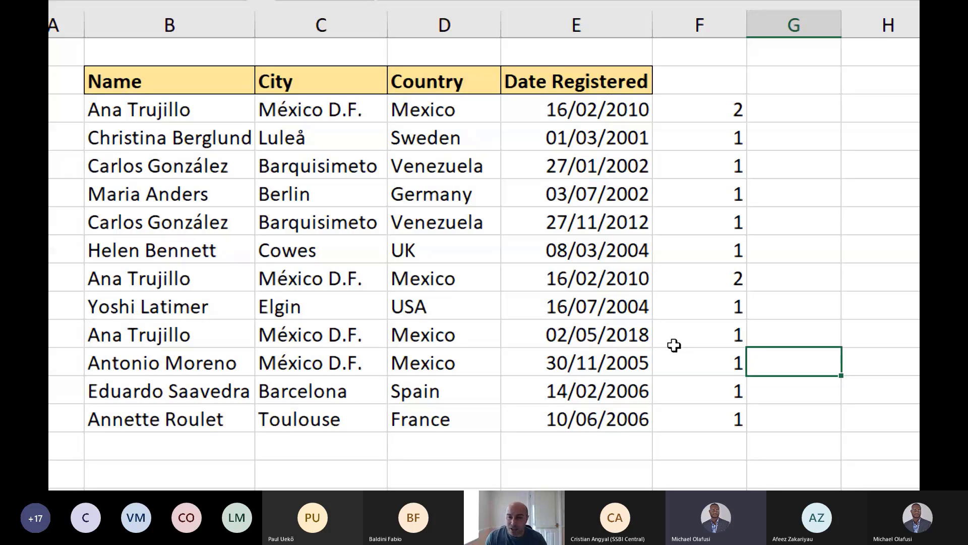
pyautogui.click(724, 115)
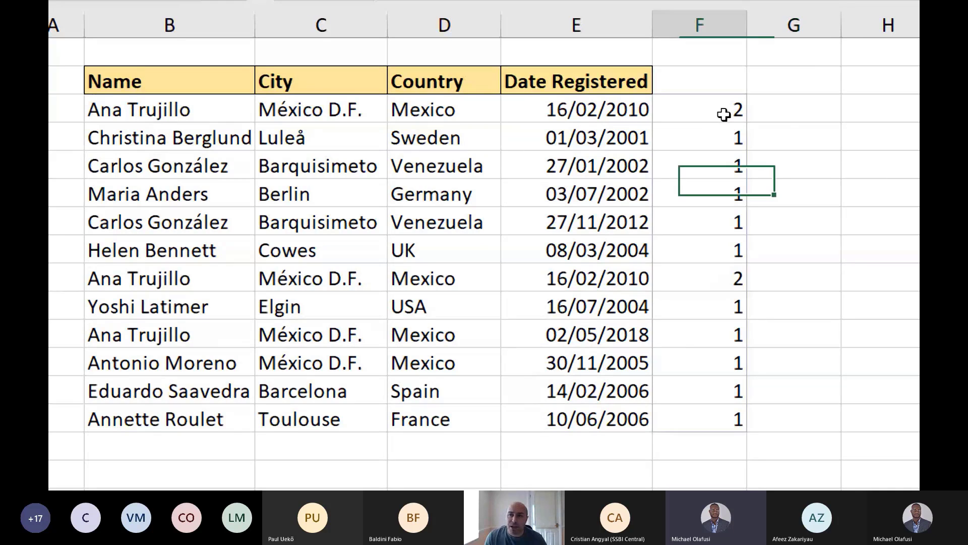
pyautogui.doubleClick(725, 115)
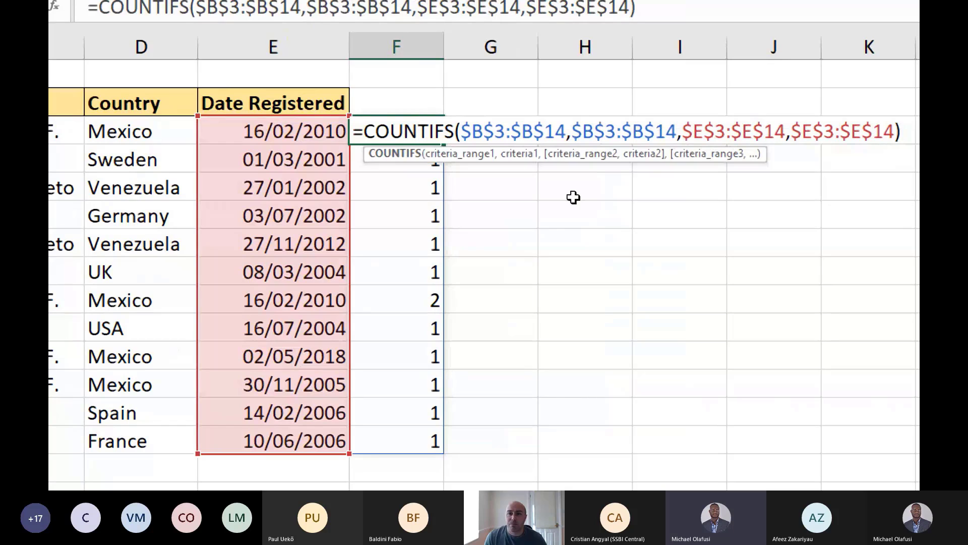
pyautogui.click(528, 132)
pyautogui.moveTo(495, 132); pyautogui.dragTo(660, 132)
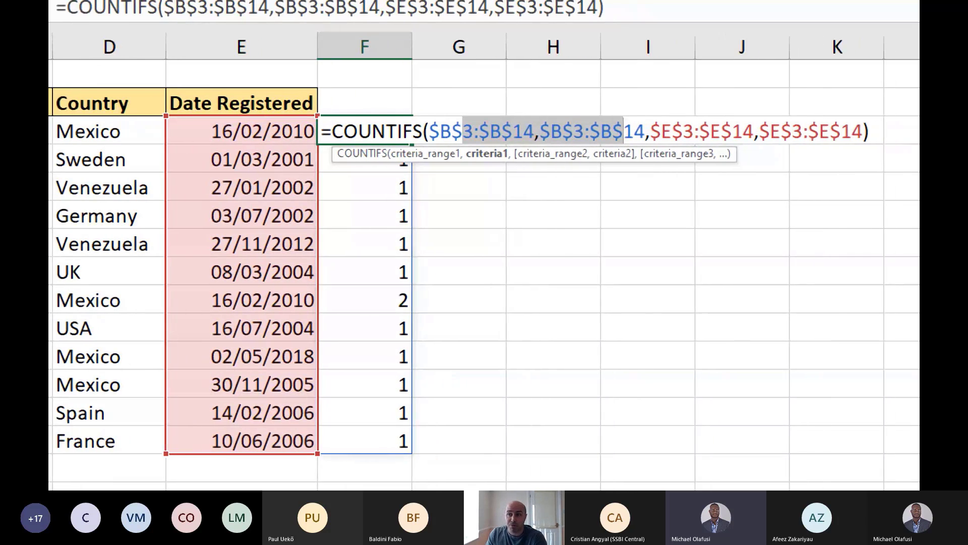
# Try a >5 comparison at the end of the COUNTIFS formula in F3, remove it and re-enter the original formula
pyautogui.click(908, 143)
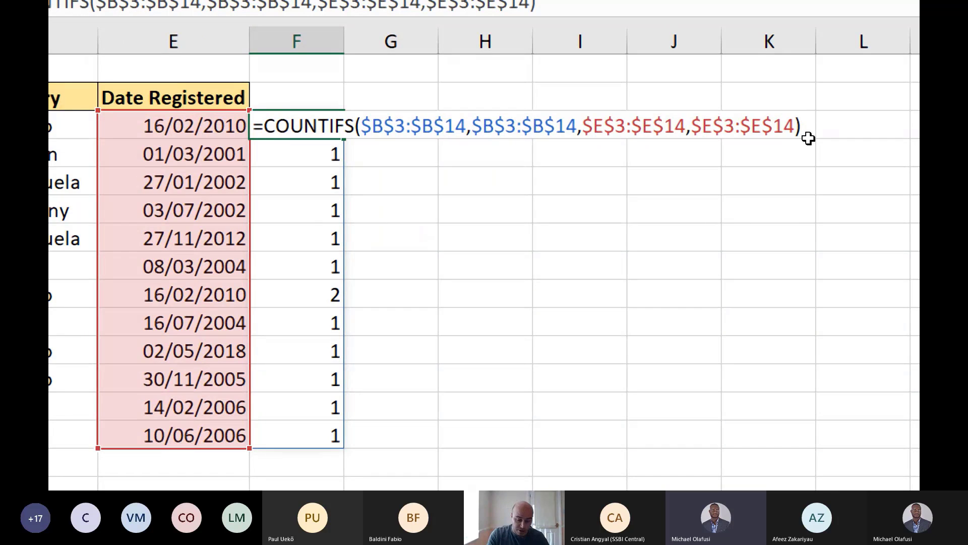
pyautogui.write('>5')
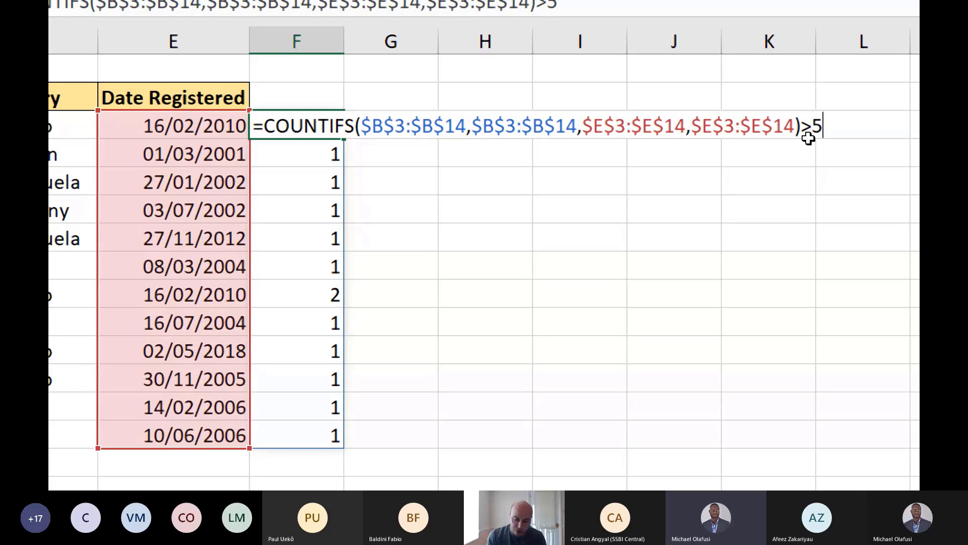
pyautogui.press('BackSpace')
pyautogui.press('BackSpace')
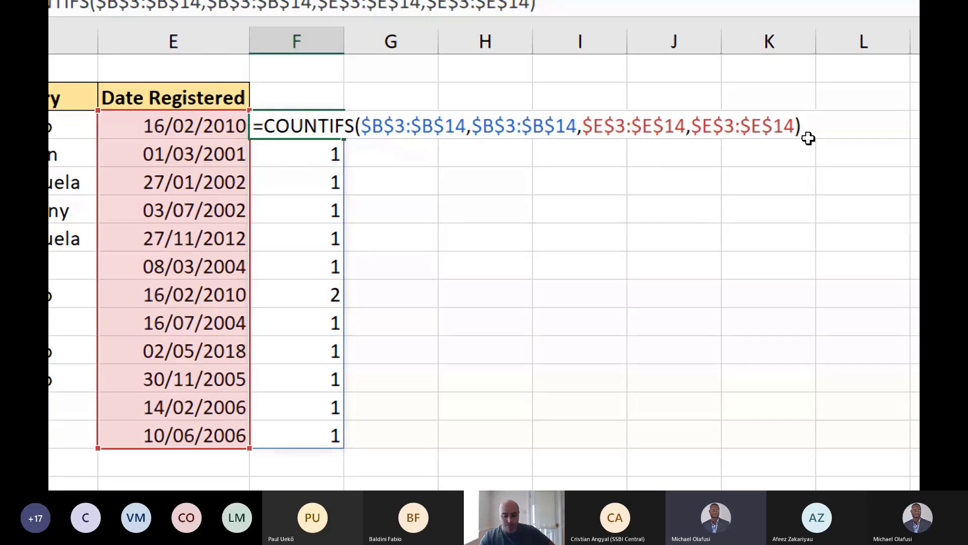
pyautogui.press('Return')
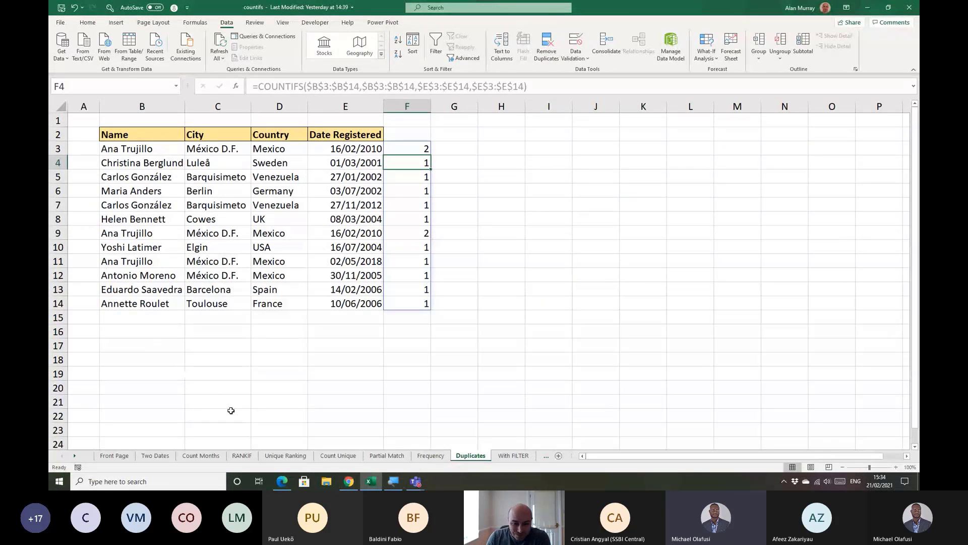
# Open the With FILTER sheet and examine the ID and Name list and the empty Duplicate Names and Unique Names areas
pyautogui.click(514, 455)
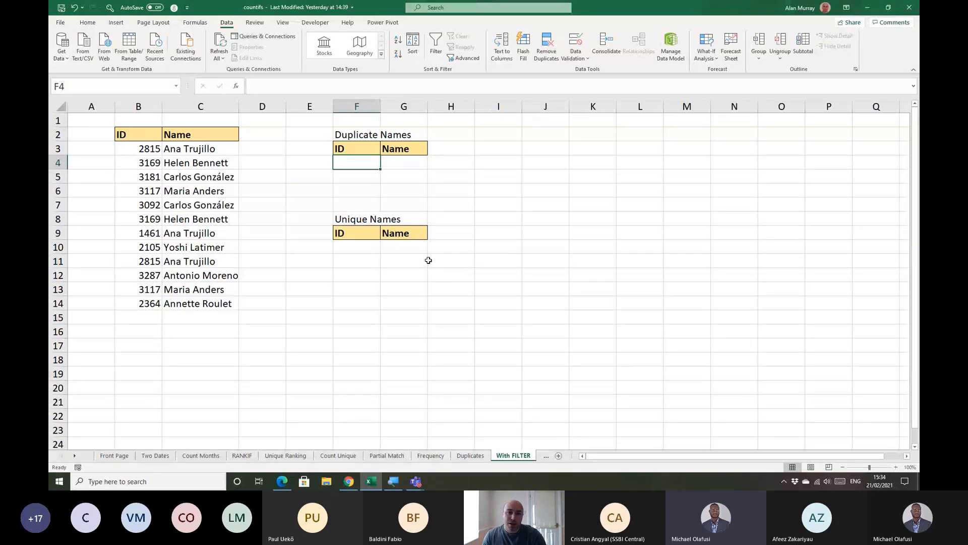
pyautogui.click(418, 249)
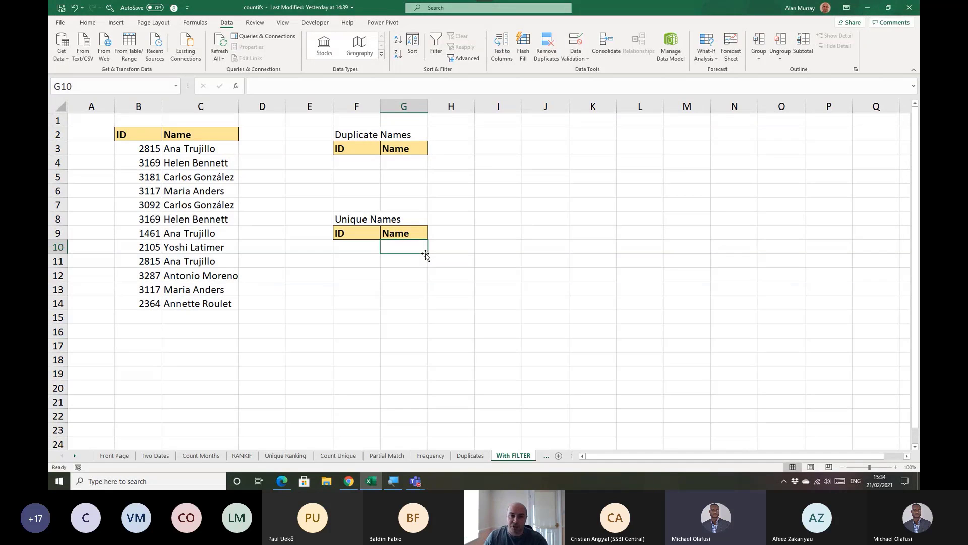
pyautogui.click(417, 274)
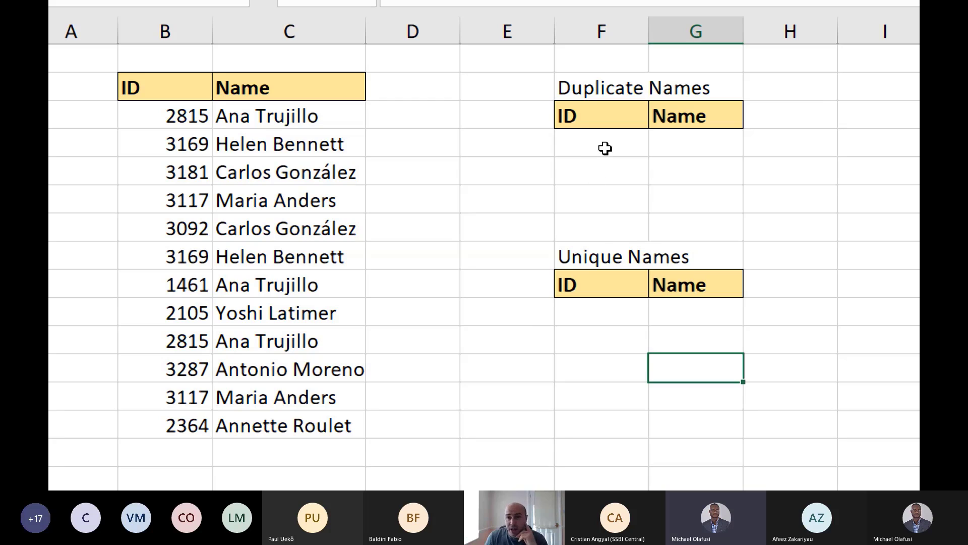
pyautogui.moveTo(607, 147); pyautogui.dragTo(602, 201)
pyautogui.moveTo(629, 311); pyautogui.dragTo(711, 373)
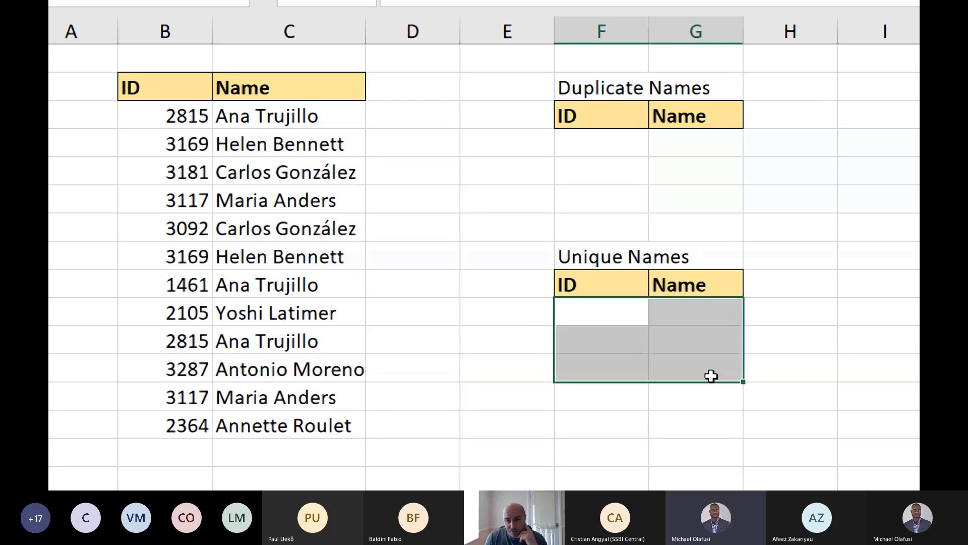
# Start a FILTER formula in F4 under the Duplicate Names headers, using B3:C14 as the array
pyautogui.click(631, 152)
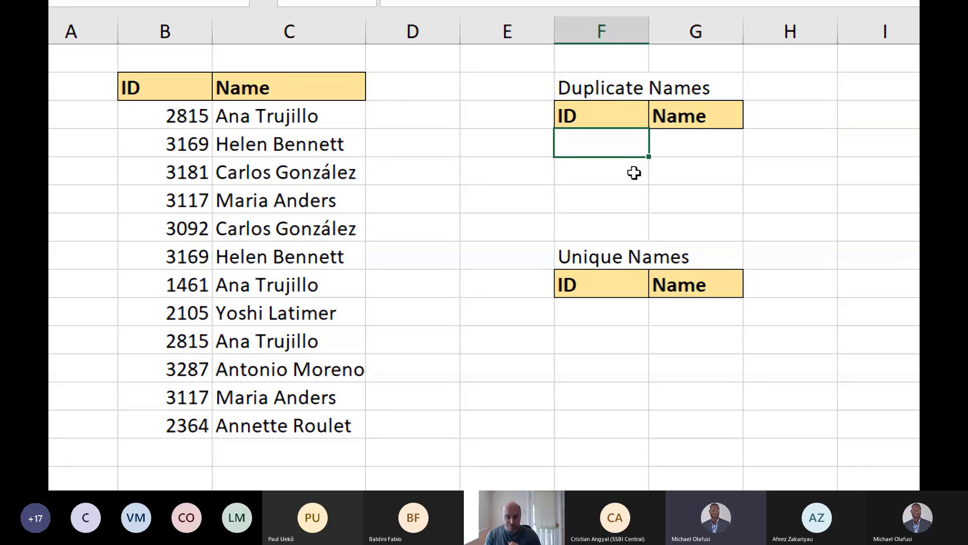
pyautogui.write('=filter')
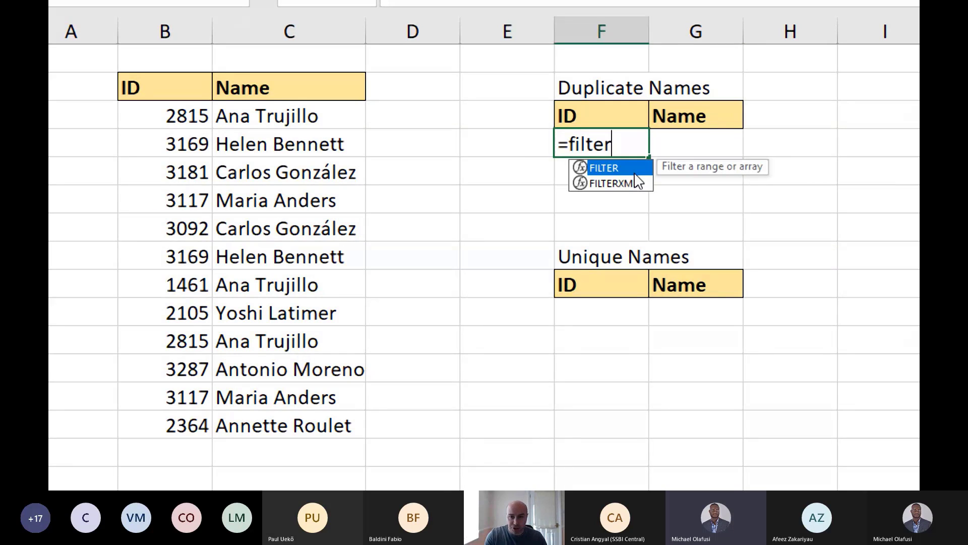
pyautogui.write('(')
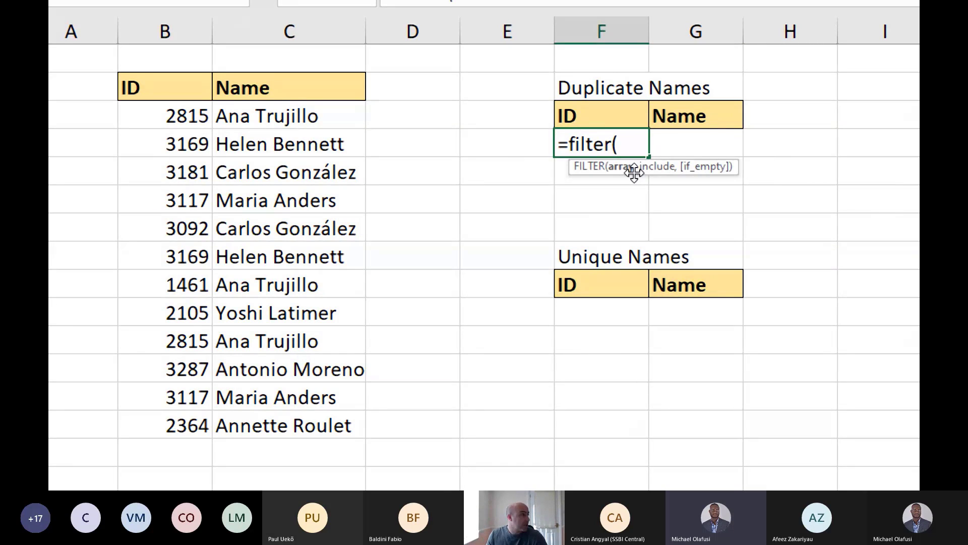
pyautogui.moveTo(184, 115); pyautogui.dragTo(309, 419)
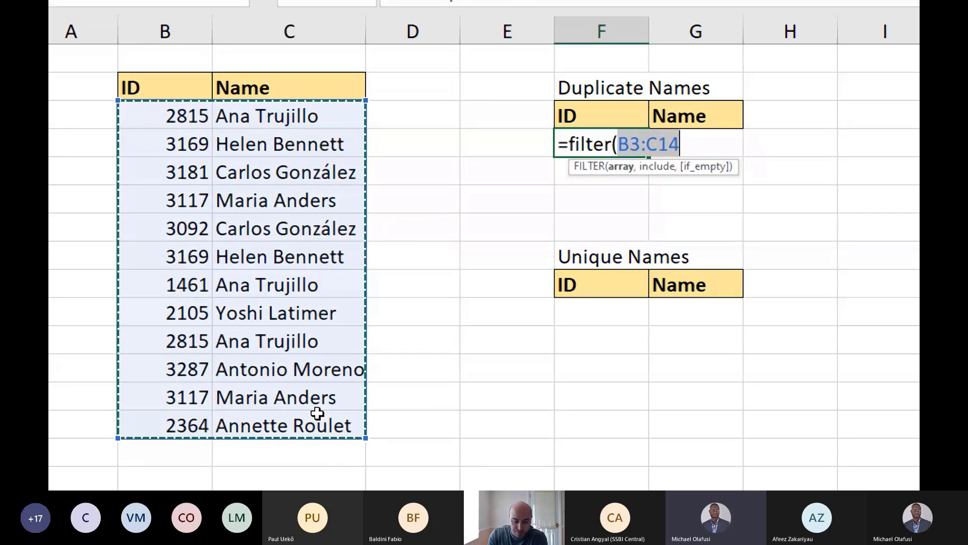
pyautogui.write(',')
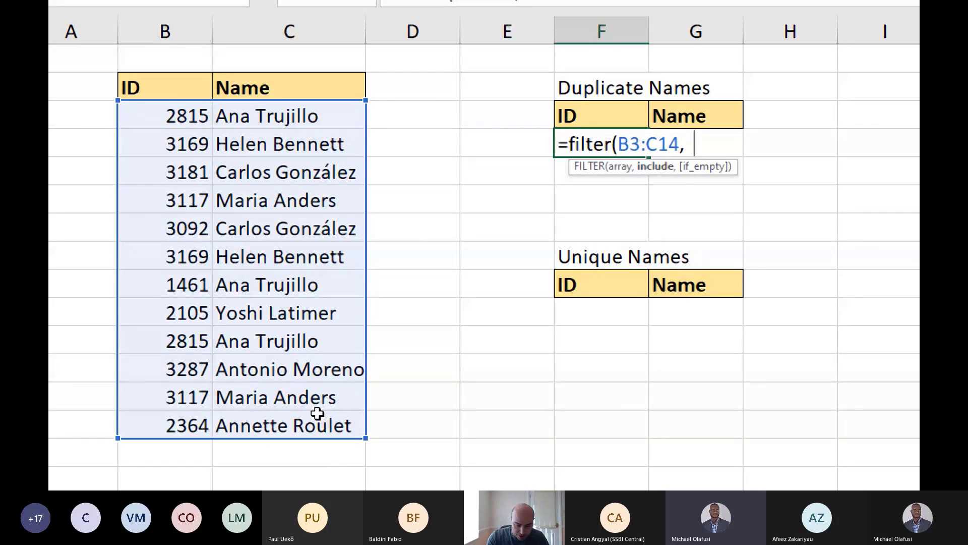
# Add COUNTIFS as FILTER's include argument, with the ID range B3:B14 as both the first criteria range and its criteria
pyautogui.write('countifs9')
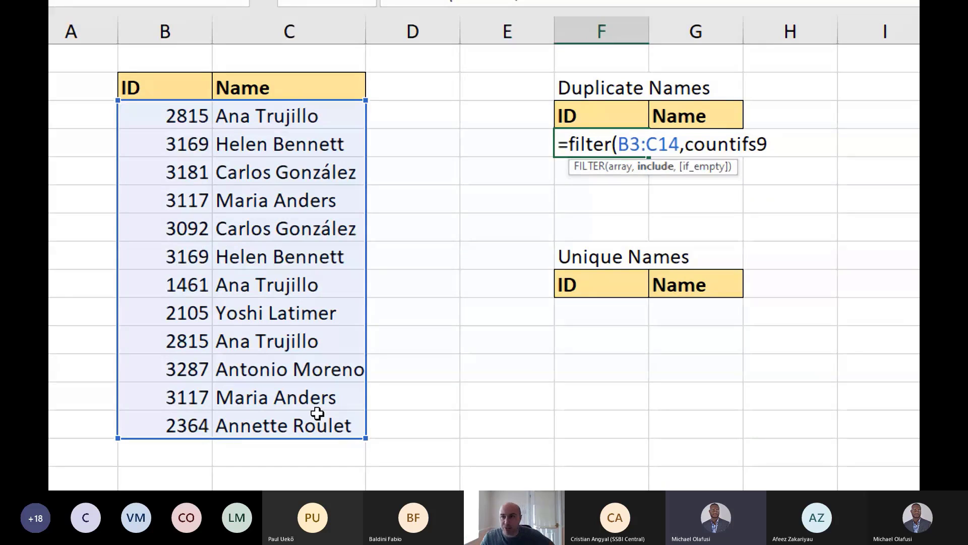
pyautogui.press('BackSpace')
pyautogui.write('(')
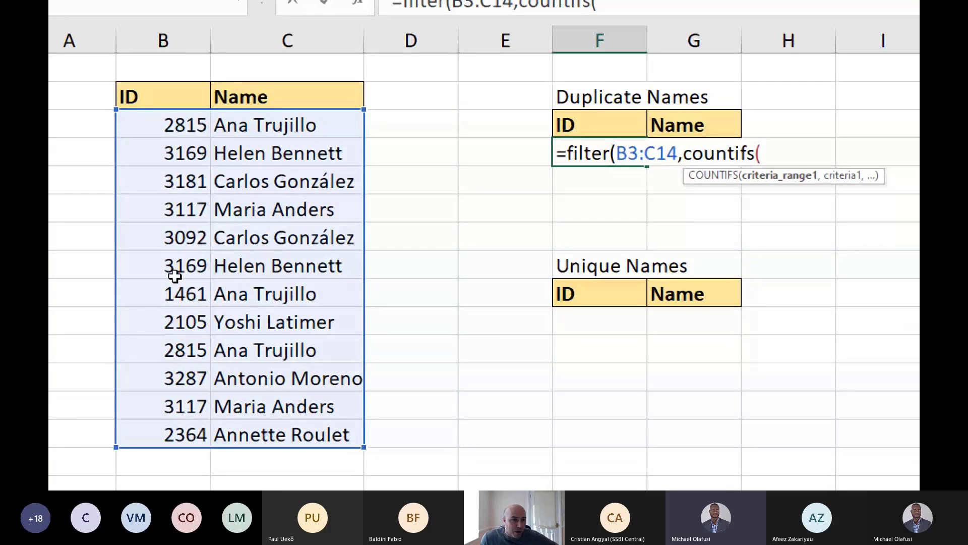
pyautogui.moveTo(183, 126); pyautogui.dragTo(170, 433)
pyautogui.write(',')
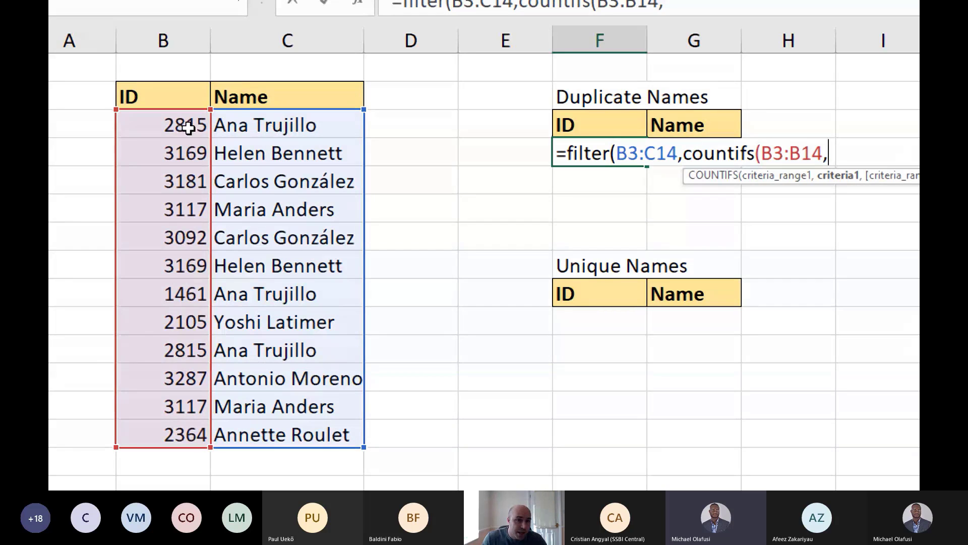
pyautogui.moveTo(189, 128); pyautogui.dragTo(183, 429)
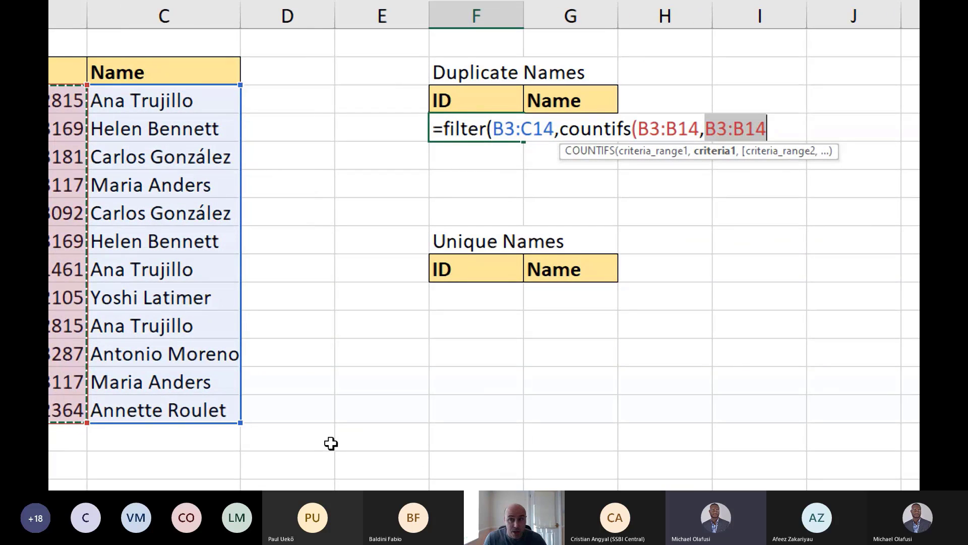
pyautogui.write(',')
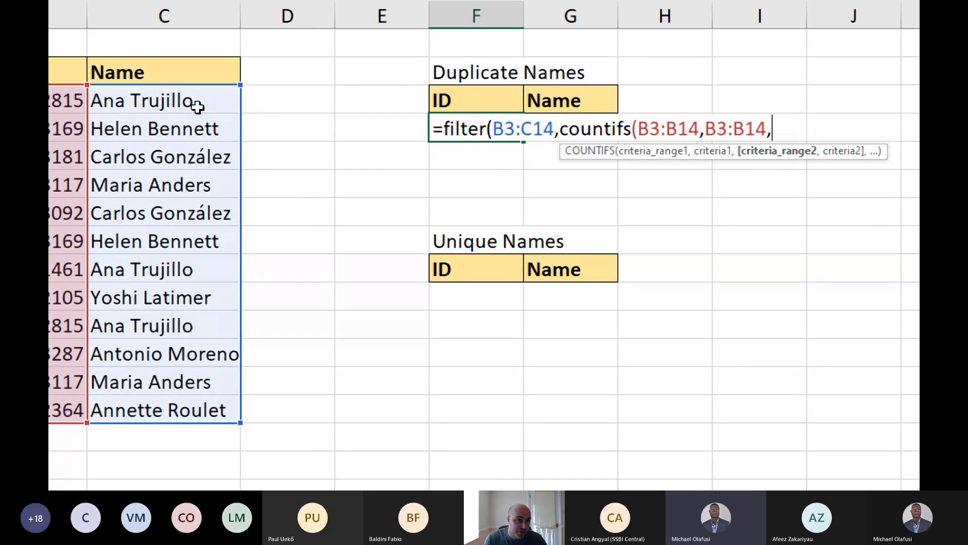
# Add the name range C3:C14 as COUNTIFS's second criteria range and its criteria, and close the function
pyautogui.moveTo(197, 106); pyautogui.dragTo(182, 402)
pyautogui.write(',')
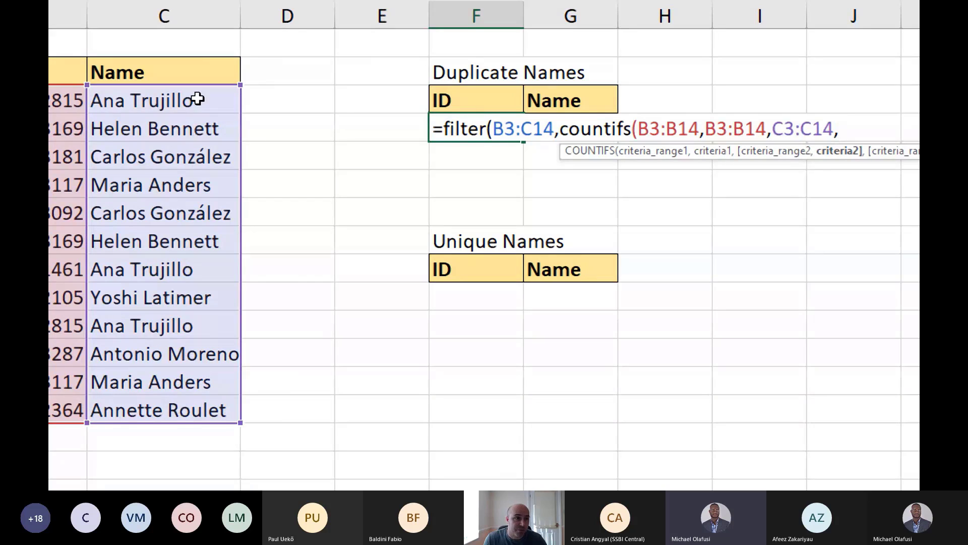
pyautogui.moveTo(197, 98); pyautogui.dragTo(169, 403)
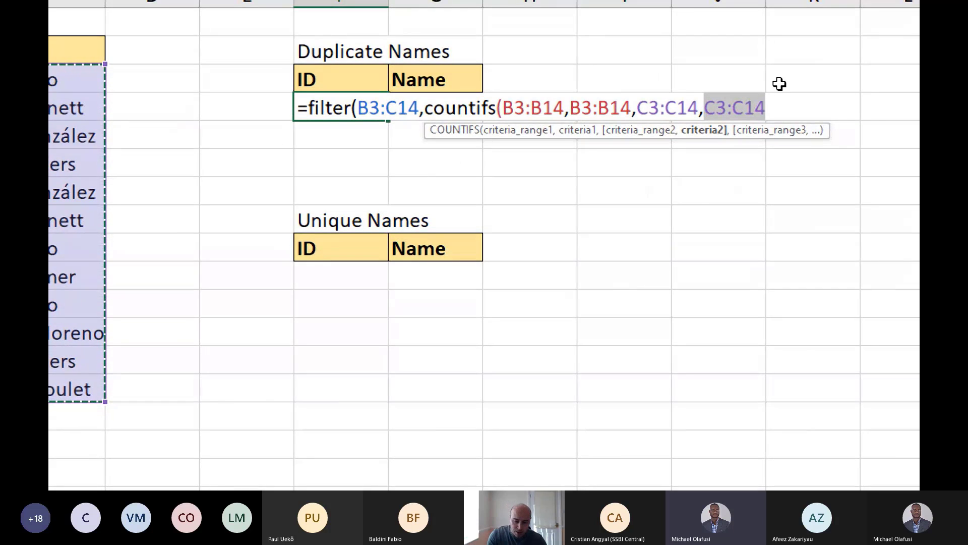
pyautogui.write(')')
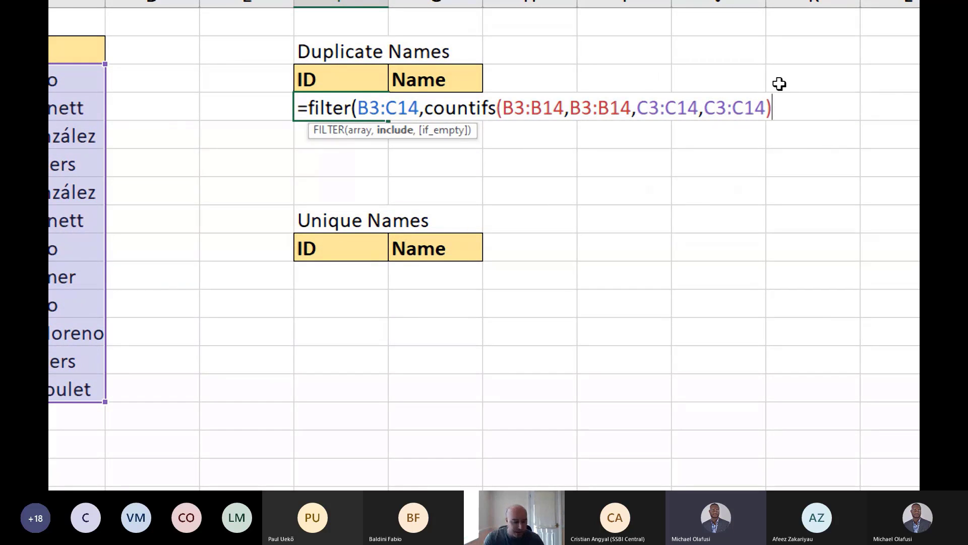
# Complete the include condition with >1 and enter the FILTER formula in F4
pyautogui.write('>!')
pyautogui.press('BackSpace')
pyautogui.write('1')
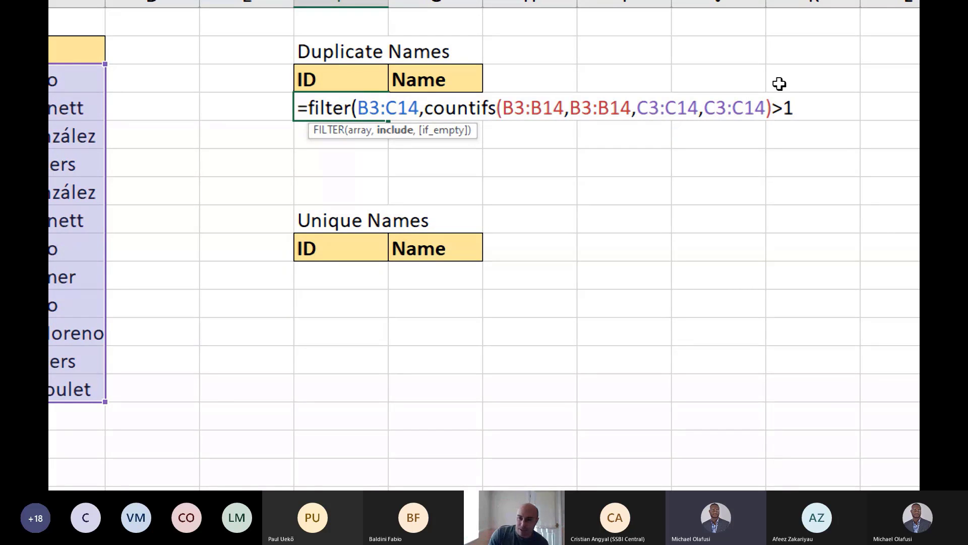
pyautogui.write(')')
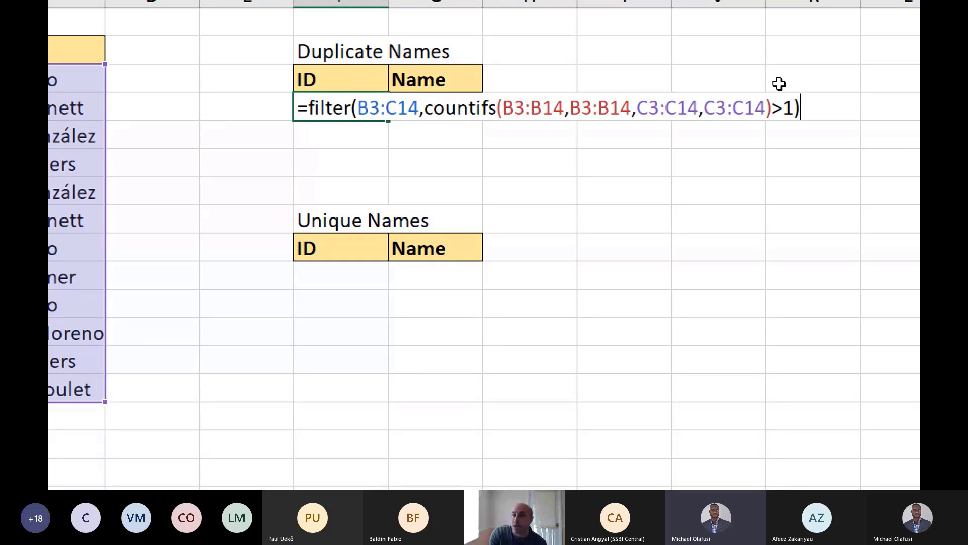
pyautogui.press('Return')
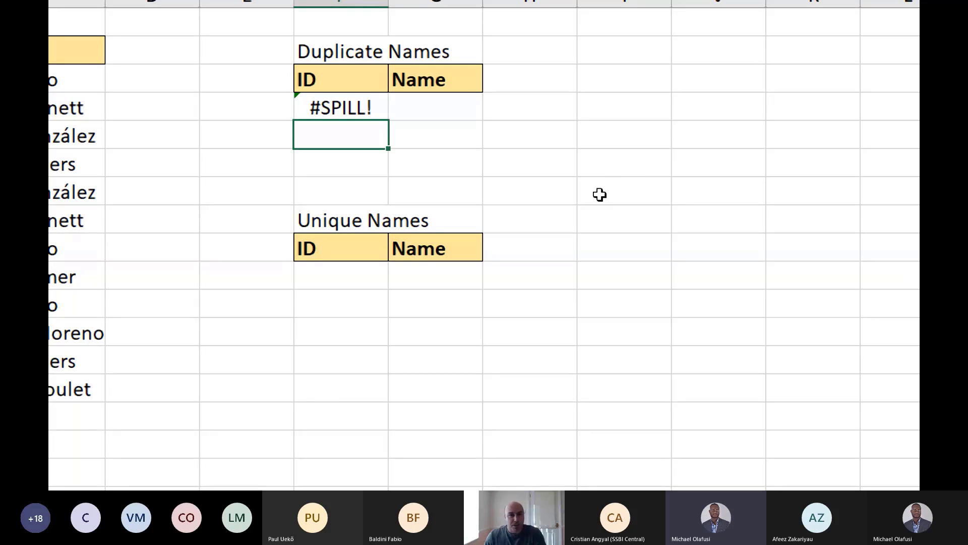
# Move the Unique Names title and its ID and Name headers down four rows to clear the range below the duplicates formula
pyautogui.click(343, 222)
pyautogui.moveTo(343, 222); pyautogui.dragTo(400, 244)
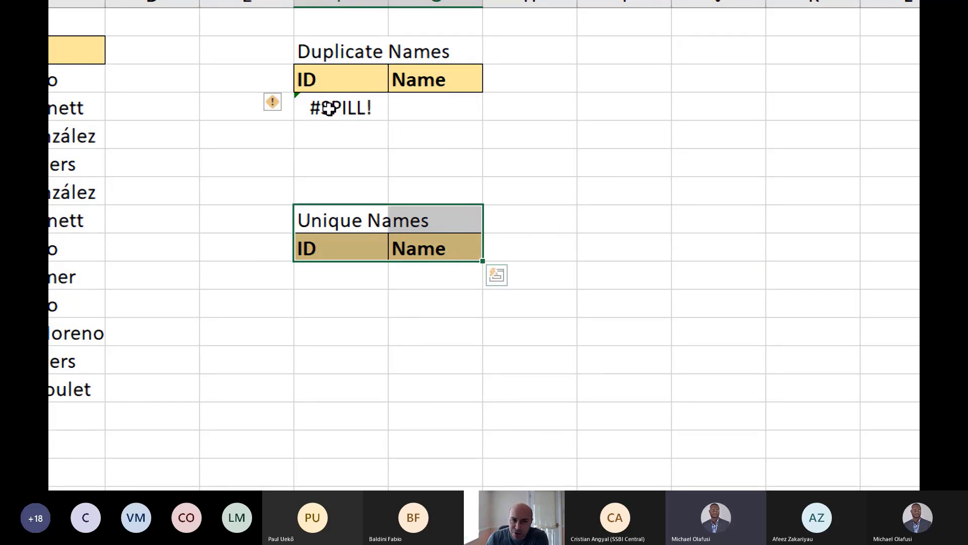
pyautogui.moveTo(325, 104); pyautogui.dragTo(465, 165)
pyautogui.click(560, 254)
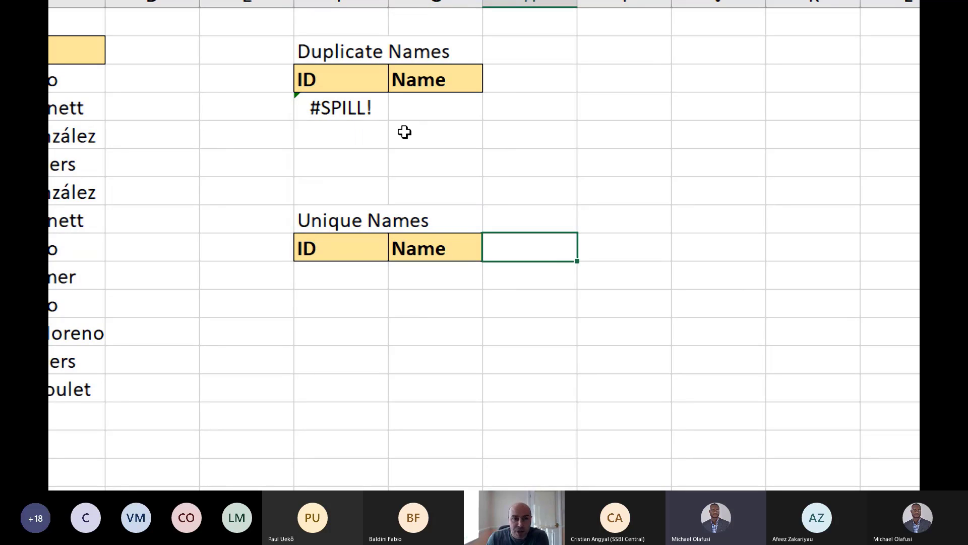
pyautogui.moveTo(352, 220); pyautogui.dragTo(406, 360)
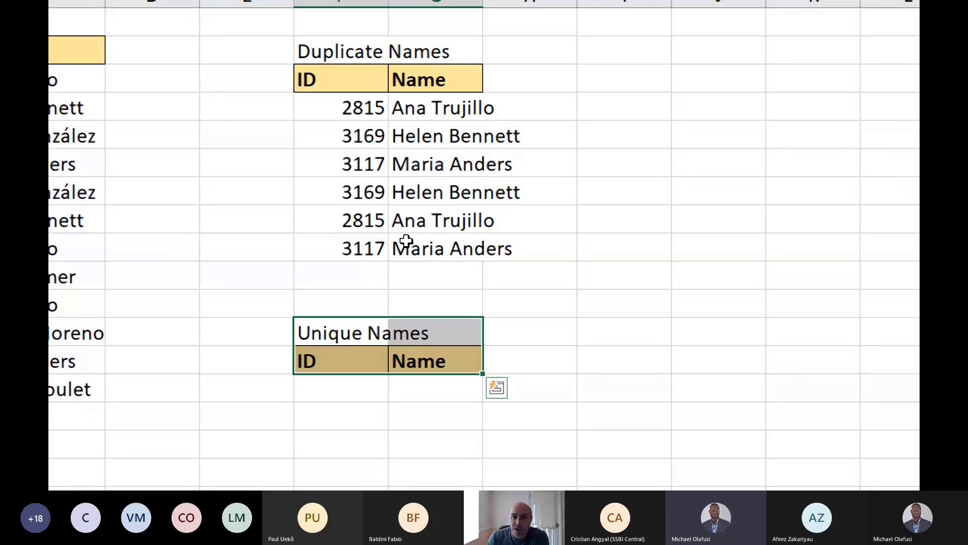
# Compare the repeated records under Duplicate Names, and wrap F4's FILTER formula in UNIQUE so each record is listed once
pyautogui.moveTo(350, 134); pyautogui.dragTo(404, 136)
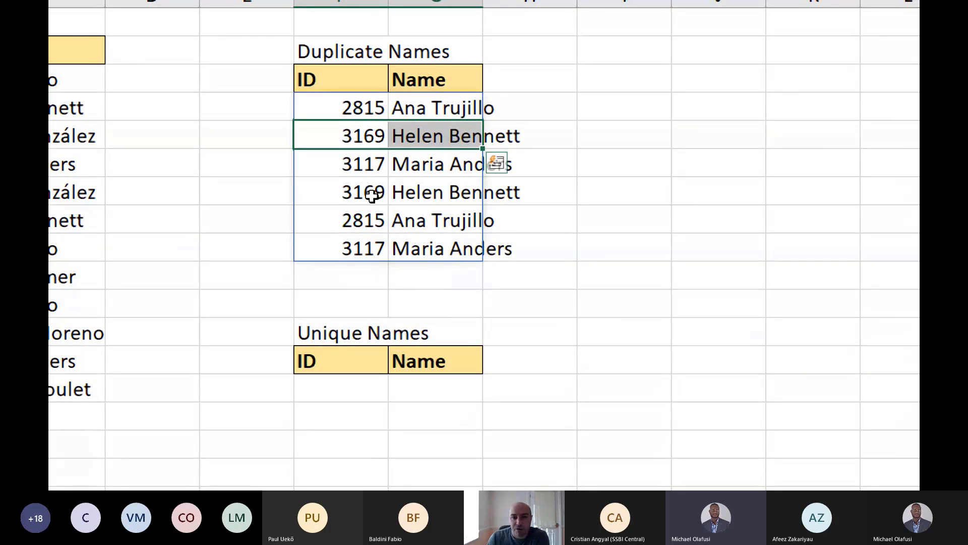
pyautogui.moveTo(372, 195); pyautogui.dragTo(423, 190)
pyautogui.moveTo(374, 107); pyautogui.dragTo(468, 109)
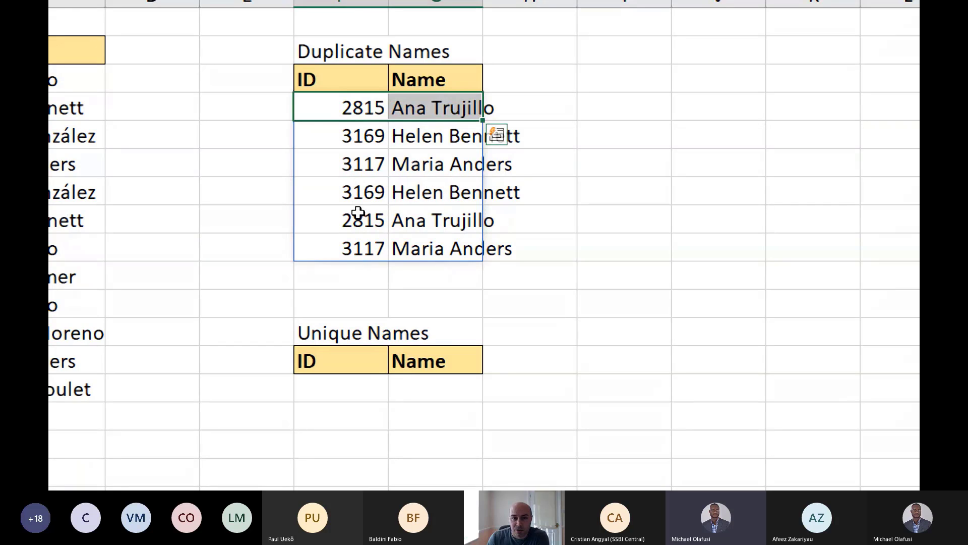
pyautogui.moveTo(357, 218); pyautogui.dragTo(441, 212)
pyautogui.doubleClick(355, 110)
pyautogui.click(355, 110)
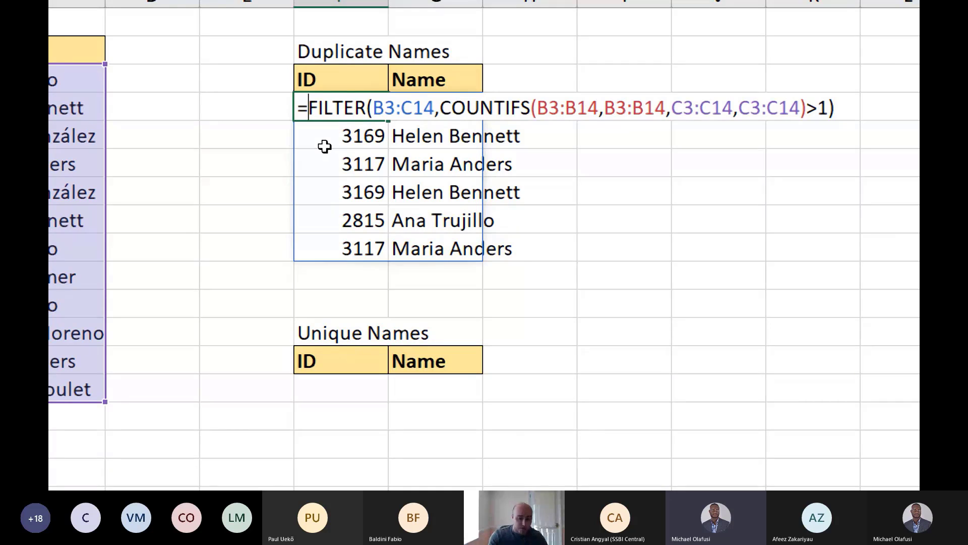
pyautogui.write('uni')
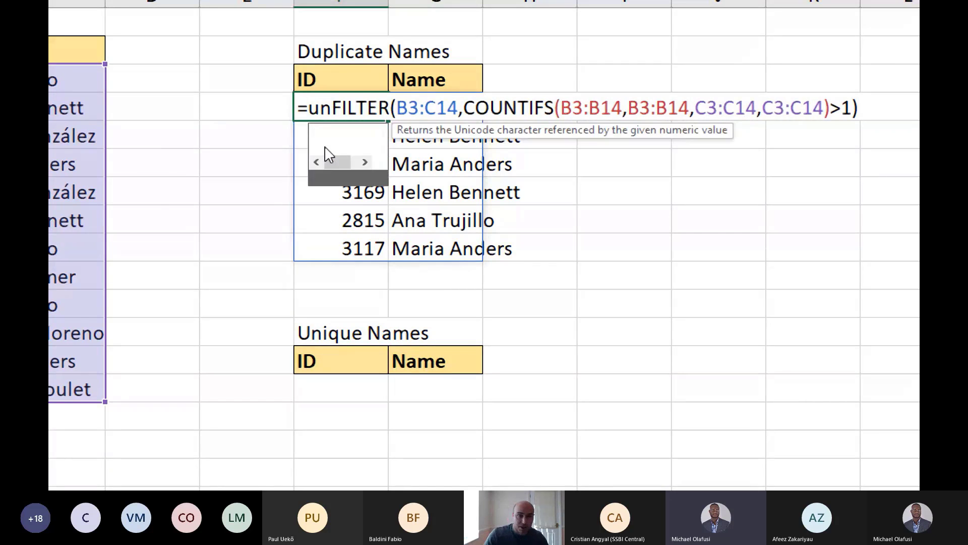
pyautogui.press('Down')
pyautogui.press('Down')
pyautogui.press('Tab')
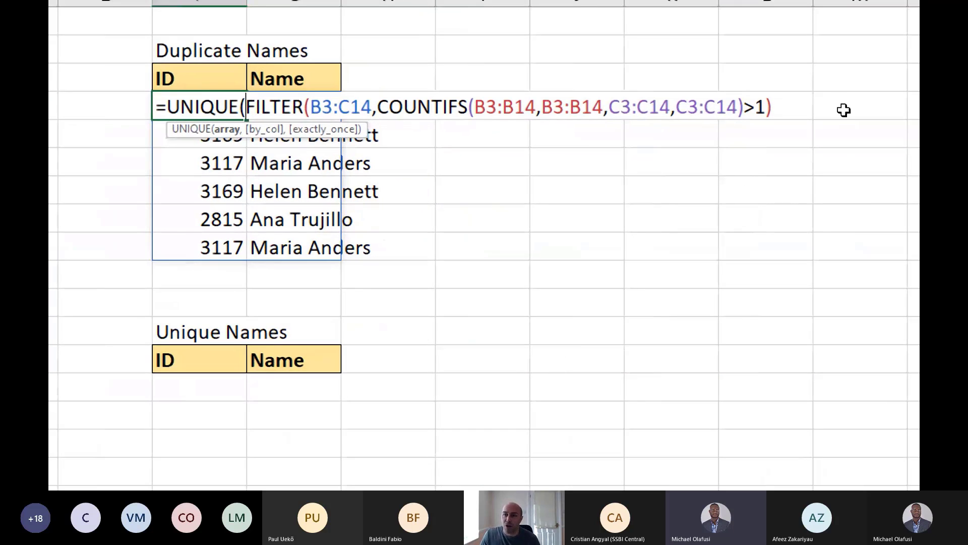
pyautogui.click(782, 107)
pyautogui.press('Return')
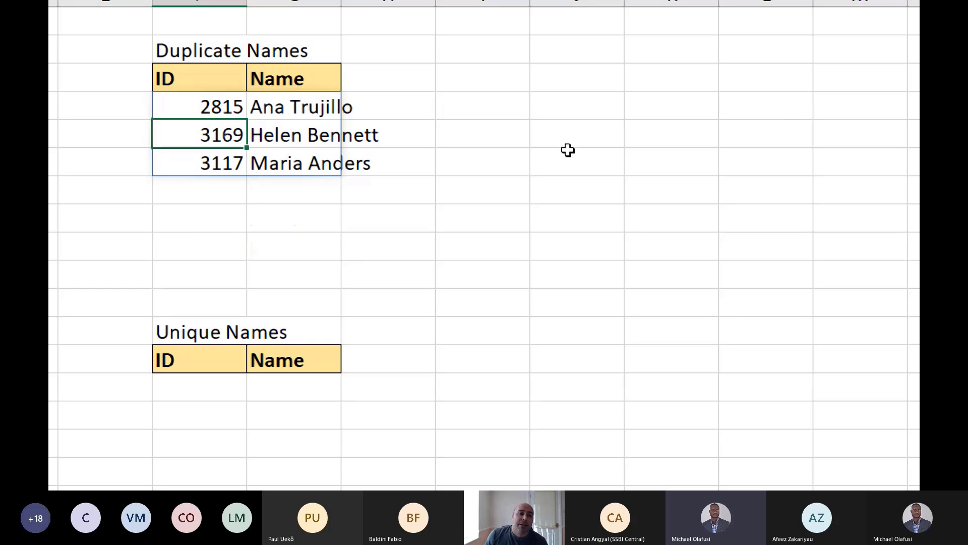
# Move the Unique Names title and headers back up to F8:G9, and copy F4's formula text into F10 below them
pyautogui.moveTo(216, 324); pyautogui.dragTo(233, 236)
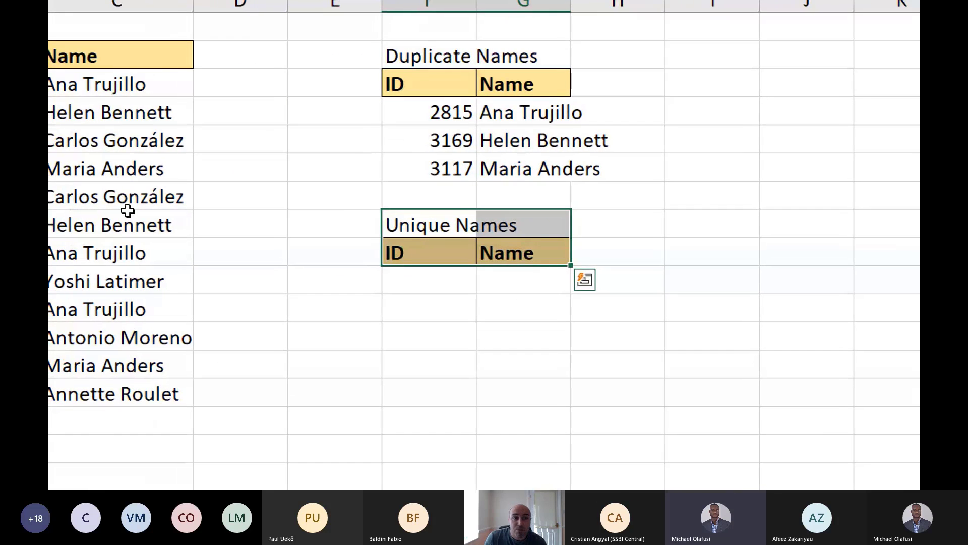
pyautogui.click(436, 112)
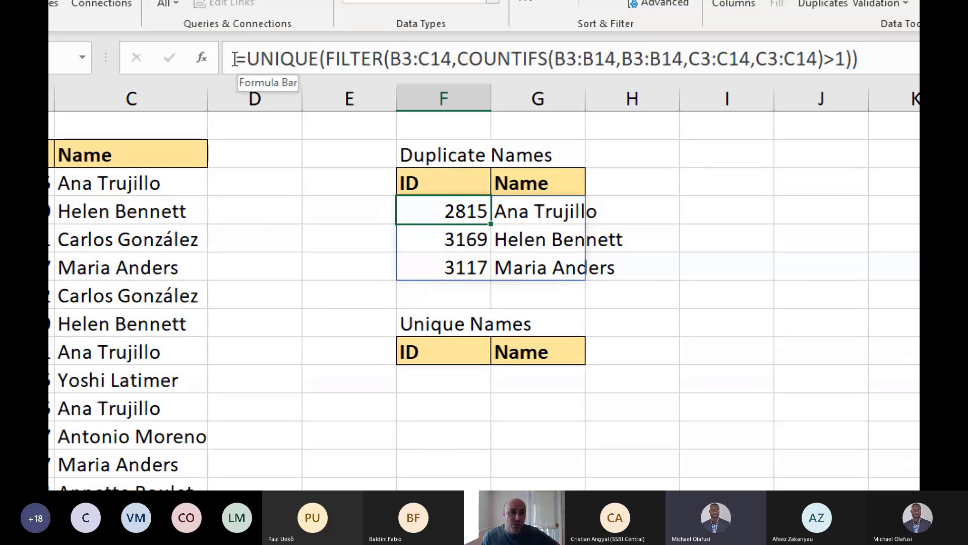
pyautogui.moveTo(236, 59); pyautogui.dragTo(862, 62)
pyautogui.hotkey('ctrl', 'c')
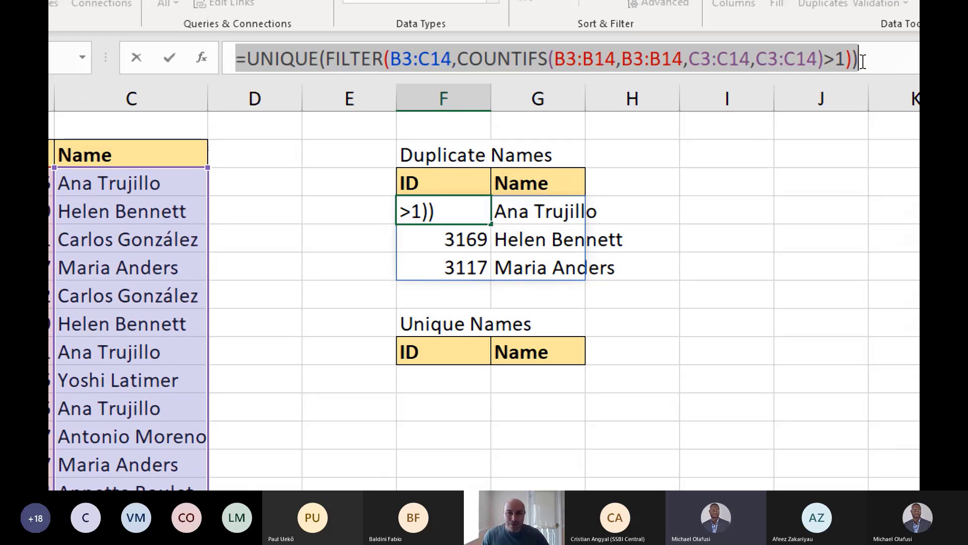
pyautogui.press('Escape')
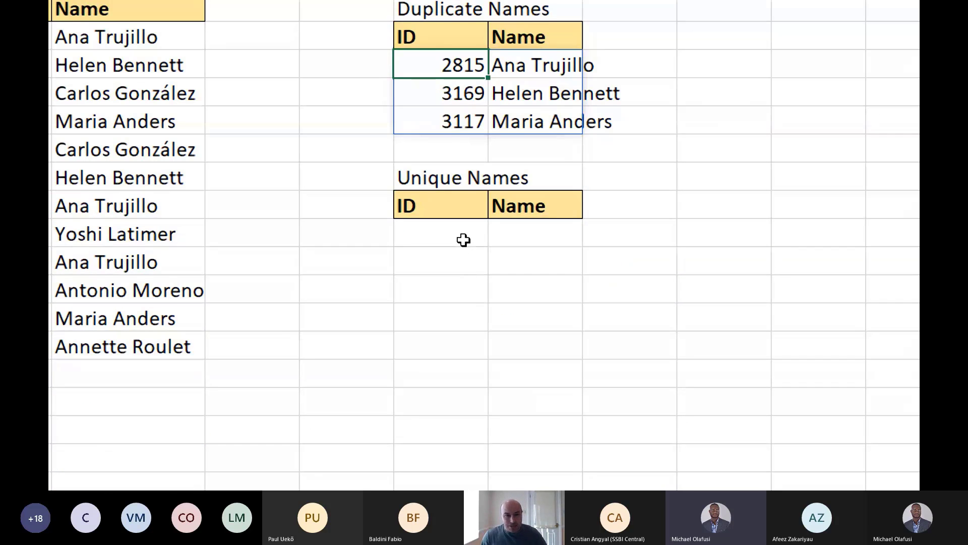
pyautogui.doubleClick(467, 382)
pyautogui.hotkey('ctrl', 'v')
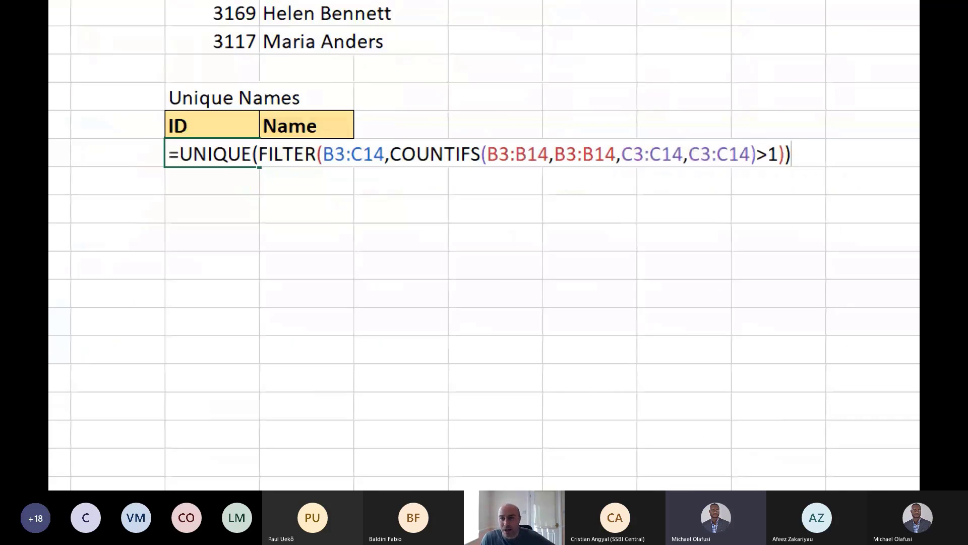
# Change the comparison in the Unique Names formula to =1, enter it, and review the returned ID and name records
pyautogui.doubleClick(759, 153)
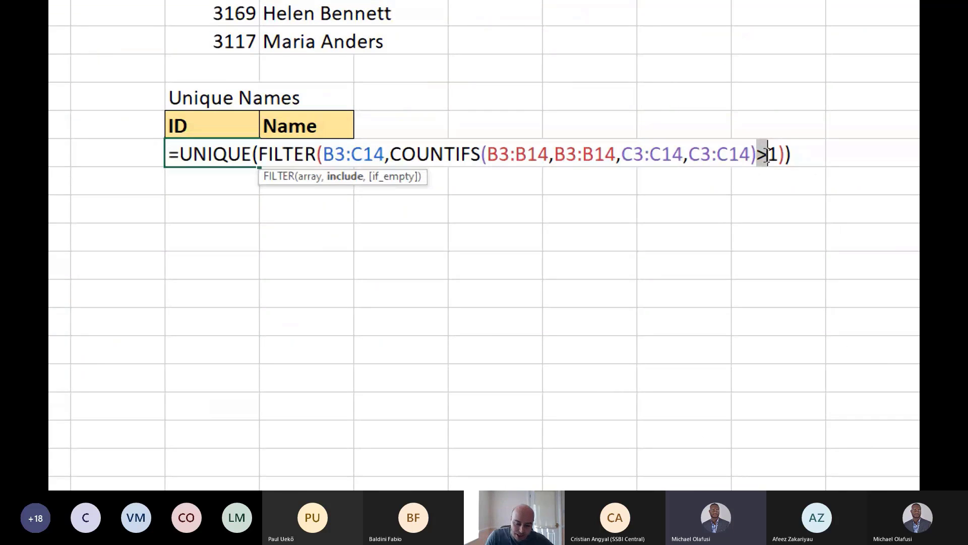
pyautogui.write('=')
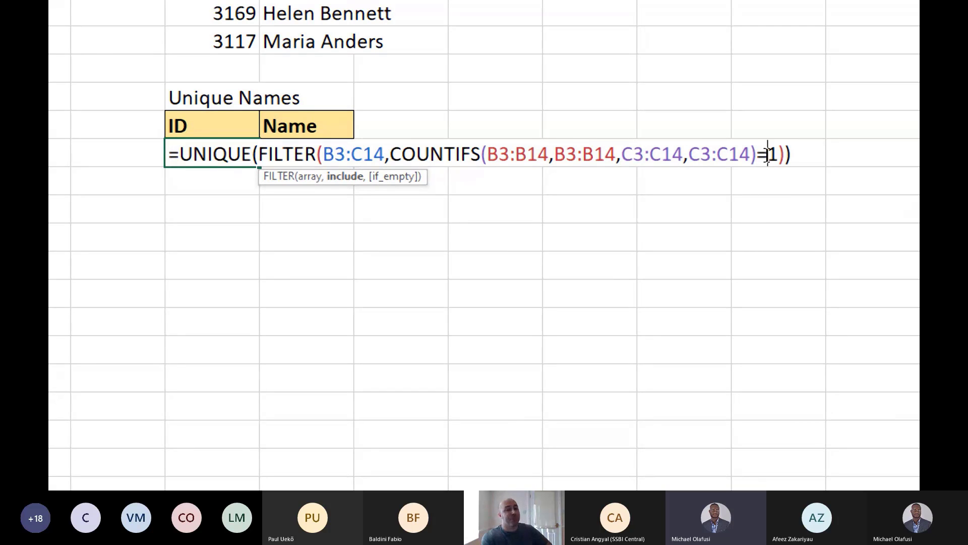
pyautogui.press('Return')
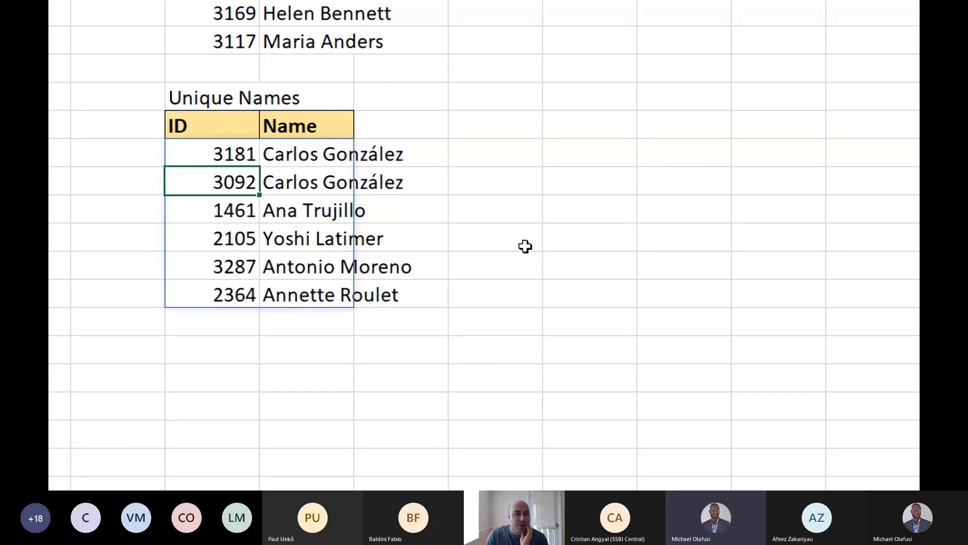
pyautogui.moveTo(193, 156); pyautogui.dragTo(310, 183)
pyautogui.click(395, 314)
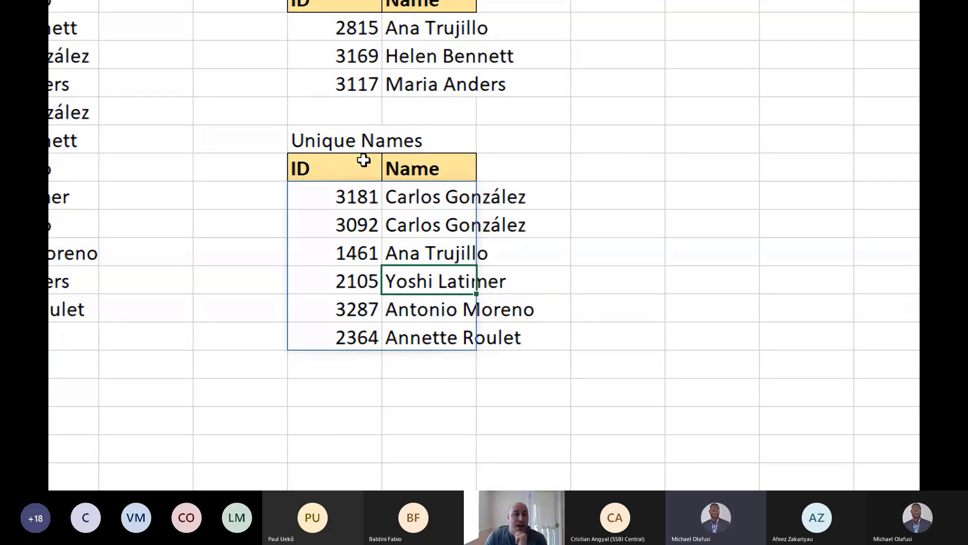
pyautogui.moveTo(357, 189)
pyautogui.mouseDown()
pyautogui.moveTo(379, 216)
pyautogui.moveTo(410, 337)
pyautogui.mouseUp()
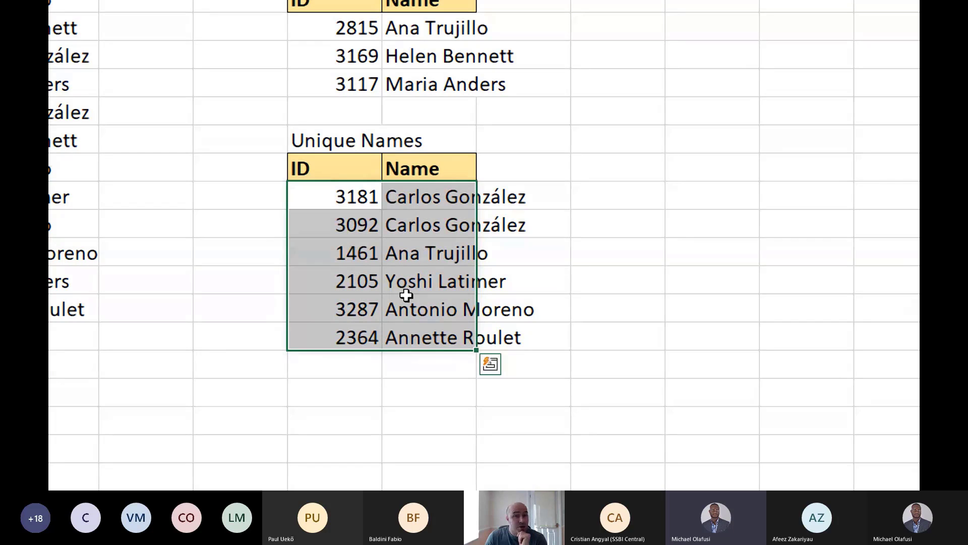
# Compare the records under Duplicate Names and Unique Names with the source ID and Name list
pyautogui.moveTo(357, 30); pyautogui.dragTo(404, 89)
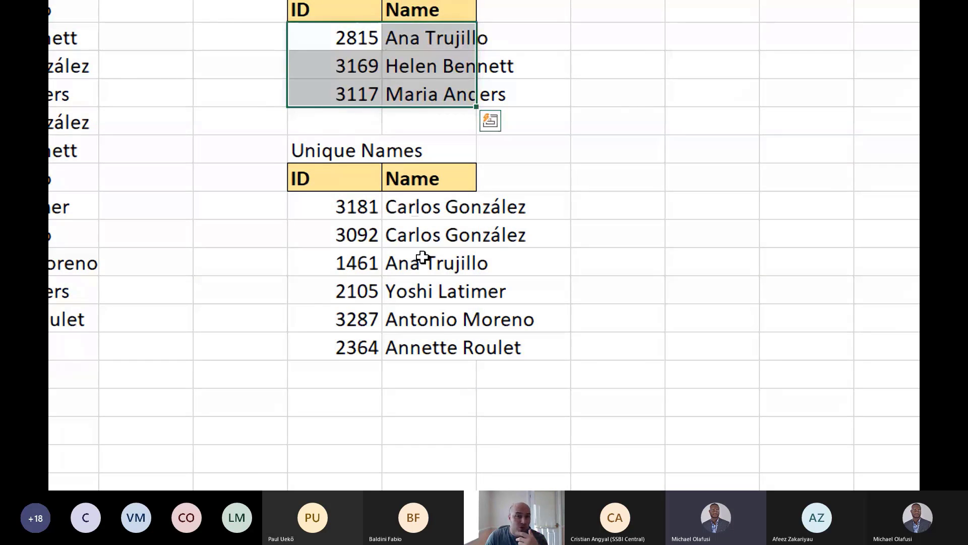
pyautogui.click(460, 436)
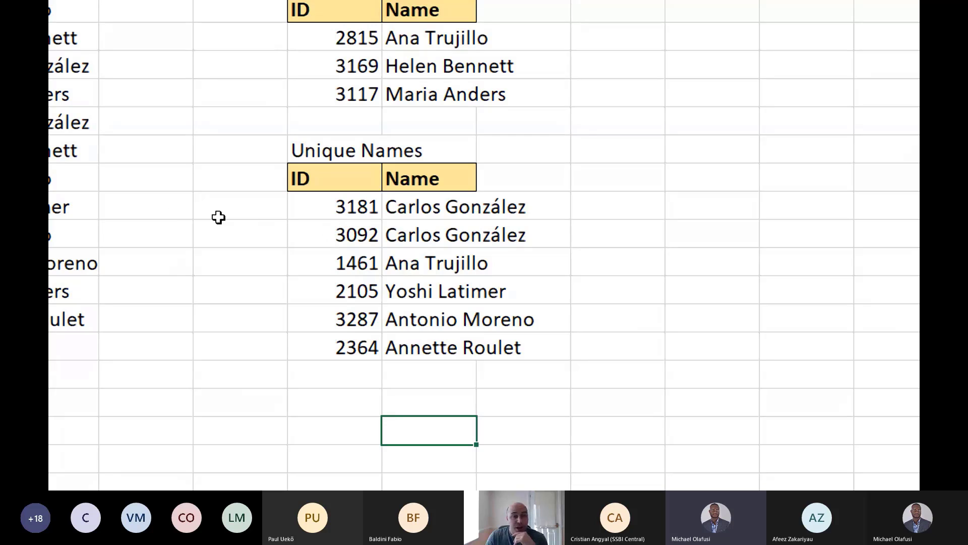
pyautogui.moveTo(151, 55)
pyautogui.mouseDown()
pyautogui.moveTo(372, 290)
pyautogui.moveTo(378, 363)
pyautogui.mouseUp()
pyautogui.click(439, 308)
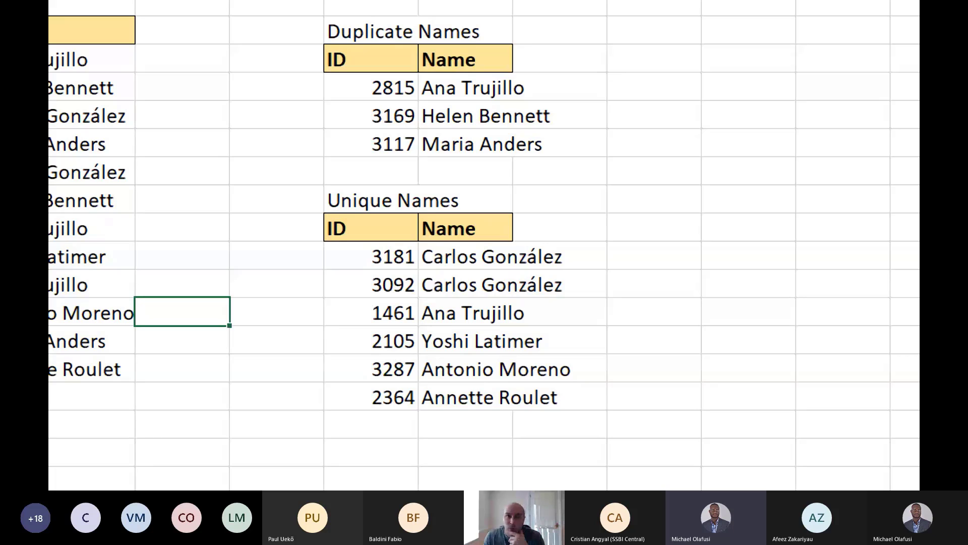
# Open the Compare Lists 1 sheet and clear the existing FILTER formula from D3
pyautogui.press('super+minus')
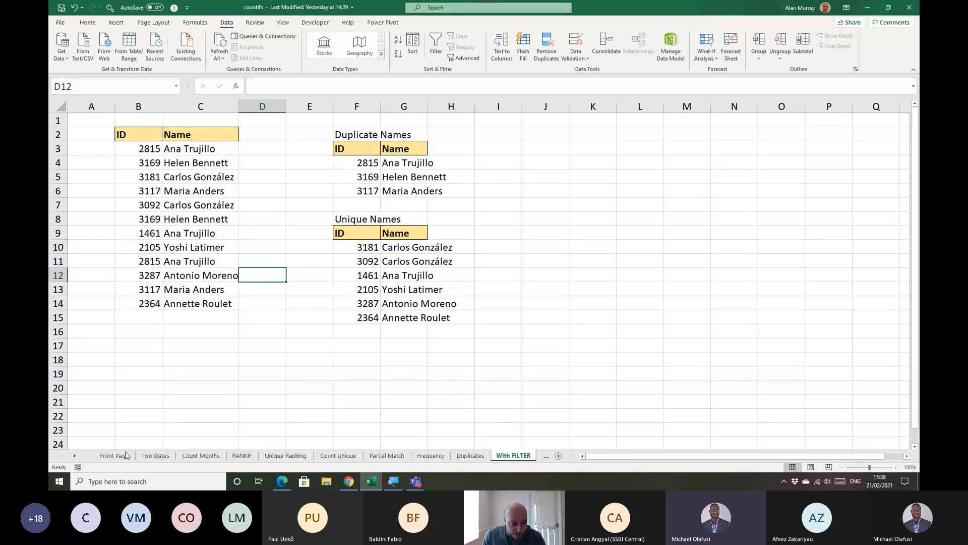
pyautogui.click(75, 455)
pyautogui.click(75, 456)
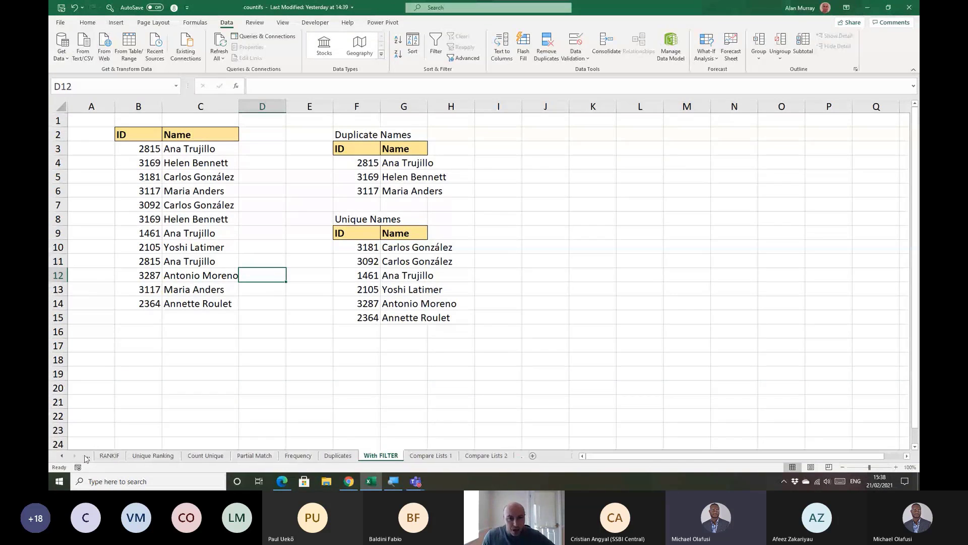
pyautogui.click(431, 457)
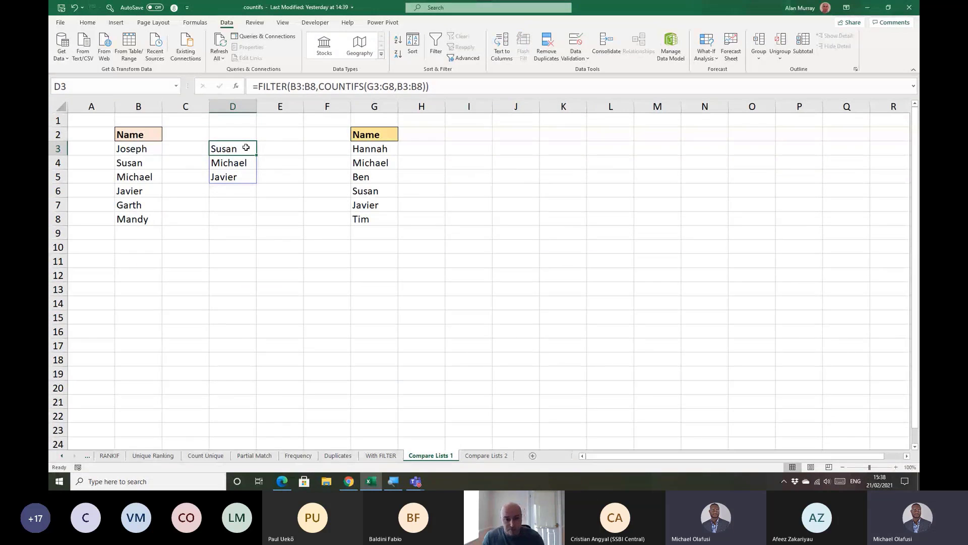
pyautogui.press('Delete')
pyautogui.click(268, 180)
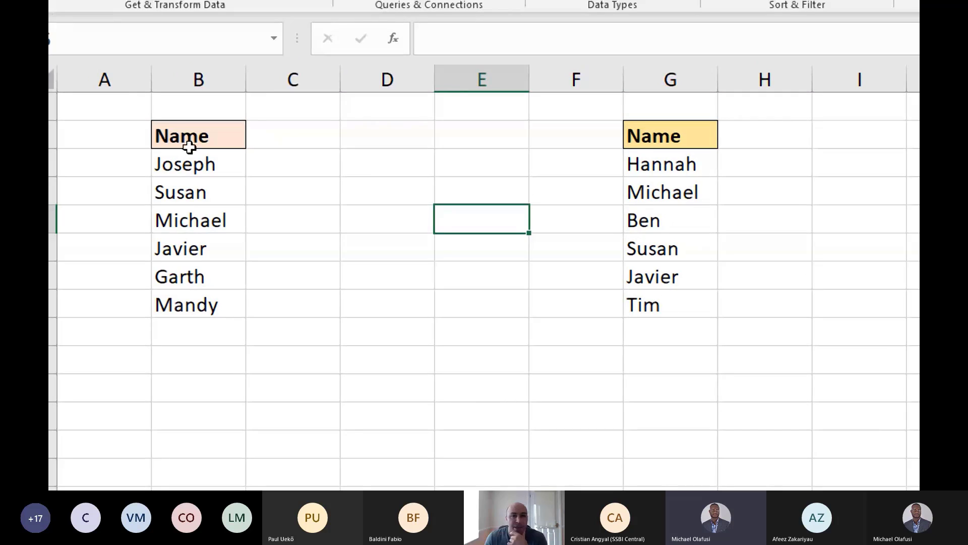
# Review the names in the first list, B3:B8, that are compared with the list in column G
pyautogui.click(366, 169)
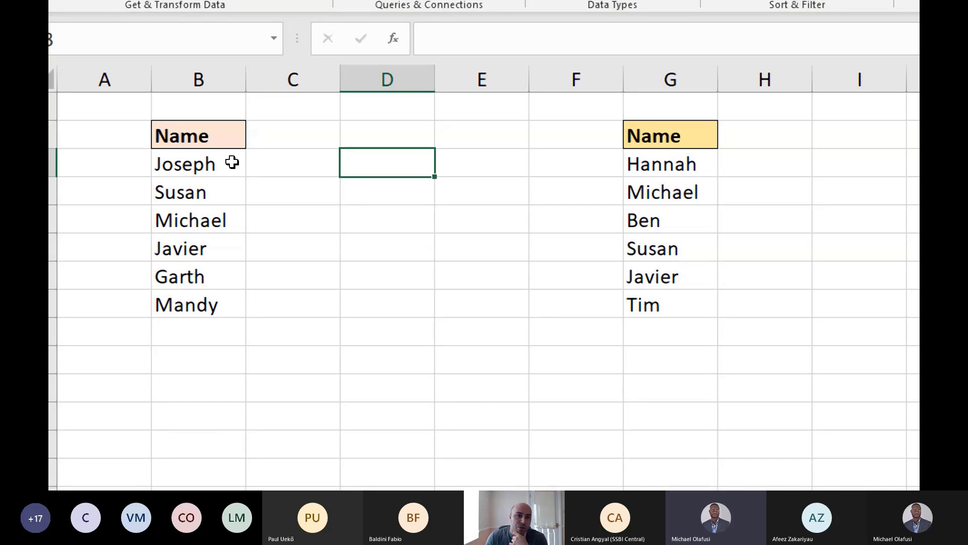
pyautogui.moveTo(232, 162); pyautogui.dragTo(236, 298)
pyautogui.click(321, 262)
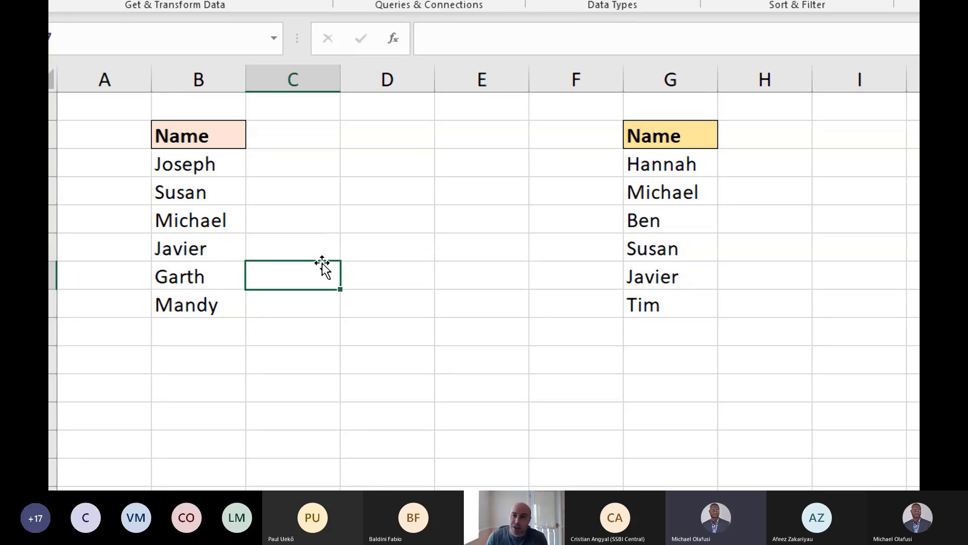
pyautogui.moveTo(212, 160); pyautogui.dragTo(200, 305)
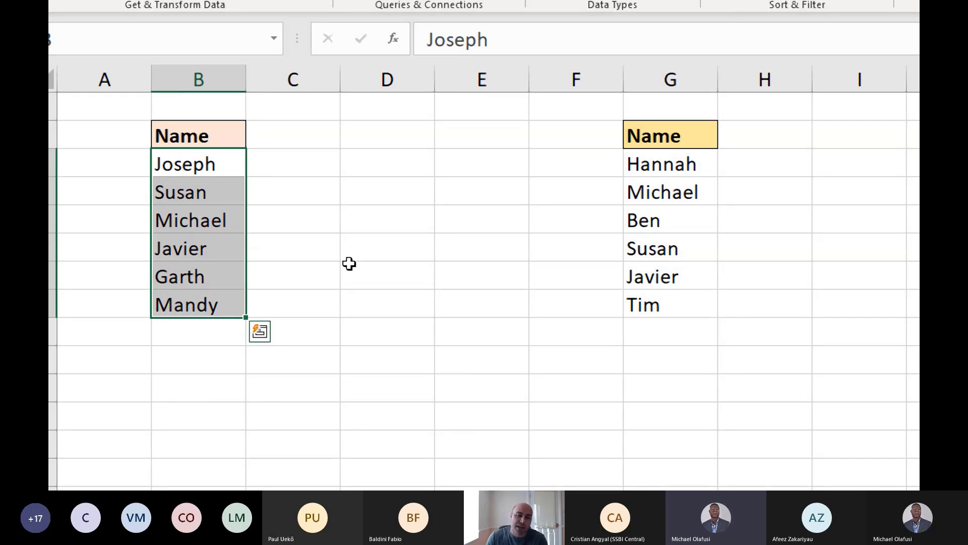
# Begin a FILTER formula in D3 with B3:B8 as the array to return
pyautogui.click(411, 174)
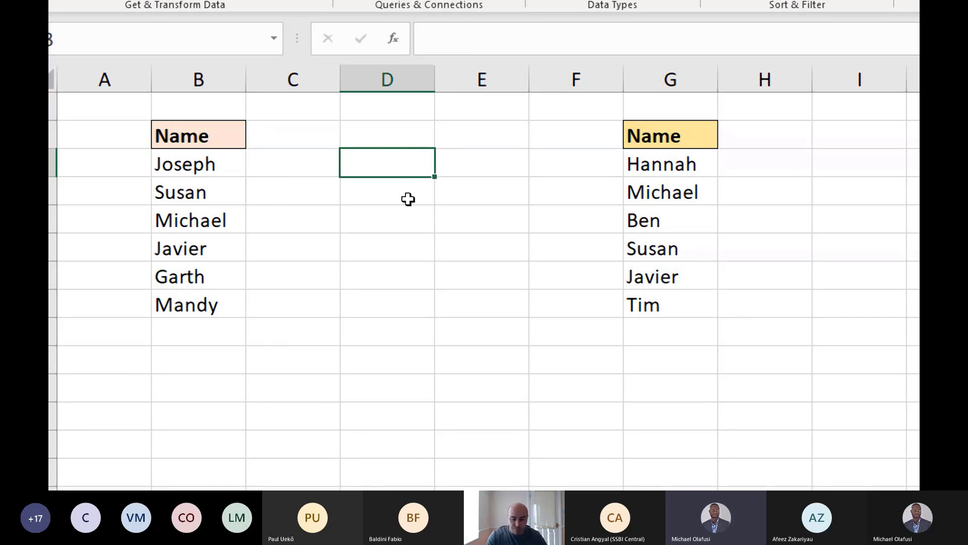
pyautogui.write('=')
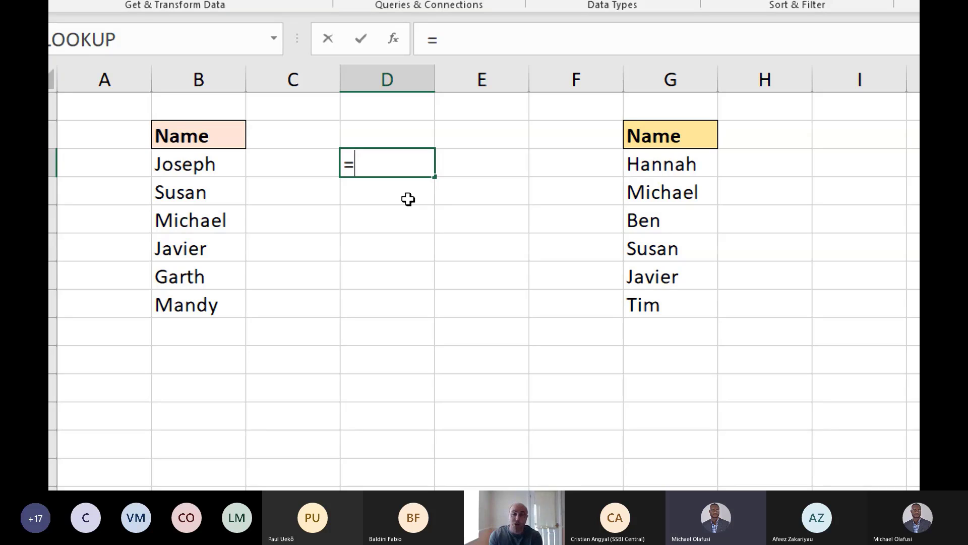
pyautogui.write('filter(')
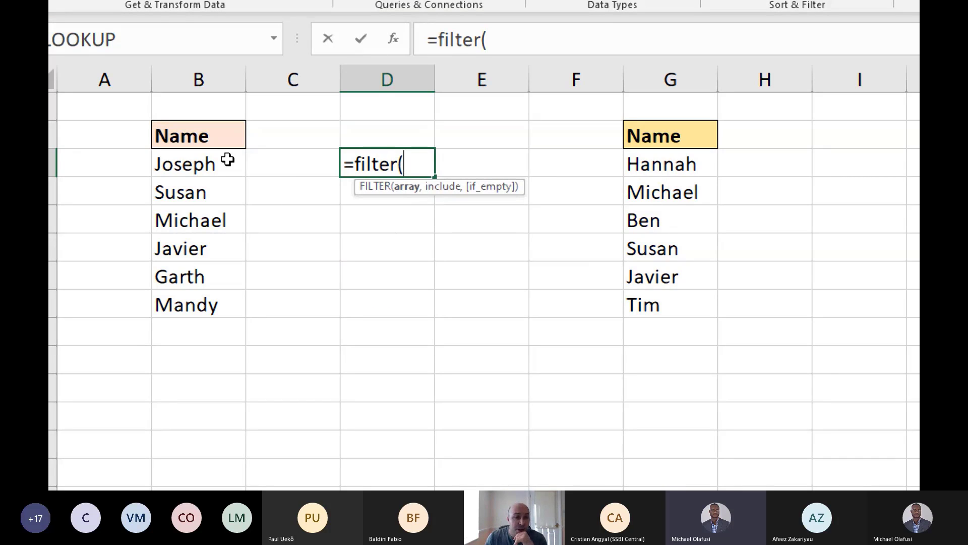
pyautogui.moveTo(227, 159); pyautogui.dragTo(216, 312)
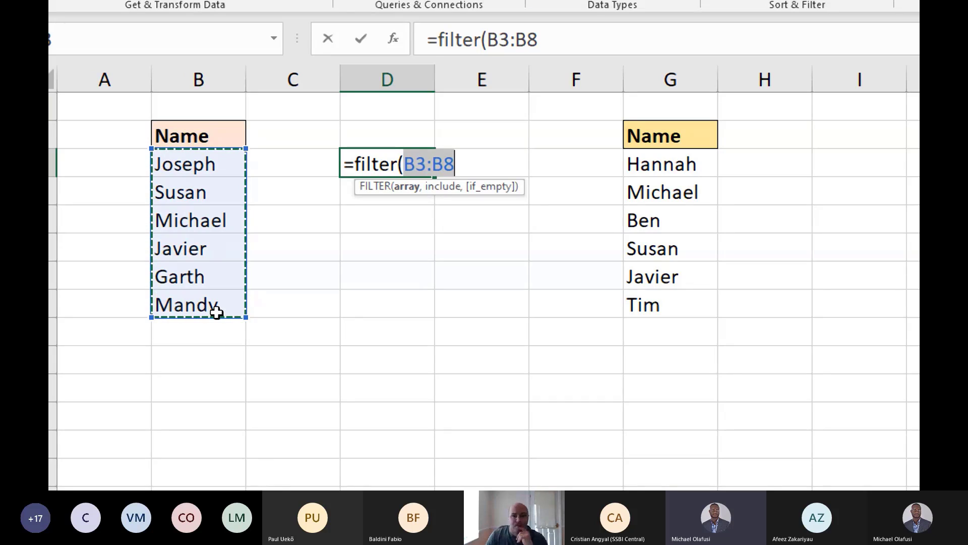
pyautogui.click(455, 162)
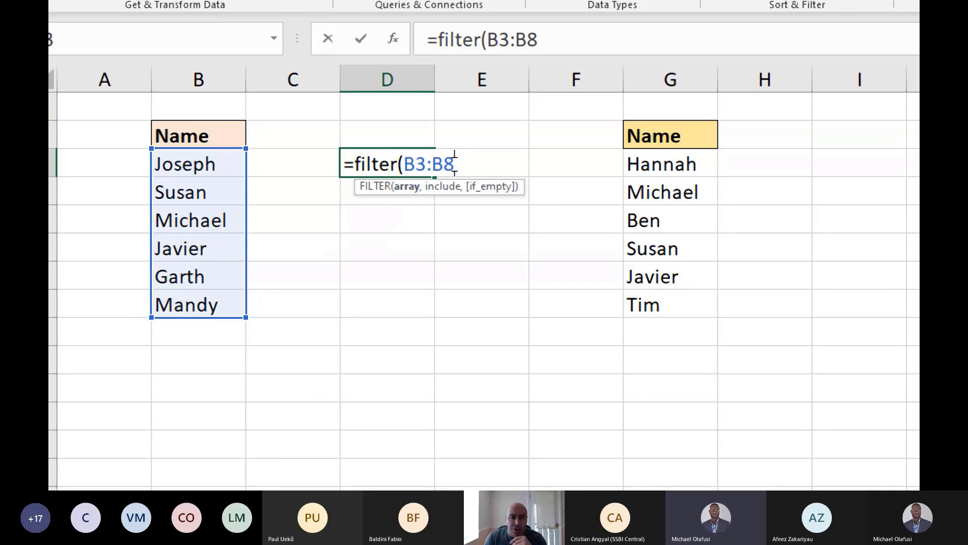
pyautogui.write(',')
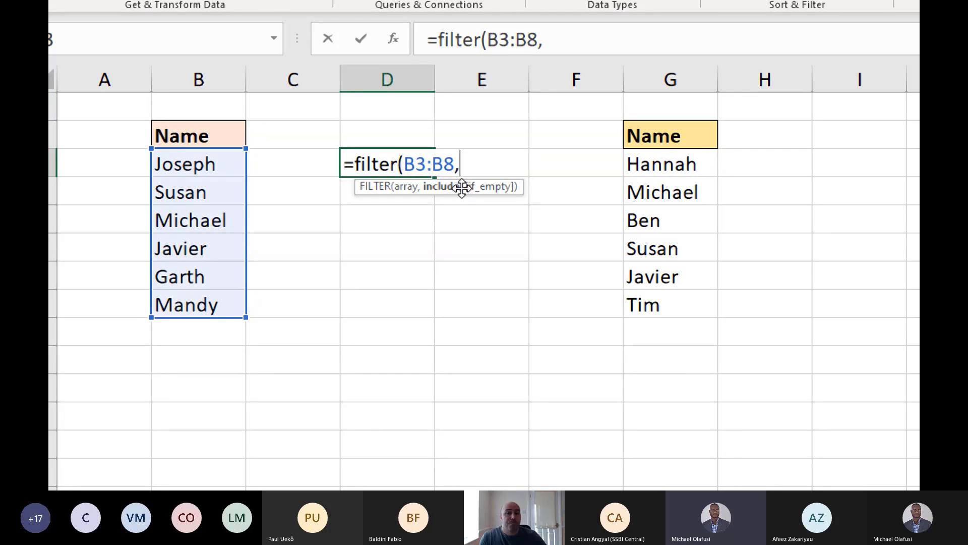
# Complete the D3 formula with COUNTIFS(G3:G8,B3:B8) as the include argument and enter it
pyautogui.write('counti')
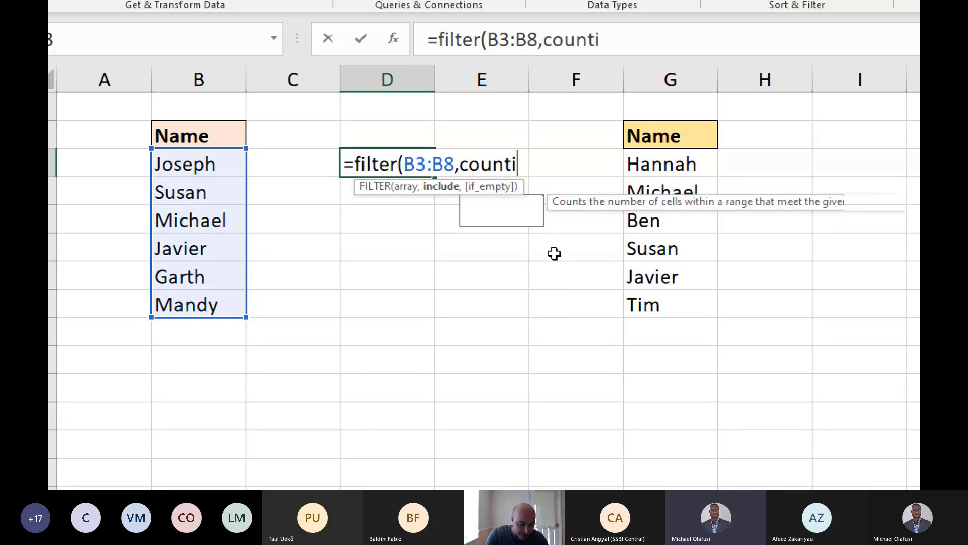
pyautogui.write('fs(')
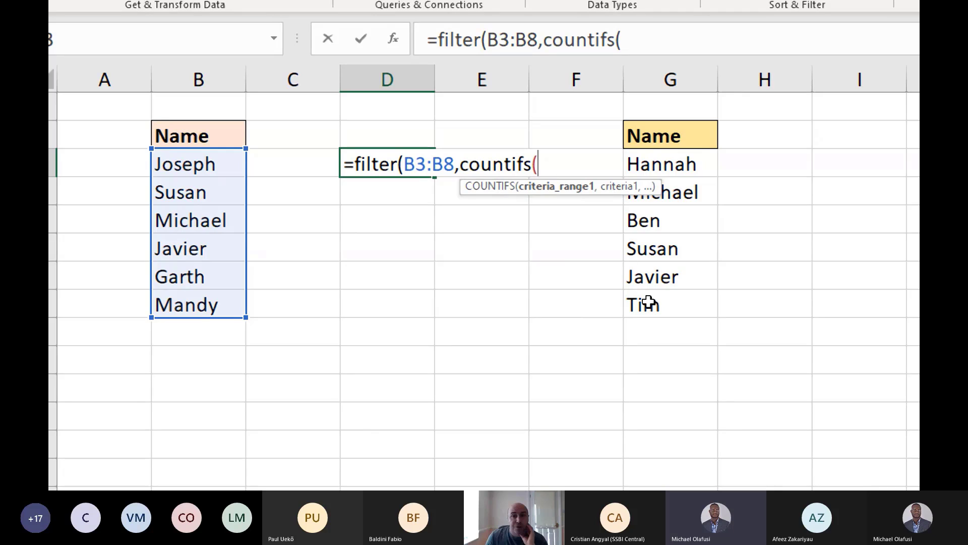
pyautogui.moveTo(648, 304); pyautogui.dragTo(664, 163)
pyautogui.write(',')
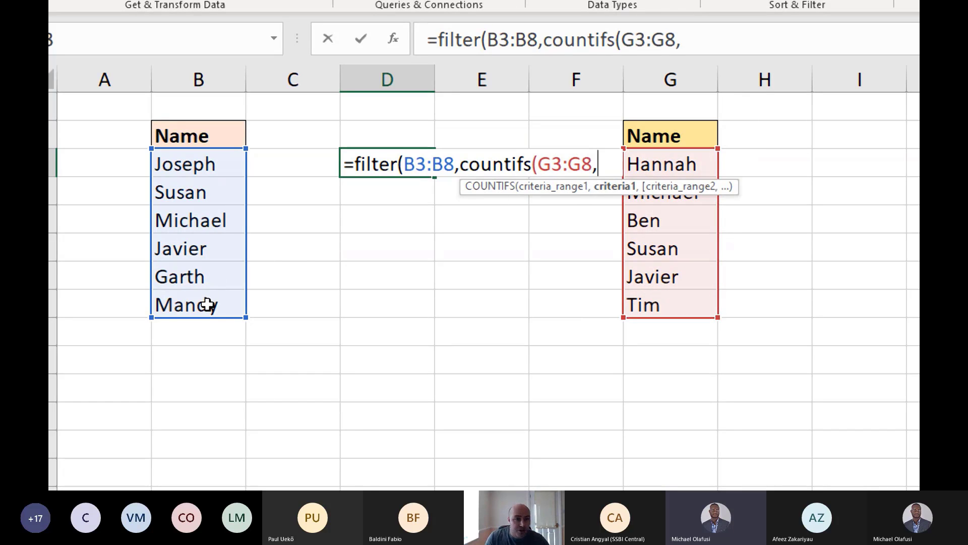
pyautogui.moveTo(207, 304); pyautogui.dragTo(204, 168)
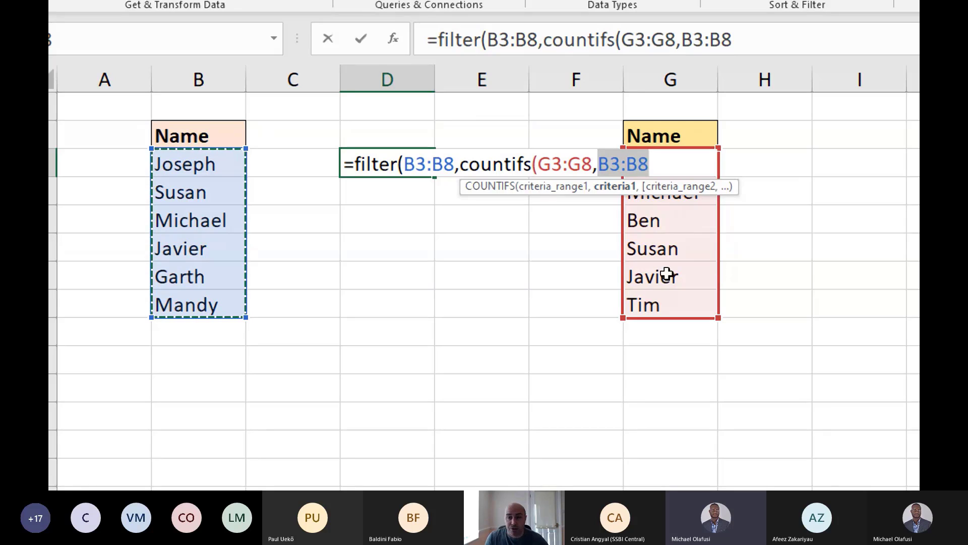
pyautogui.write(')')
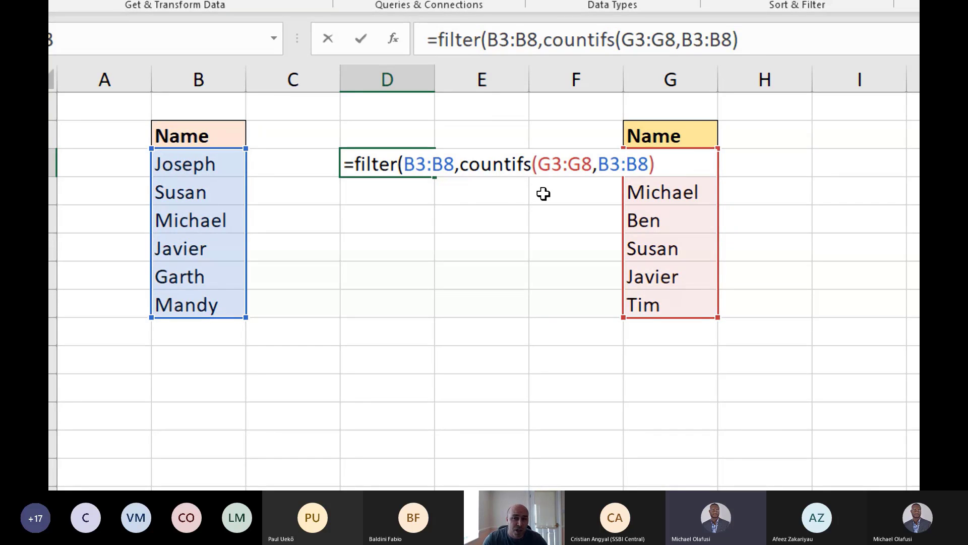
pyautogui.write(')')
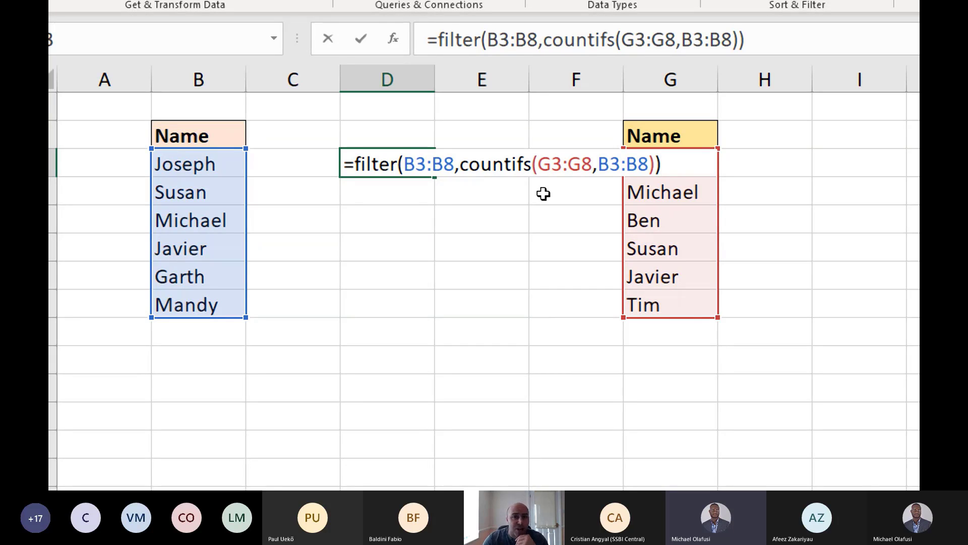
pyautogui.press('Return')
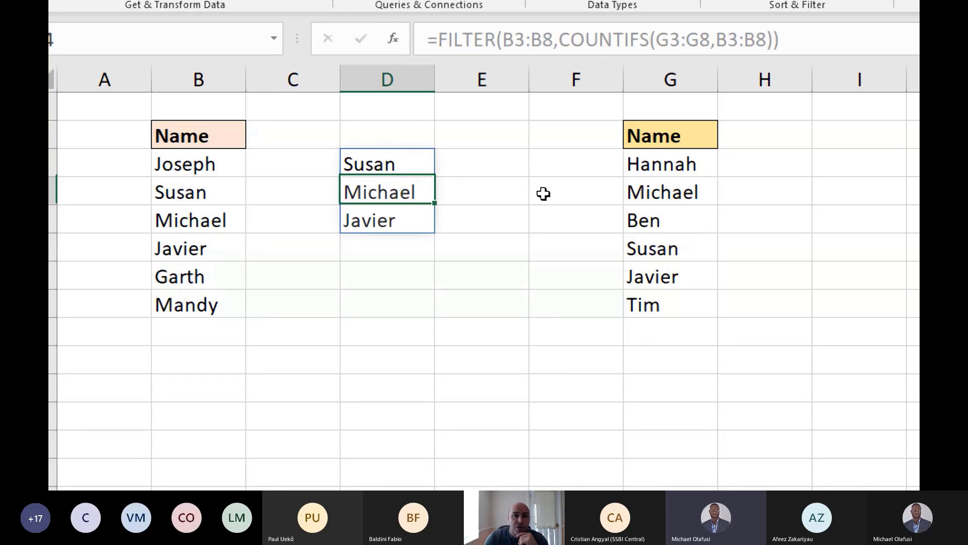
# Strip the FILTER function and its array from D3's formula, leaving only =COUNTIFS(G3:G8,B3:B8)
pyautogui.click(424, 165)
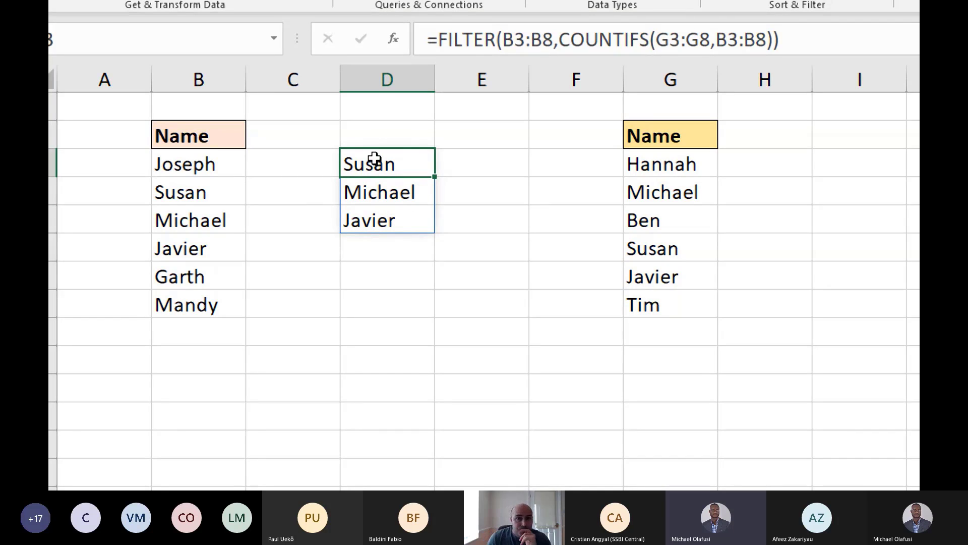
pyautogui.moveTo(438, 40); pyautogui.dragTo(503, 39)
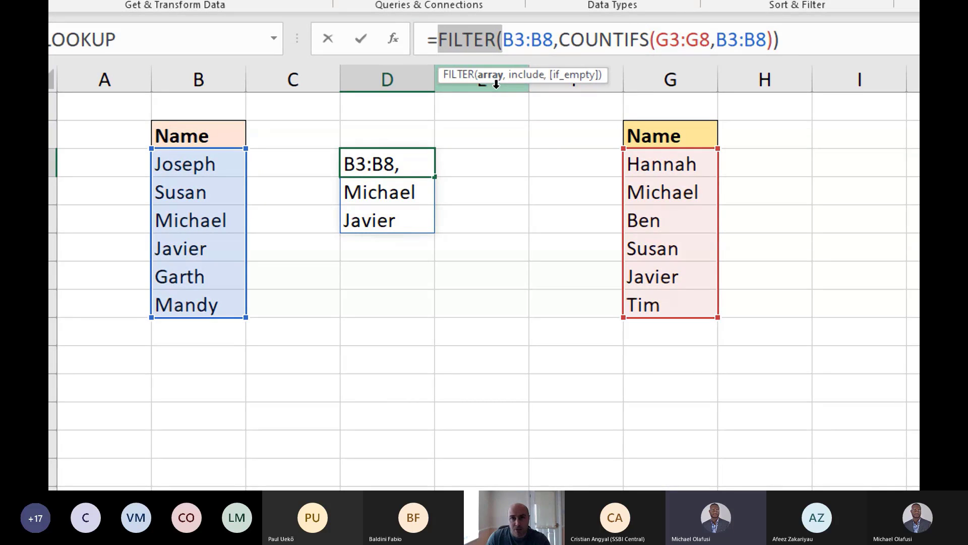
pyautogui.press('Delete')
pyautogui.press('Delete')
pyautogui.press('Delete')
pyautogui.press('Delete')
pyautogui.press('Delete')
pyautogui.press('Delete')
pyautogui.press('Delete')
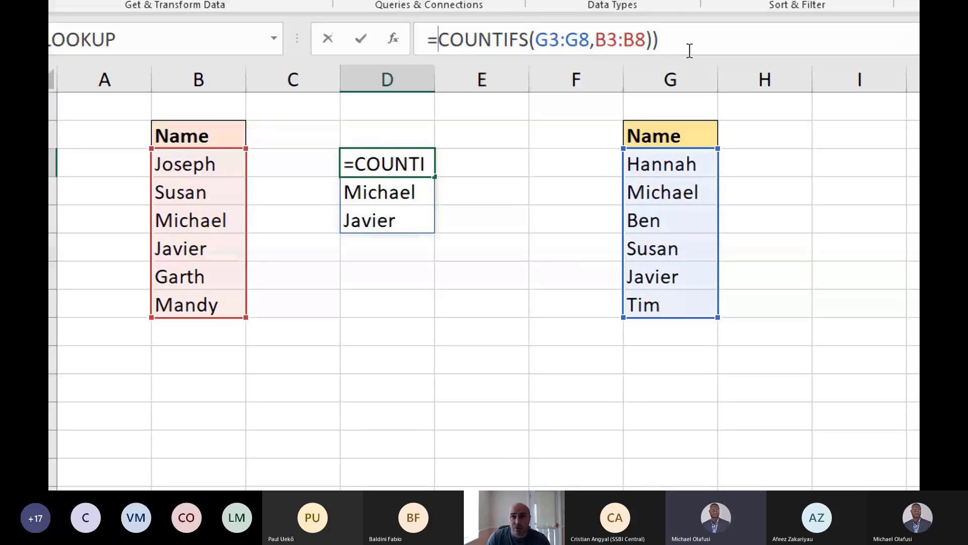
pyautogui.click(686, 38)
pyautogui.press('BackSpace')
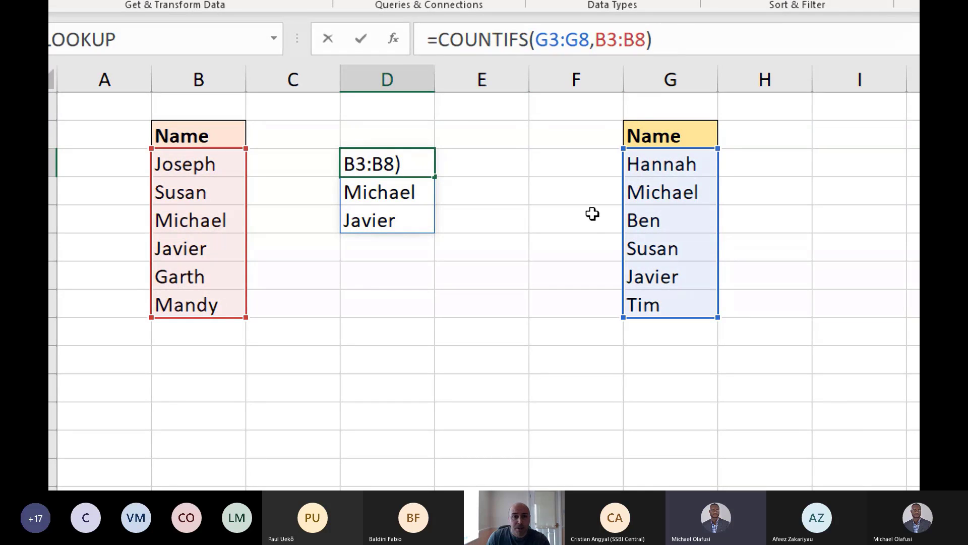
pyautogui.press('Return')
pyautogui.click(419, 159)
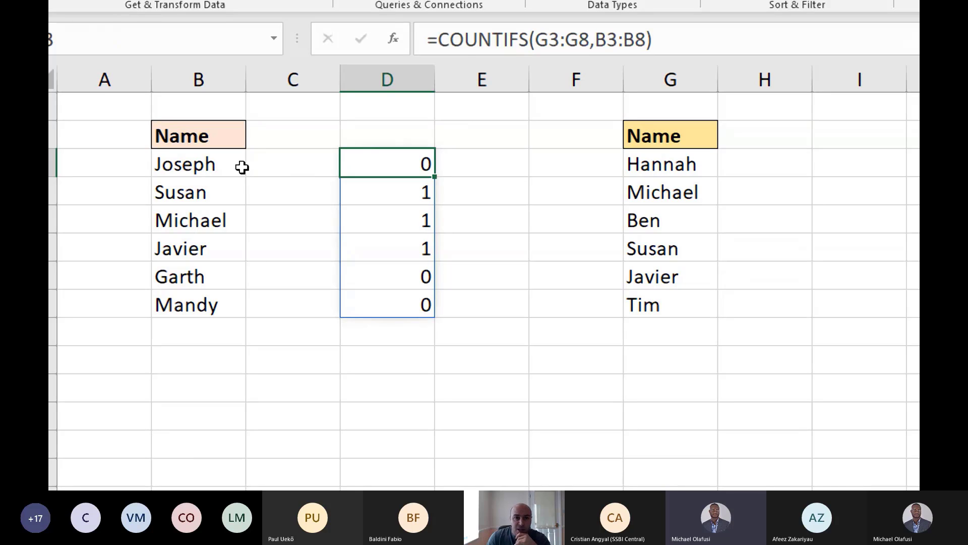
# Match the first, second and fifth names in column B with their COUNTIFS results in column D
pyautogui.moveTo(237, 167); pyautogui.dragTo(393, 161)
pyautogui.moveTo(221, 191); pyautogui.dragTo(385, 191)
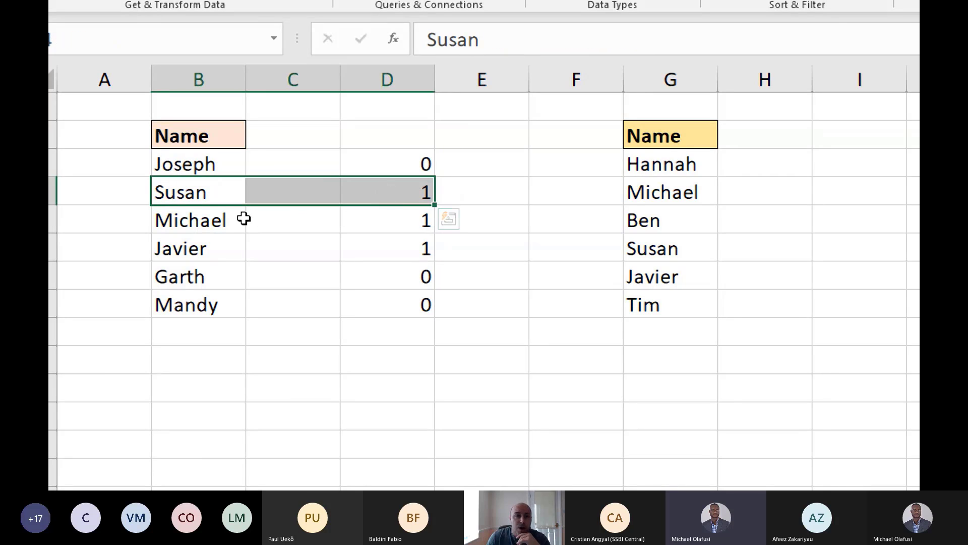
pyautogui.moveTo(192, 278); pyautogui.dragTo(398, 274)
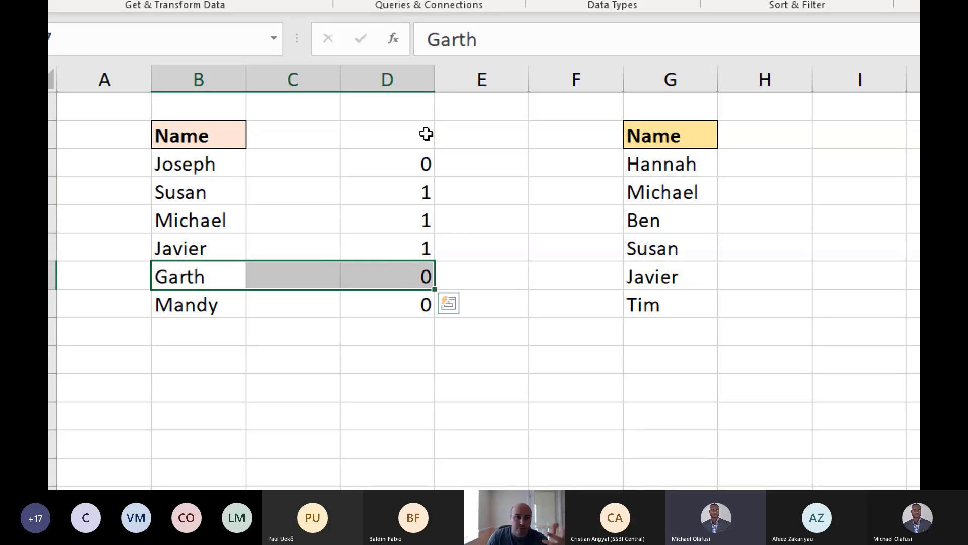
# Wrap D3's COUNTIFS formula in a FILTER function, try to enter it without an array argument, and dismiss the error
pyautogui.click(407, 168)
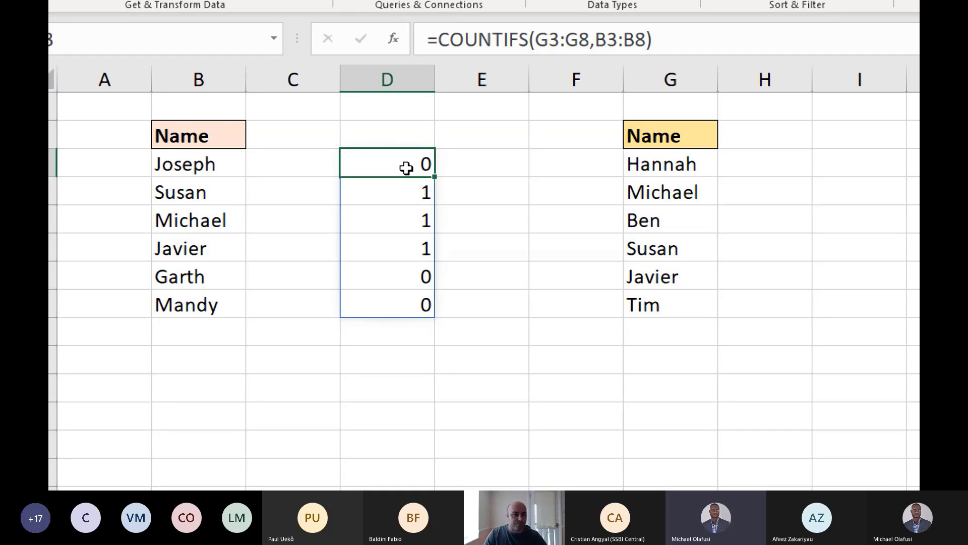
pyautogui.click(439, 39)
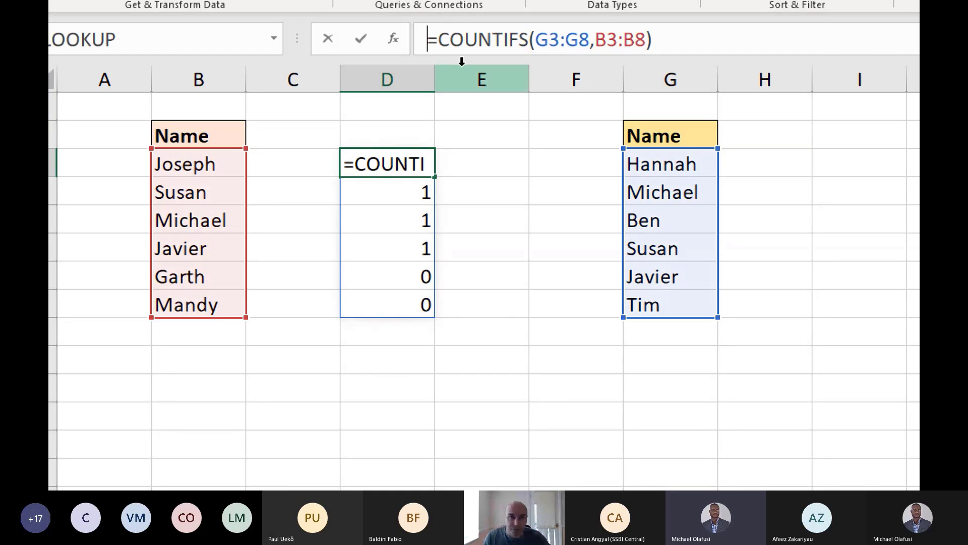
pyautogui.write('fil')
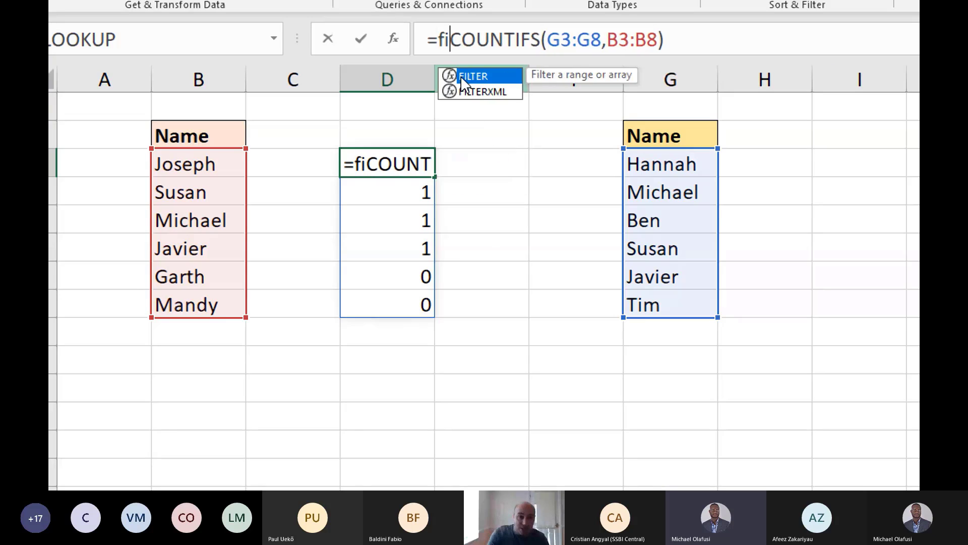
pyautogui.press('Tab')
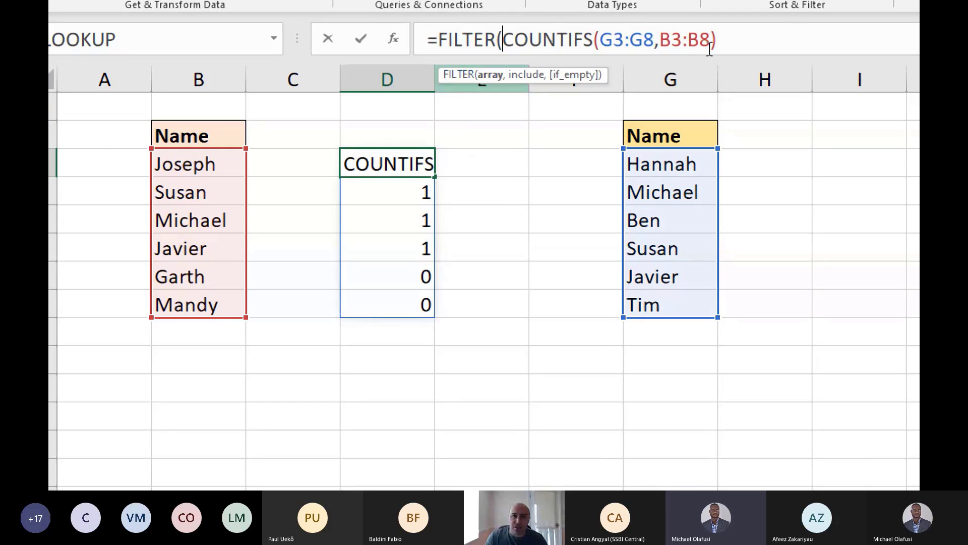
pyautogui.click(750, 47)
pyautogui.write(')')
pyautogui.press('Return')
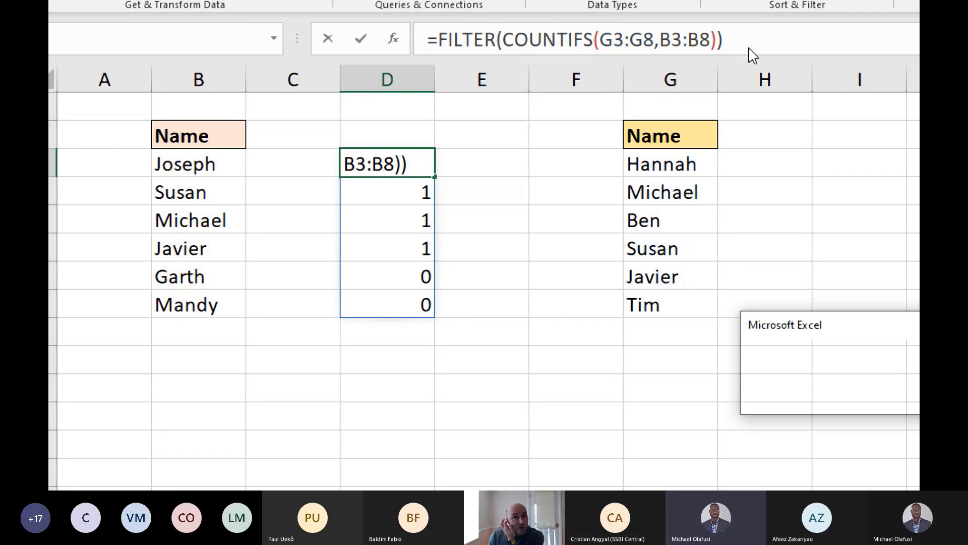
pyautogui.moveTo(764, 330); pyautogui.dragTo(573, 259)
pyautogui.click(684, 316)
# Insert B3:B8 as the FILTER array before COUNTIFS in D3 and enter the formula
pyautogui.click(505, 46)
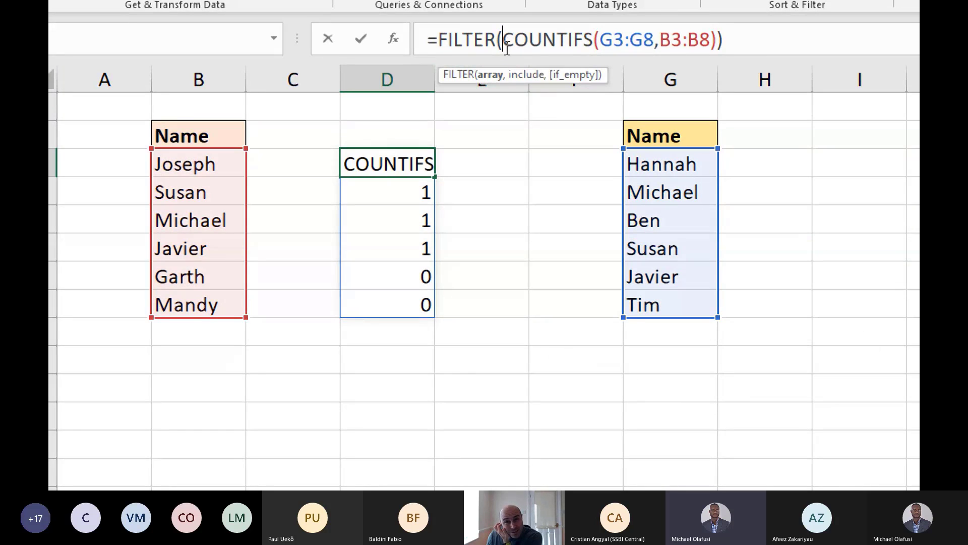
pyautogui.moveTo(225, 166); pyautogui.dragTo(241, 313)
pyautogui.write(',')
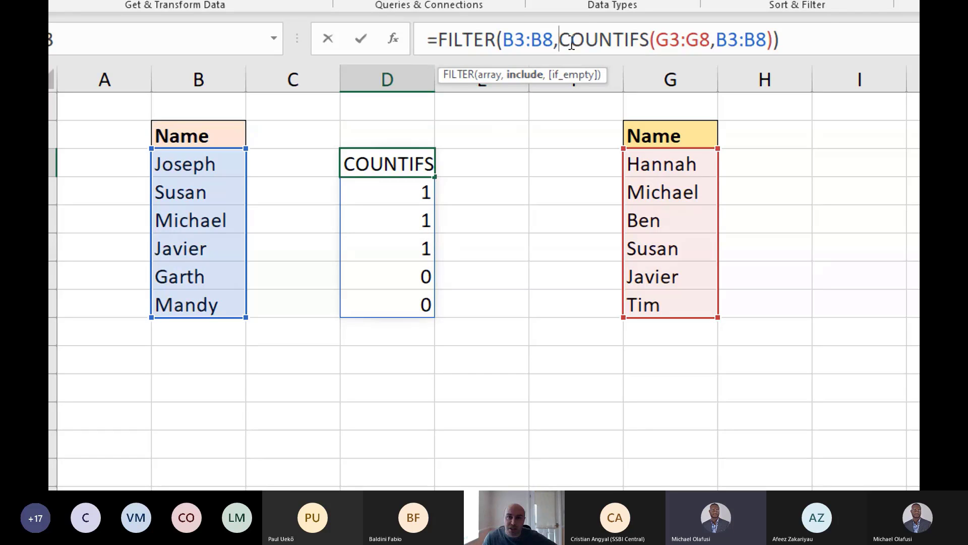
pyautogui.click(798, 41)
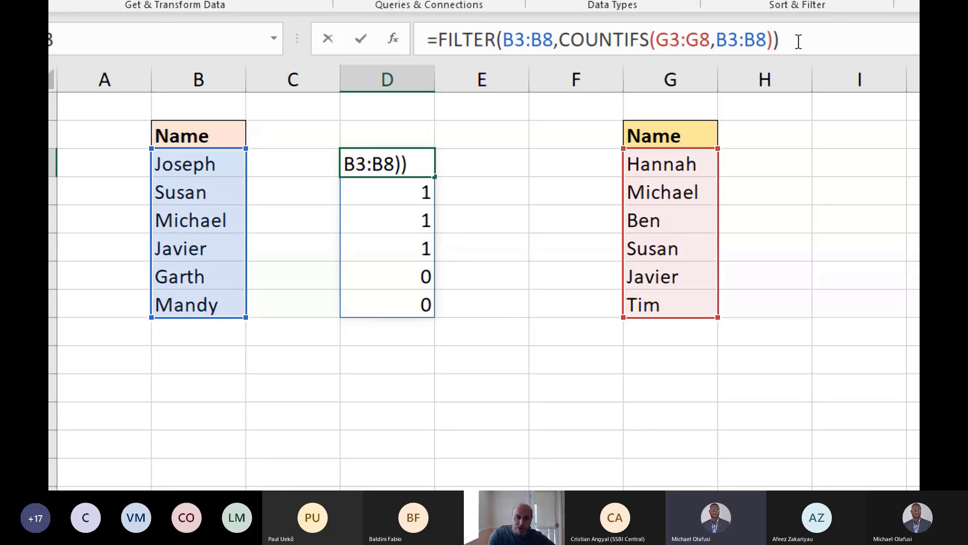
pyautogui.press('Return')
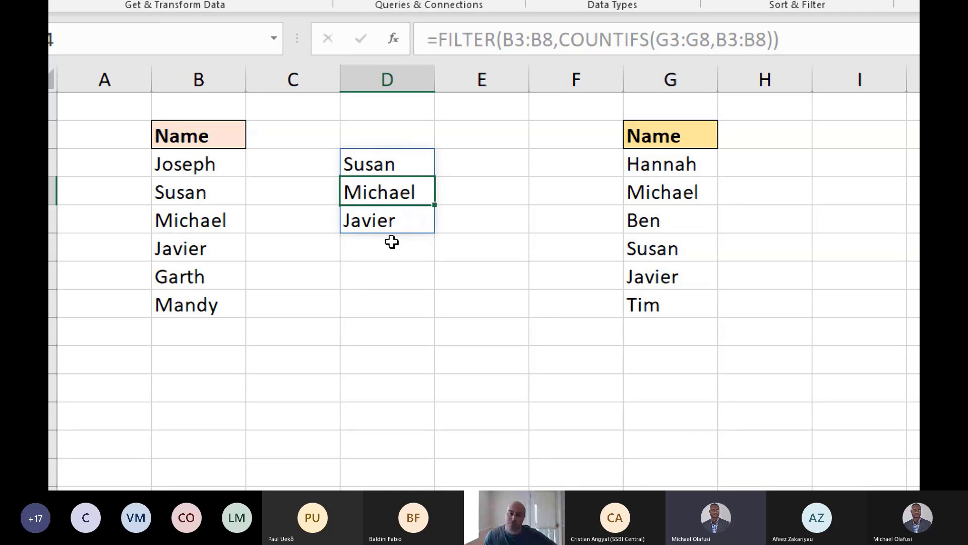
# Compare the names returned in column D with the name lists in columns B and G
pyautogui.moveTo(244, 172); pyautogui.dragTo(244, 283)
pyautogui.click(401, 294)
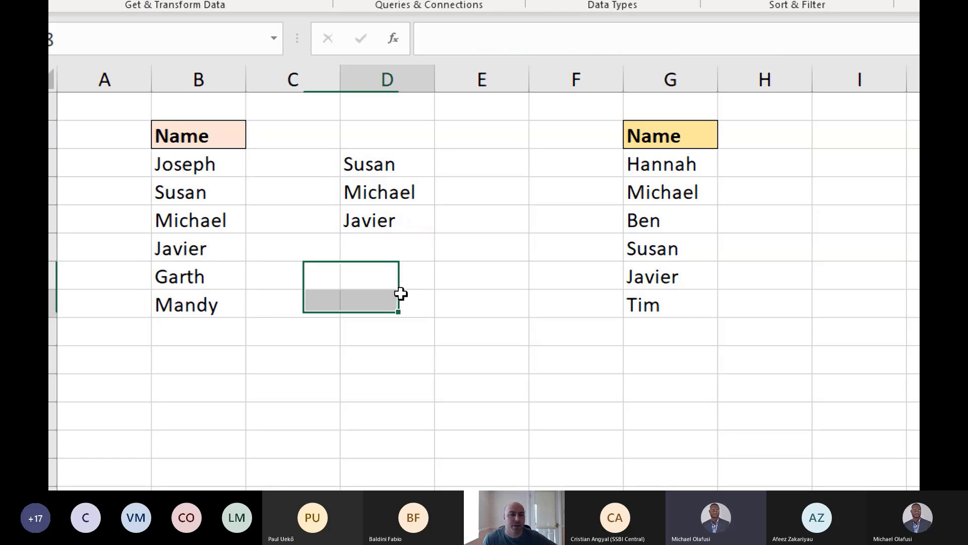
pyautogui.click(401, 164)
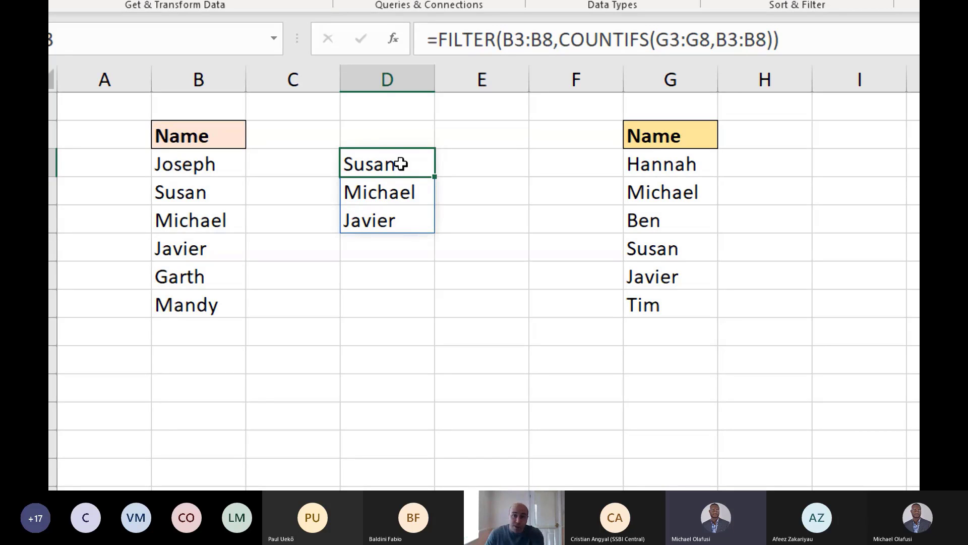
pyautogui.moveTo(651, 163); pyautogui.dragTo(664, 291)
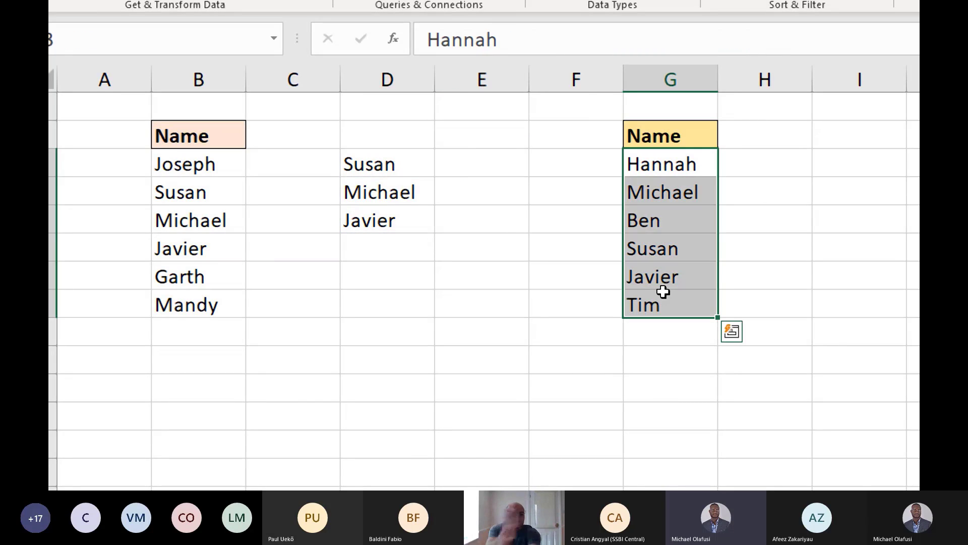
# Wrap the COUNTIFS part of D3's FILTER formula in a NOT function and enter it
pyautogui.click(390, 167)
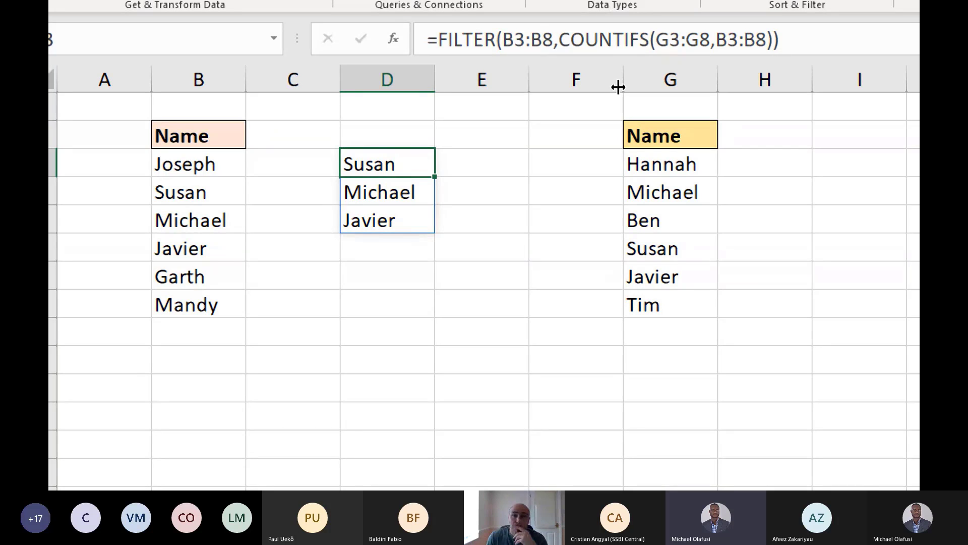
pyautogui.click(561, 39)
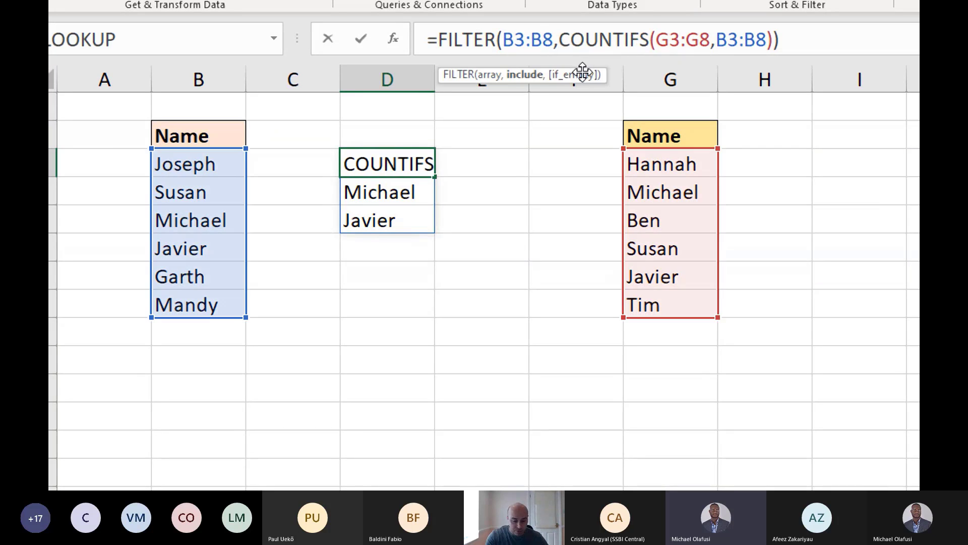
pyautogui.write('not(')
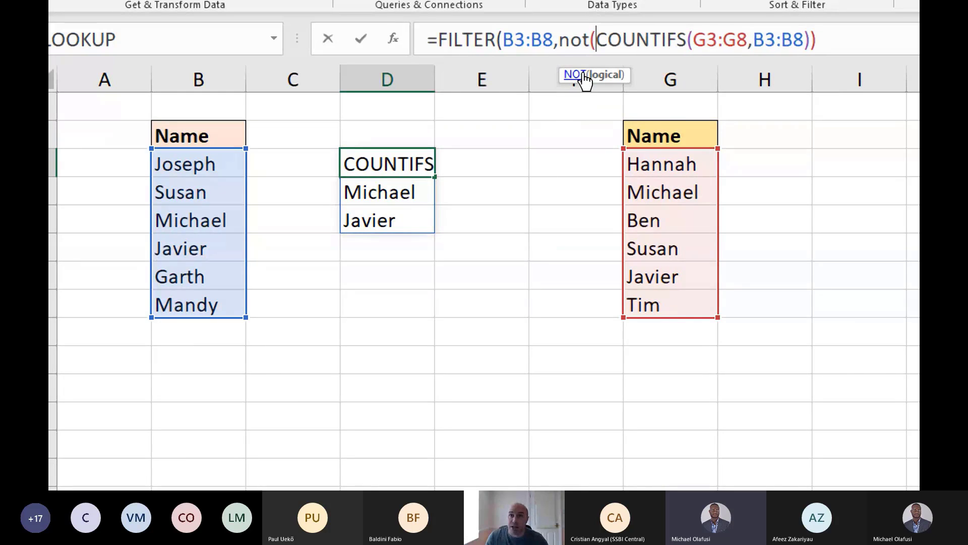
pyautogui.click(810, 42)
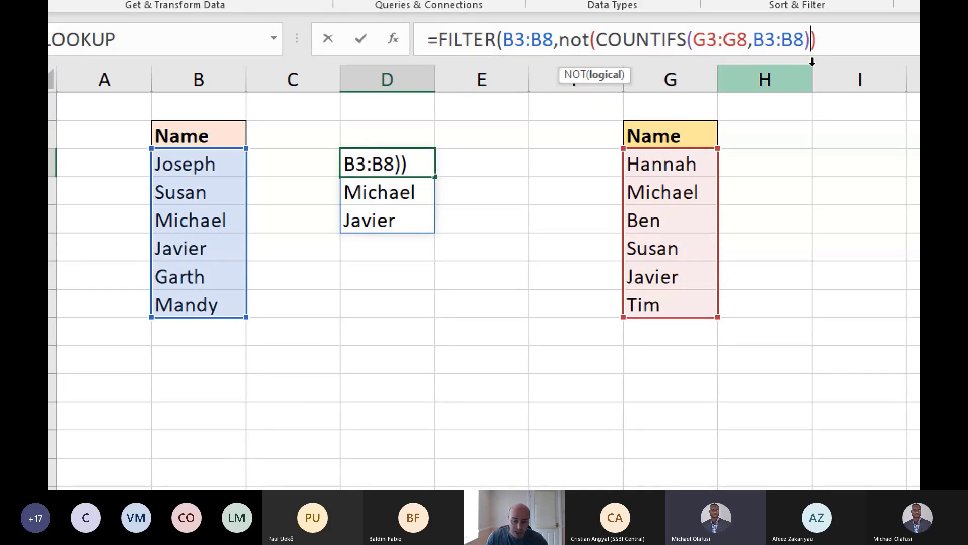
pyautogui.write(')')
pyautogui.press('Return')
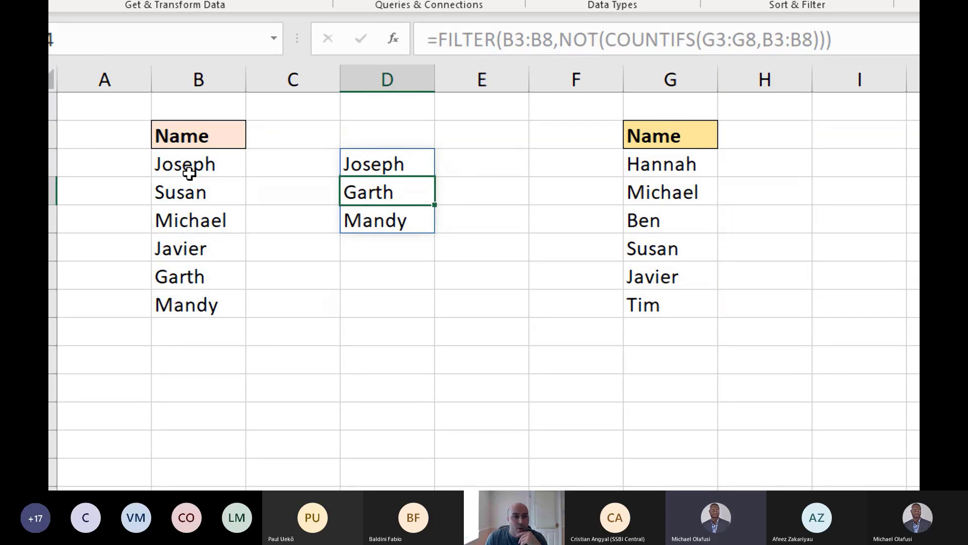
# Check the column D results against the column B and column G name lists
pyautogui.click(225, 168)
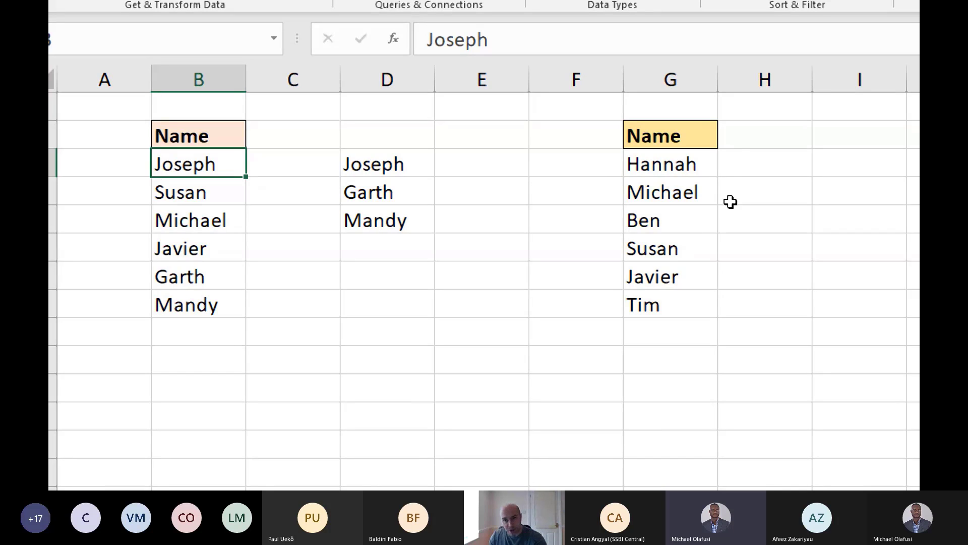
pyautogui.click(226, 143)
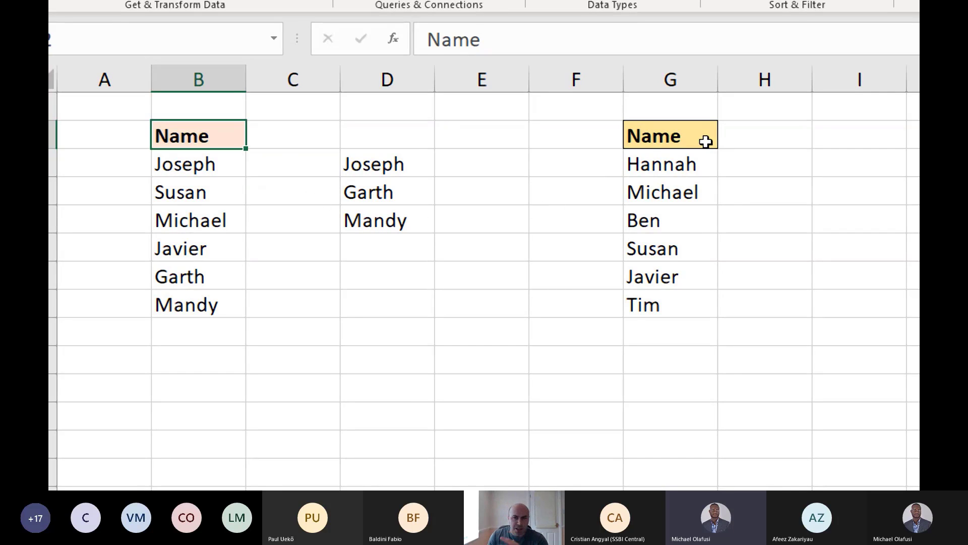
pyautogui.click(666, 135)
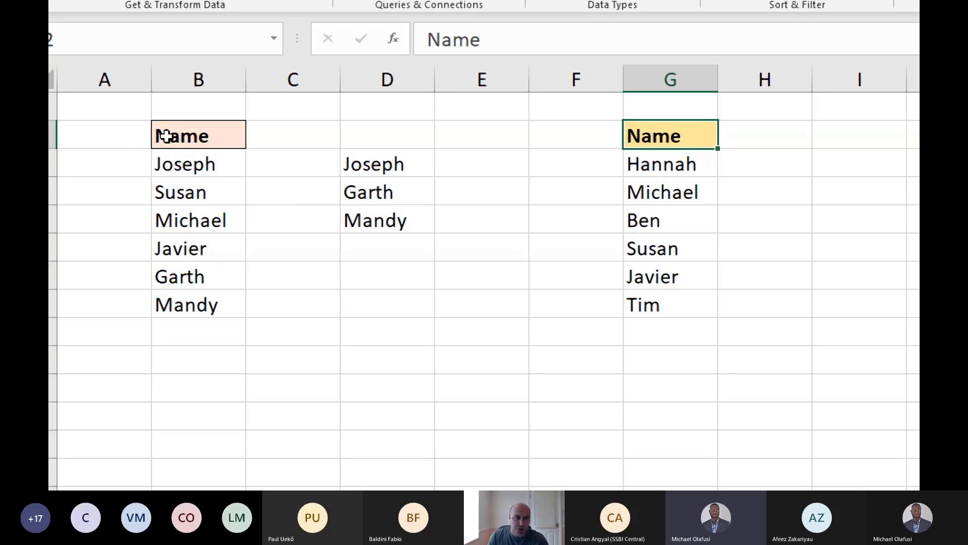
pyautogui.moveTo(162, 134); pyautogui.dragTo(207, 287)
pyautogui.moveTo(671, 164); pyautogui.dragTo(656, 304)
pyautogui.click(505, 275)
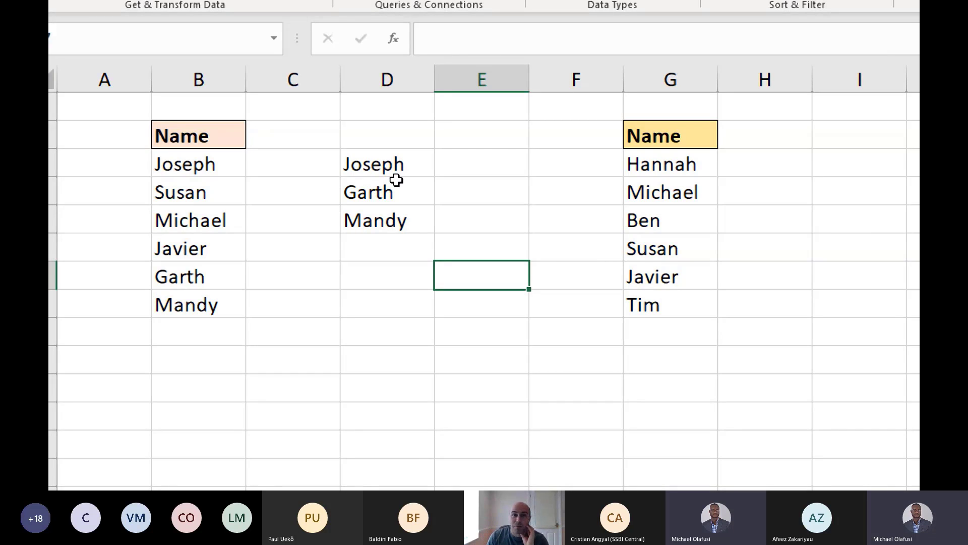
# Review the NOT function inside D3's formula and leave the formula without changing it
pyautogui.doubleClick(403, 165)
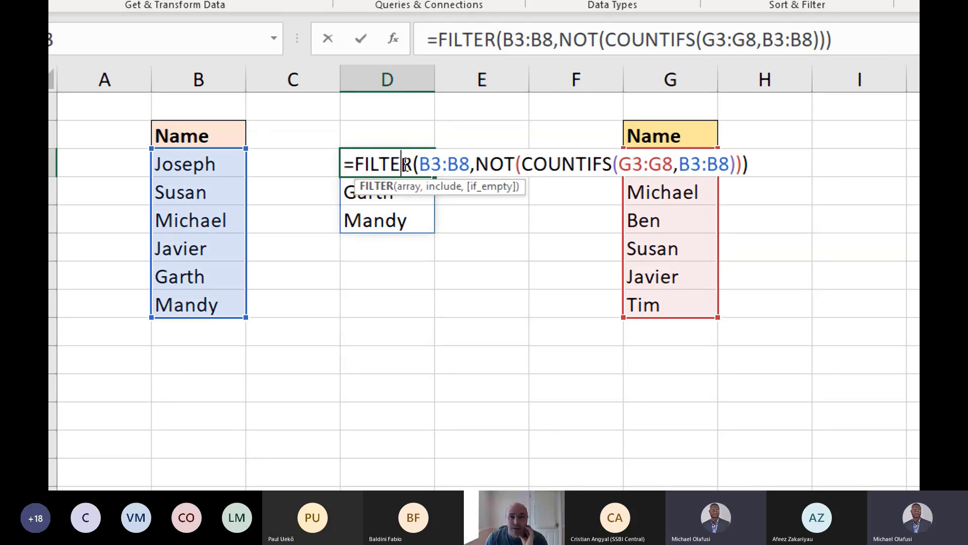
pyautogui.doubleClick(586, 40)
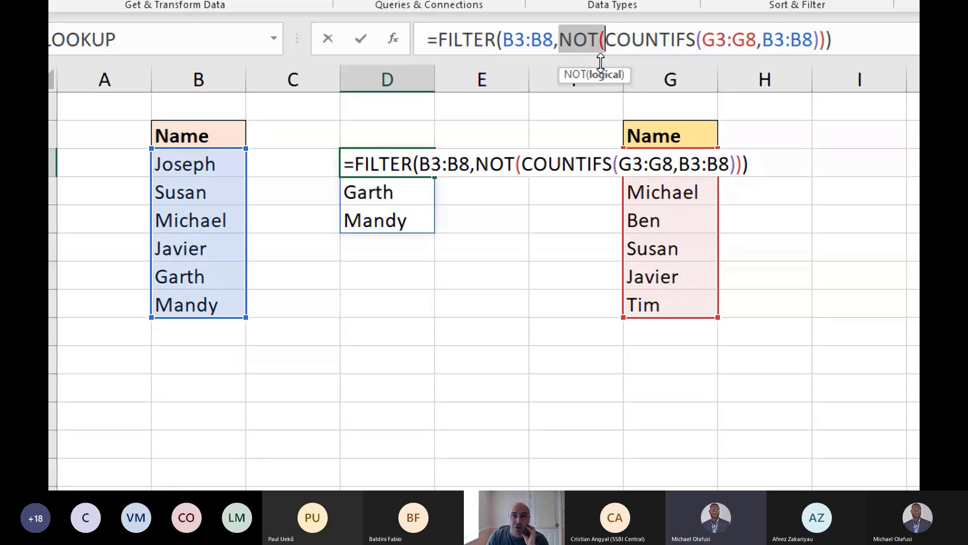
pyautogui.press('Escape')
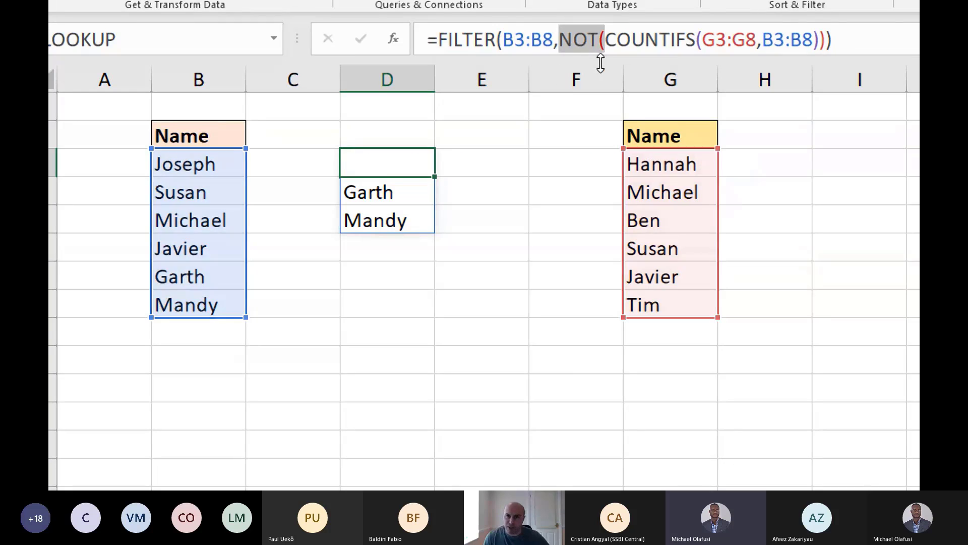
pyautogui.click(552, 211)
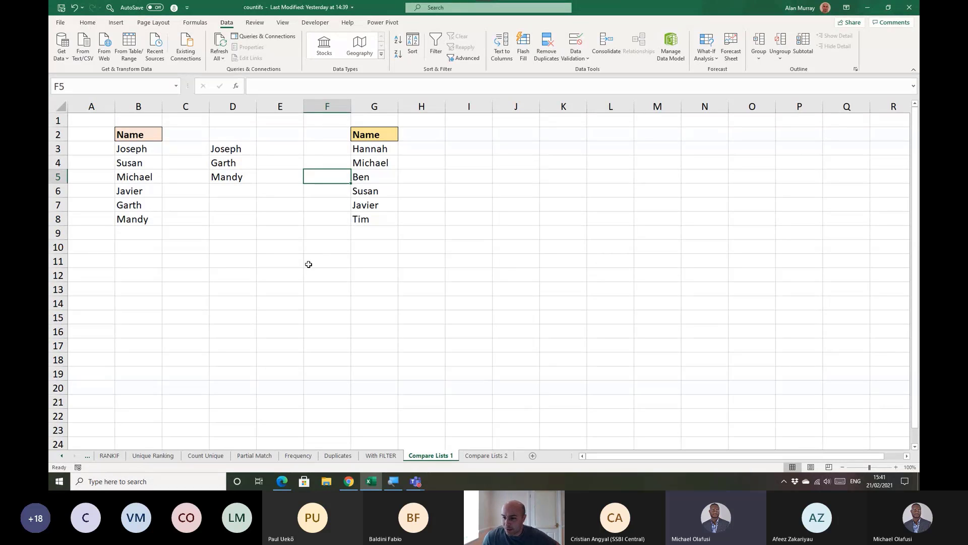
# Show the Compare Lists 2 sheet
pyautogui.click(321, 236)
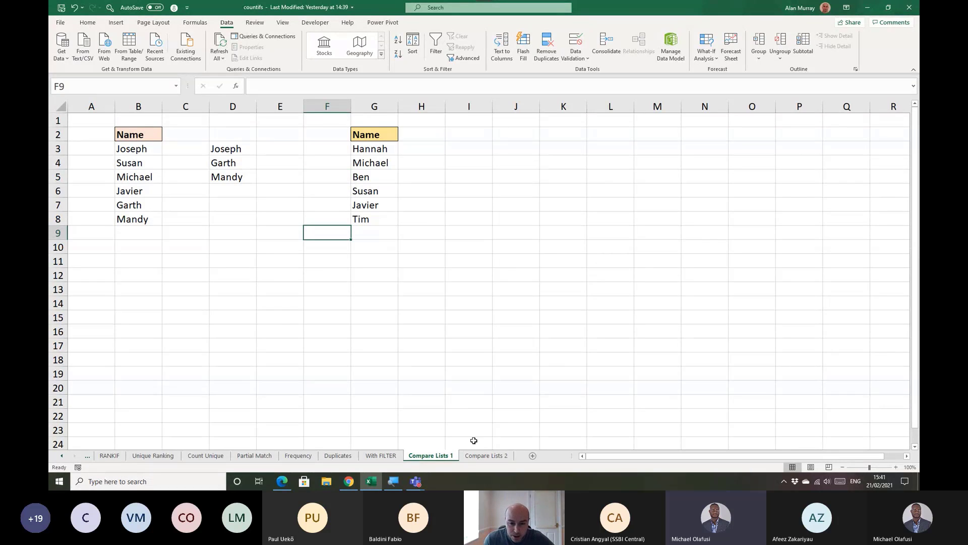
pyautogui.click(479, 456)
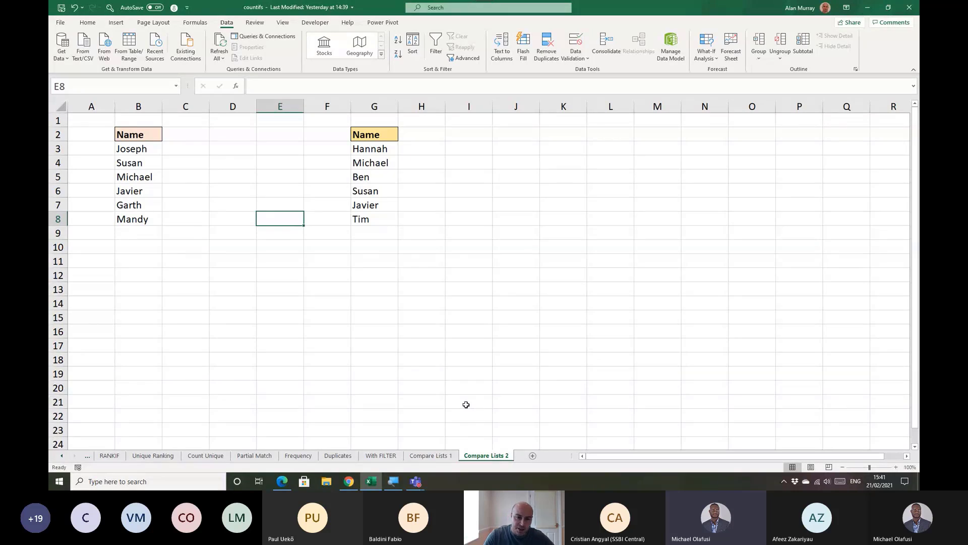
pyautogui.click(417, 273)
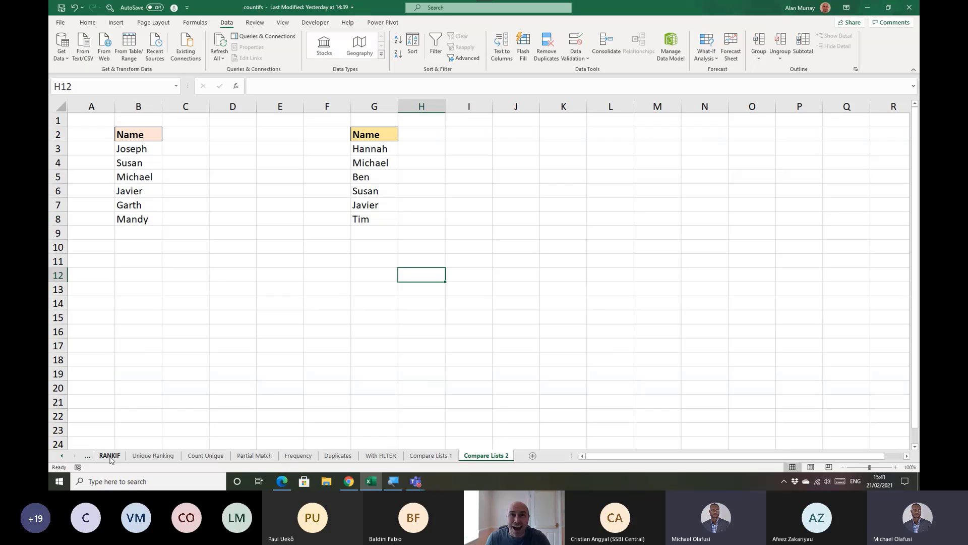
# Bring the first worksheets of the workbook back into reach and open the Frequency sheet
pyautogui.click(62, 457)
pyautogui.click(62, 456)
pyautogui.click(62, 456)
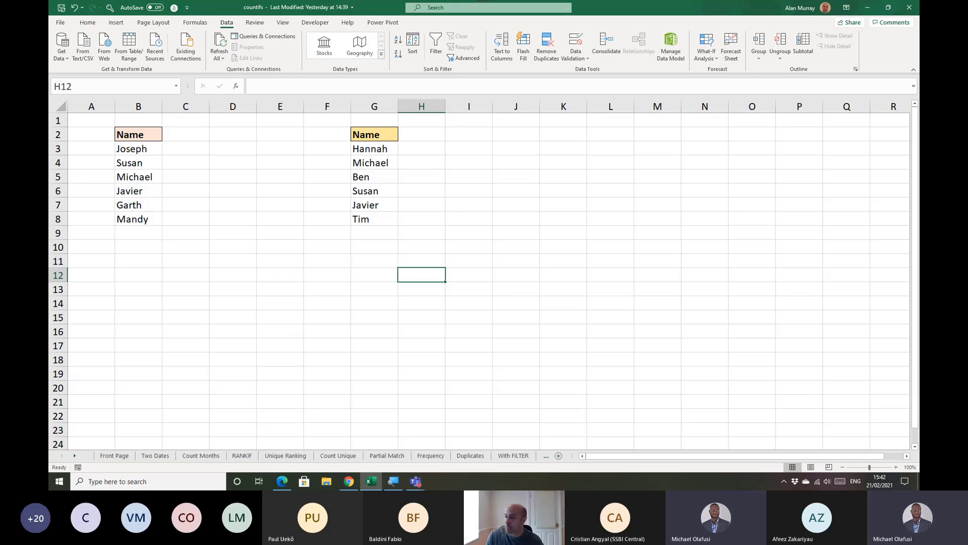
pyautogui.click(476, 252)
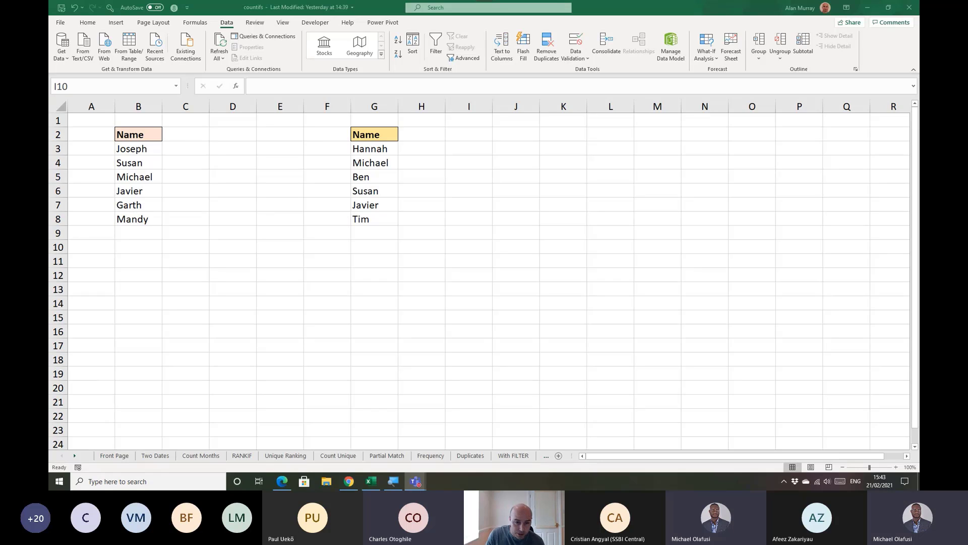
pyautogui.click(434, 456)
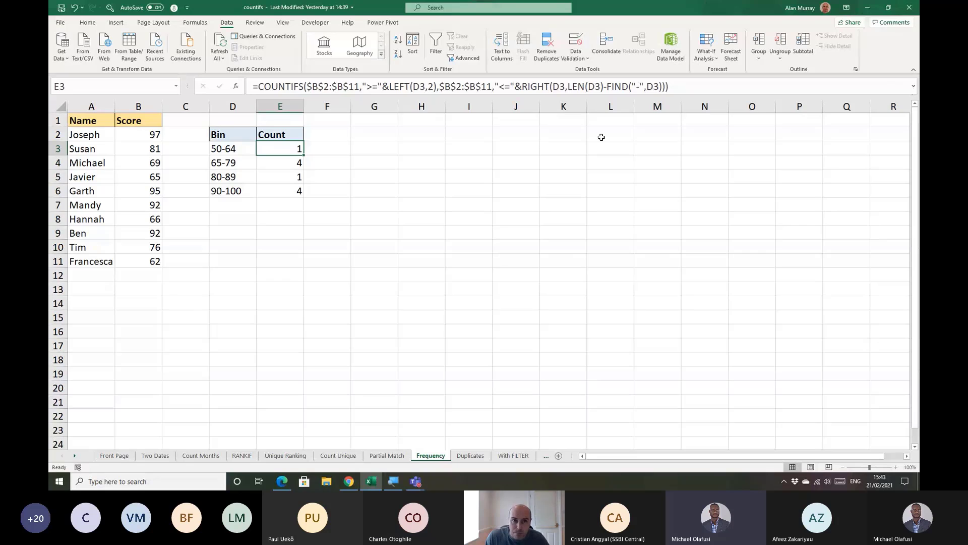
pyautogui.click(347, 150)
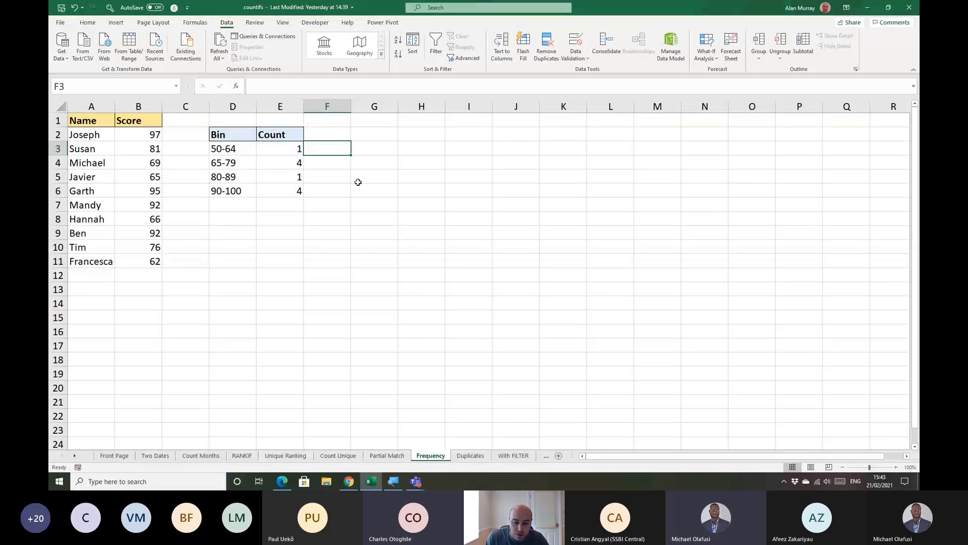
pyautogui.write('||||')
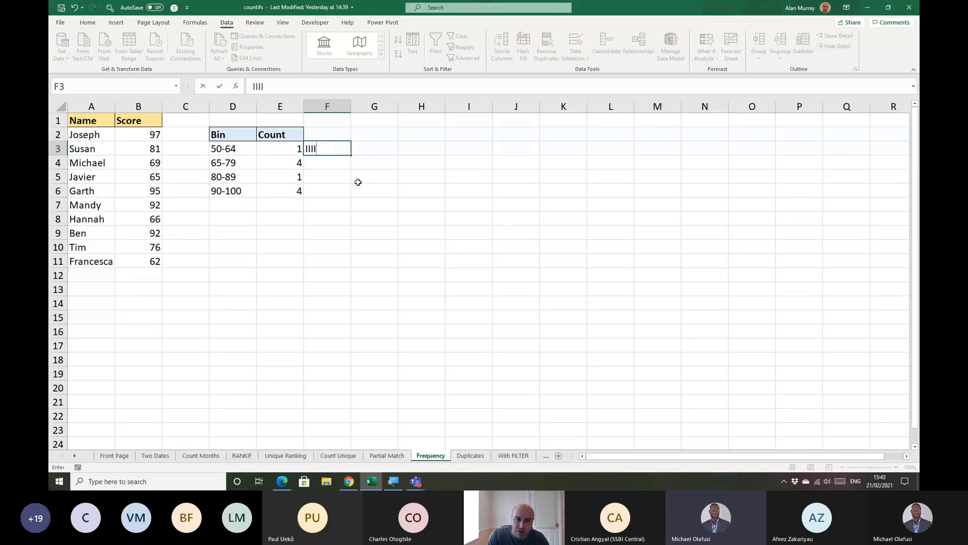
pyautogui.press('BackSpace')
pyautogui.press('BackSpace')
pyautogui.press('BackSpace')
pyautogui.press('BackSpace')
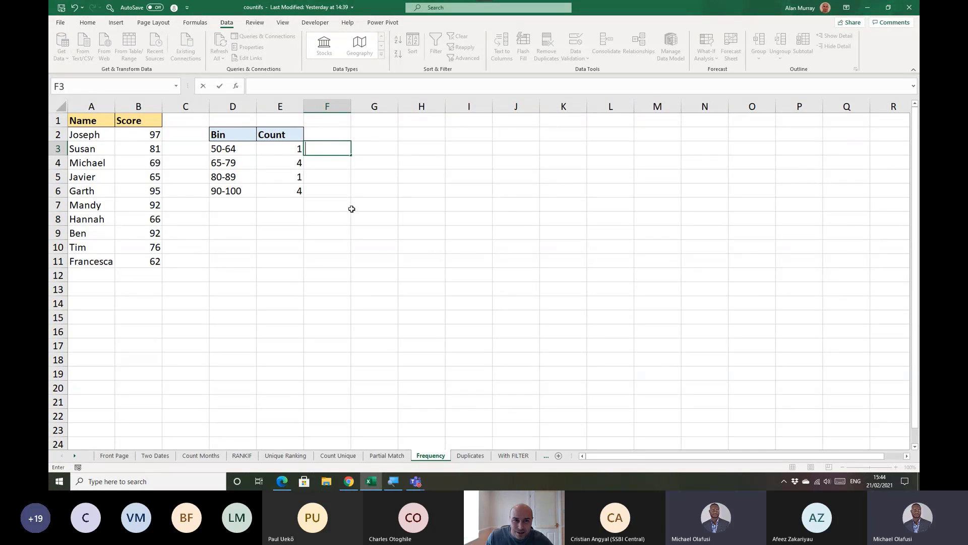
pyautogui.press('Escape')
# Display the COUNTIFS formula behind the 50-64 bin's count in E3
pyautogui.click(291, 149)
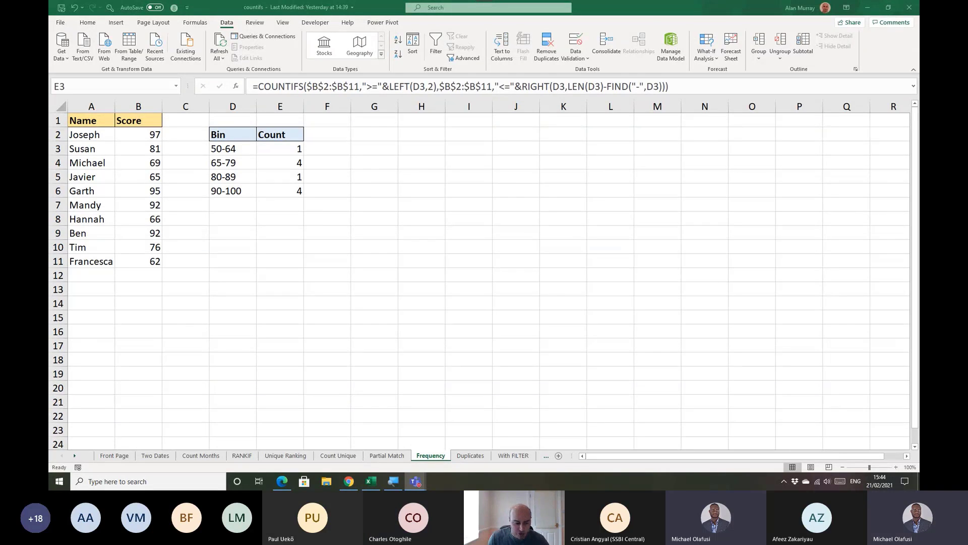
# Wrap E3's COUNTIFS formula in REPT, with "|" as the repeated text and the COUNTIFS result as the number of times
pyautogui.press('super+plus')
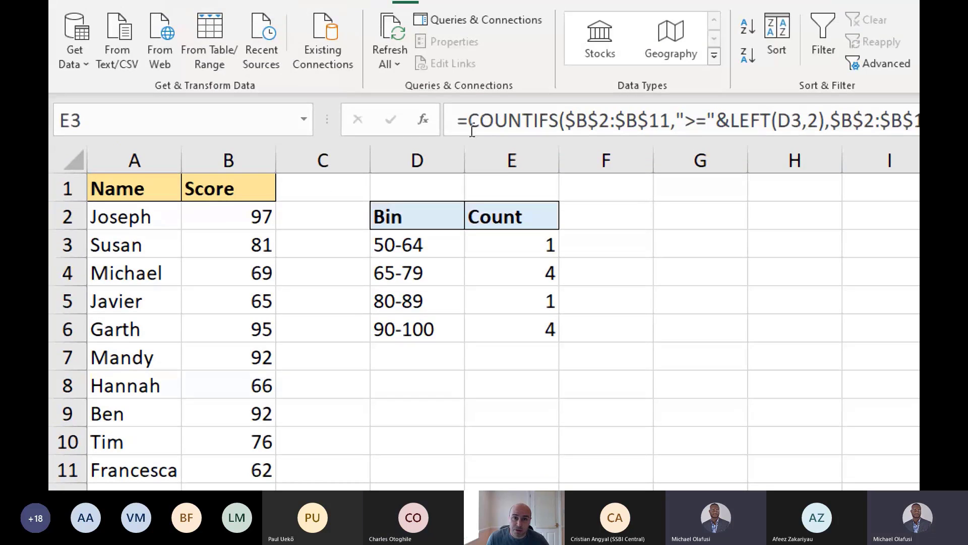
pyautogui.click(472, 122)
pyautogui.click(473, 123)
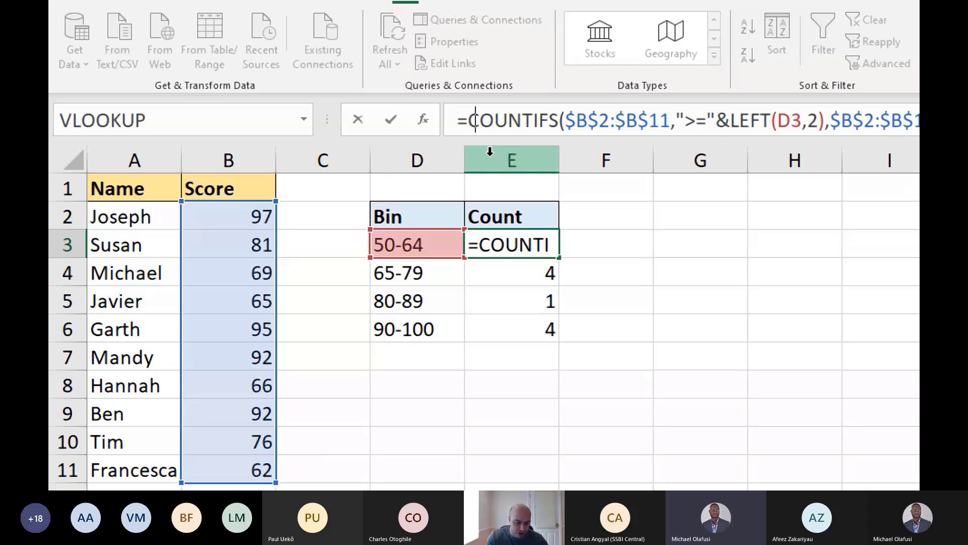
pyautogui.write('rept(')
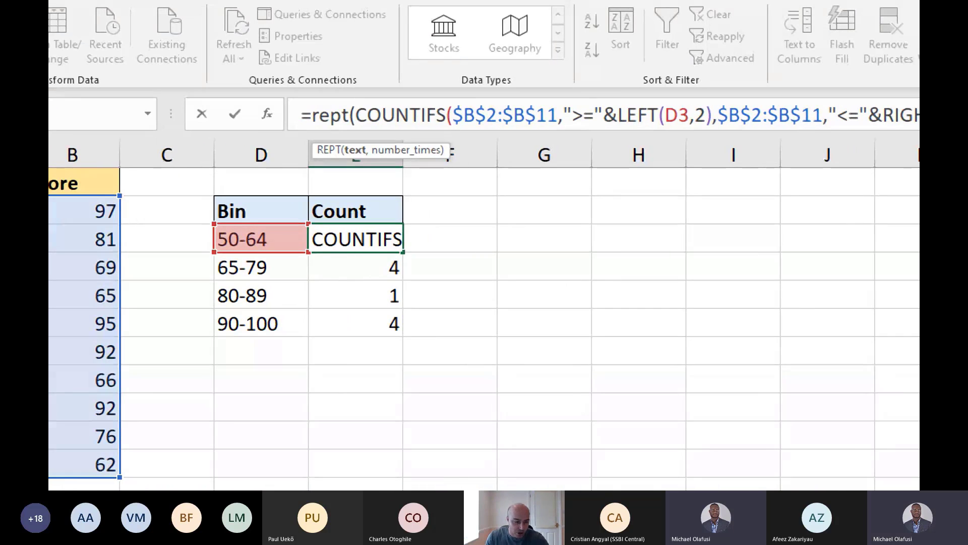
pyautogui.write('"|"')
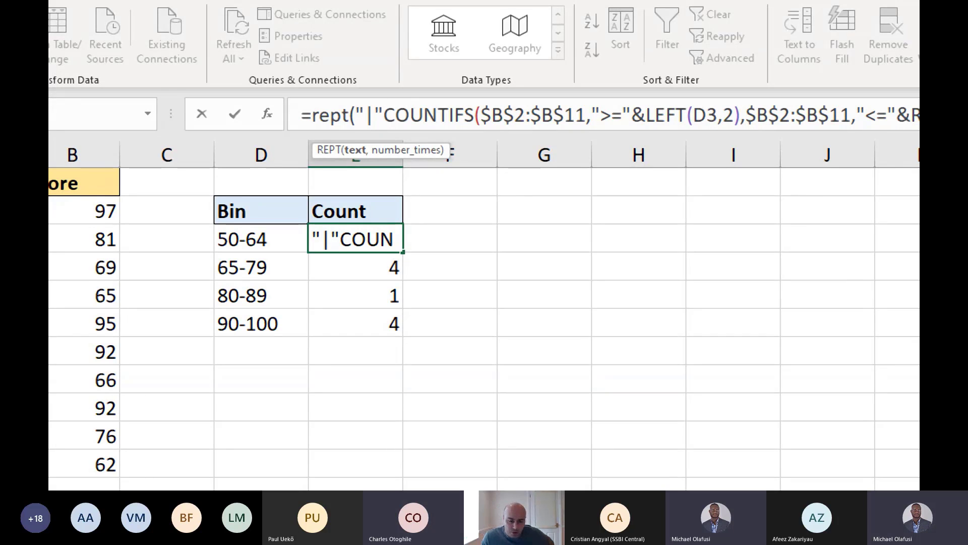
pyautogui.write(',')
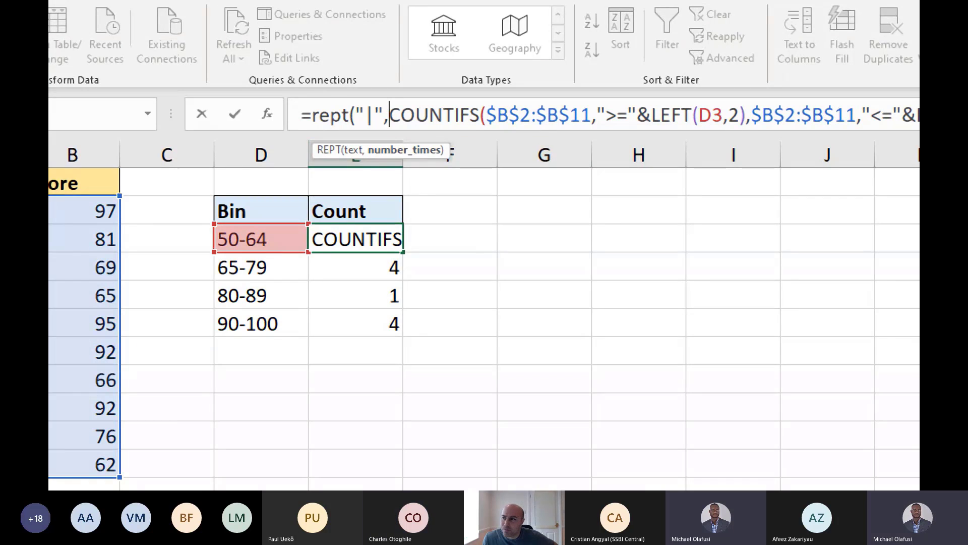
pyautogui.press('End')
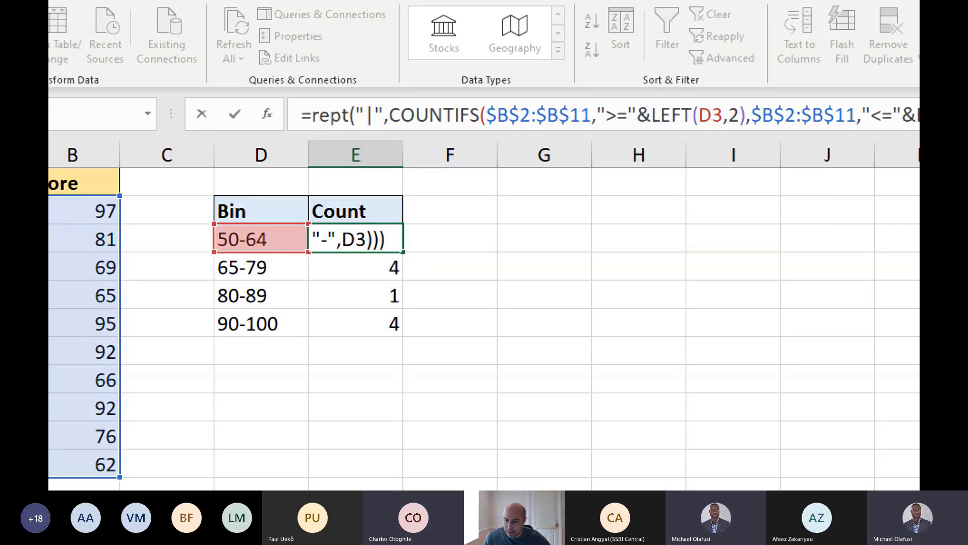
pyautogui.press('Return')
# Copy E3's REPT formula down through E6 for the remaining bins, and reselect E3
pyautogui.click(336, 241)
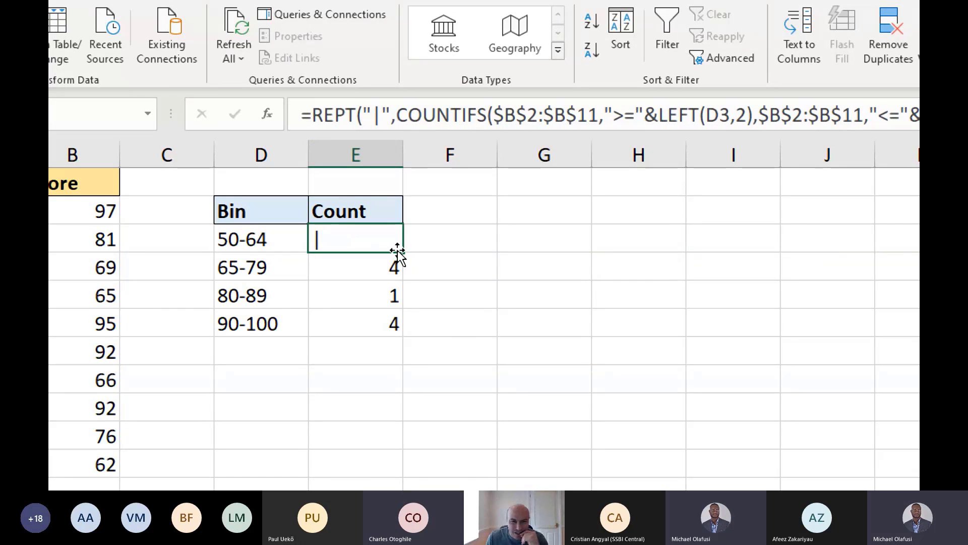
pyautogui.doubleClick(403, 252)
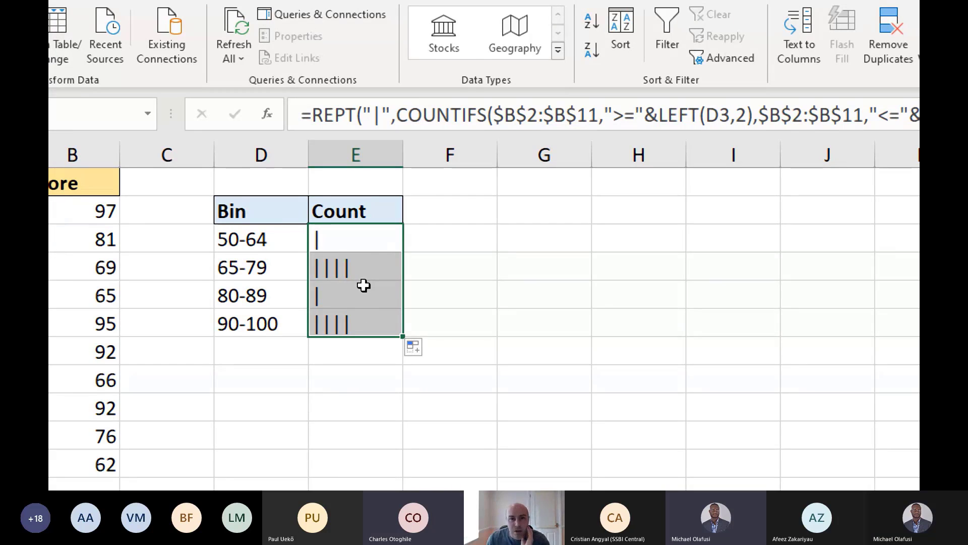
pyautogui.click(368, 240)
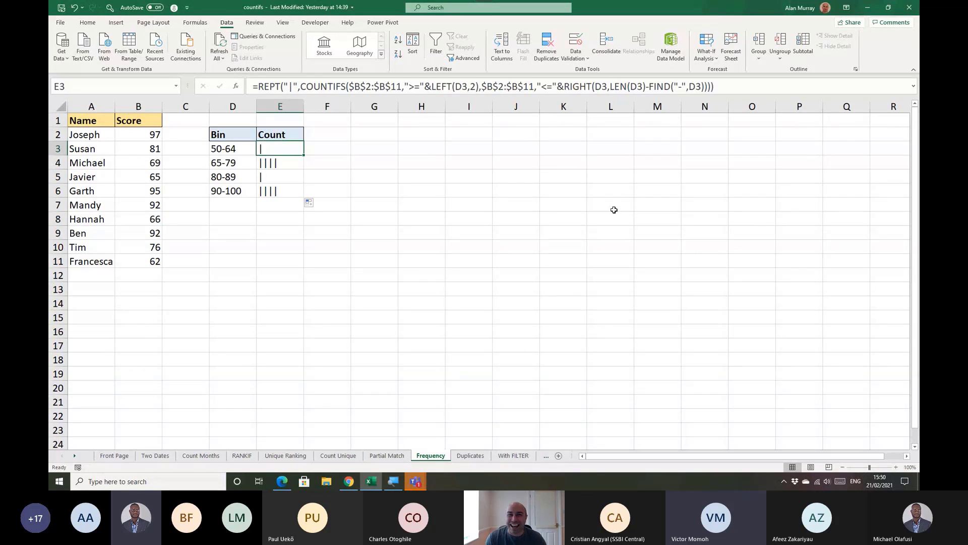
pyautogui.click(459, 162)
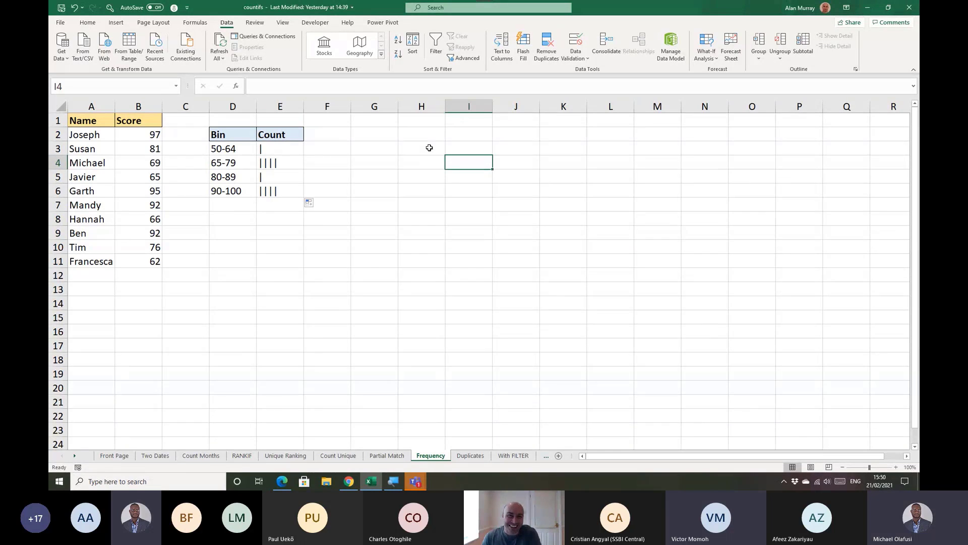
pyautogui.click(441, 152)
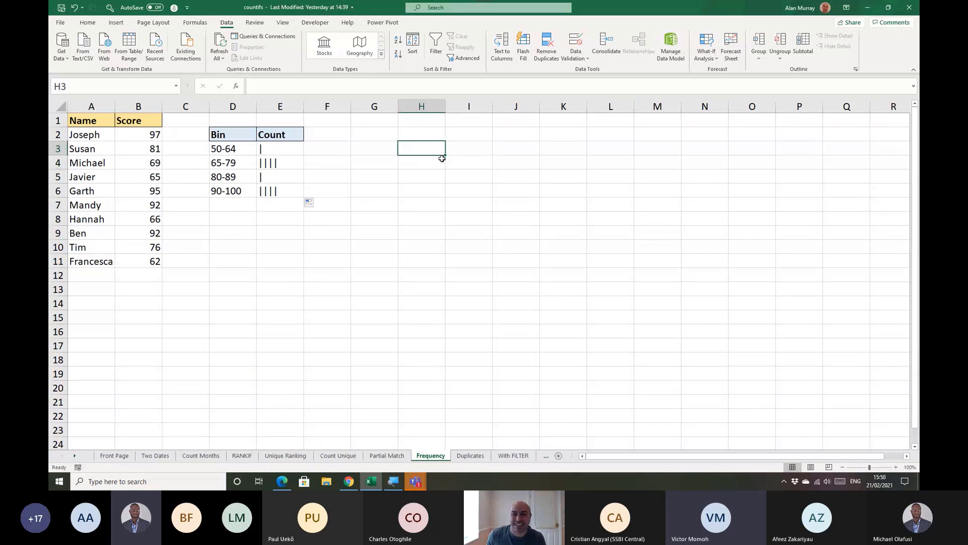